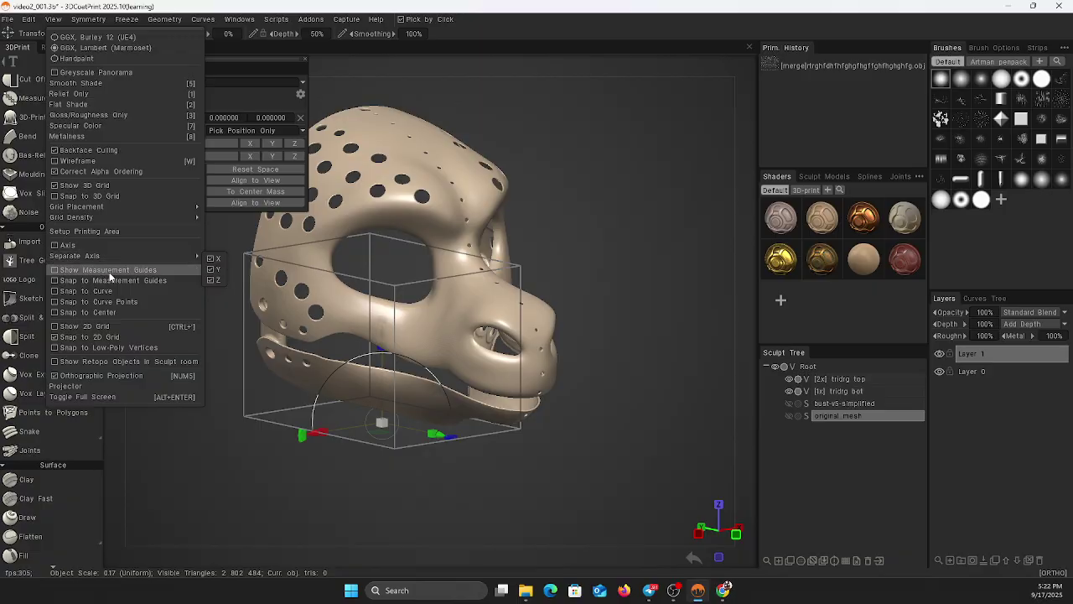
click(28, 19)
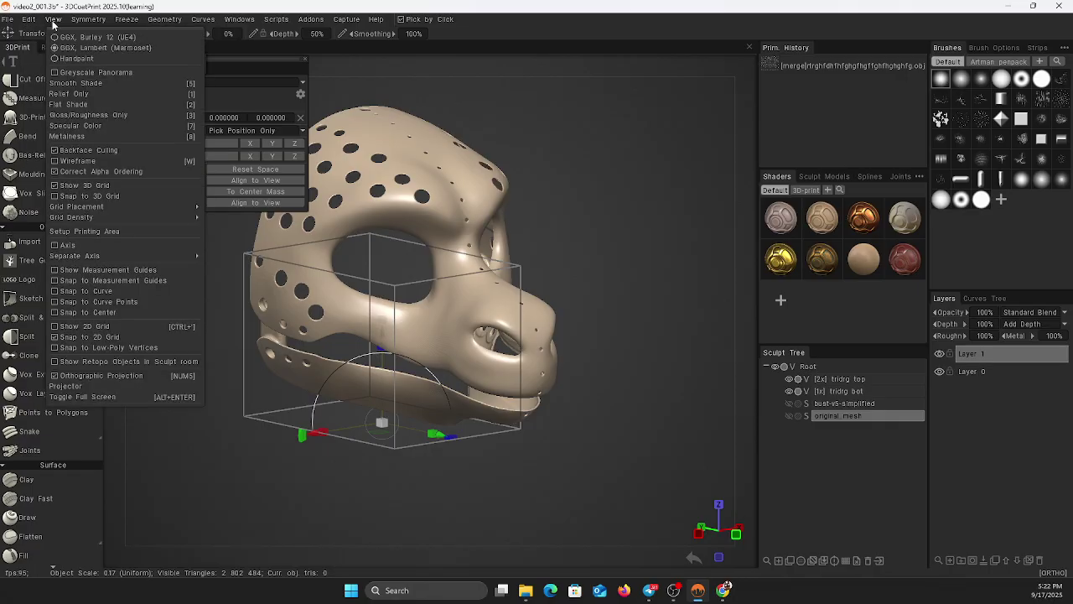
mouse_move(93, 23)
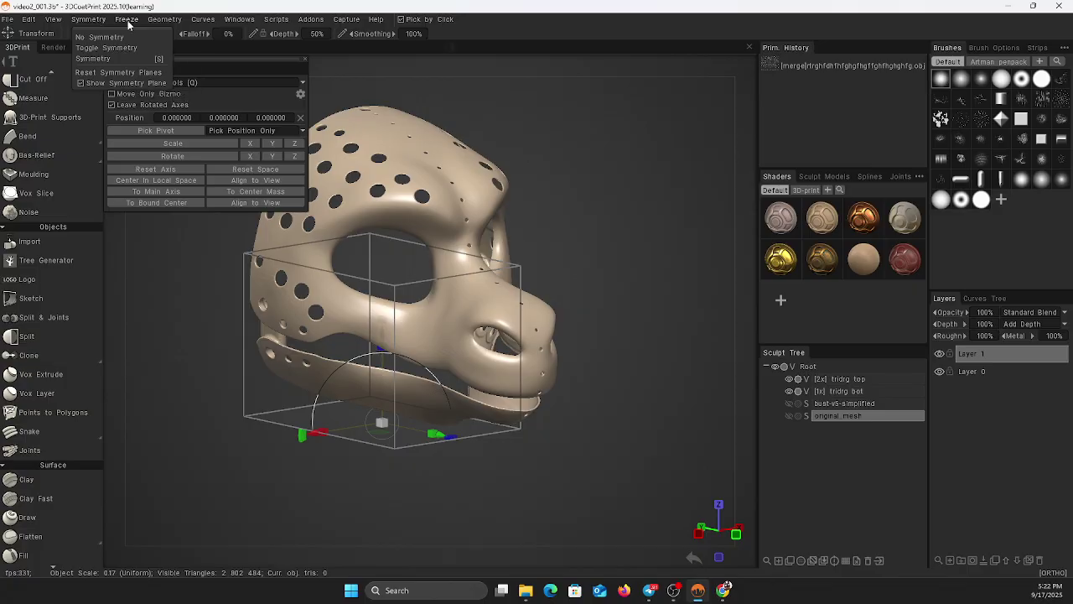
mouse_move(162, 20)
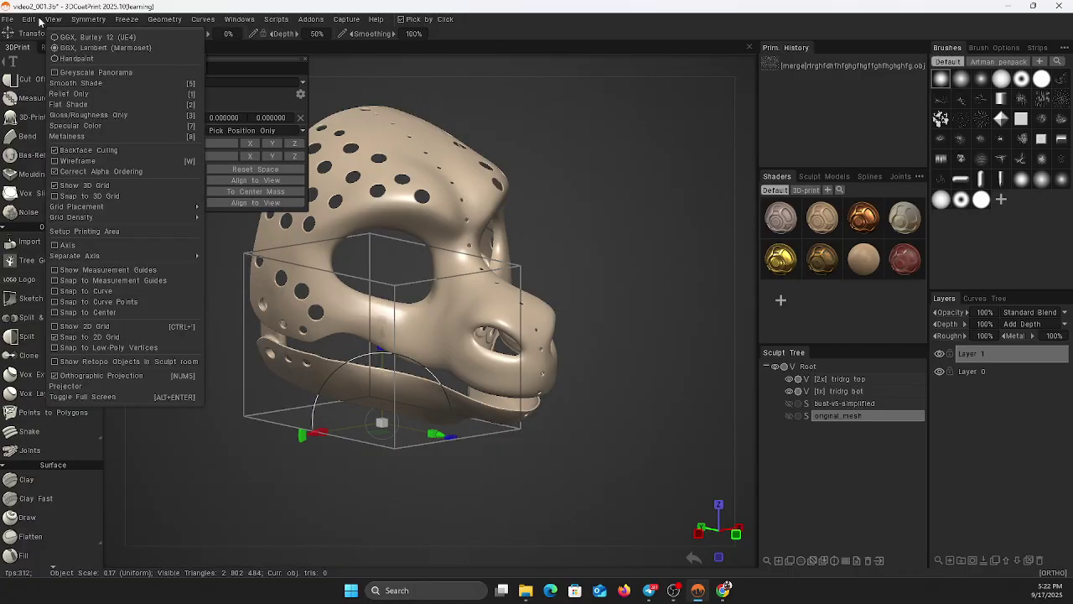
mouse_move(54, 20)
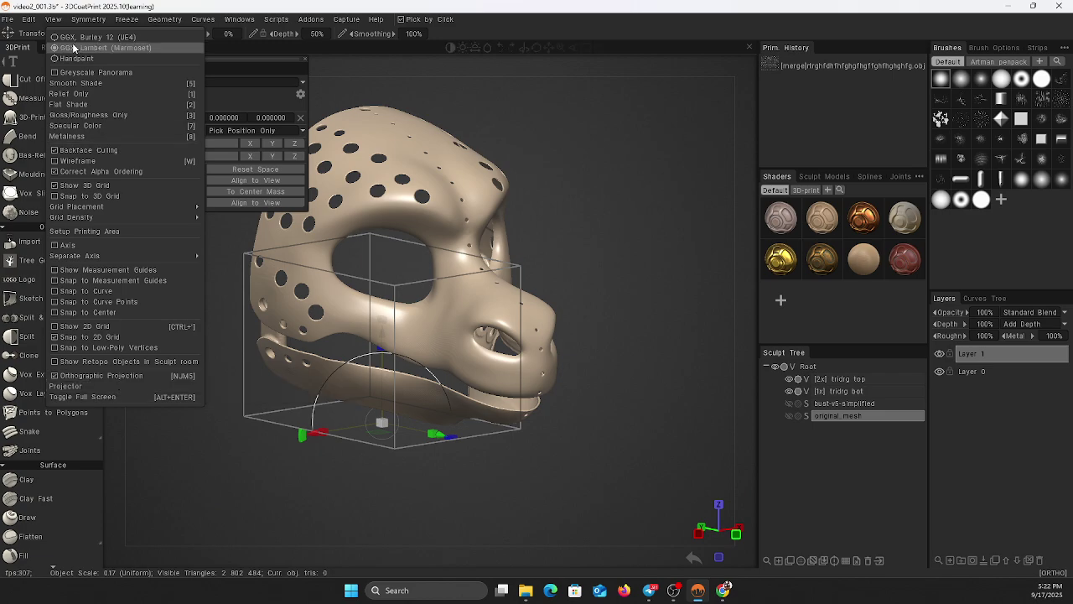
Set the 3D printing build size in the preferences to 10000 for Z, 10000 for X and 100000 for Y.
click(28, 19)
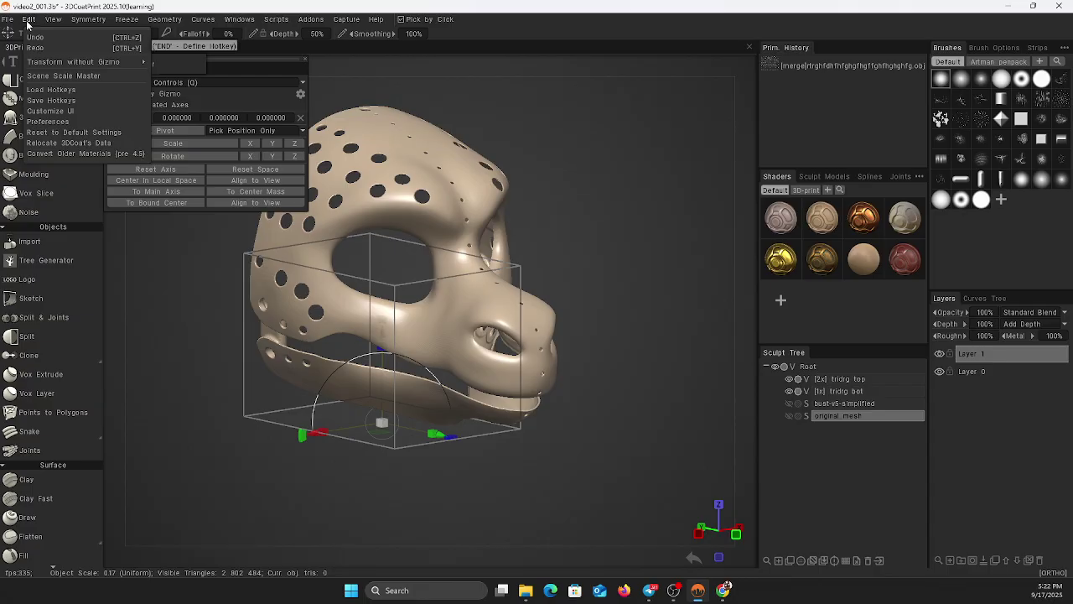
click(59, 126)
scroll(399, 456, down, 3)
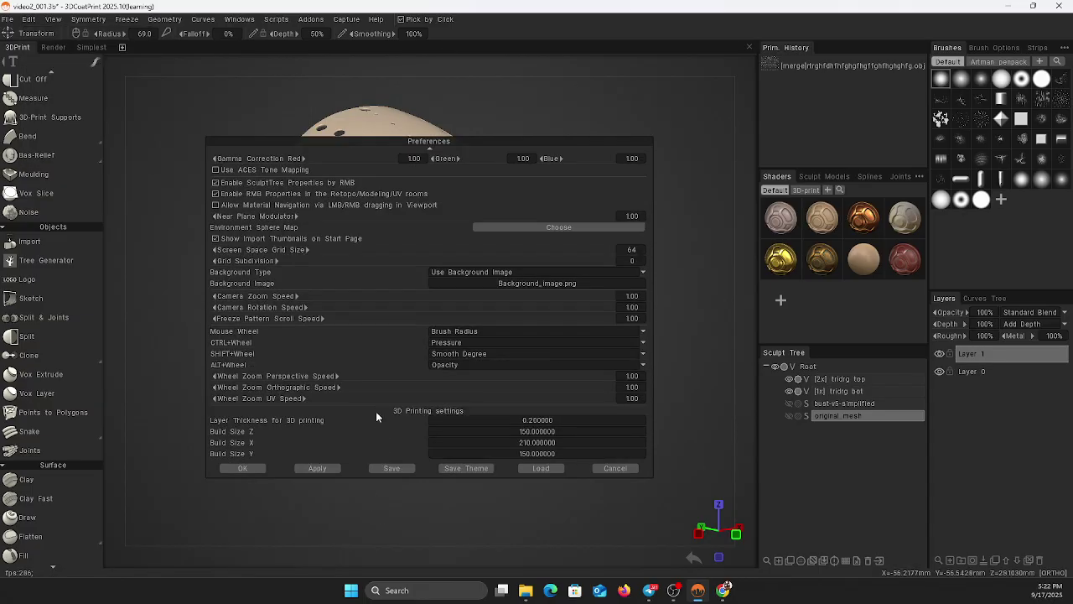
click(521, 431)
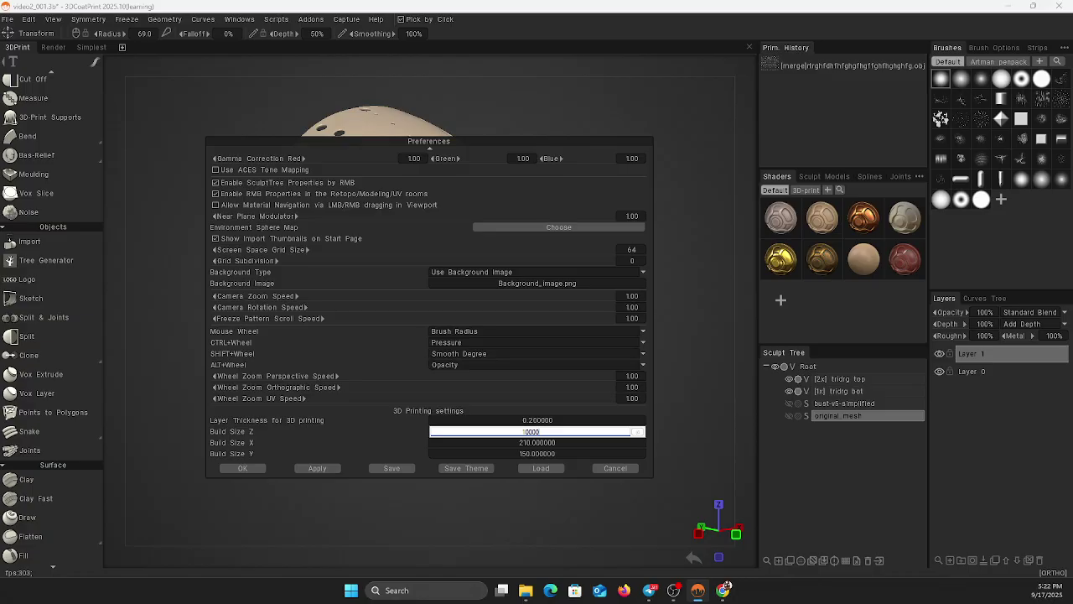
key(Tab)
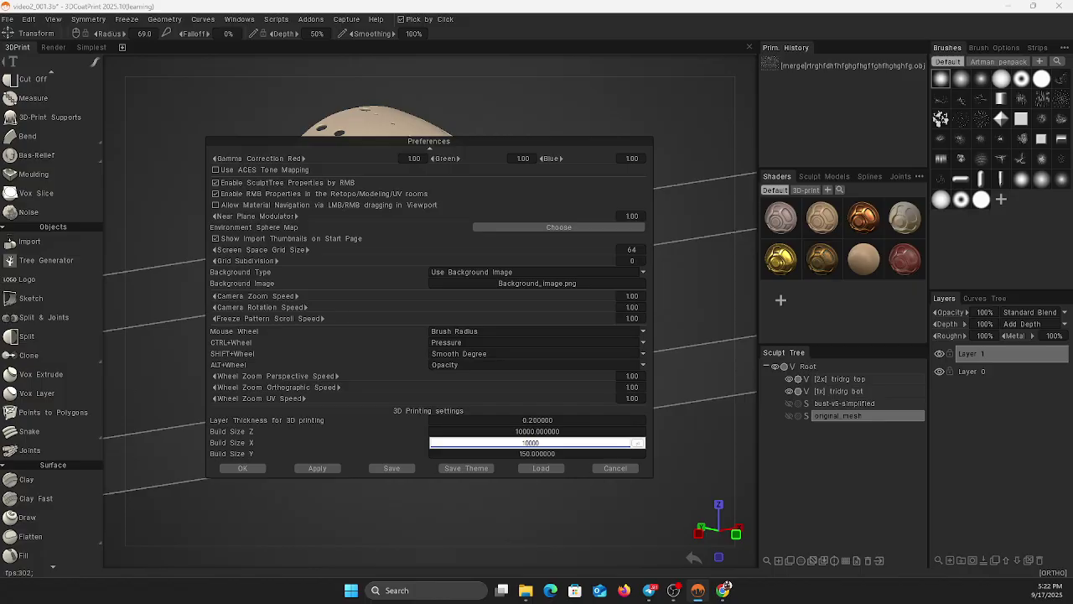
key(Return)
click(531, 456)
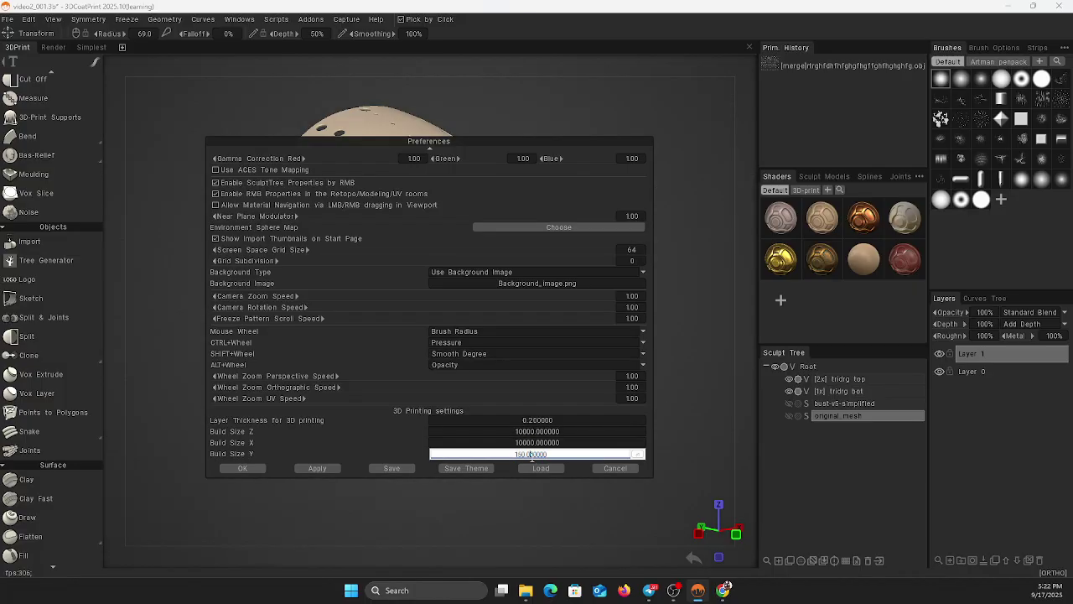
key(BackSpace)
text(100000)
key(Return)
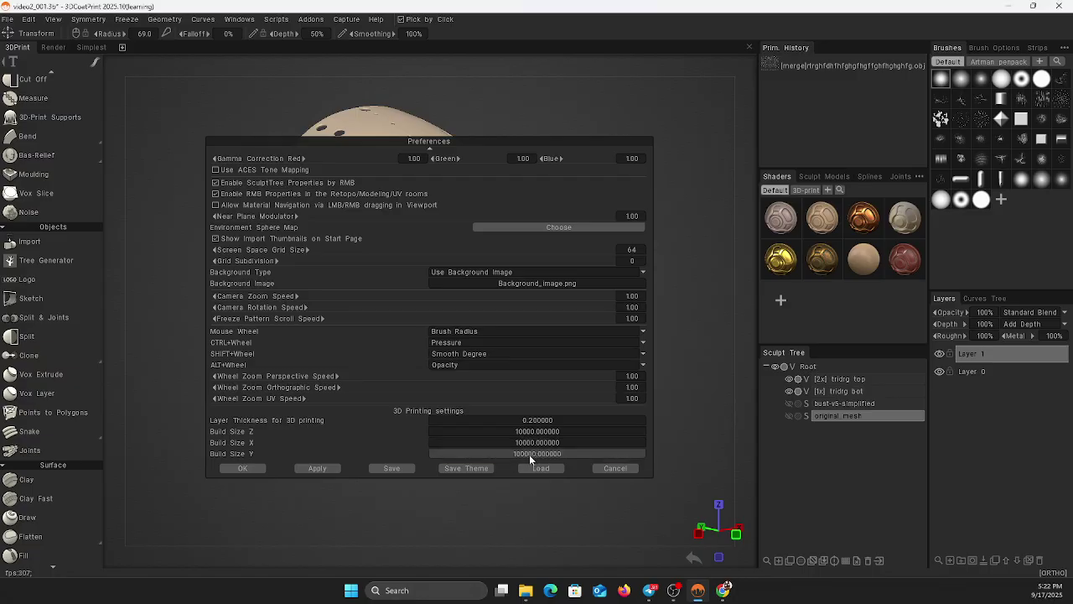
click(261, 470)
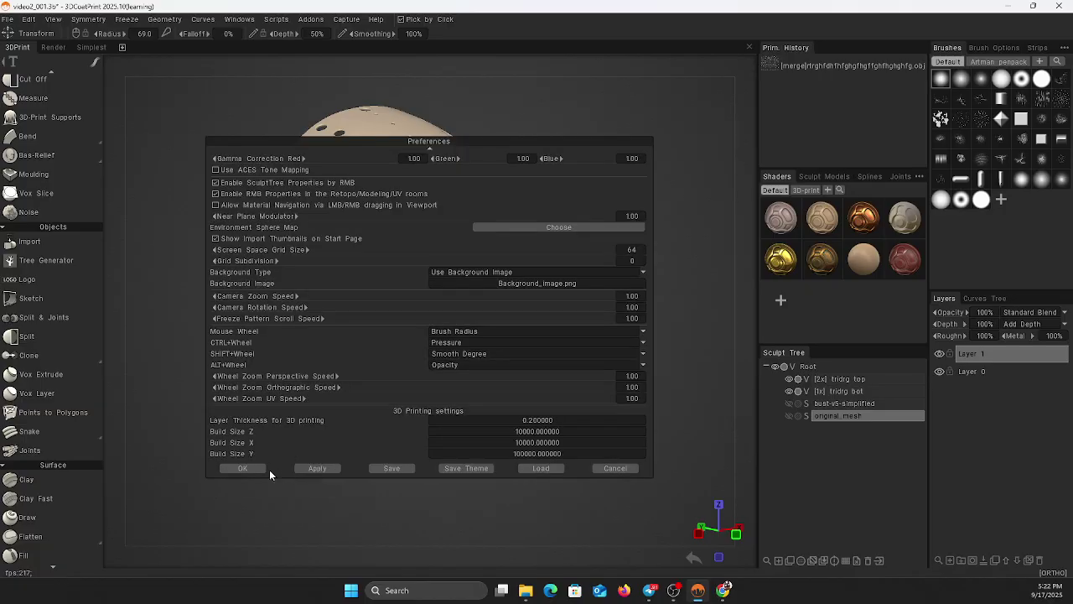
click(258, 470)
Show the original_mesh object and rotate it upright so its snout faces the same way as the perforated head base.
scroll(392, 487, down, 2)
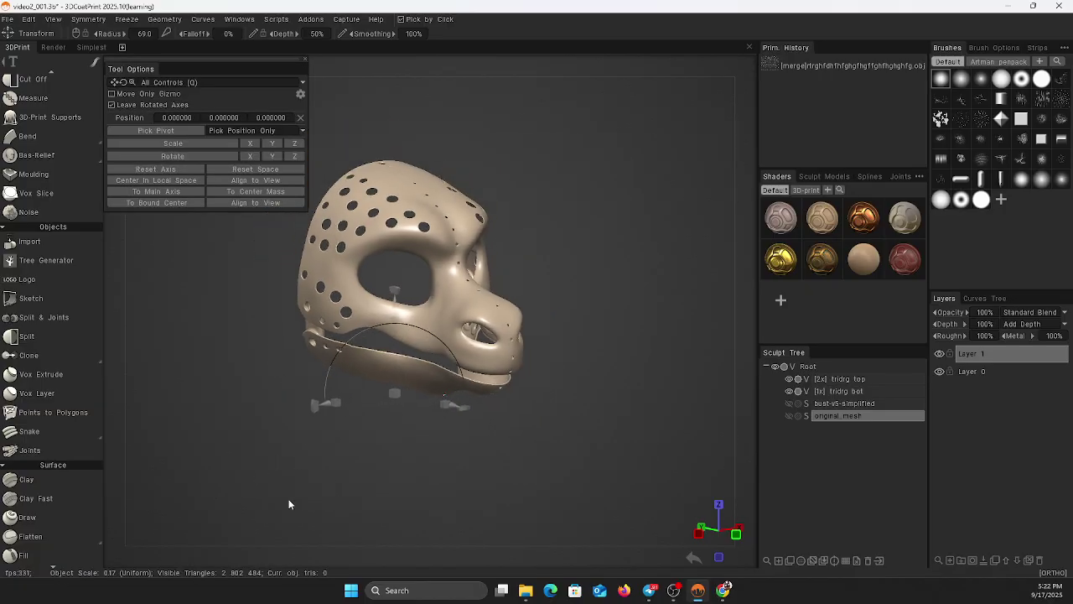
drag(274, 464, 365, 439)
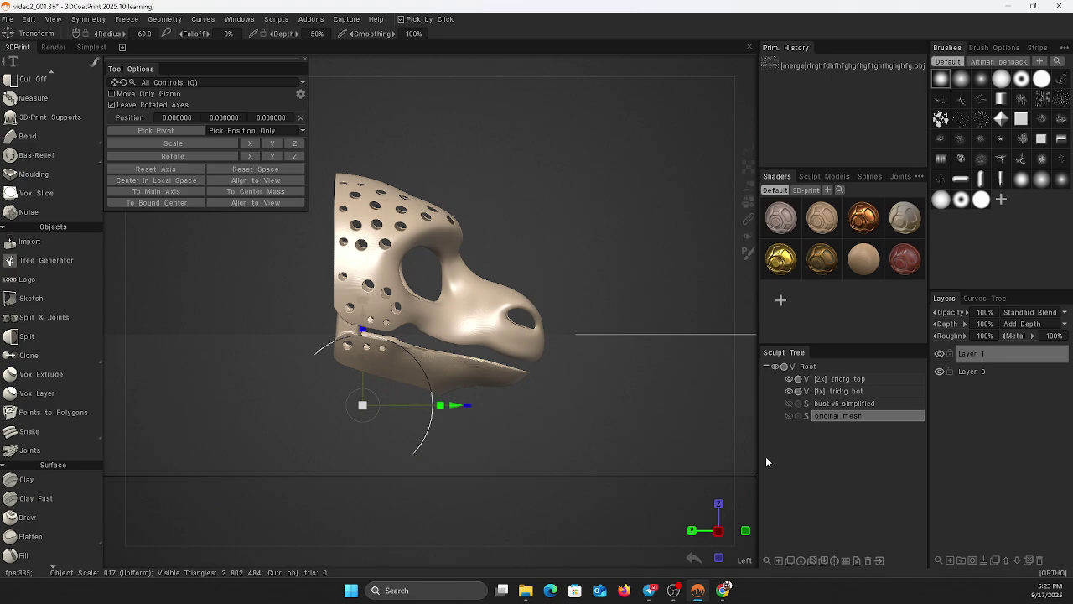
click(788, 416)
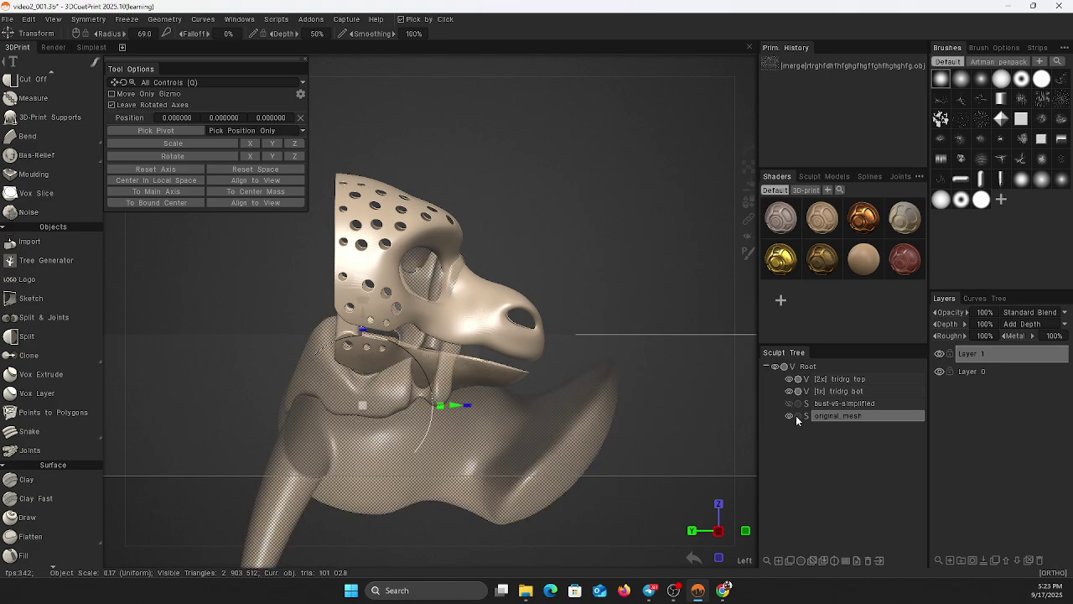
middle_drag(659, 319, 676, 267)
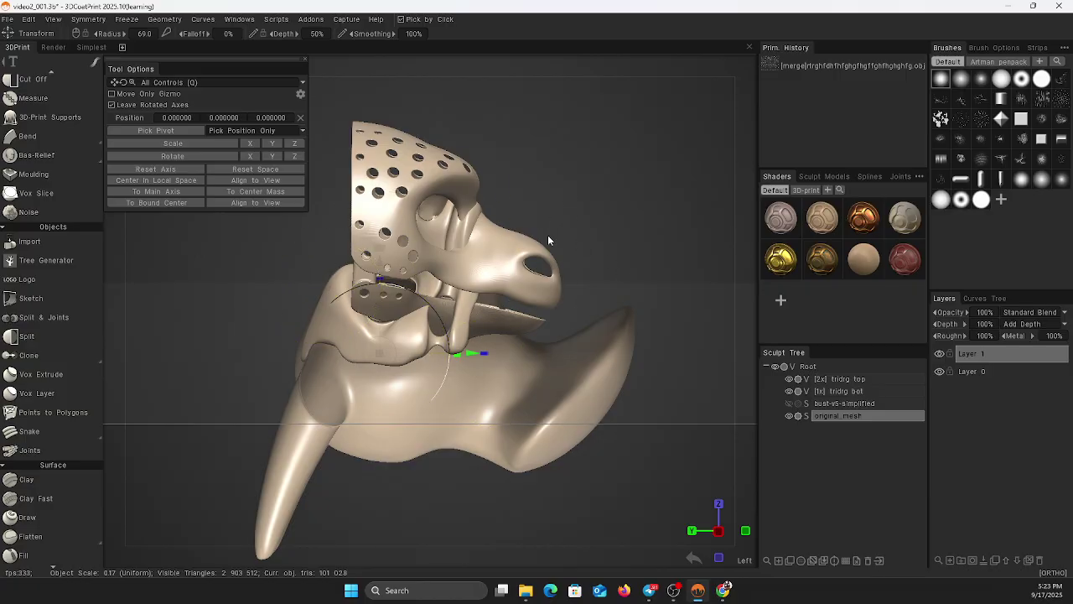
mouse_move(587, 200)
mouse_down()
mouse_move(648, 198)
mouse_move(619, 207)
mouse_up()
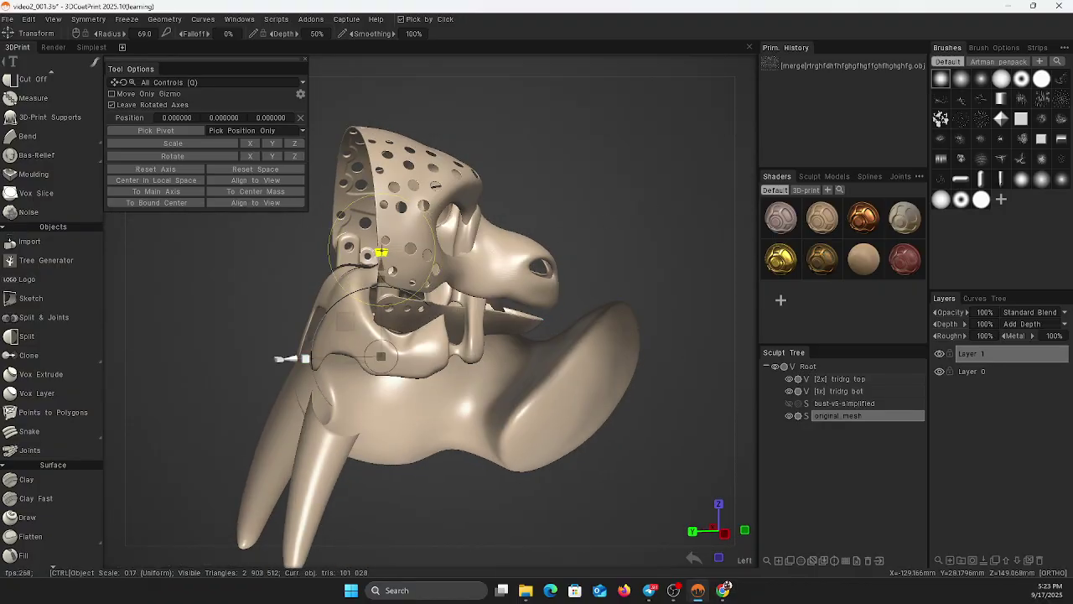
ctrl+drag(381, 251, 481, 349)
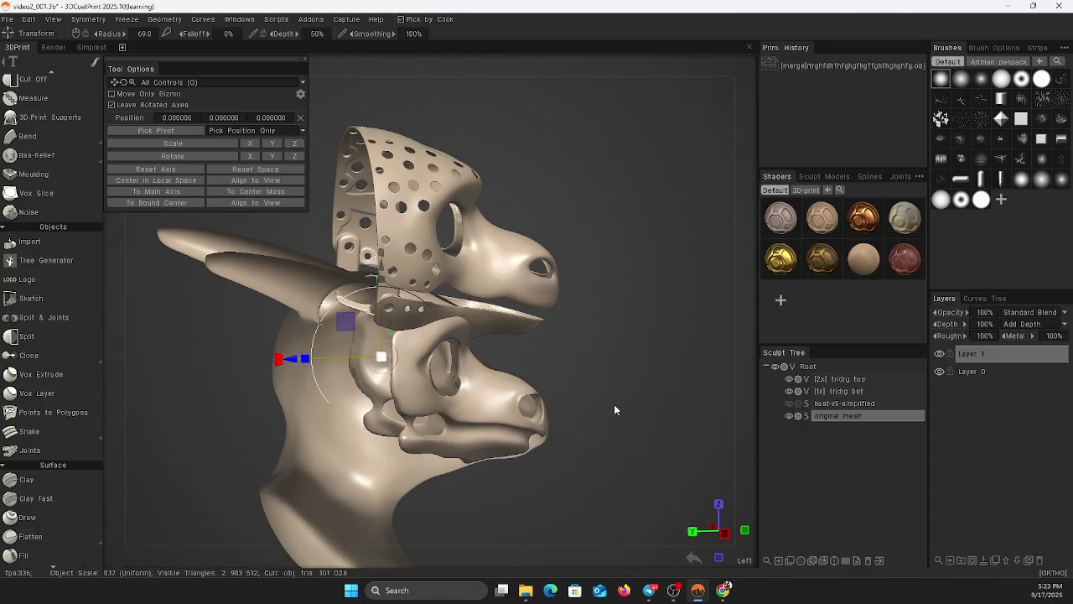
Move original_mesh up and slightly forward into the perforated head base, to about Y -6.19 and Z 172.04.
drag(614, 404, 582, 390)
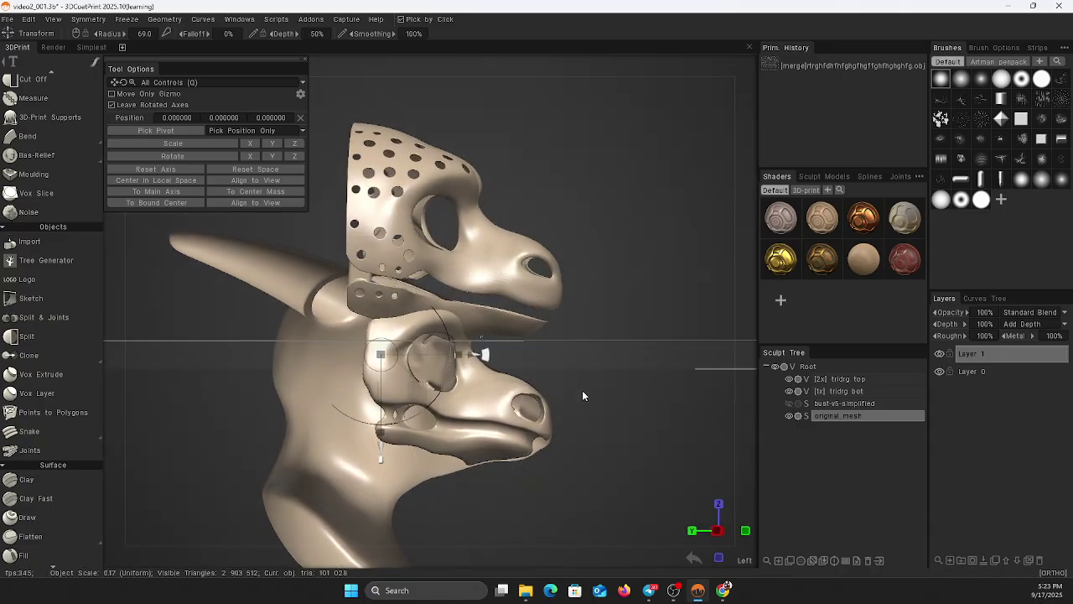
middle_drag(596, 441, 623, 386)
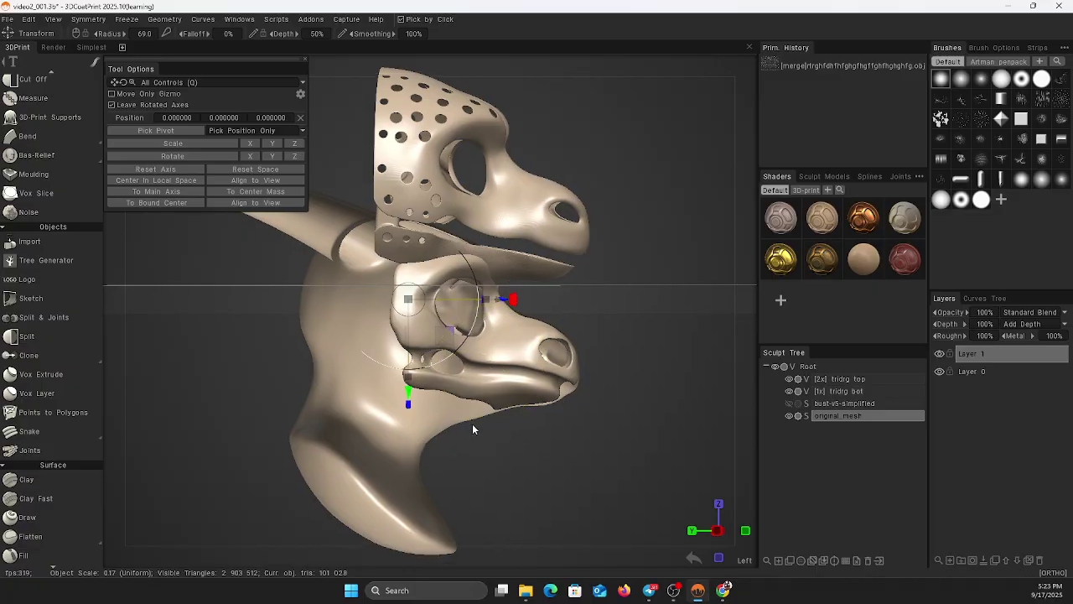
mouse_move(475, 496)
mouse_down()
mouse_move(598, 523)
mouse_move(663, 506)
mouse_move(659, 464)
mouse_move(648, 460)
mouse_move(577, 503)
mouse_move(317, 492)
mouse_move(314, 480)
mouse_move(485, 498)
mouse_up()
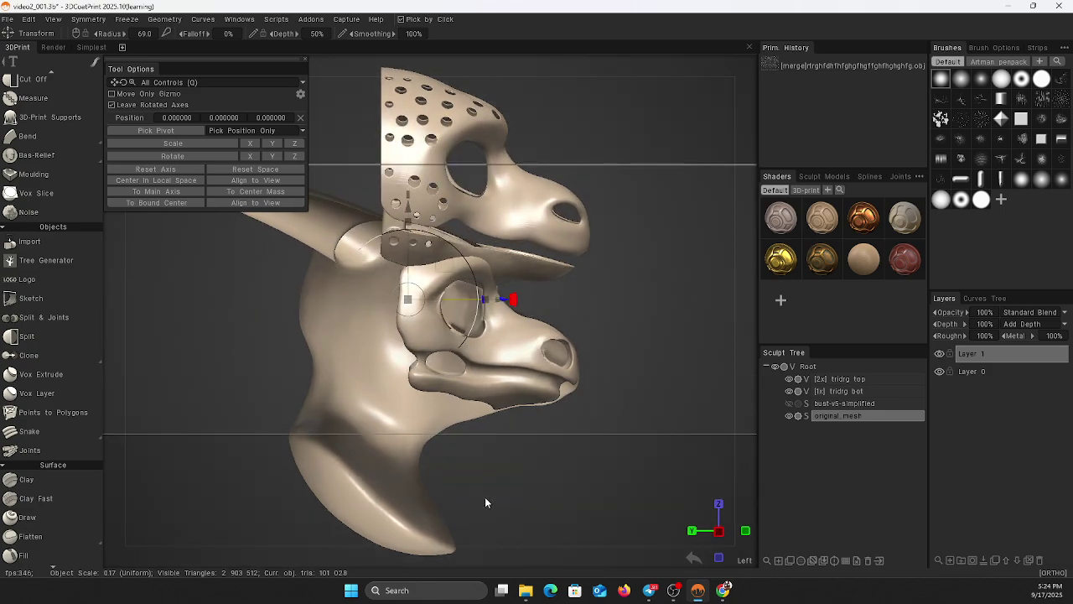
middle_drag(600, 462, 598, 429)
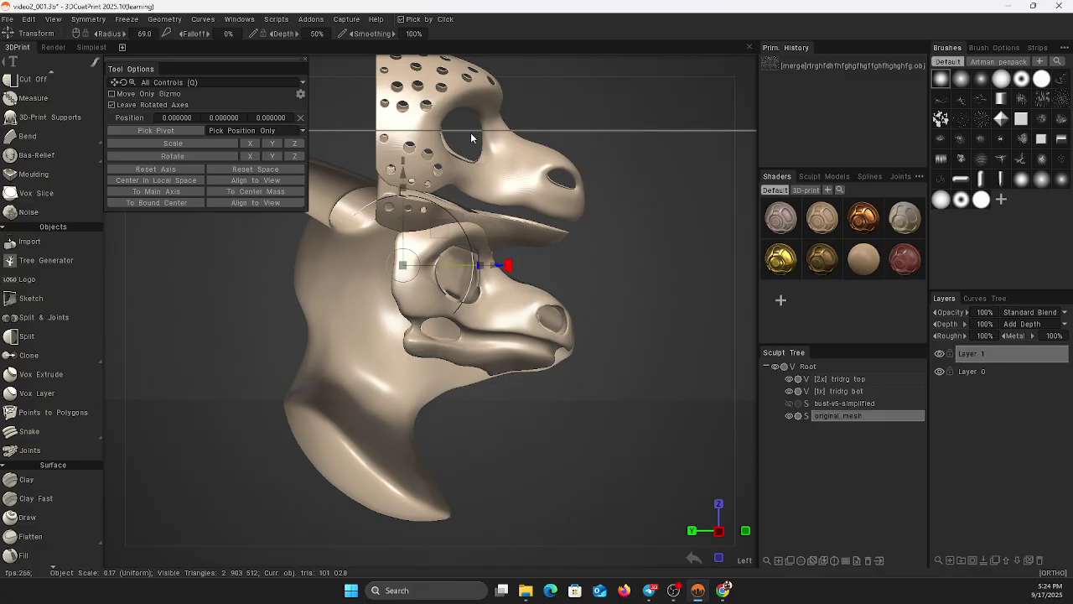
middle_drag(640, 245, 673, 341)
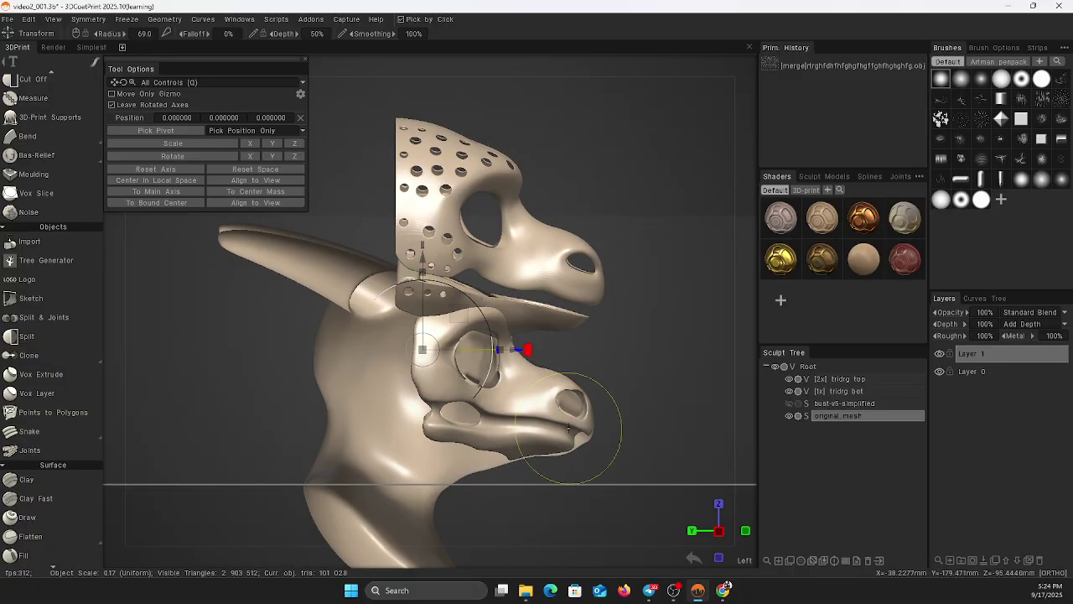
middle_drag(670, 366, 654, 364)
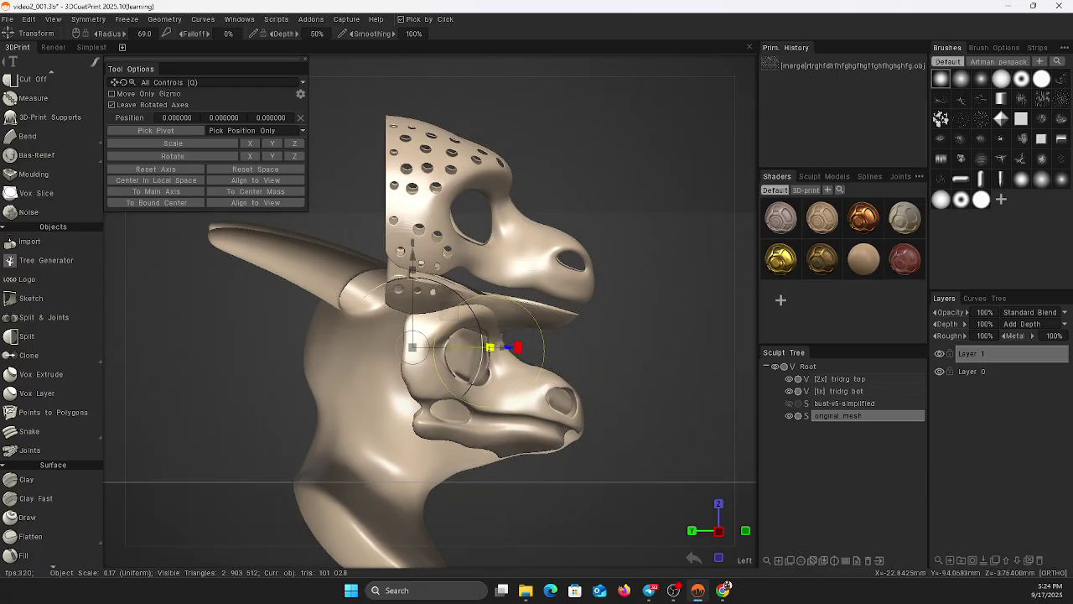
drag(411, 253, 412, 107)
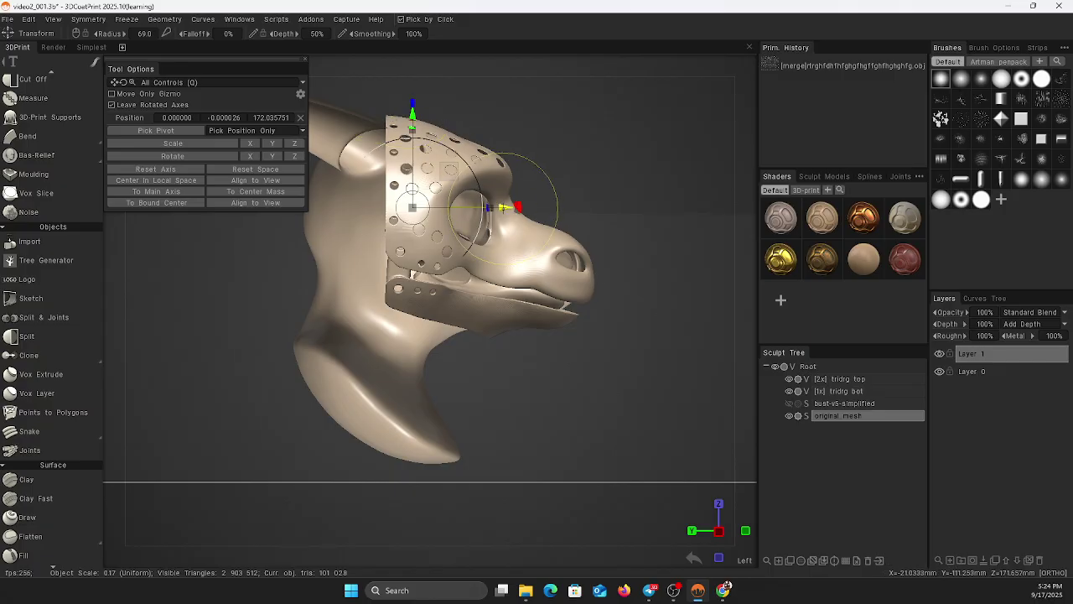
drag(503, 207, 510, 208)
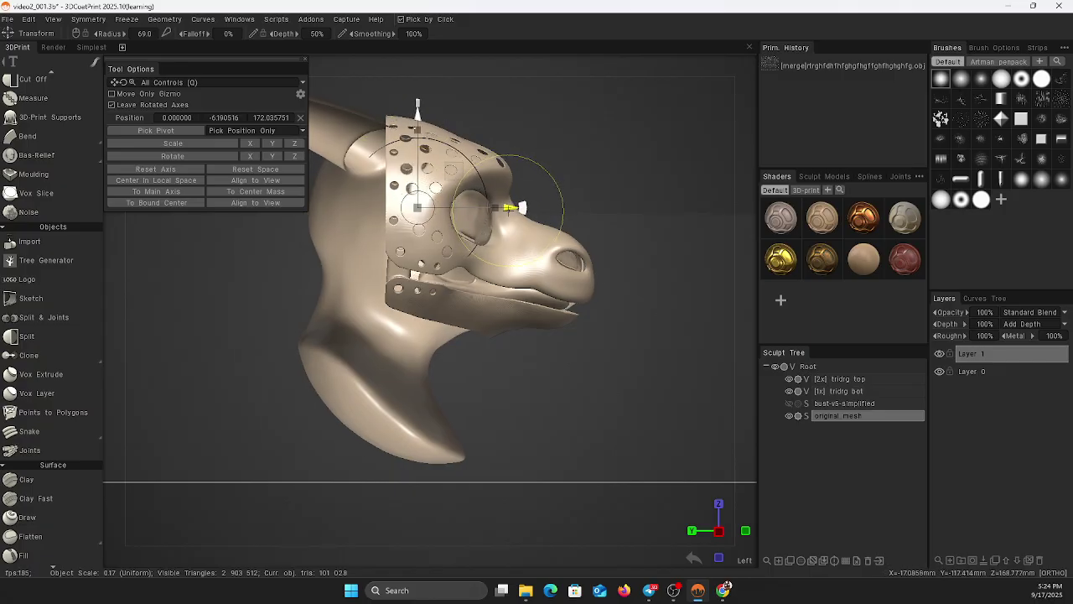
Hide the original_mesh object and show the bust-v5-simplified object.
mouse_move(577, 382)
mouse_down()
mouse_move(374, 384)
mouse_move(604, 396)
mouse_move(636, 375)
mouse_move(567, 391)
mouse_up()
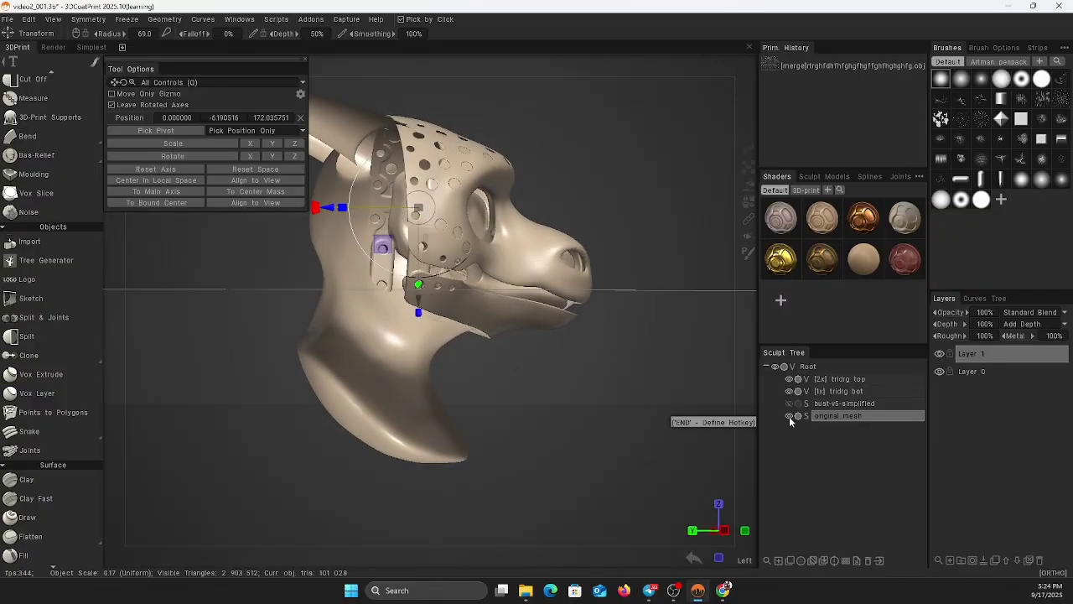
click(789, 416)
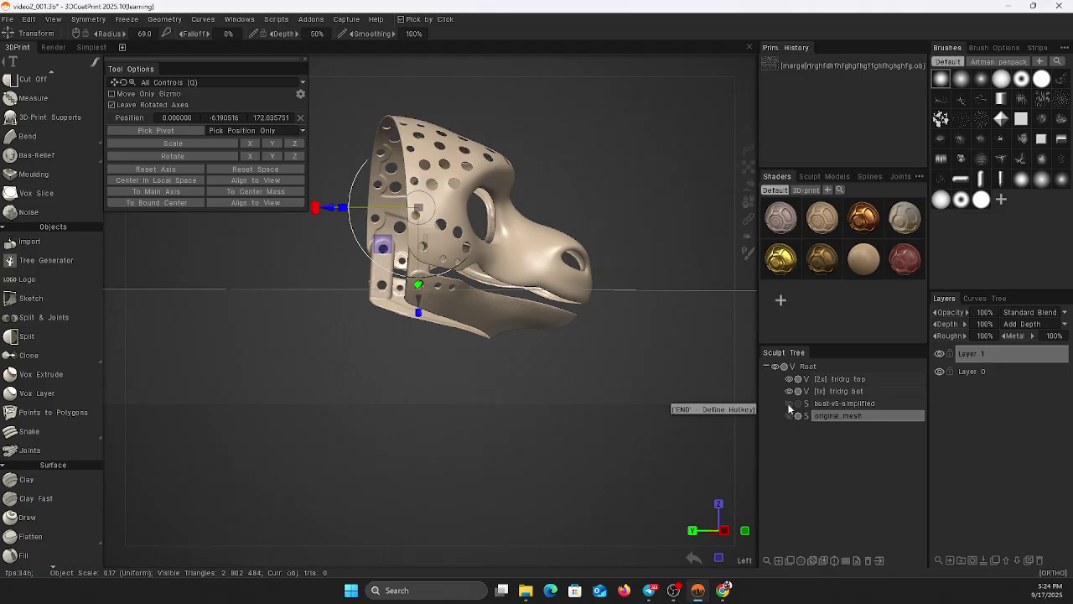
click(789, 404)
Rotate bust-v5-simplified upright and fit it inside the head base, at about Y 18.57 and Z -70.80.
drag(742, 414, 588, 384)
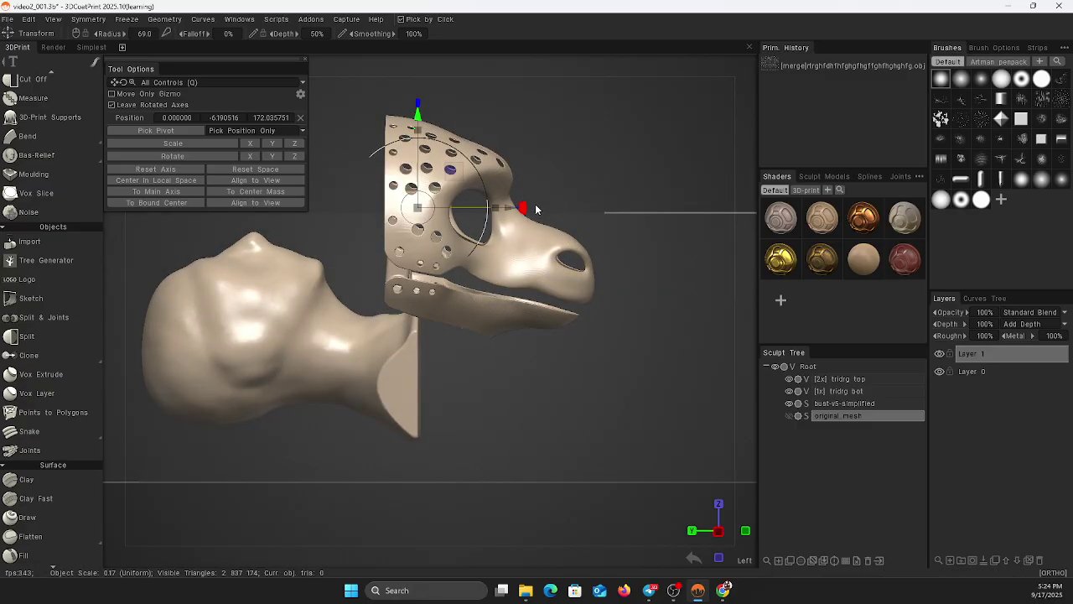
click(847, 403)
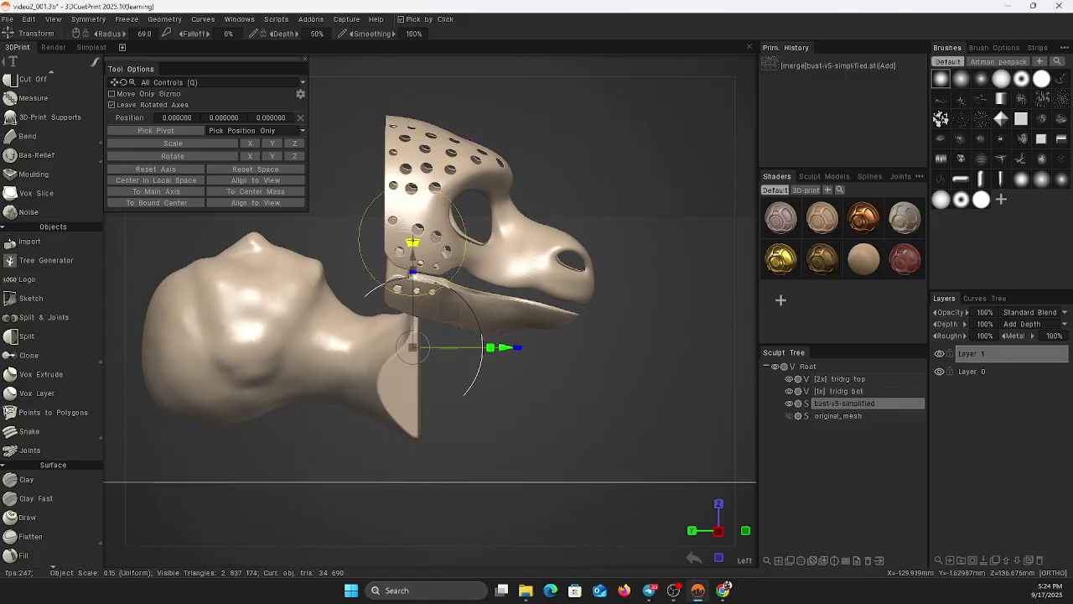
ctrl+drag(412, 243, 487, 422)
key(ctrl+z)
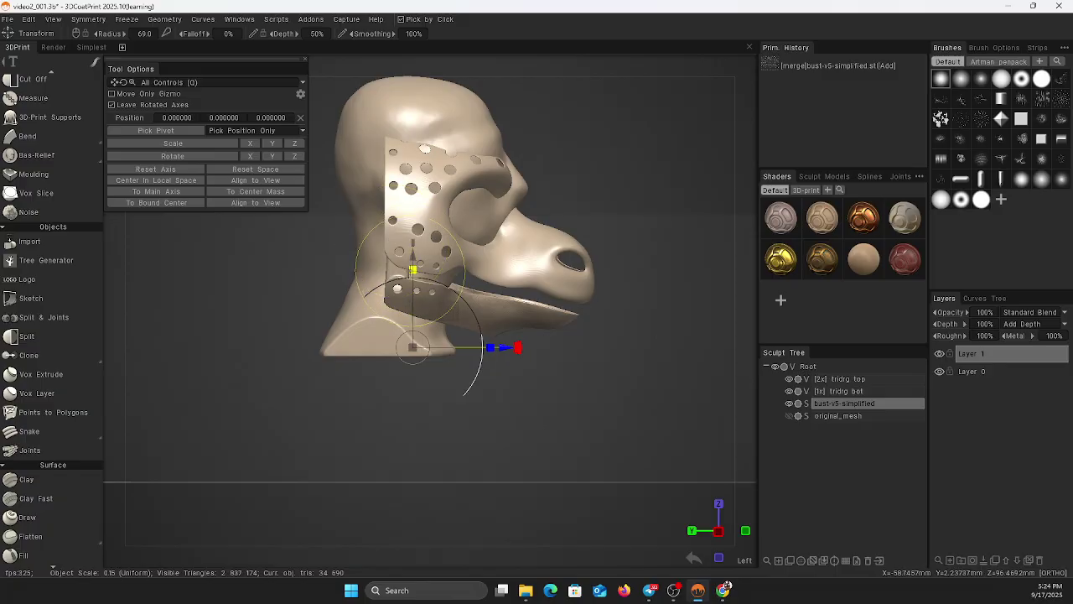
drag(411, 253, 411, 313)
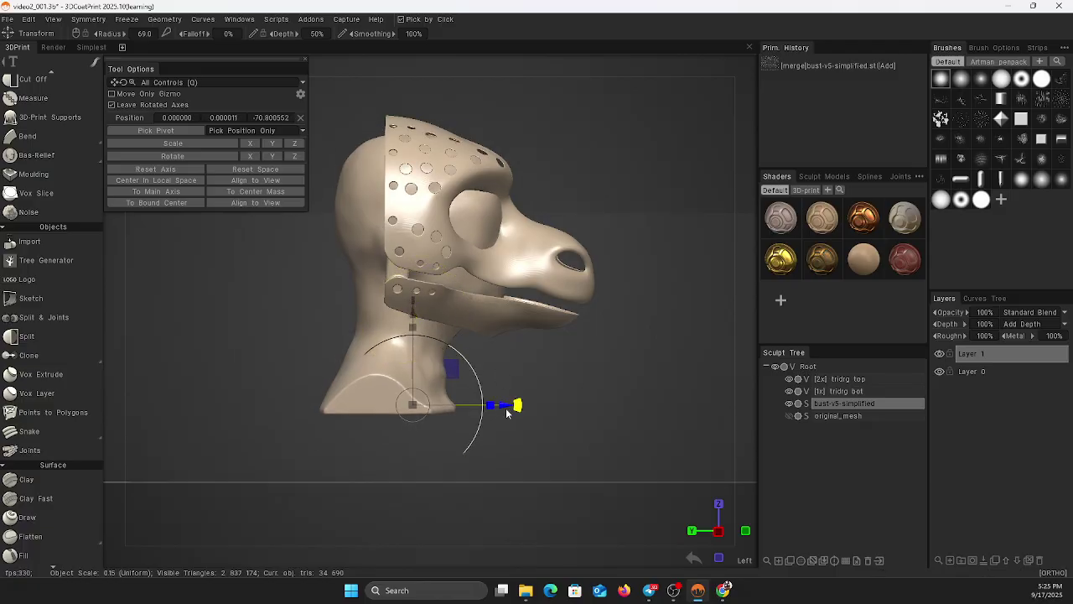
drag(506, 408, 490, 407)
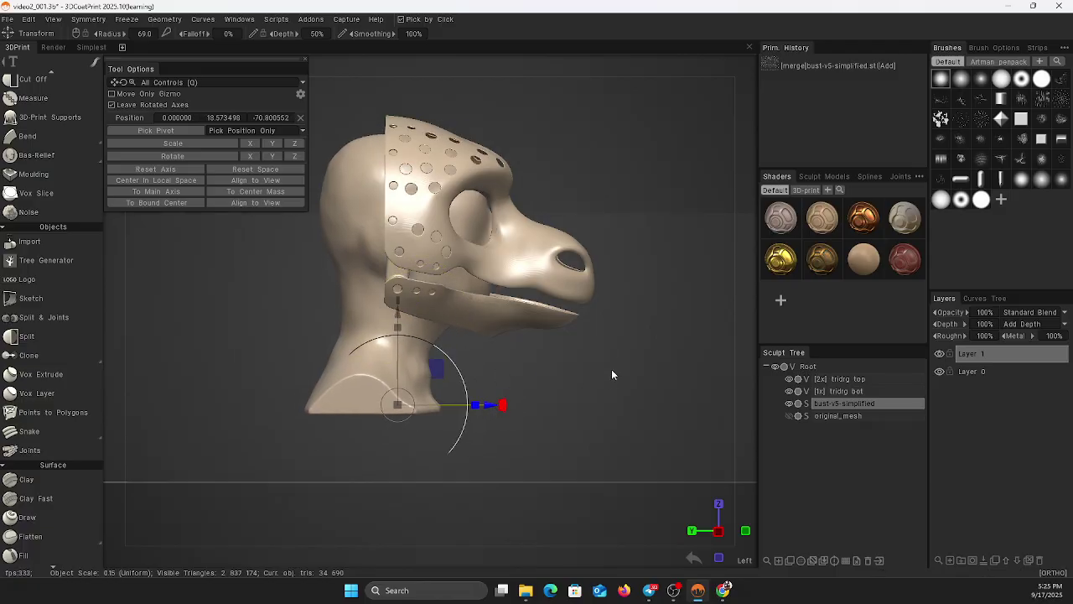
Examine how the head base fits over the bust from the front and the side.
drag(647, 377, 756, 401)
drag(223, 389, 571, 364)
middle_drag(476, 359, 622, 366)
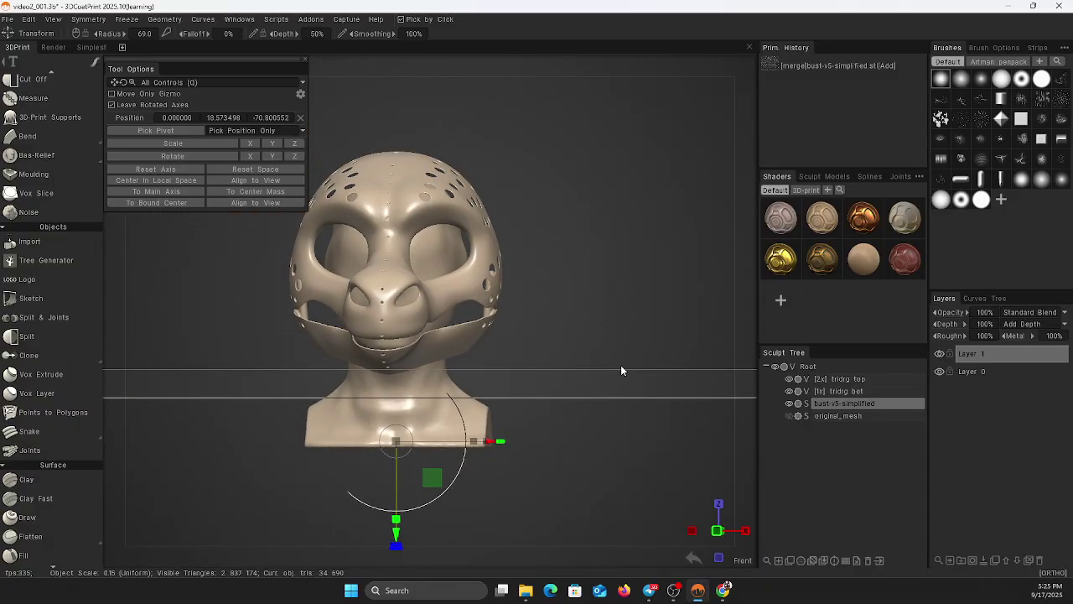
drag(622, 367, 628, 372)
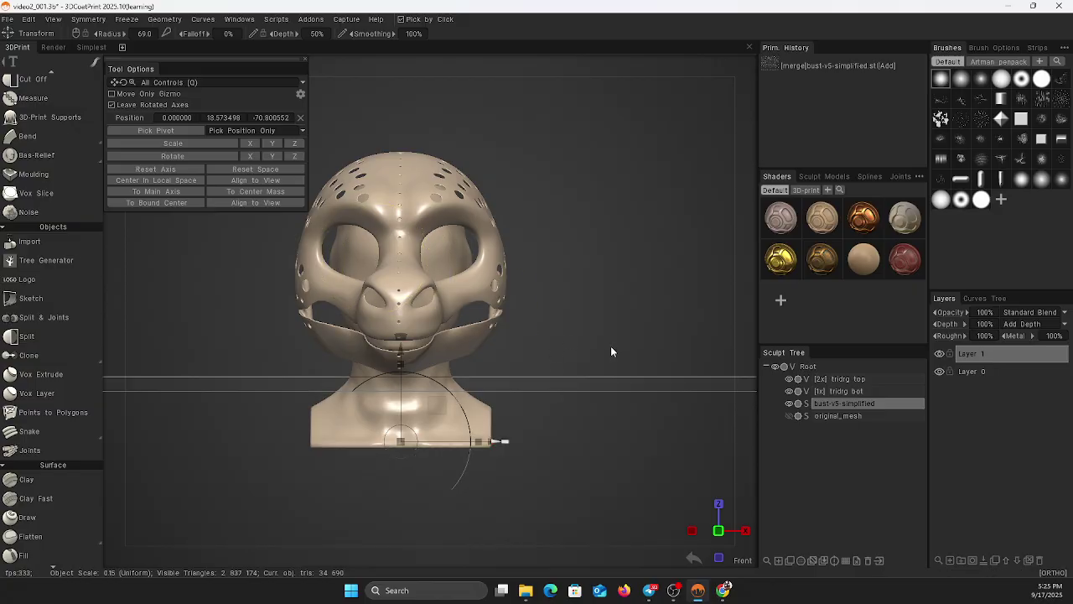
middle_drag(611, 351, 616, 315)
drag(188, 434, 284, 441)
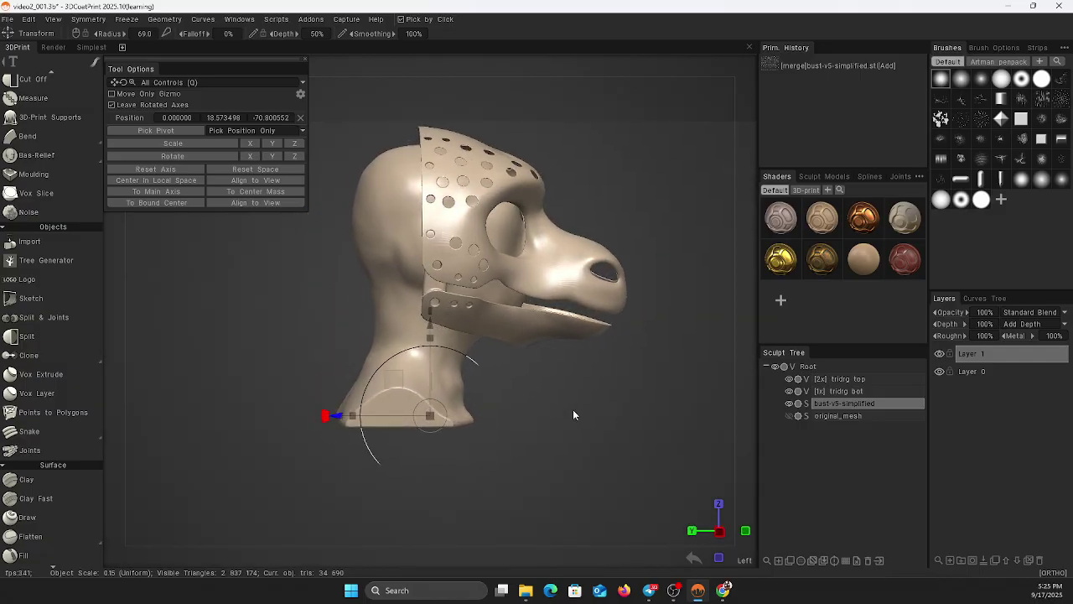
Show the original_mesh object and convert it to voxels with a required poly count of 1.0M and holes closed automatically.
click(838, 416)
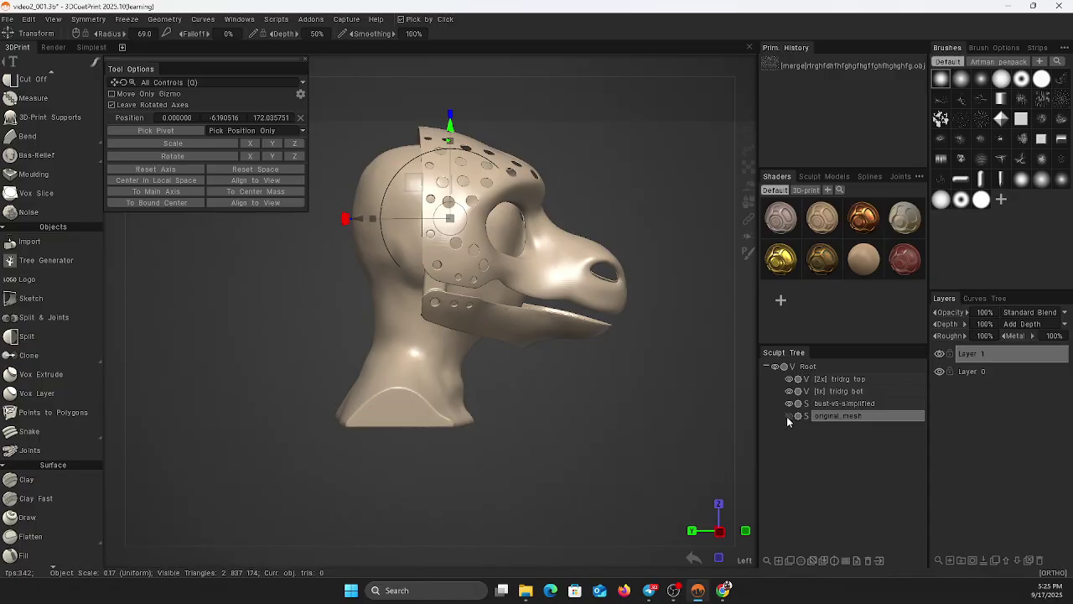
click(788, 416)
drag(694, 419, 693, 415)
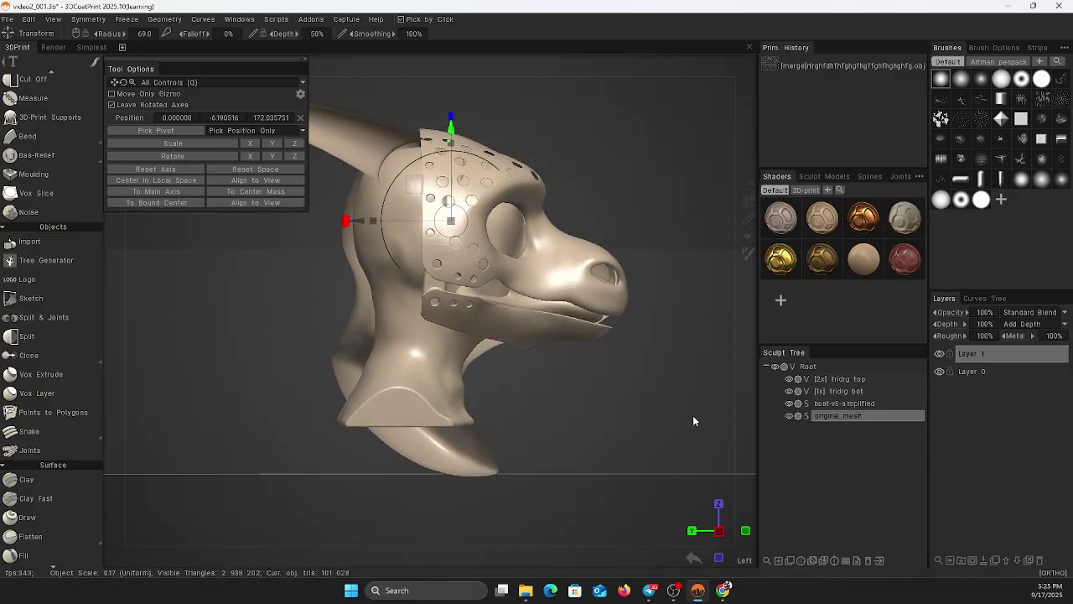
click(805, 417)
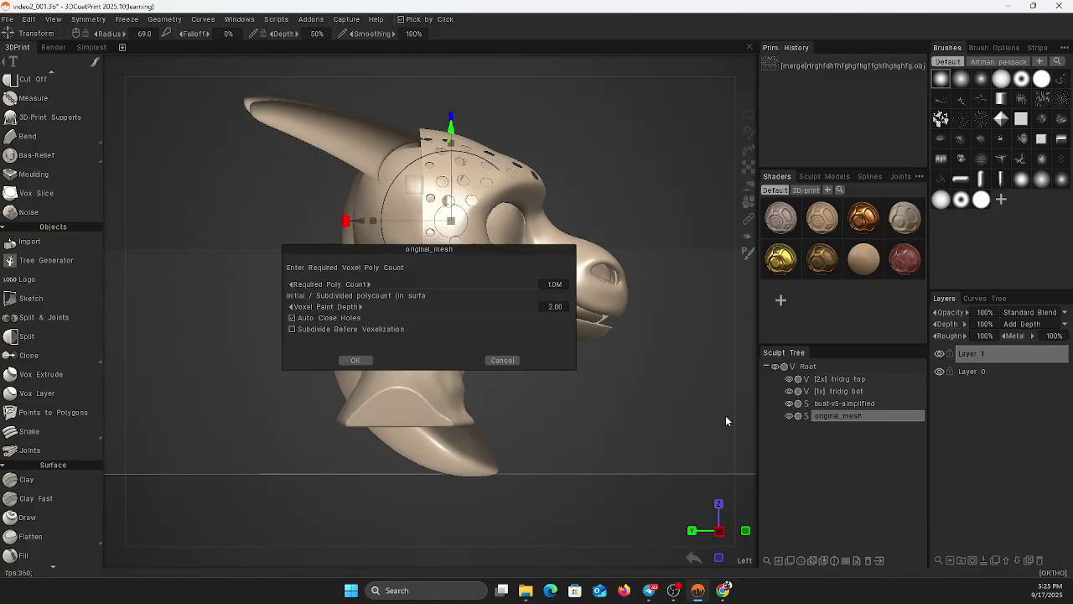
click(349, 360)
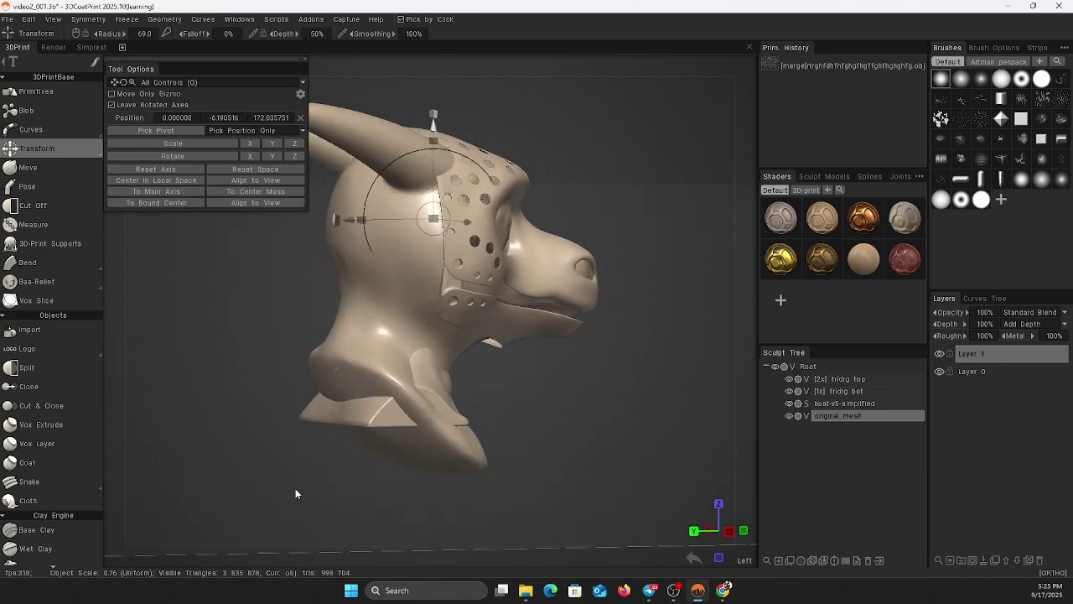
drag(295, 494, 247, 484)
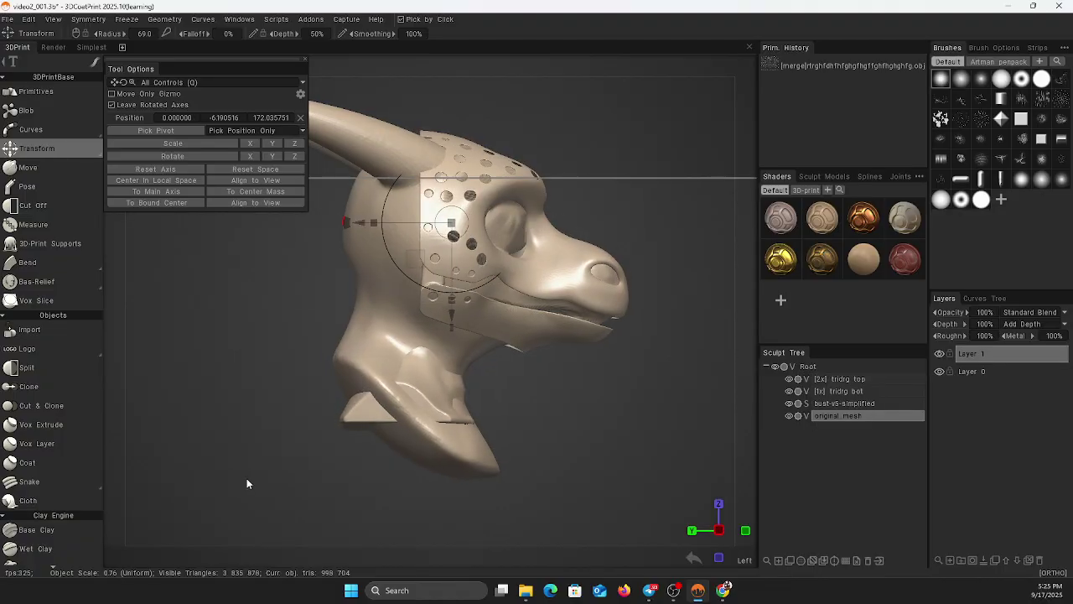
Ghost the original_mesh object to see through it, and close the Tool Options for a clear view of the model.
click(798, 417)
drag(661, 419, 633, 434)
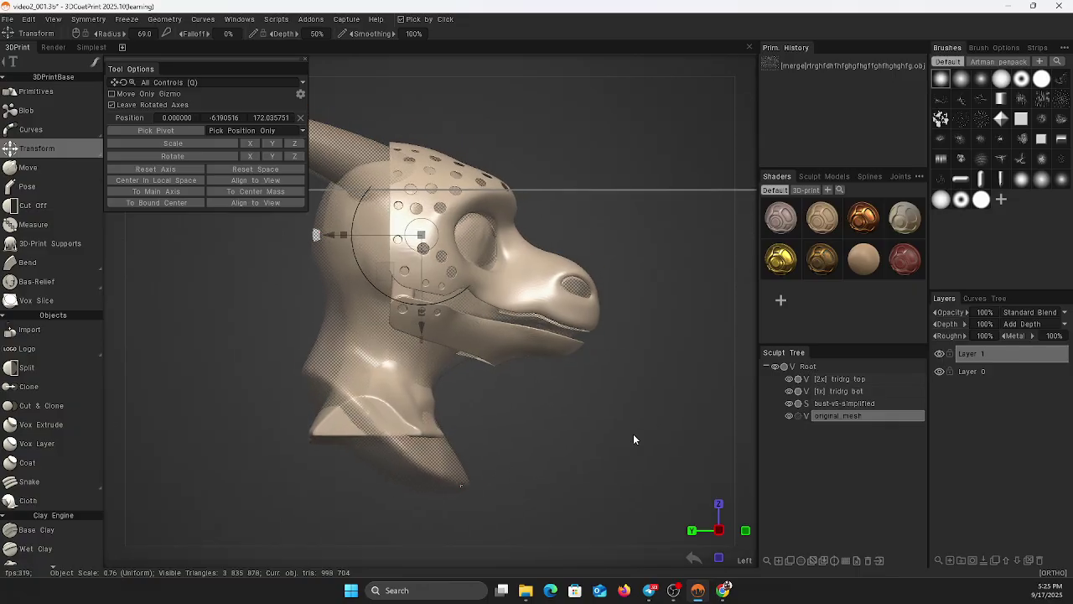
click(306, 63)
drag(205, 318, 198, 300)
right_drag(198, 300, 243, 296)
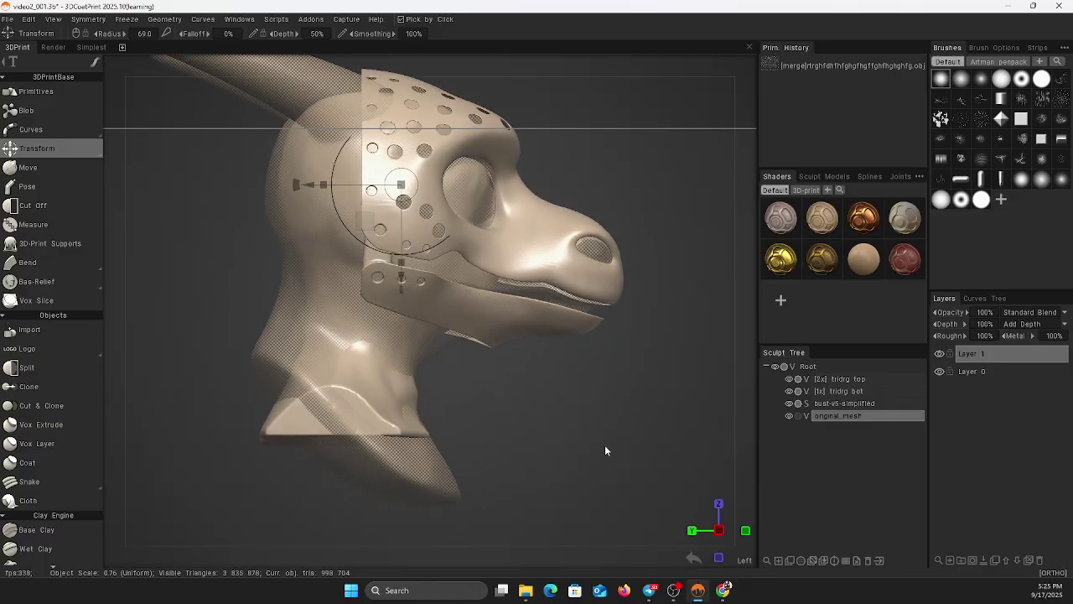
mouse_move(605, 447)
mouse_down()
mouse_move(597, 465)
mouse_move(612, 447)
mouse_up()
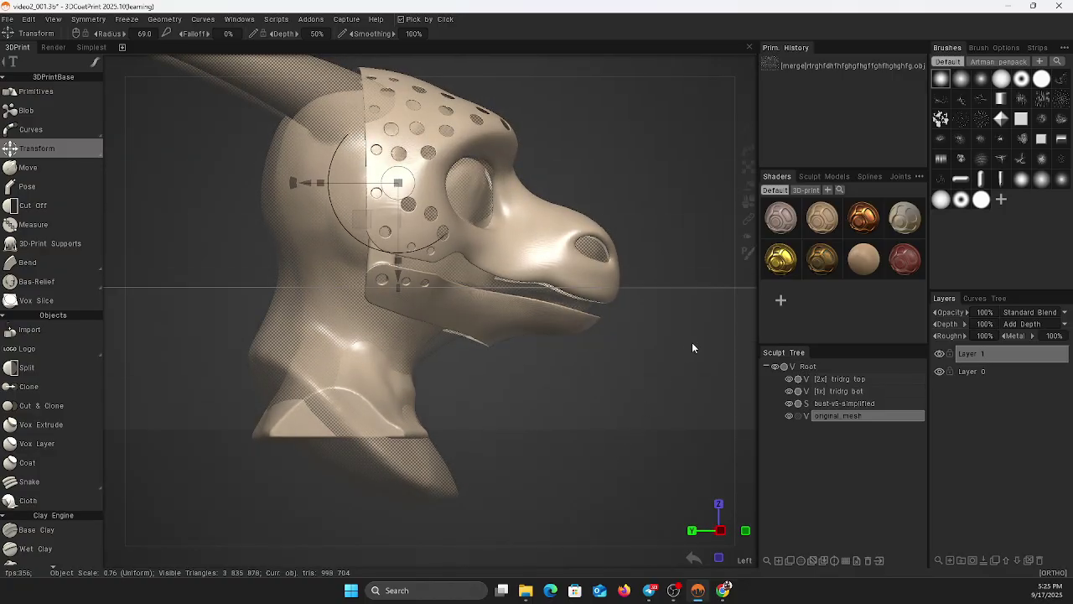
Hide the tridrg bot and tridrg top head base parts, leaving the bust and the ghosted original_mesh visible.
click(788, 391)
click(789, 379)
drag(667, 390, 663, 395)
middle_drag(624, 435, 641, 439)
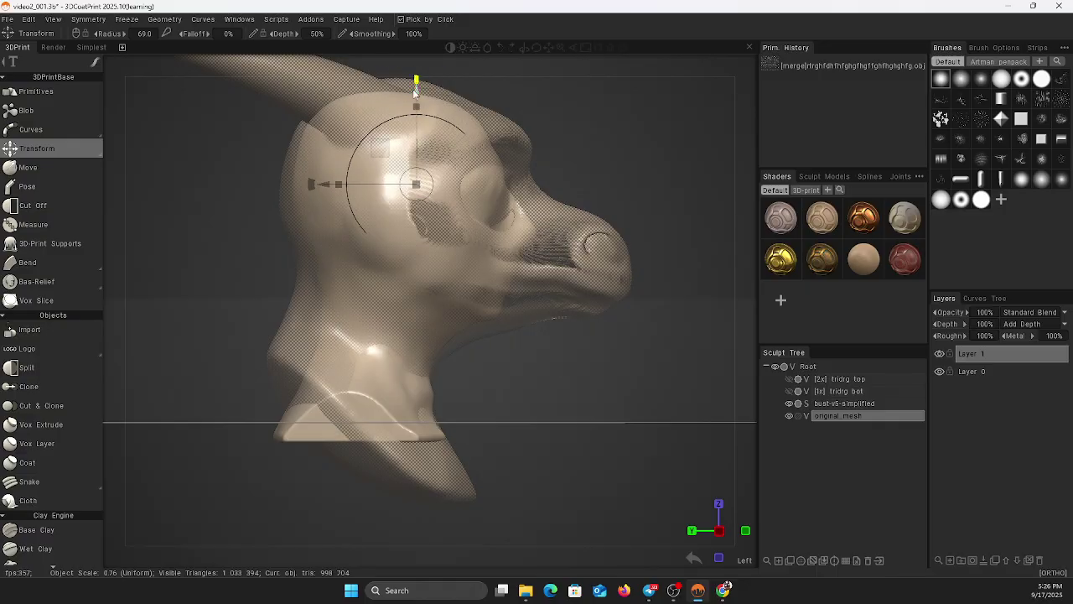
Lower bust-v5-simplified slightly inside the ghosted original_mesh, judging the fit from the side and the back.
mouse_move(416, 95)
mouse_down()
mouse_move(416, 154)
mouse_move(415, 95)
mouse_up()
click(833, 405)
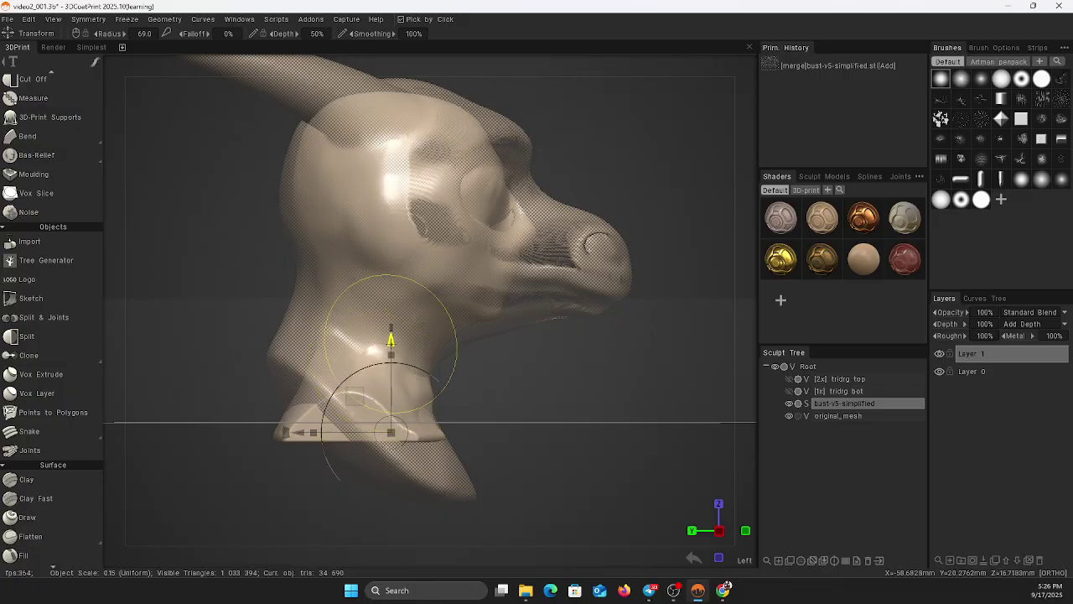
drag(391, 339, 359, 344)
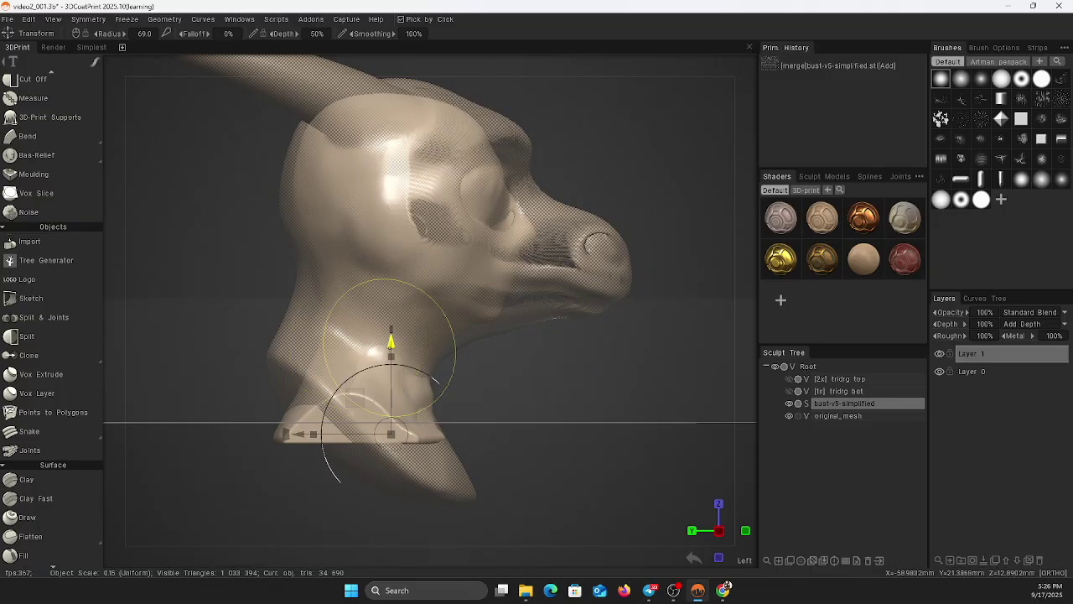
drag(390, 348, 390, 350)
drag(242, 320, 411, 332)
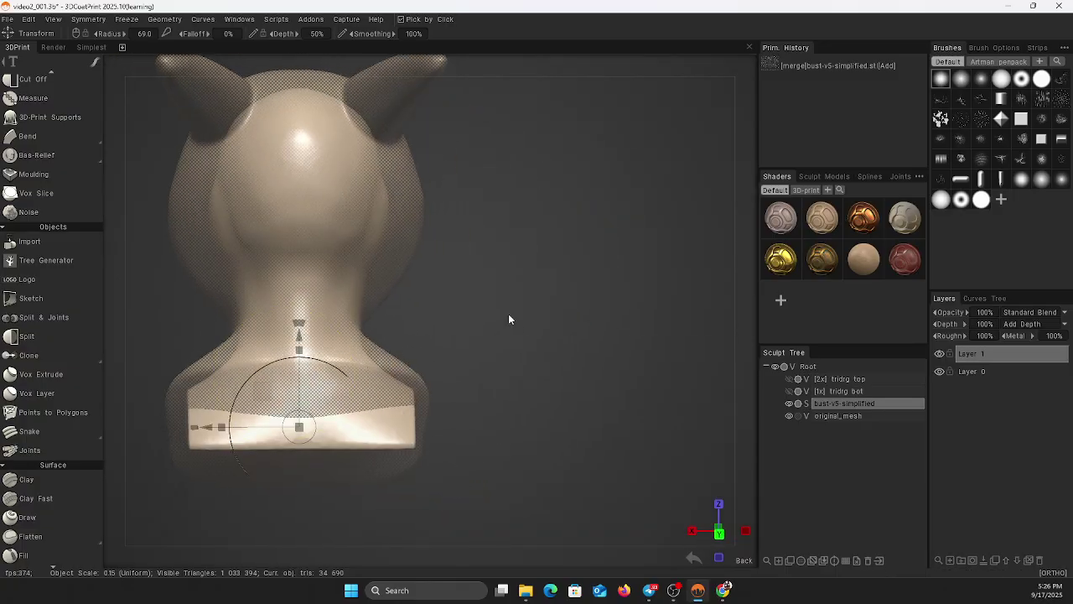
mouse_move(508, 314)
mouse_down()
mouse_move(607, 307)
mouse_move(568, 307)
mouse_move(587, 302)
mouse_move(586, 321)
mouse_up()
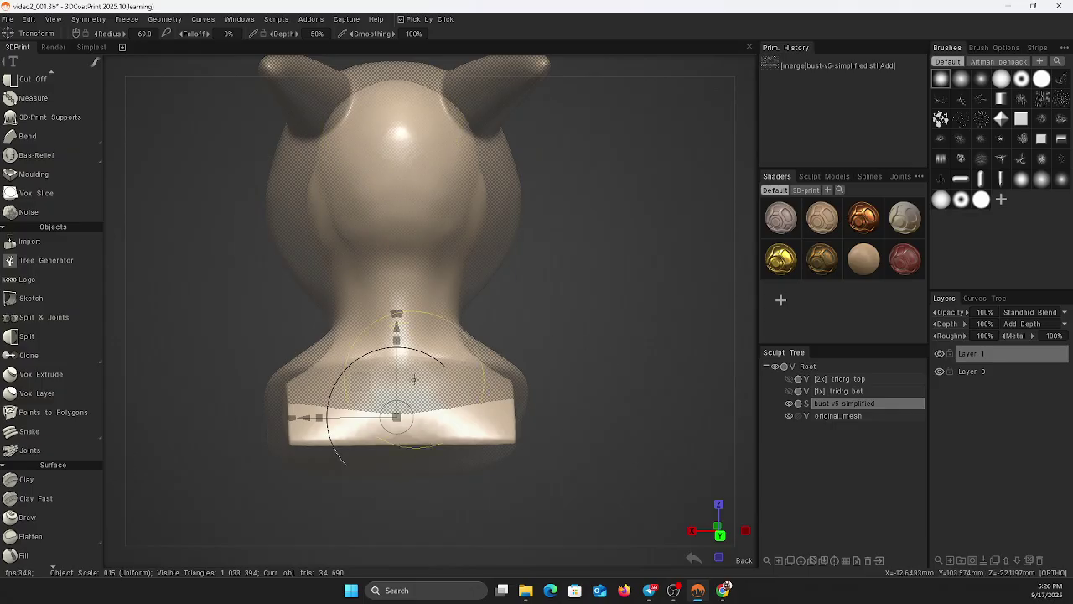
drag(395, 326, 422, 335)
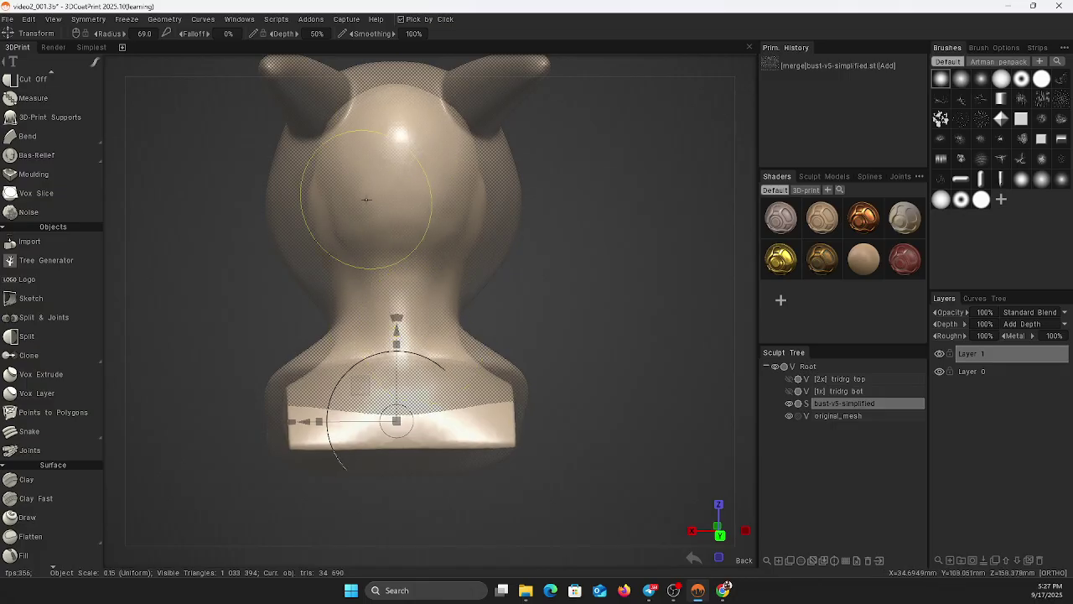
Examine the bust's fit inside the ghosted original_mesh from the front and the side.
drag(516, 288, 185, 271)
drag(253, 276, 224, 292)
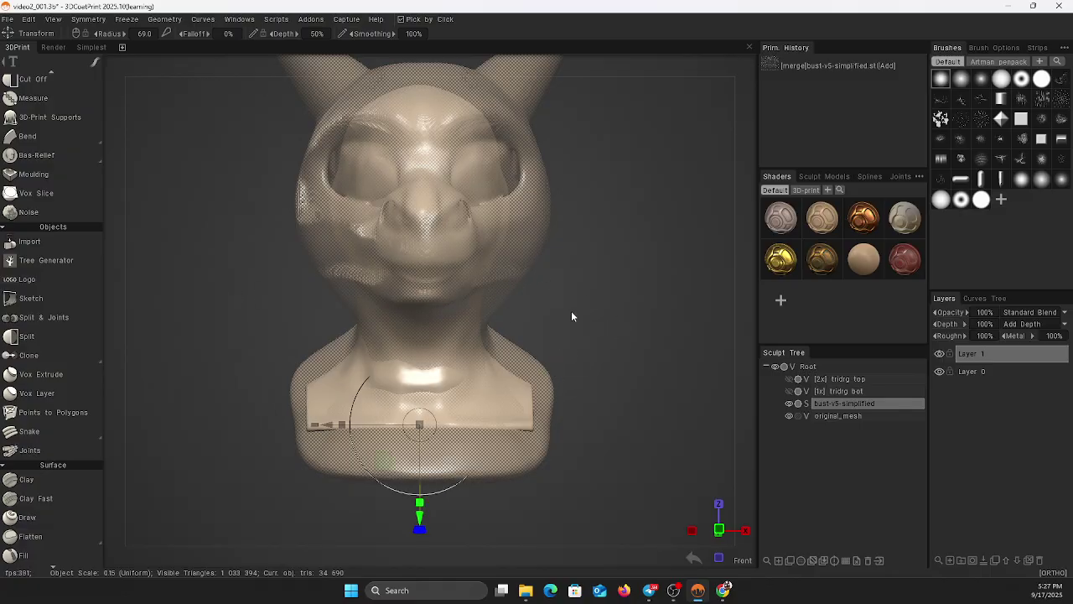
drag(230, 330, 495, 375)
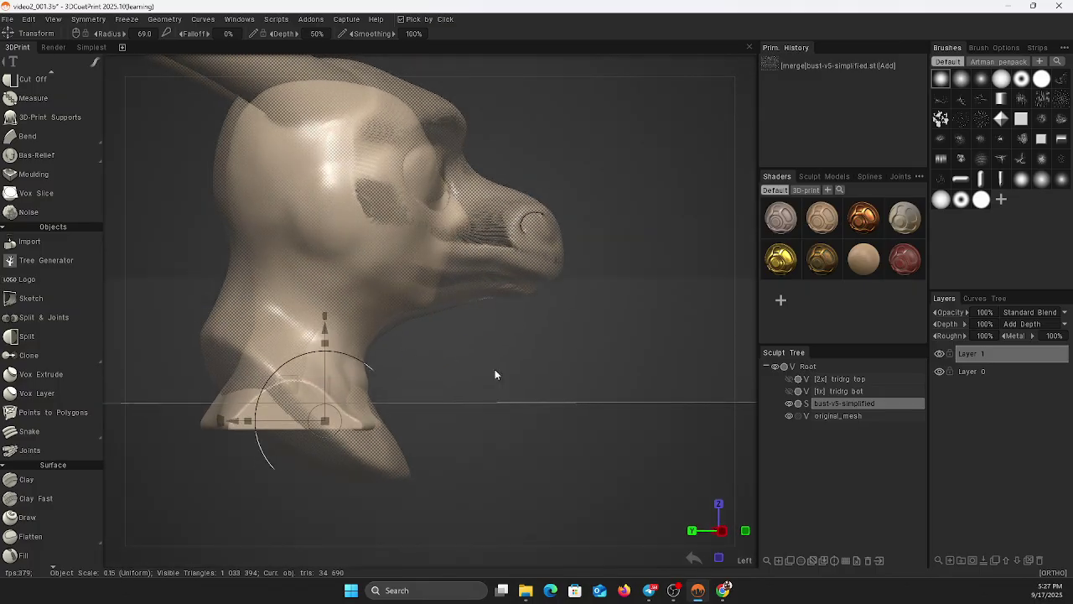
middle_drag(495, 375, 582, 380)
mouse_move(553, 368)
mouse_down()
mouse_move(560, 400)
mouse_move(581, 405)
mouse_move(540, 415)
mouse_move(535, 400)
mouse_move(542, 418)
mouse_move(378, 397)
mouse_move(375, 410)
mouse_move(495, 436)
mouse_move(567, 433)
mouse_up()
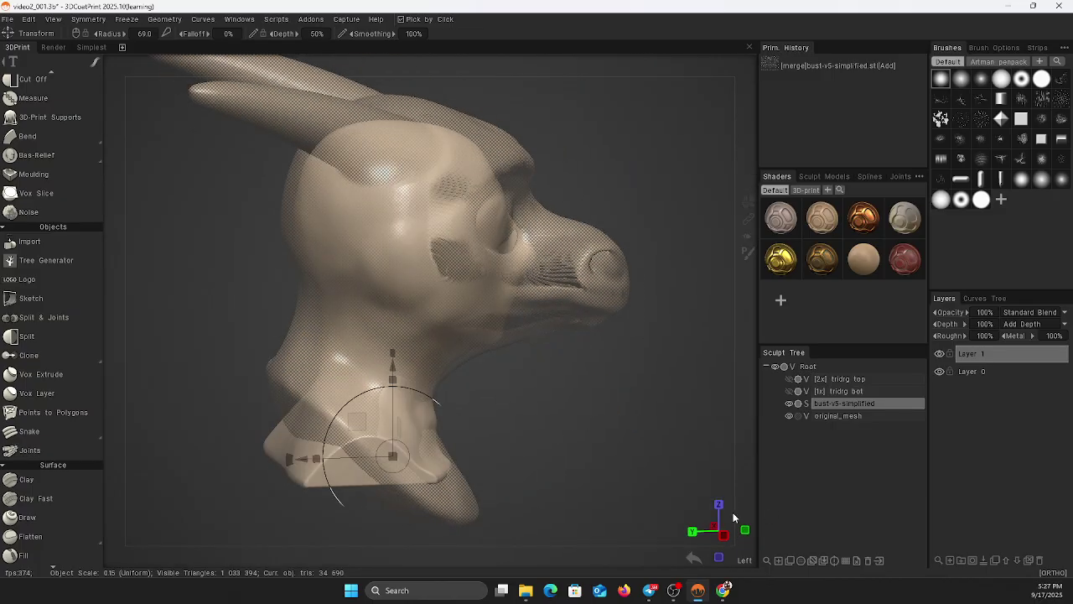
drag(671, 407, 655, 387)
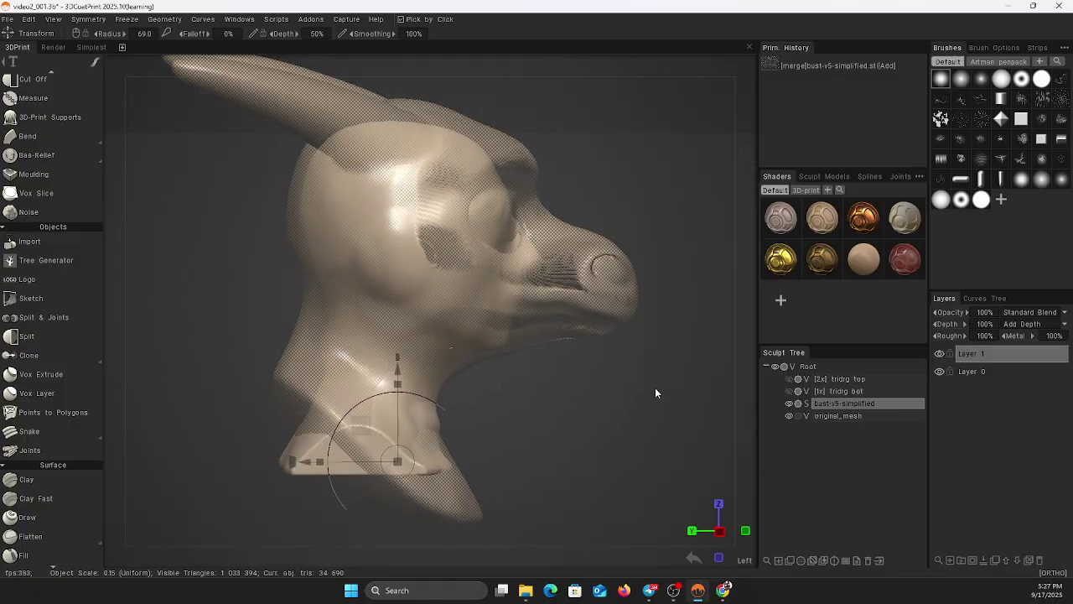
Hide original_mesh and bust-v5-simplified, and show the tridrg bot and tridrg top head base parts again.
click(789, 416)
click(789, 392)
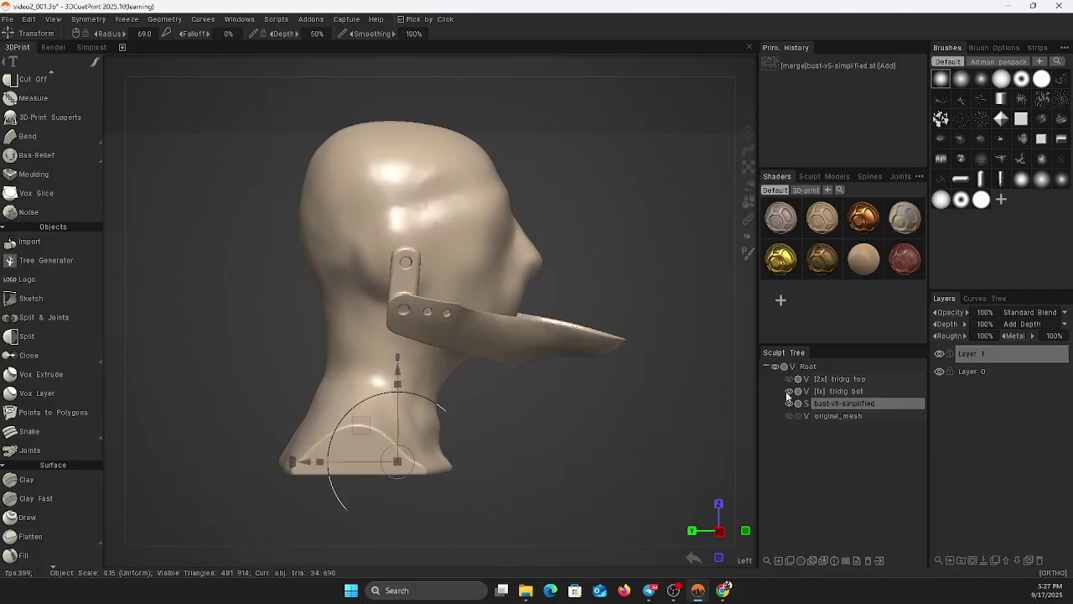
click(789, 380)
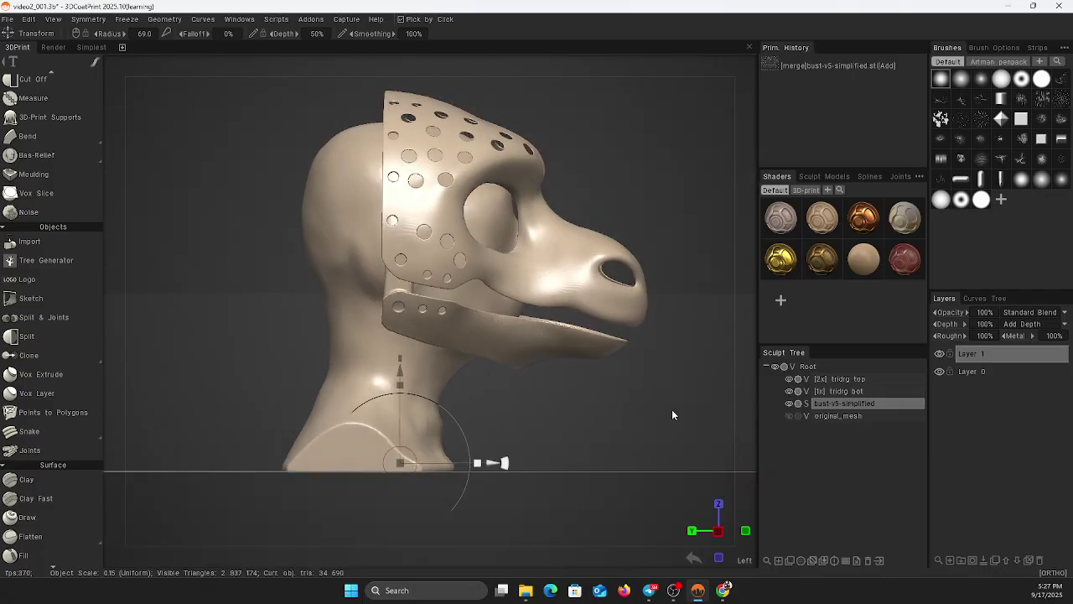
click(789, 404)
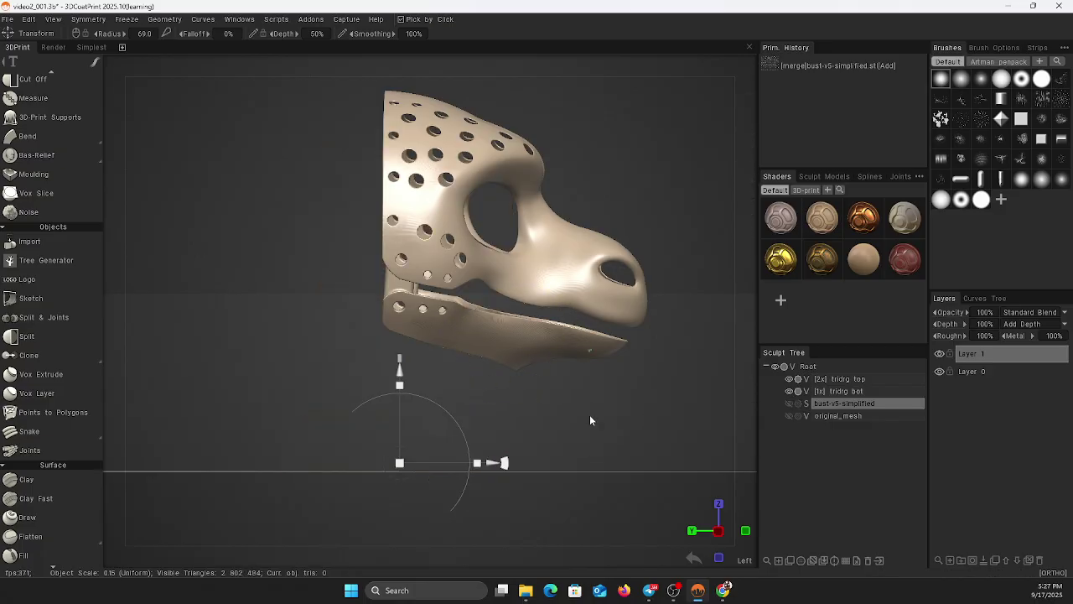
drag(590, 416, 592, 416)
middle_drag(641, 426, 609, 422)
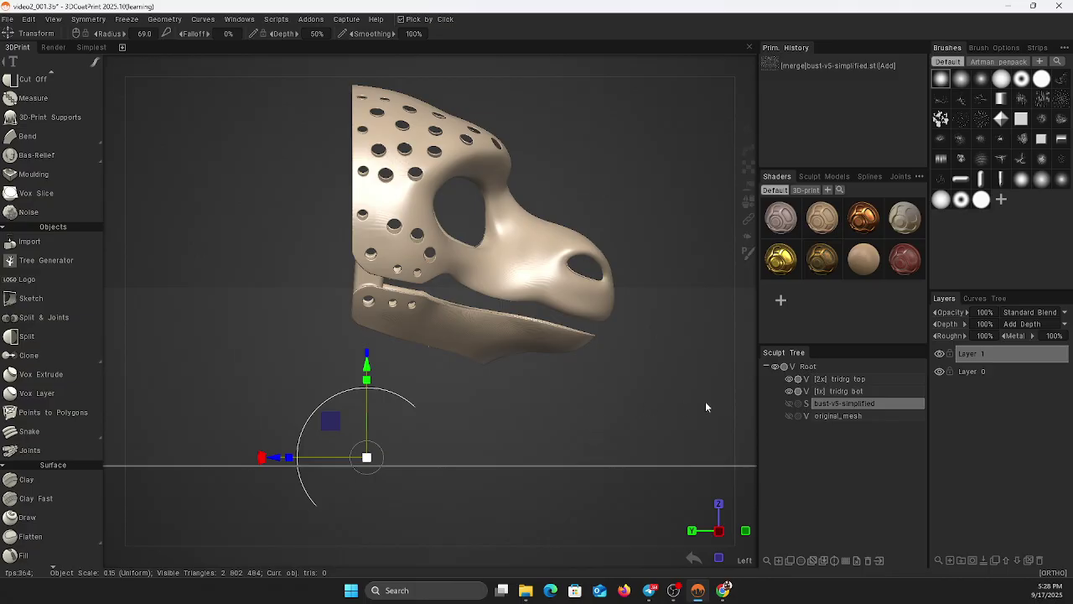
Select the tridrg bot object and compare the head base in perspective and orthographic projection.
click(838, 390)
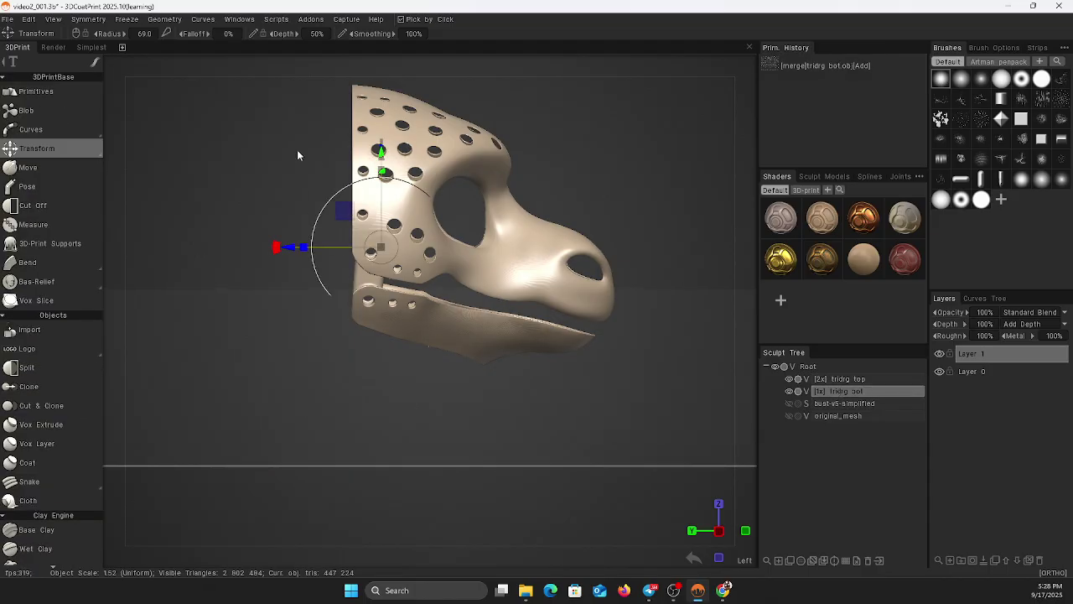
key(KP_5)
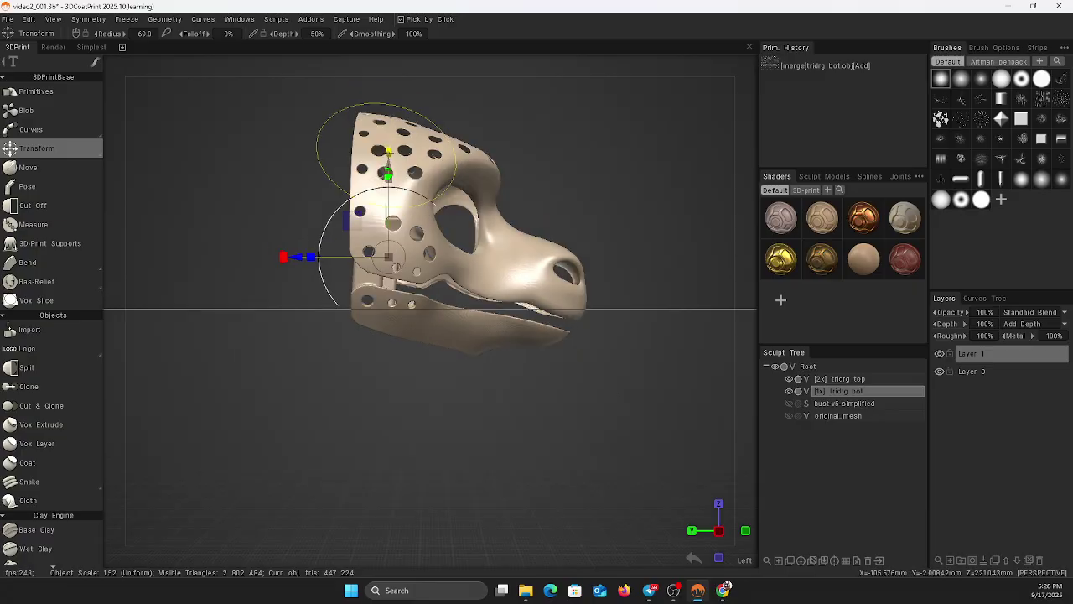
right_drag(256, 306, 265, 307)
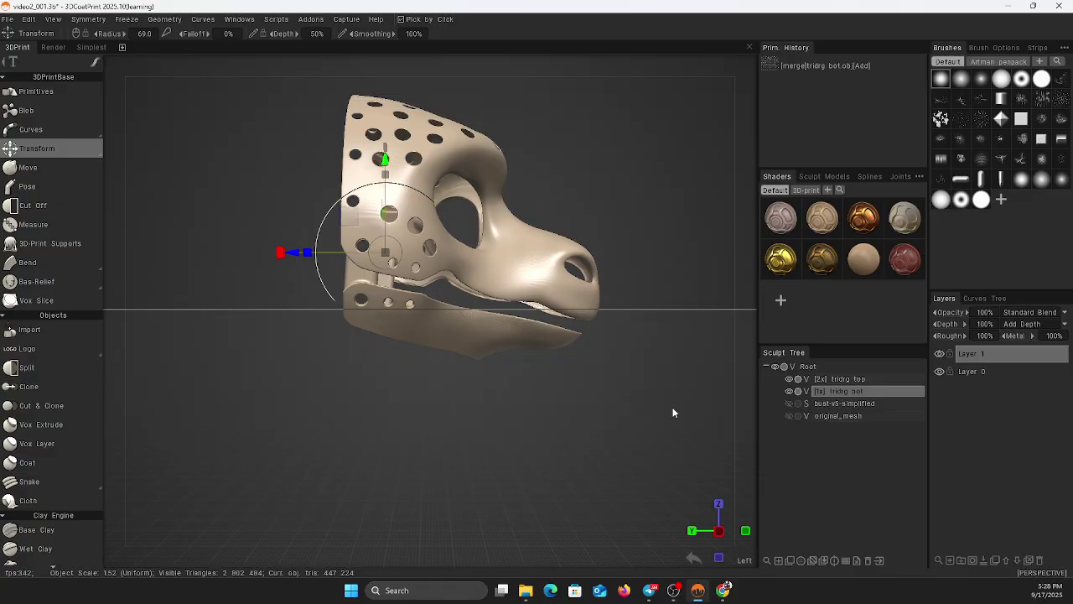
key(KP_5)
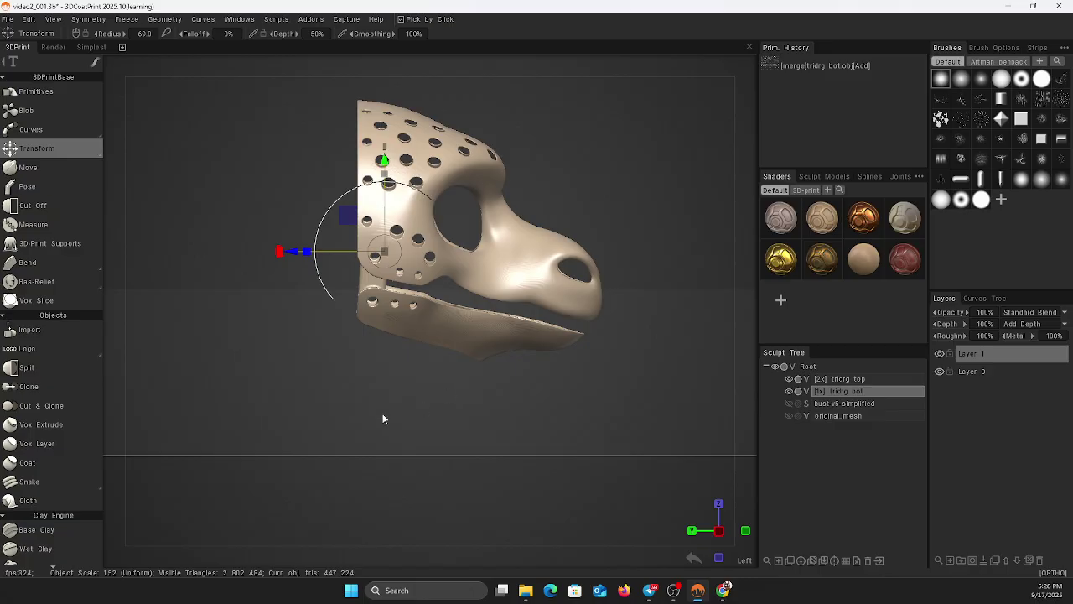
Inspect the head base and its jaw in the orthographic front and side views and from oblique rear and front angles.
right_drag(407, 410, 581, 396)
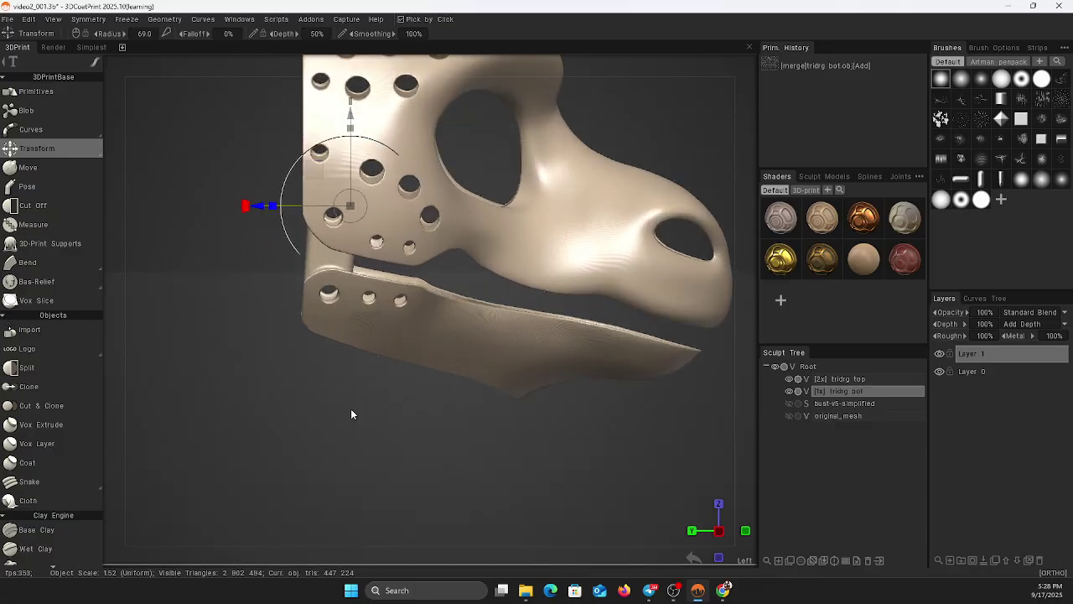
middle_drag(350, 409, 353, 438)
key(KP_2)
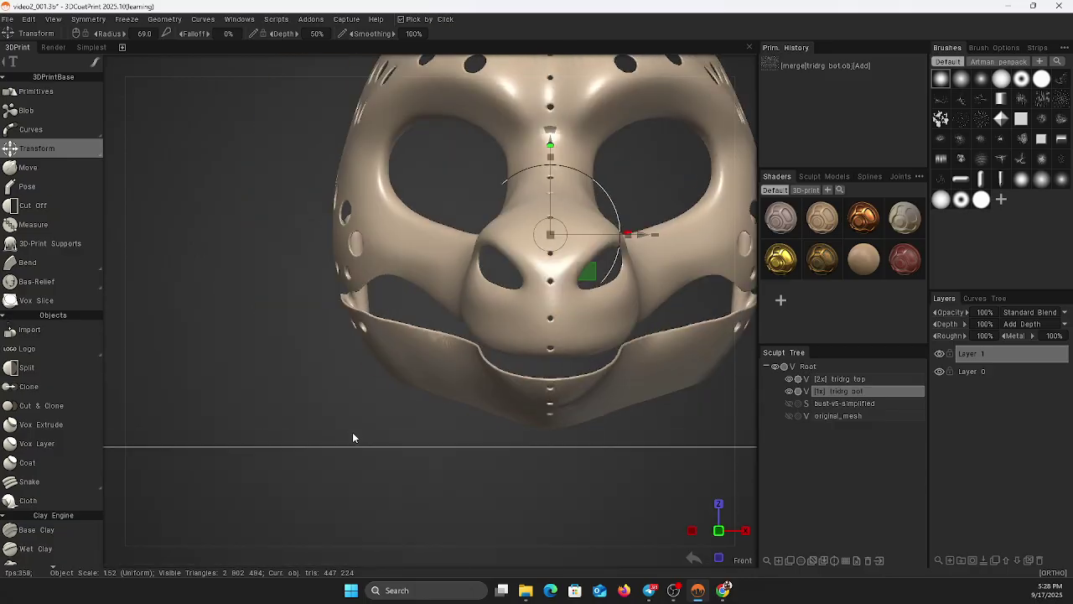
key(KP_8)
key(KP_6)
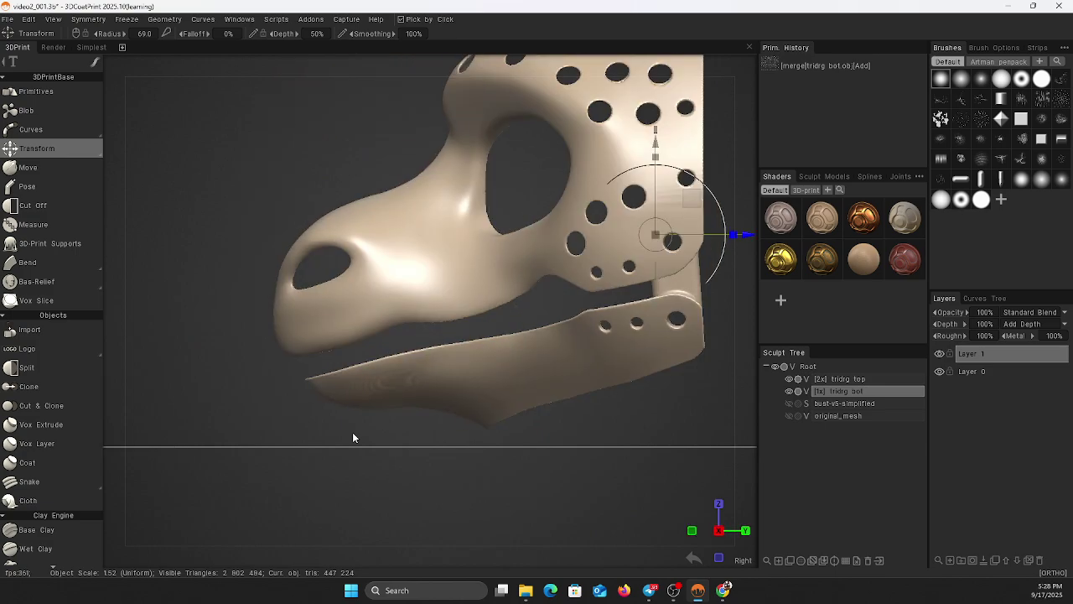
drag(238, 212, 529, 241)
key(KP_4)
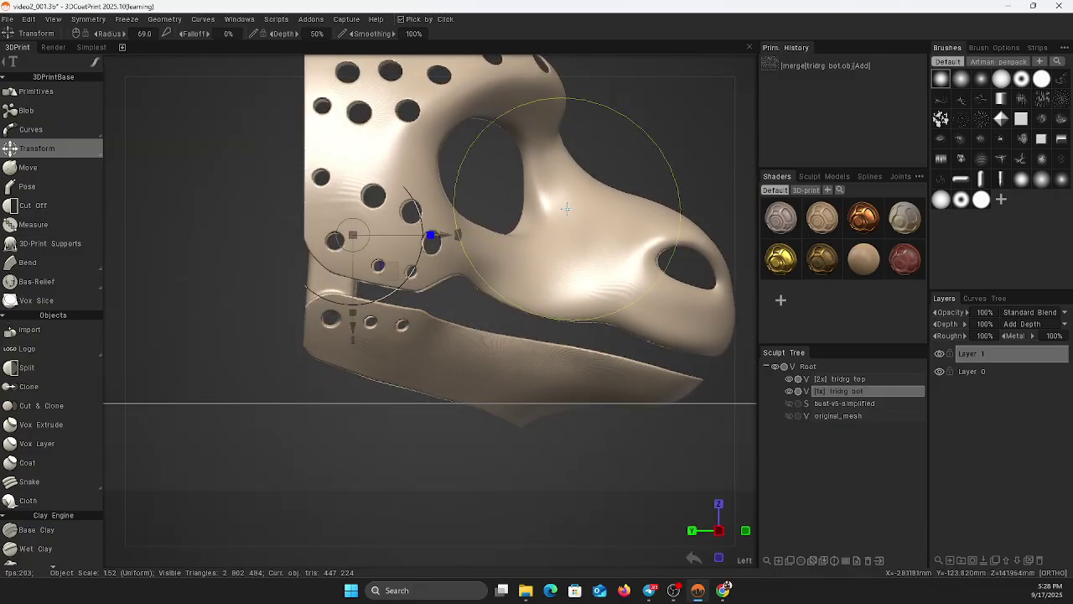
middle_drag(577, 138, 589, 191)
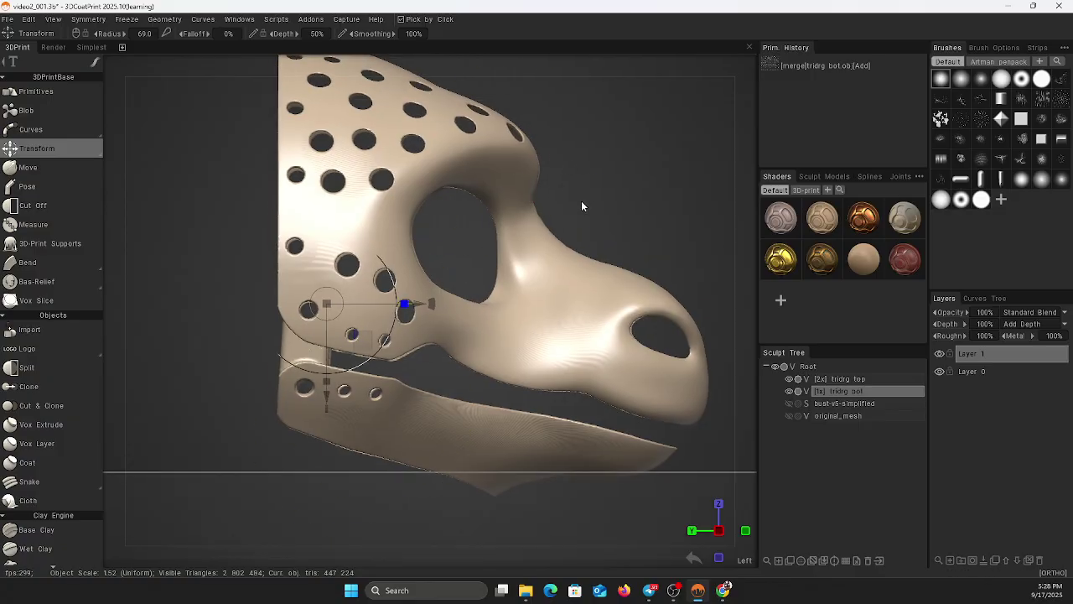
drag(581, 201, 649, 228)
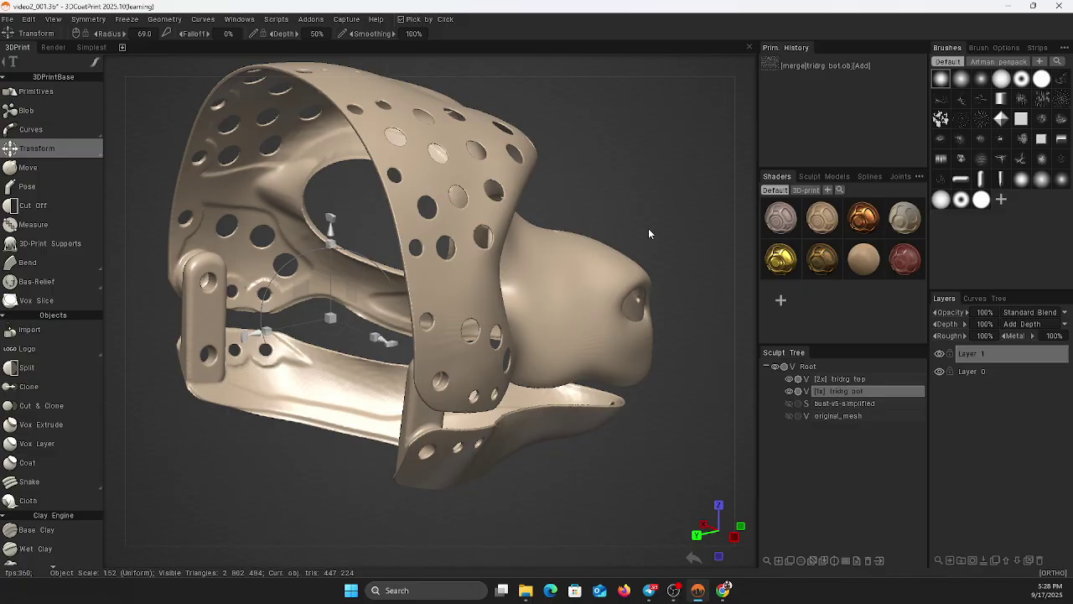
drag(648, 229, 560, 219)
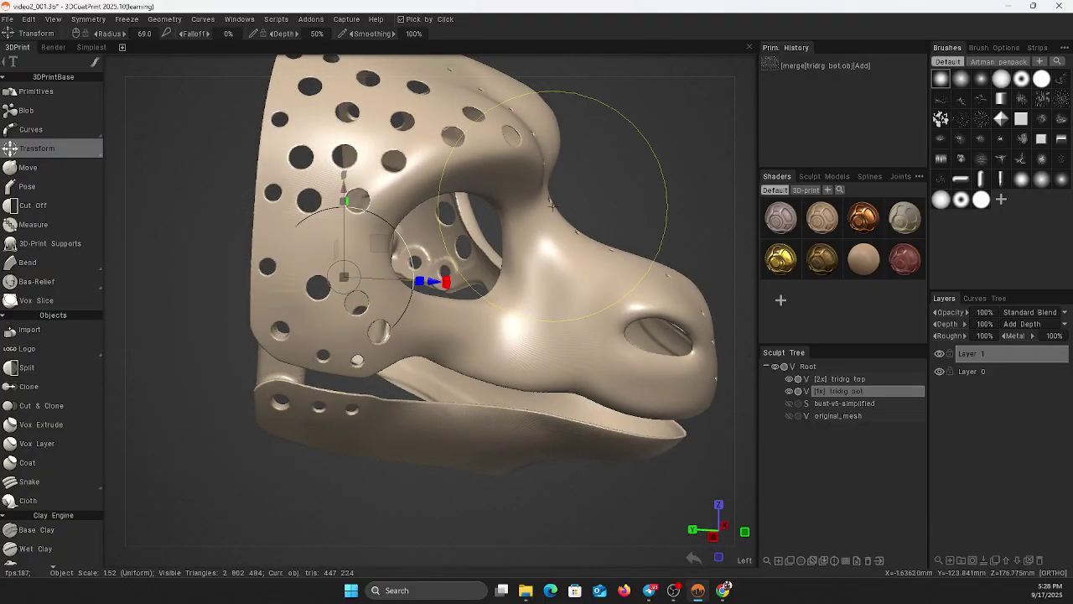
Save the project incrementally as video2_002.3b.
key(ctrl)
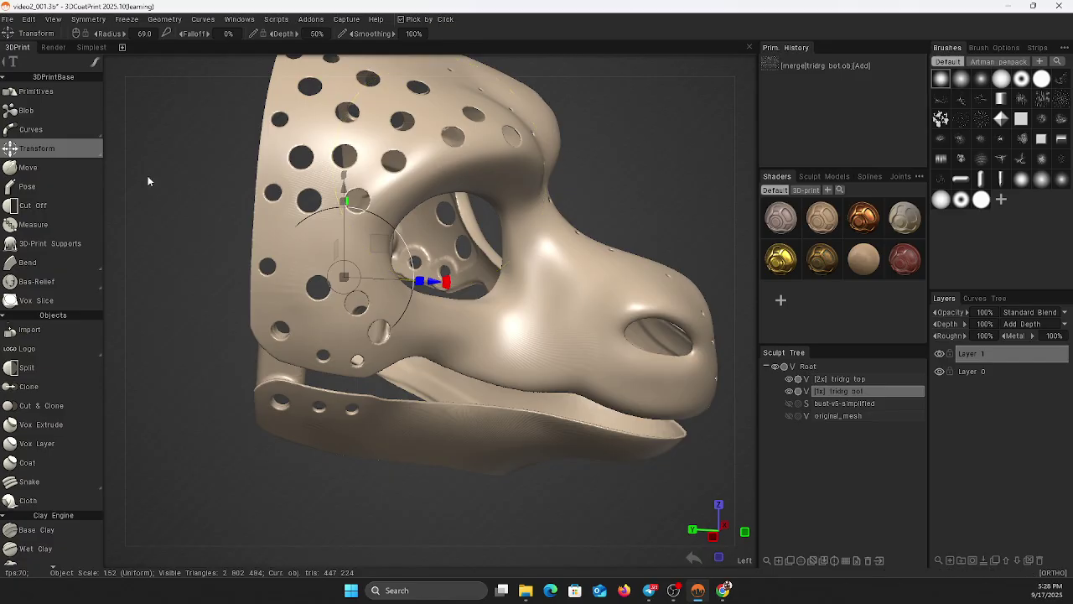
click(8, 18)
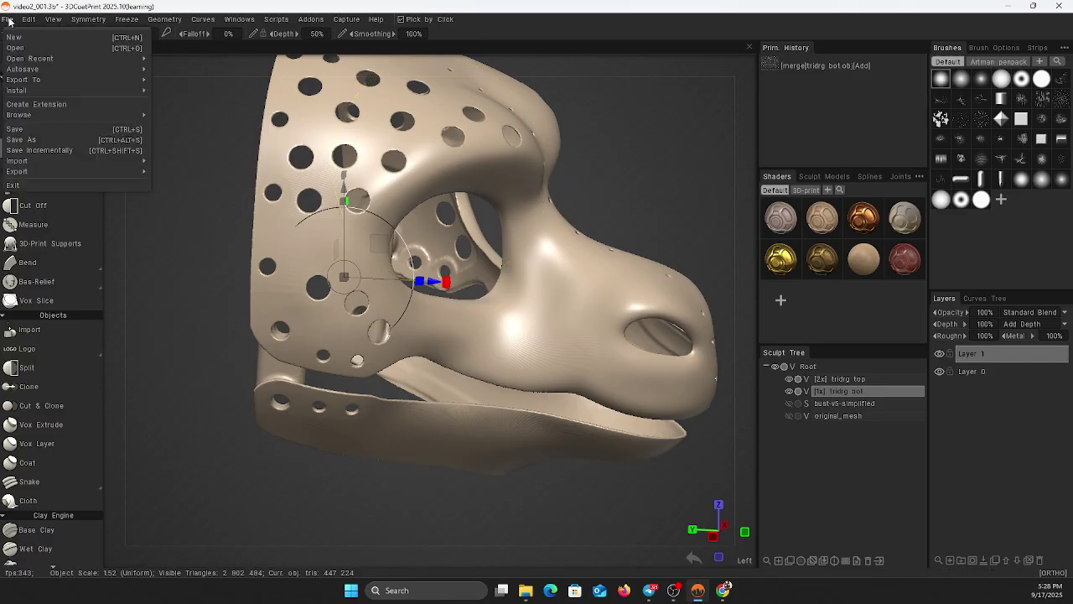
click(40, 150)
click(106, 18)
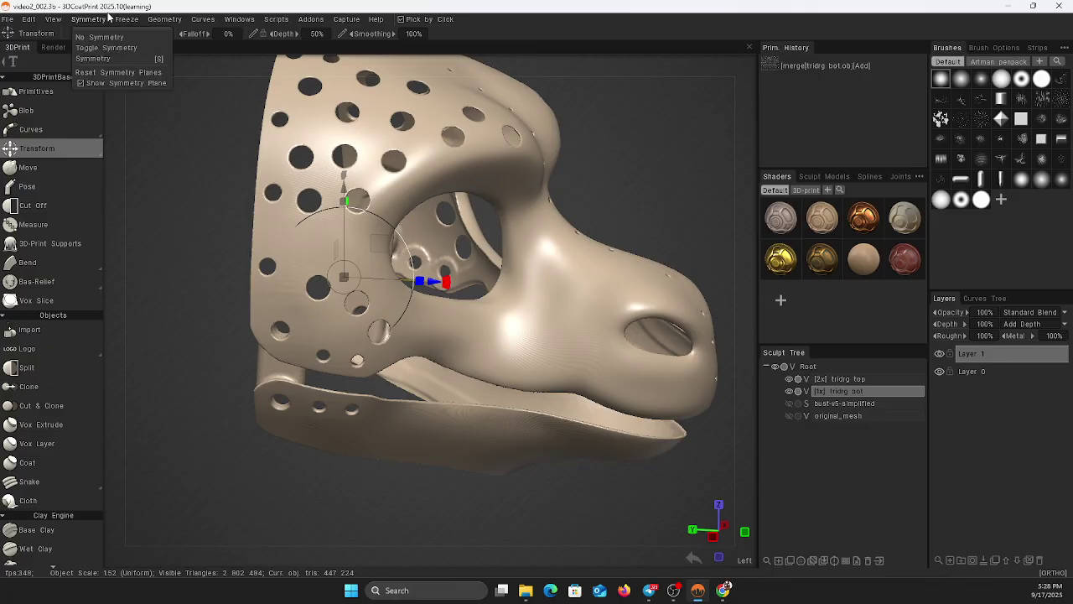
drag(213, 310, 170, 297)
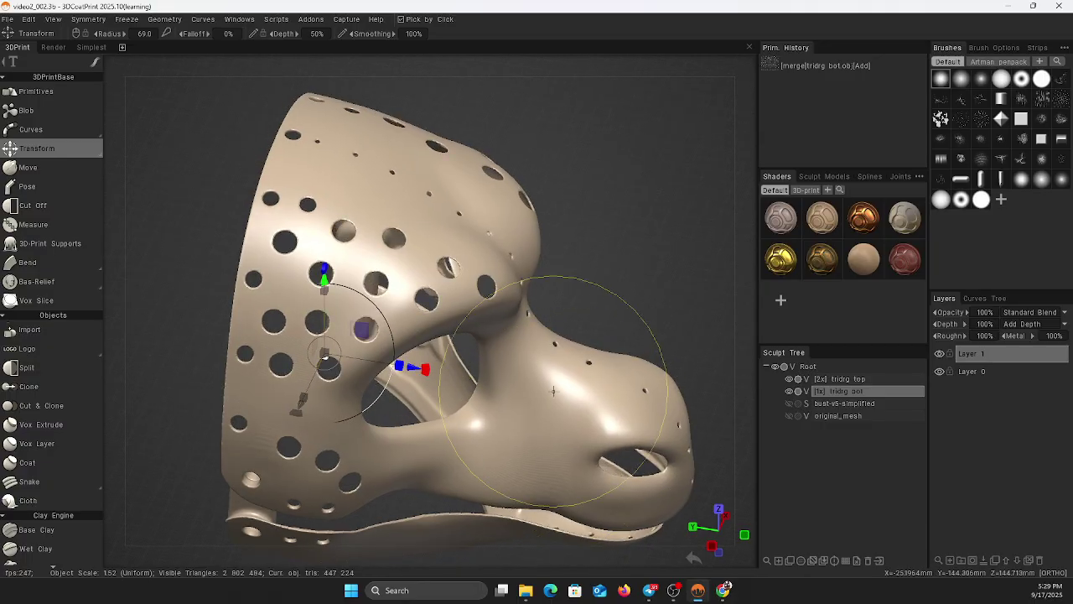
Switch the tridrg top object to surface mode and activate the Close Hole tool.
click(848, 385)
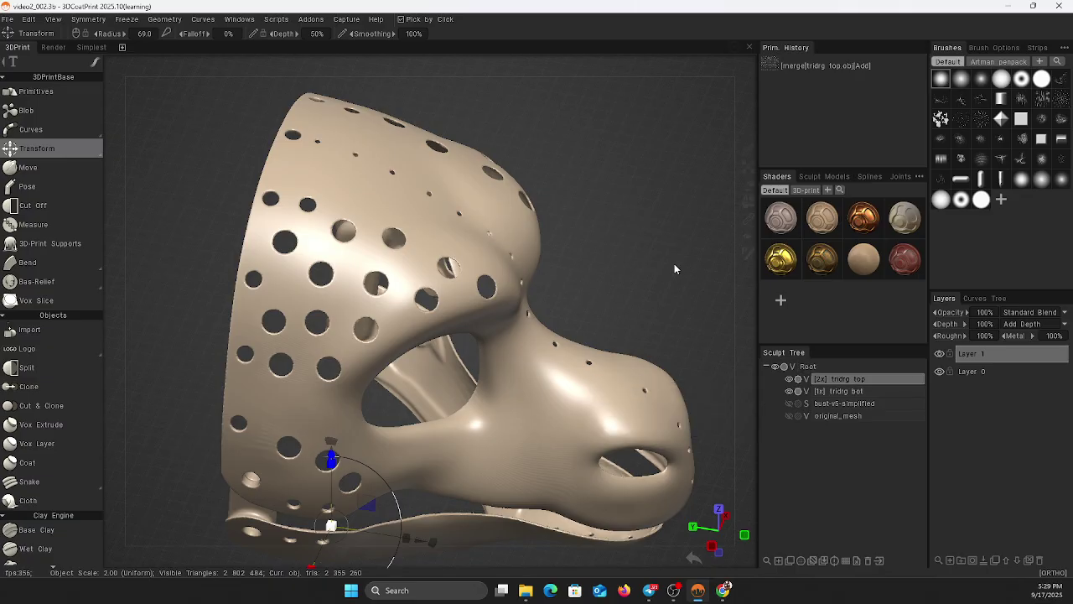
click(807, 382)
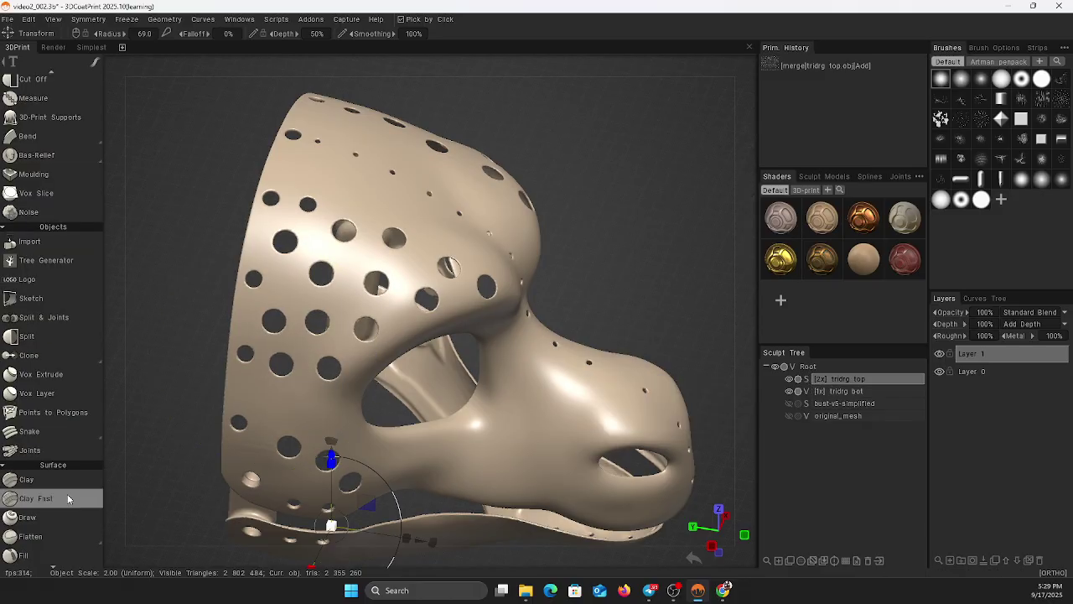
scroll(58, 337, down, 6)
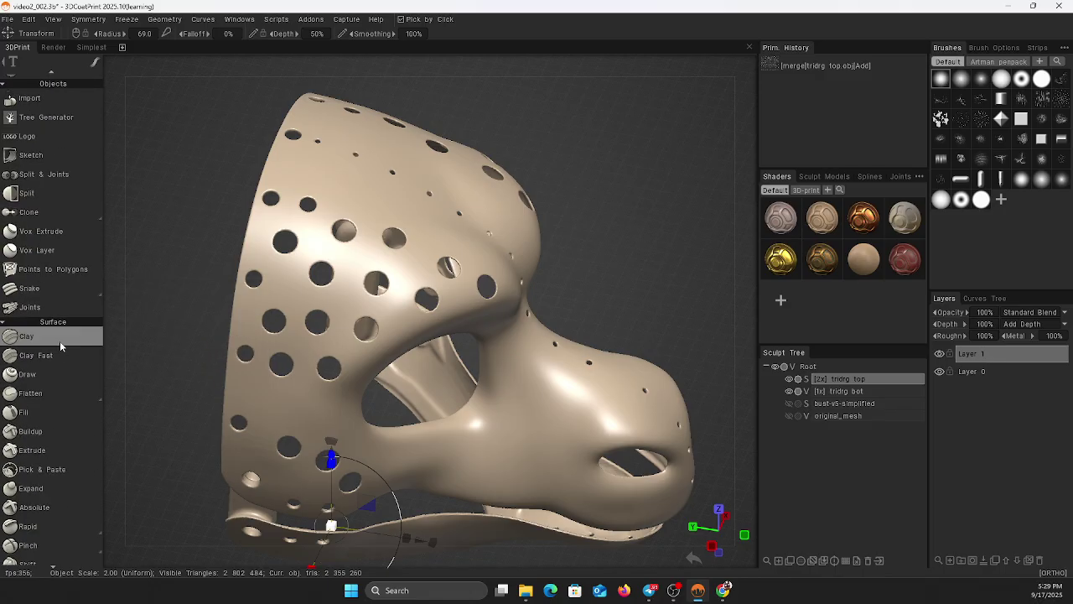
scroll(60, 352, down, 8)
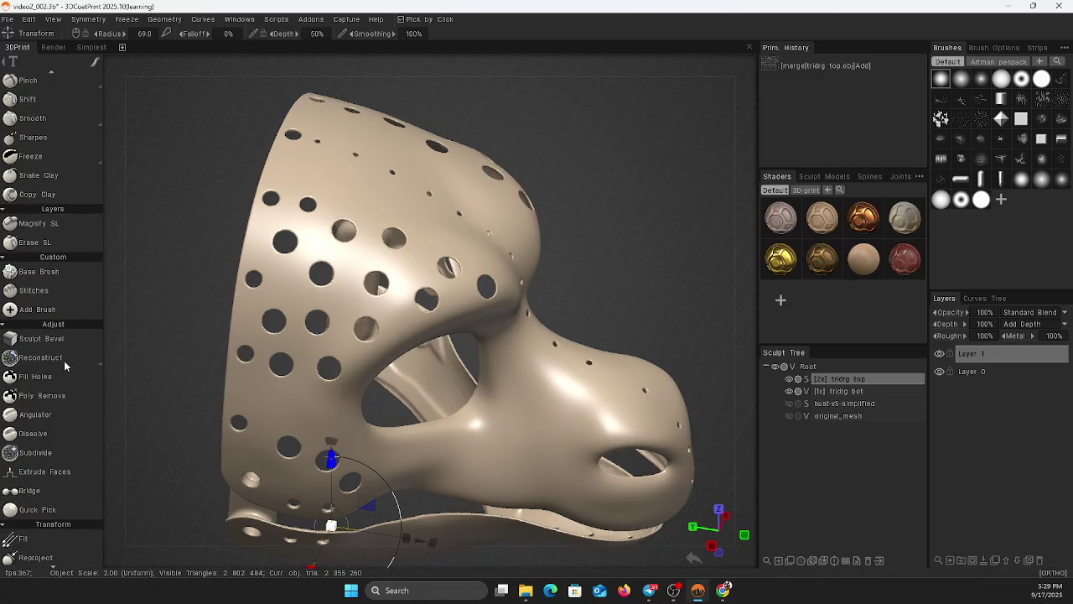
mouse_move(53, 250)
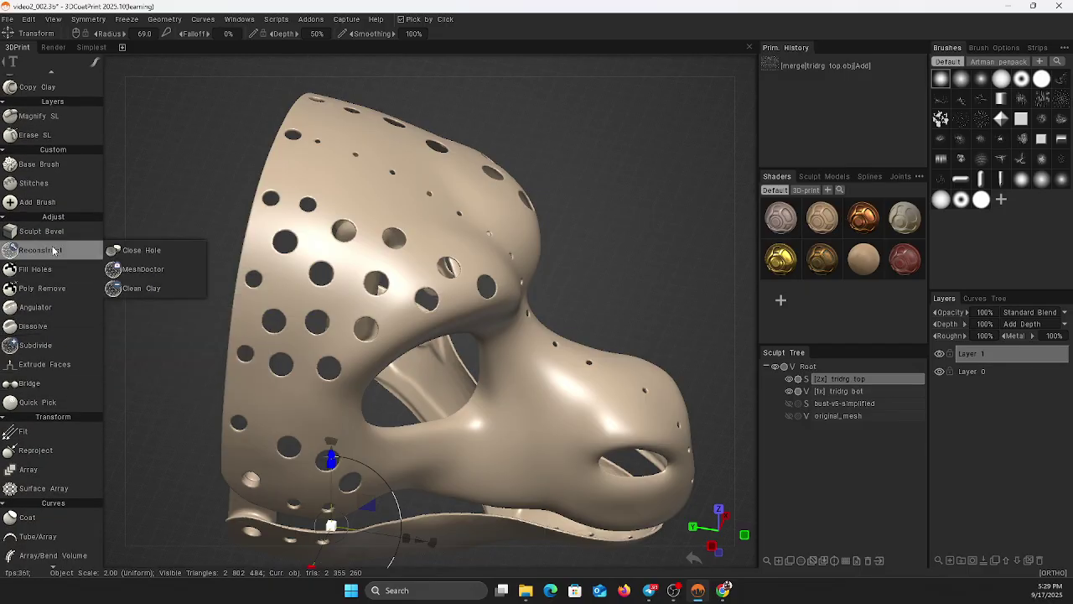
click(134, 250)
drag(160, 267, 174, 263)
Try to close the round holes on the side of tridrg top by marking small areas and a larger area with Close Hole.
mouse_move(97, 68)
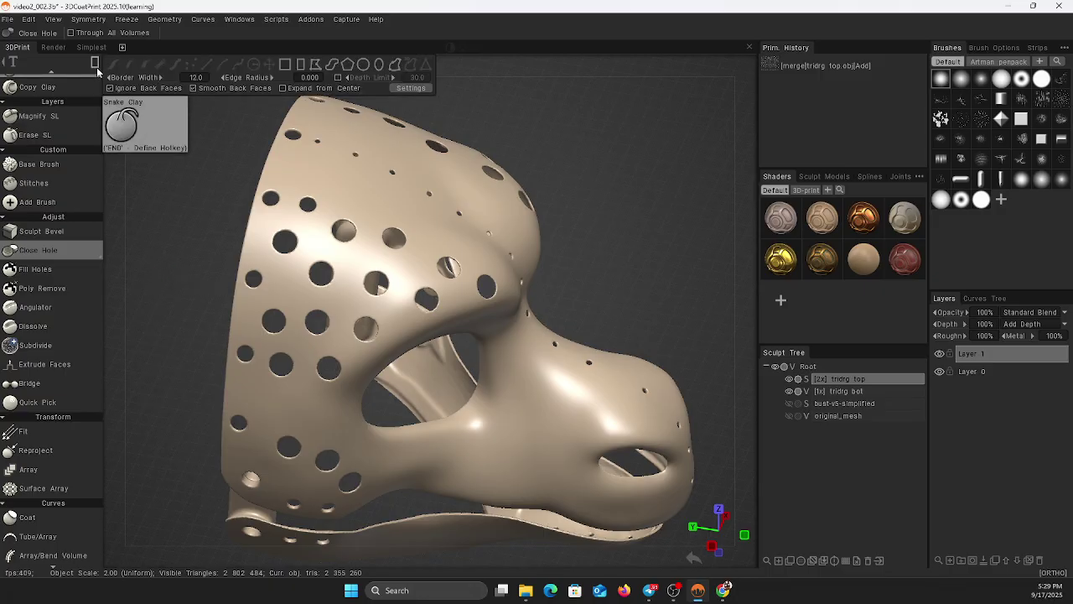
mouse_move(65, 254)
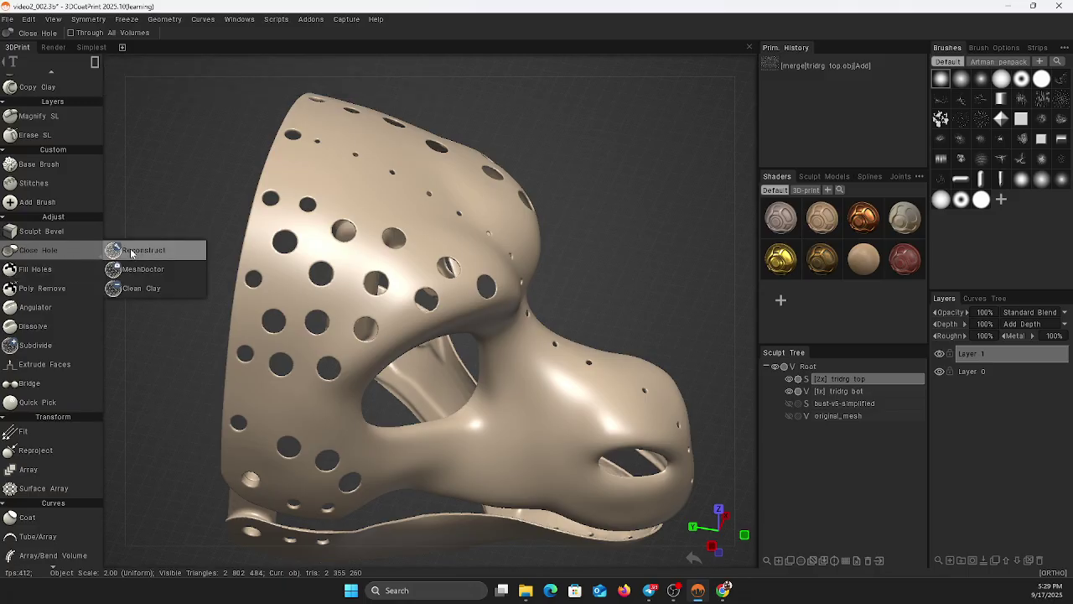
drag(265, 389, 297, 344)
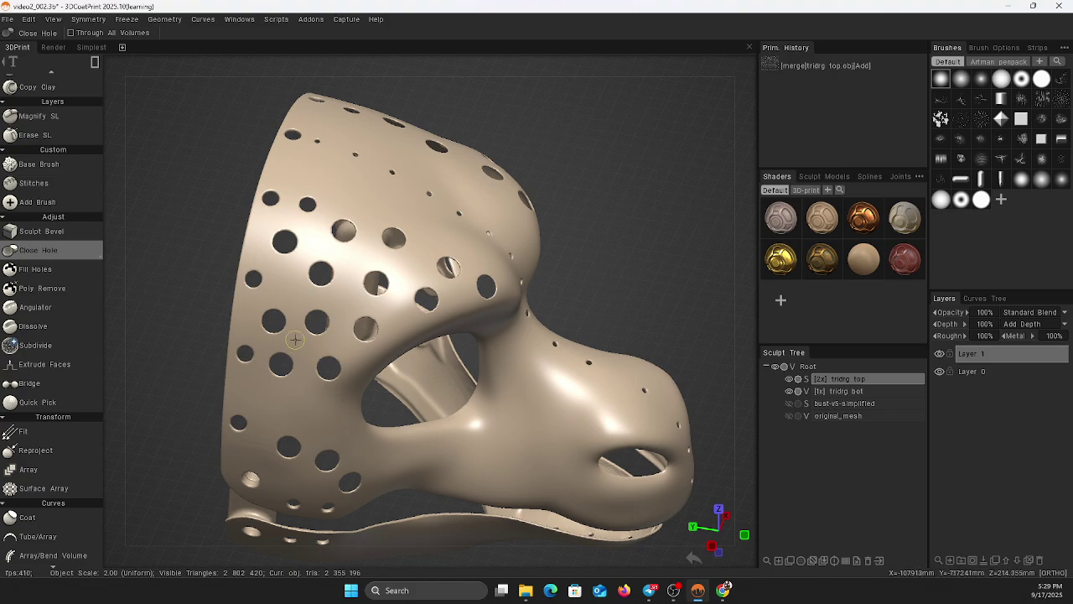
drag(254, 390, 309, 339)
drag(198, 346, 198, 346)
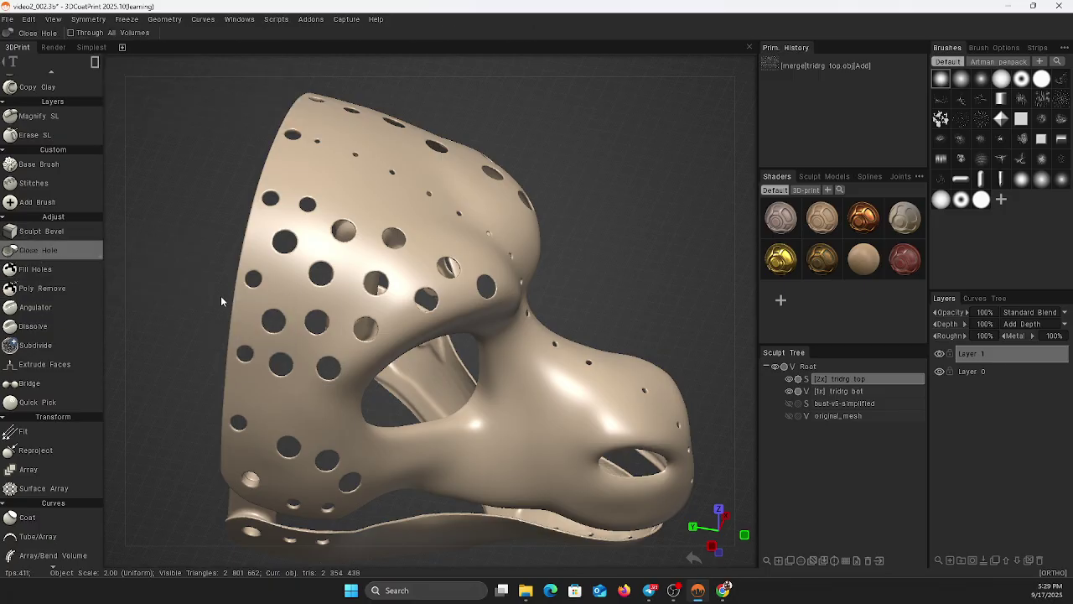
drag(274, 269, 339, 270)
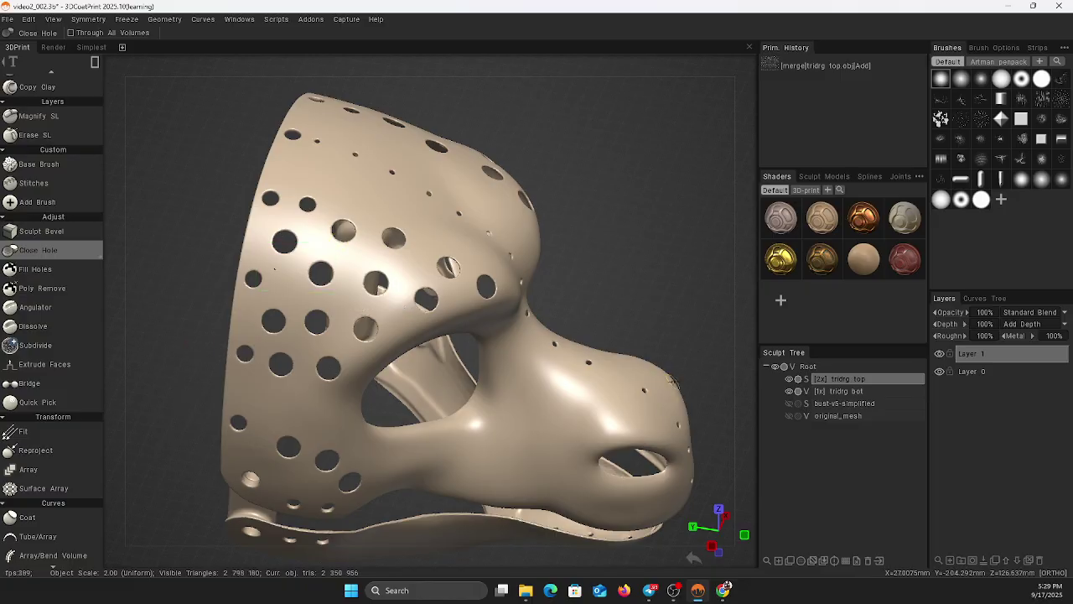
right_click(839, 379)
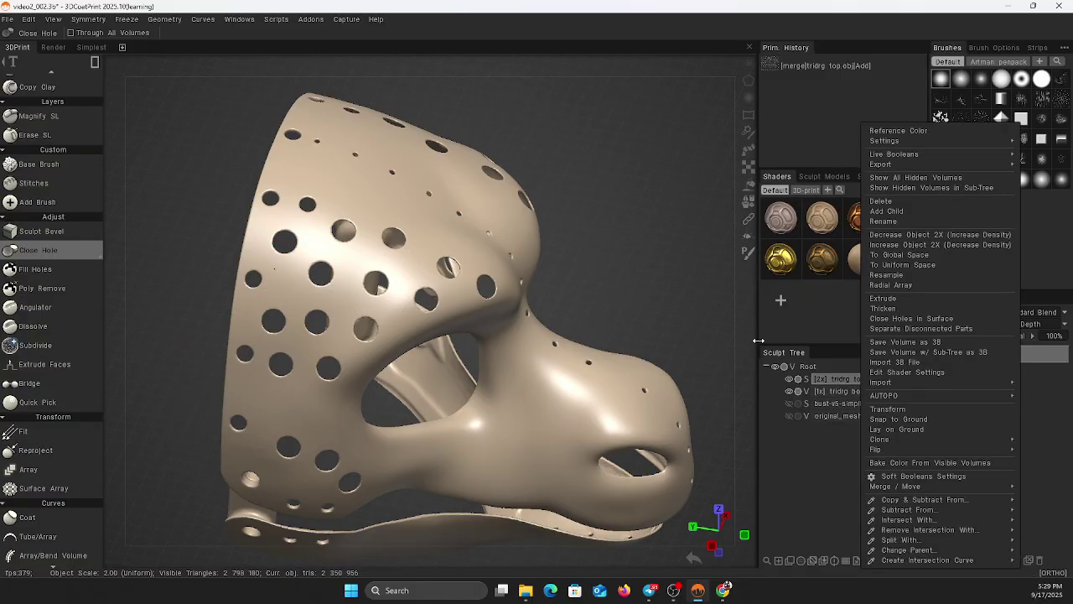
drag(656, 237, 316, 424)
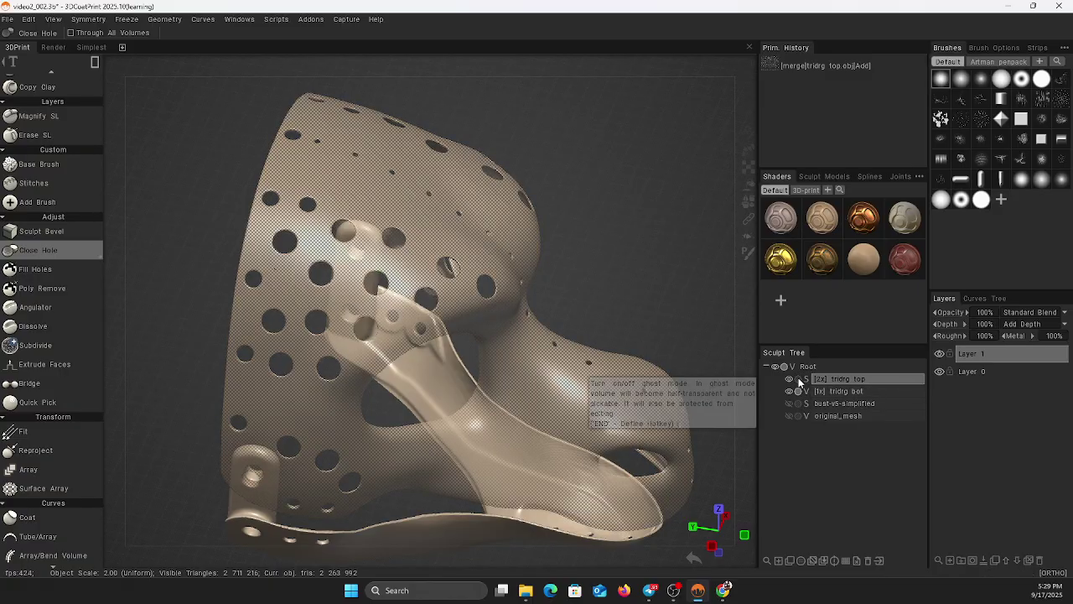
Try Close Holes in Surface on tridrg top with a maximum contour length of 12.
right_click(833, 381)
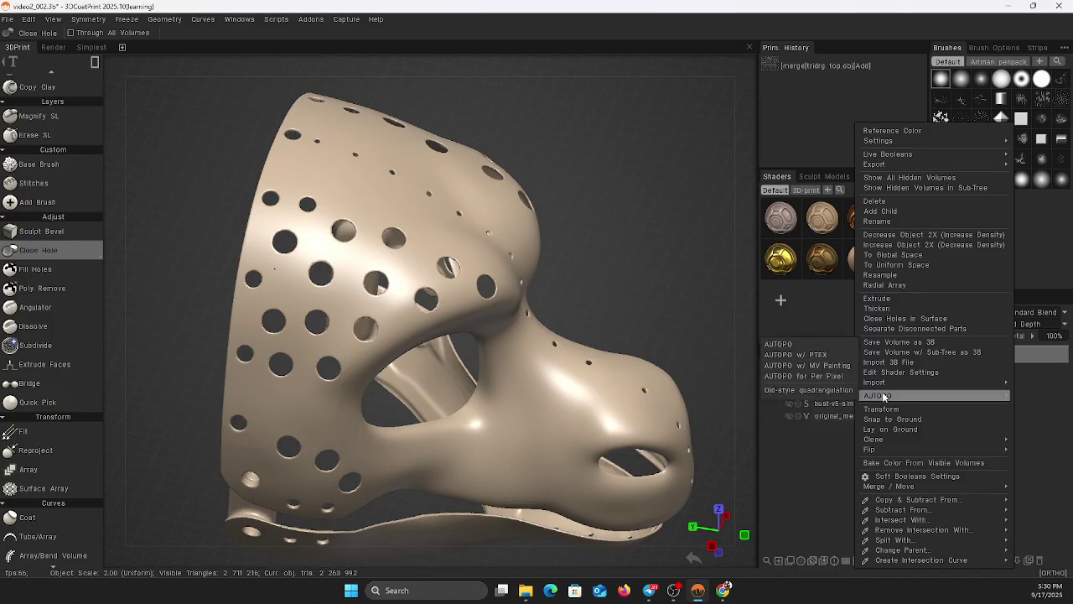
click(891, 235)
key(ctrl+z)
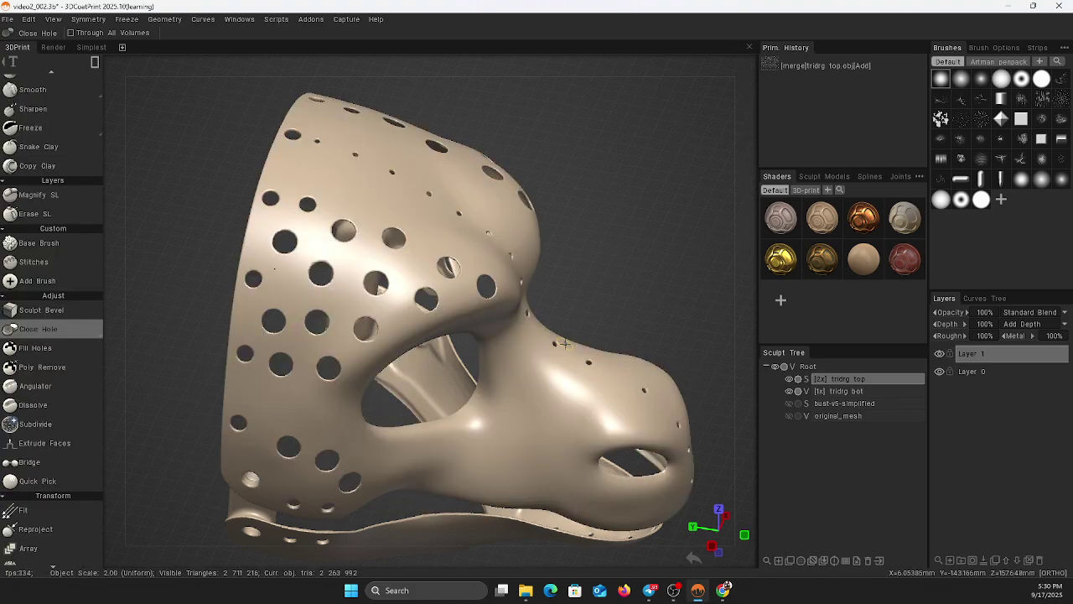
right_click(826, 382)
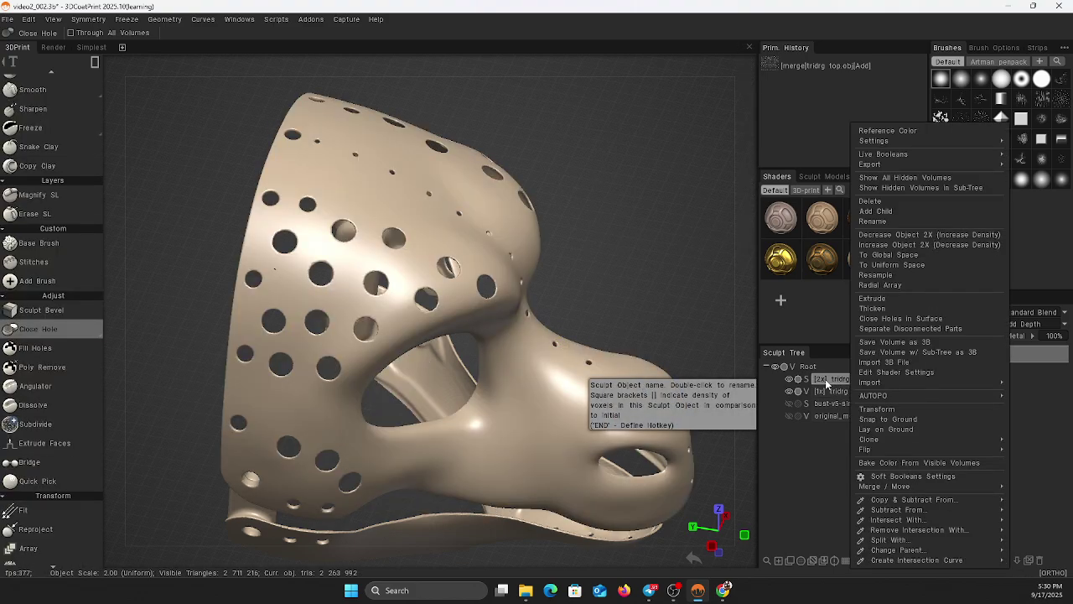
mouse_move(911, 559)
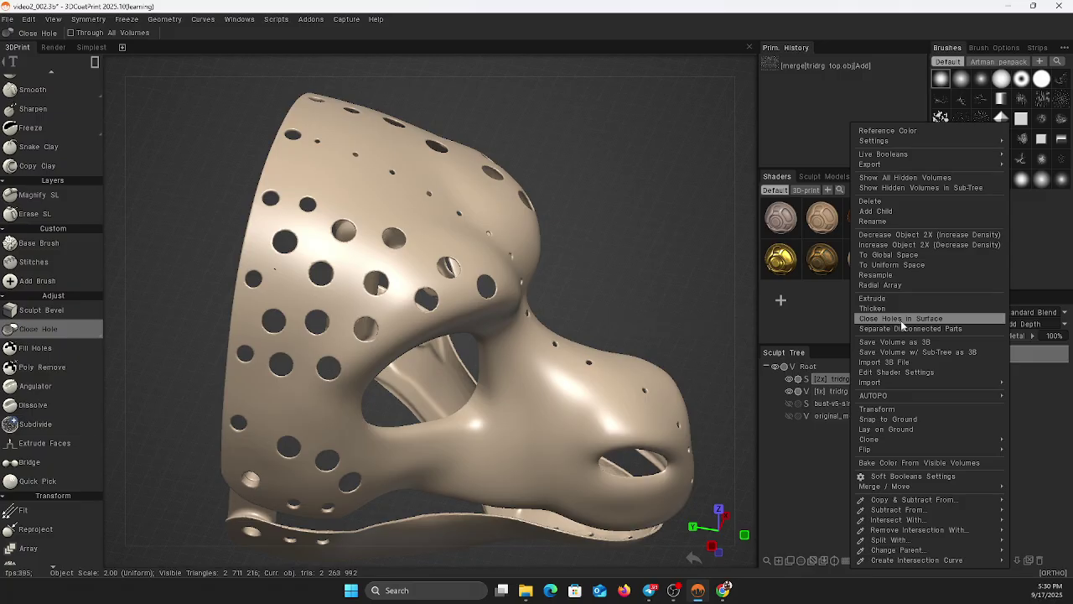
click(891, 320)
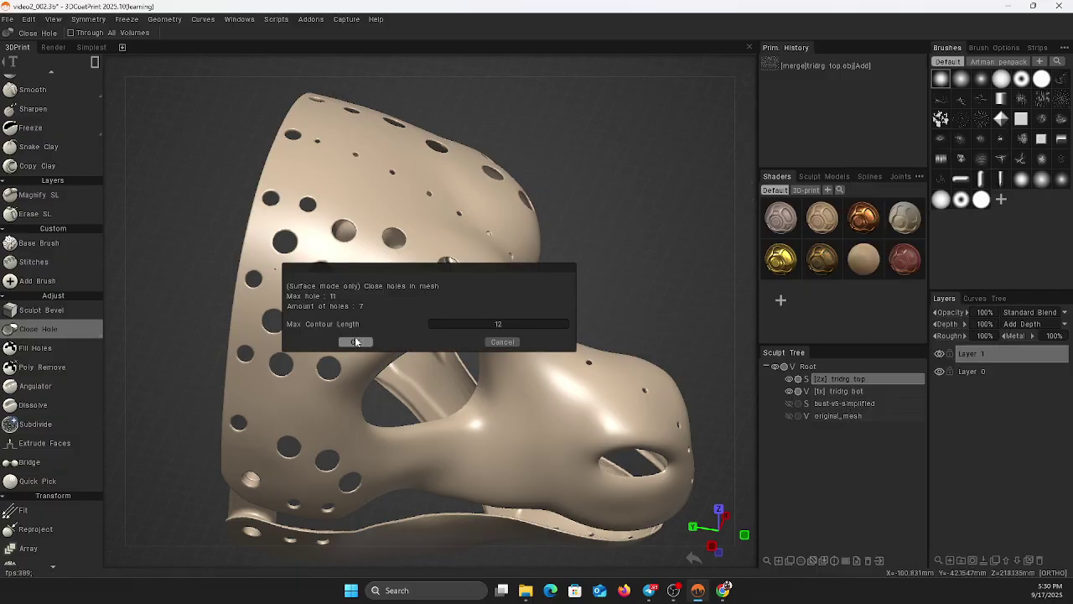
click(419, 341)
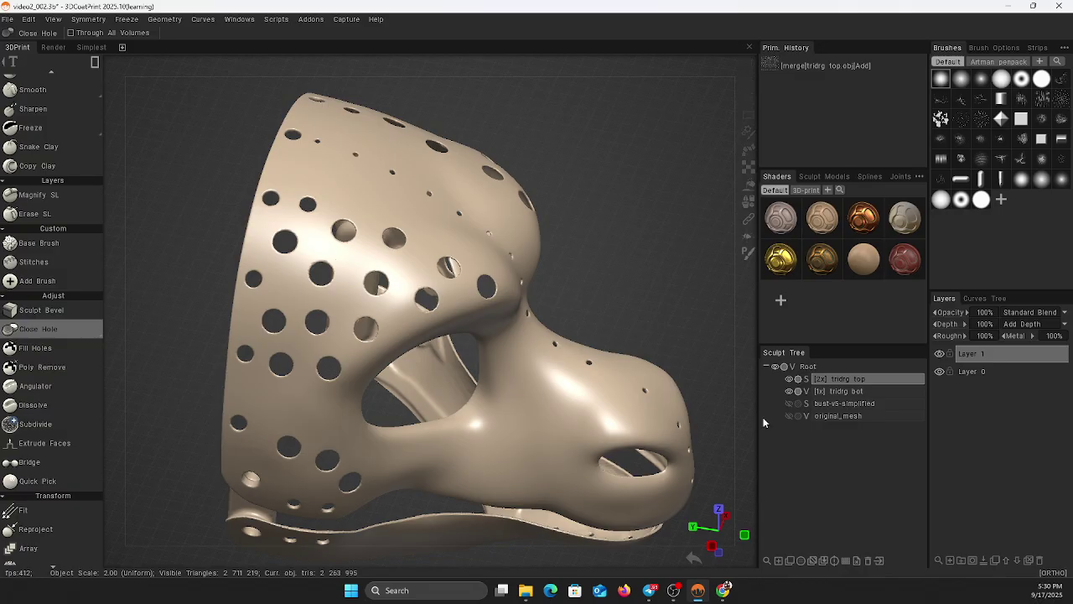
Undo the hole-closing attempts and the surface conversion, and leave only the tridrg top object visible and selected.
right_click(825, 379)
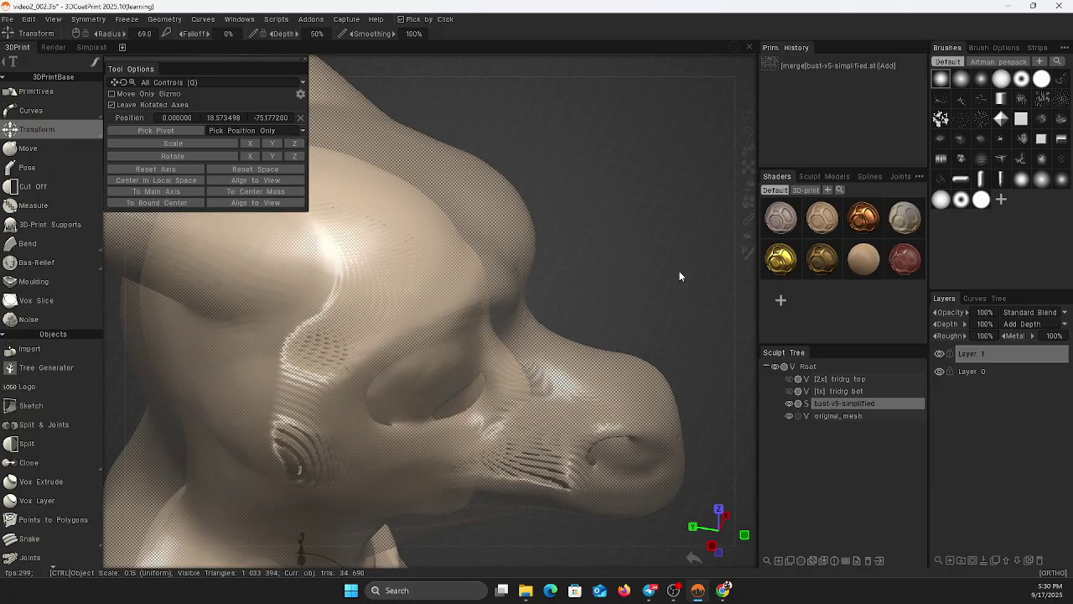
click(793, 405)
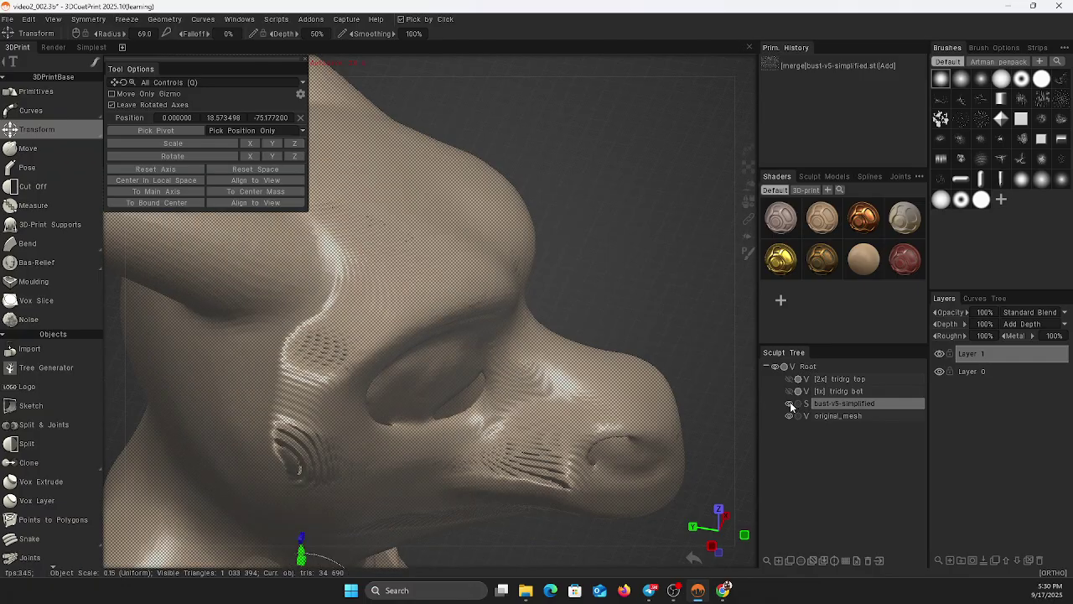
click(789, 379)
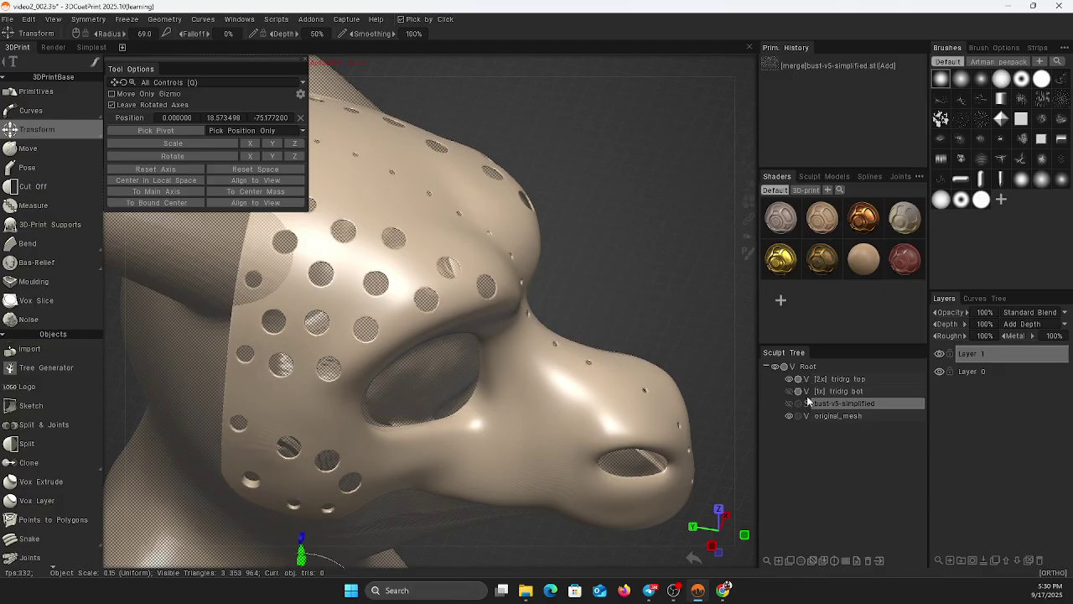
click(788, 416)
drag(683, 299, 682, 267)
click(839, 382)
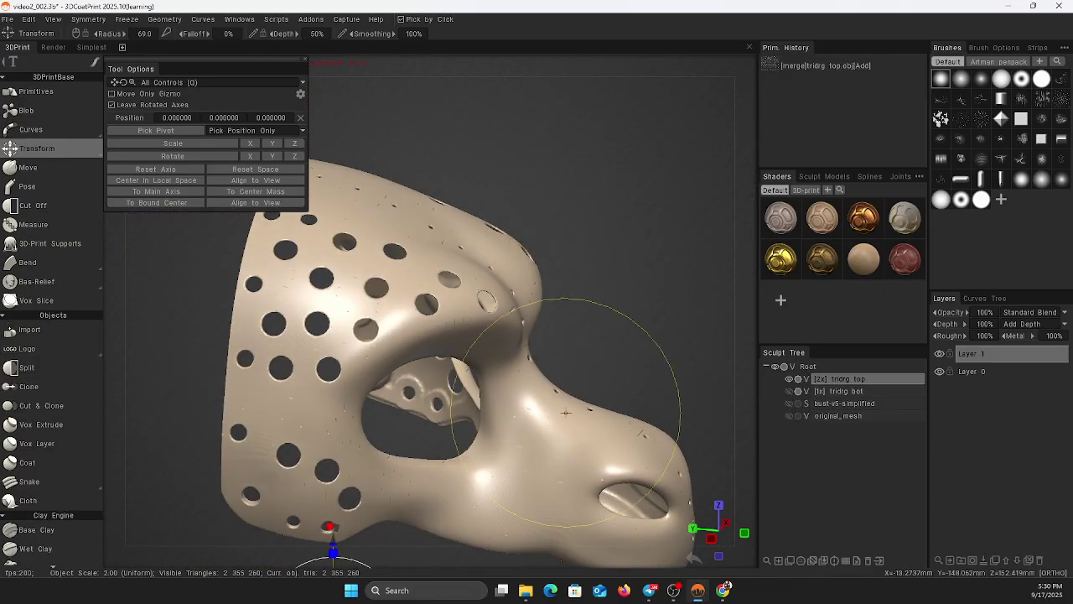
Resample tridrg top with a density modulation factor of 0.719, a required poly count of 1 216 730 and Good quality.
scroll(81, 474, down, 15)
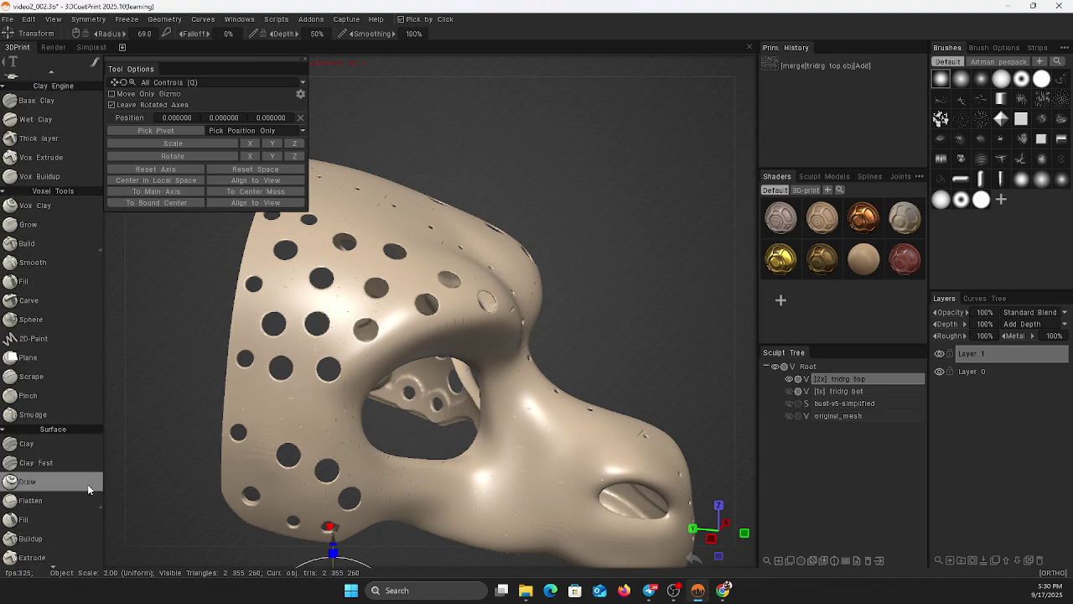
scroll(75, 527, down, 5)
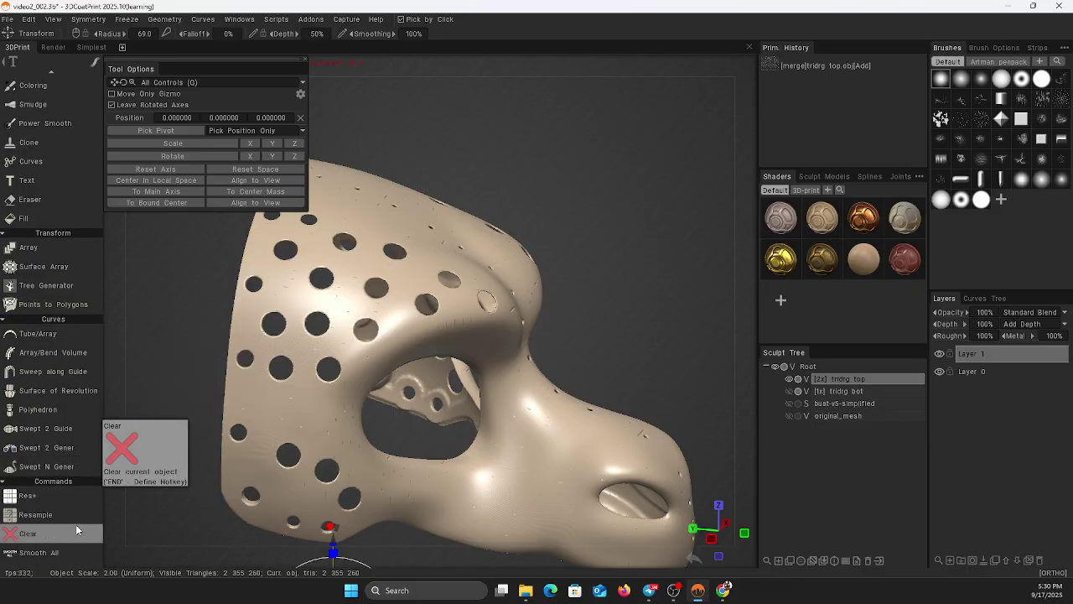
click(50, 514)
drag(388, 322, 352, 322)
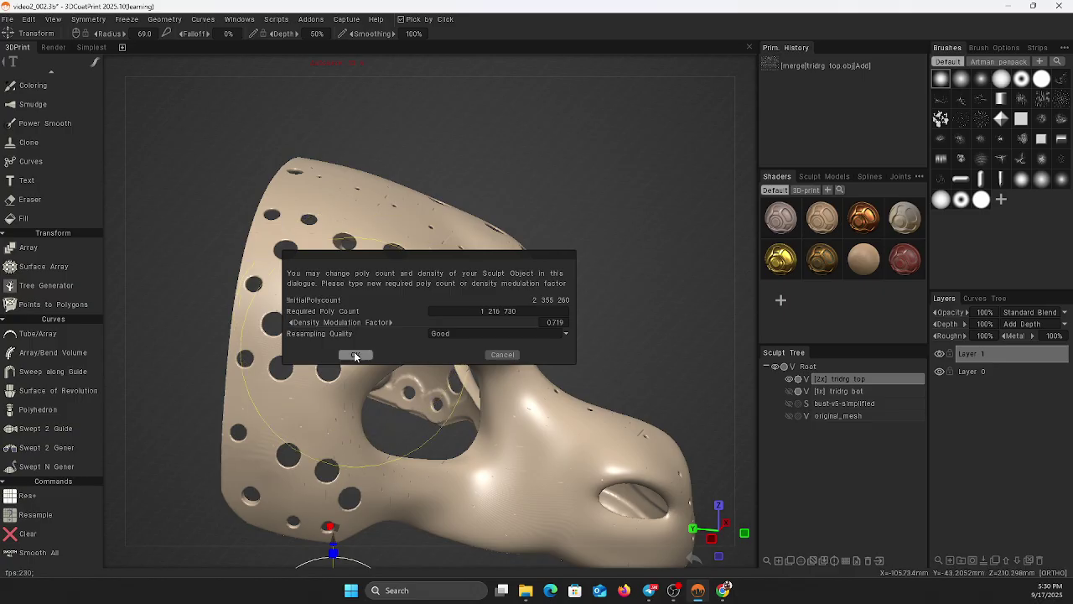
click(355, 354)
mouse_move(187, 409)
mouse_down()
mouse_move(70, 411)
mouse_move(186, 419)
mouse_move(189, 351)
mouse_move(187, 407)
mouse_move(196, 410)
mouse_up()
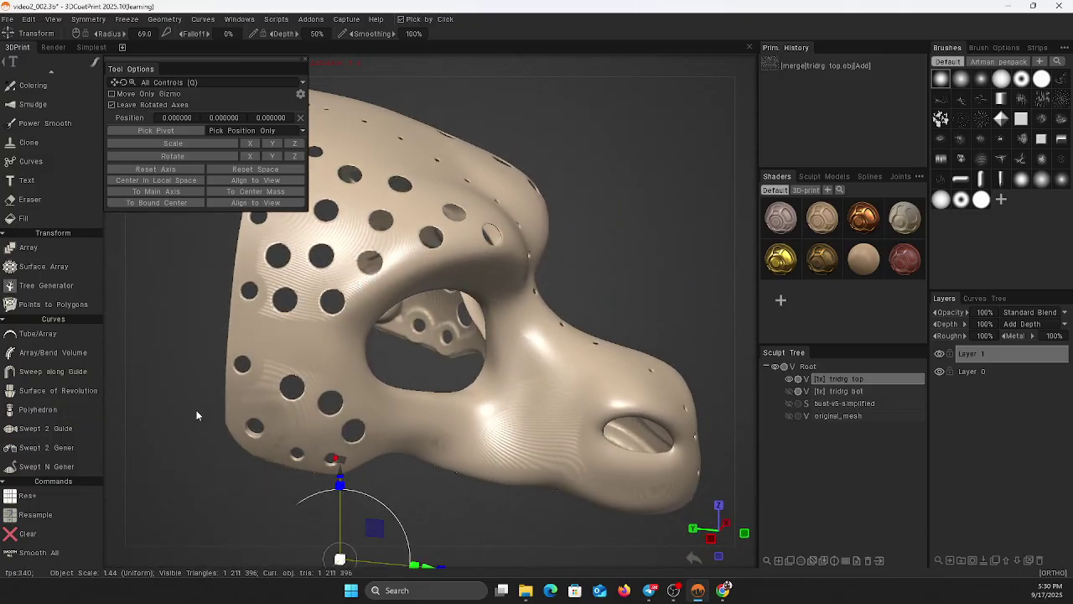
Convert tridrg top from volume to surface mode.
click(807, 379)
drag(734, 291, 600, 242)
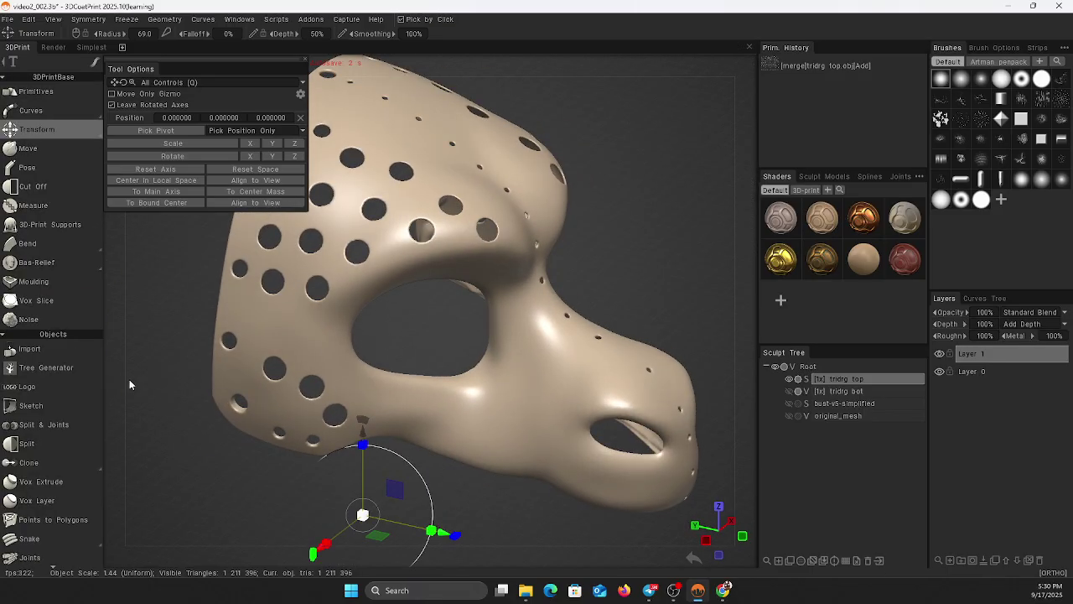
Try Reconstruct on a small outlined area around one round side hole of tridrg top, and undo it.
scroll(75, 381, down, 10)
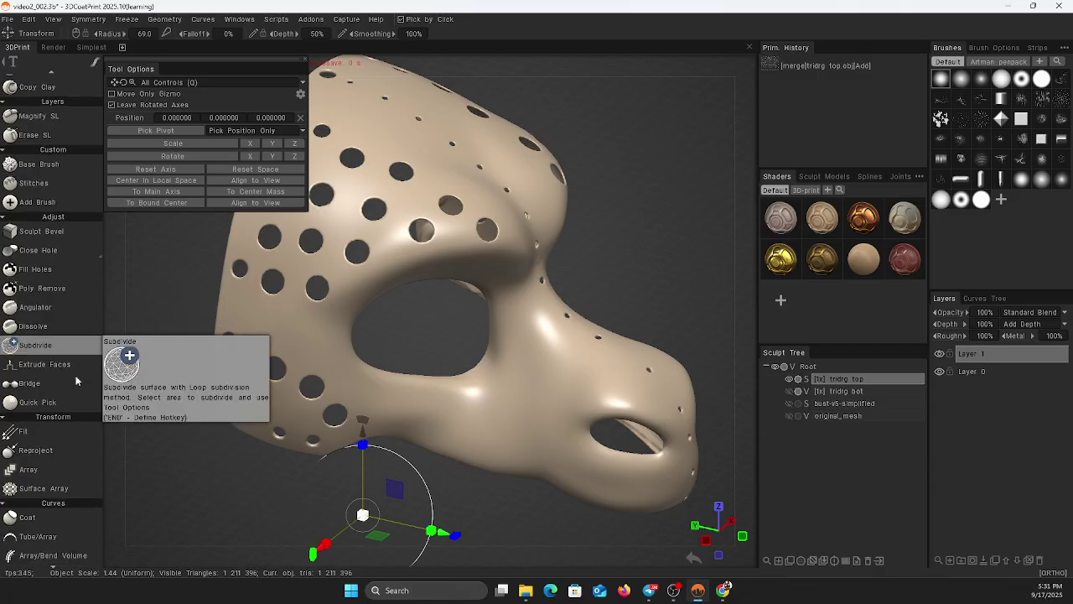
scroll(76, 381, down, 10)
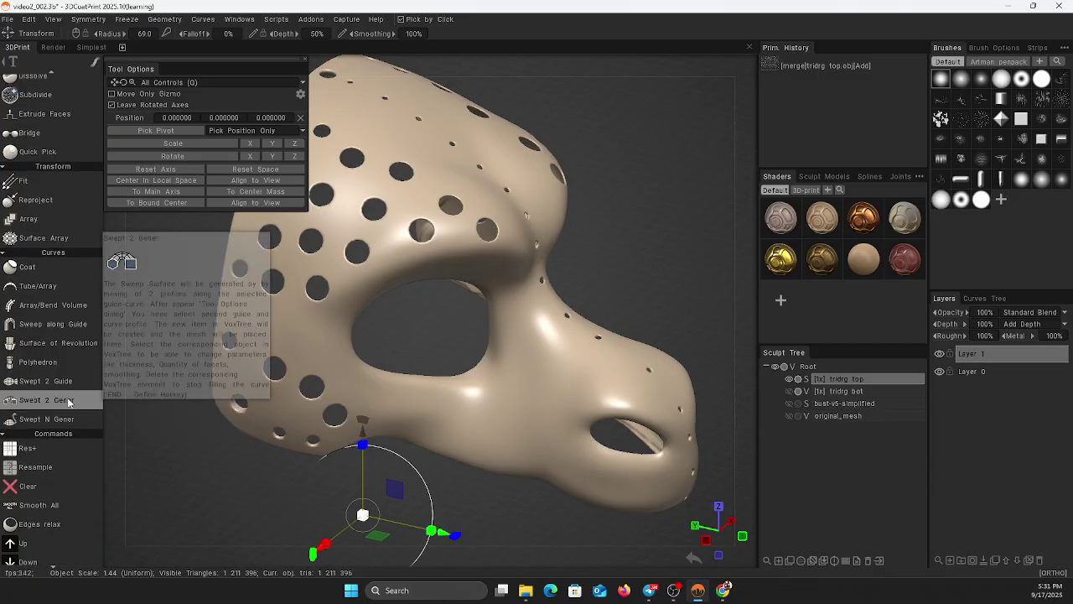
scroll(68, 401, down, 10)
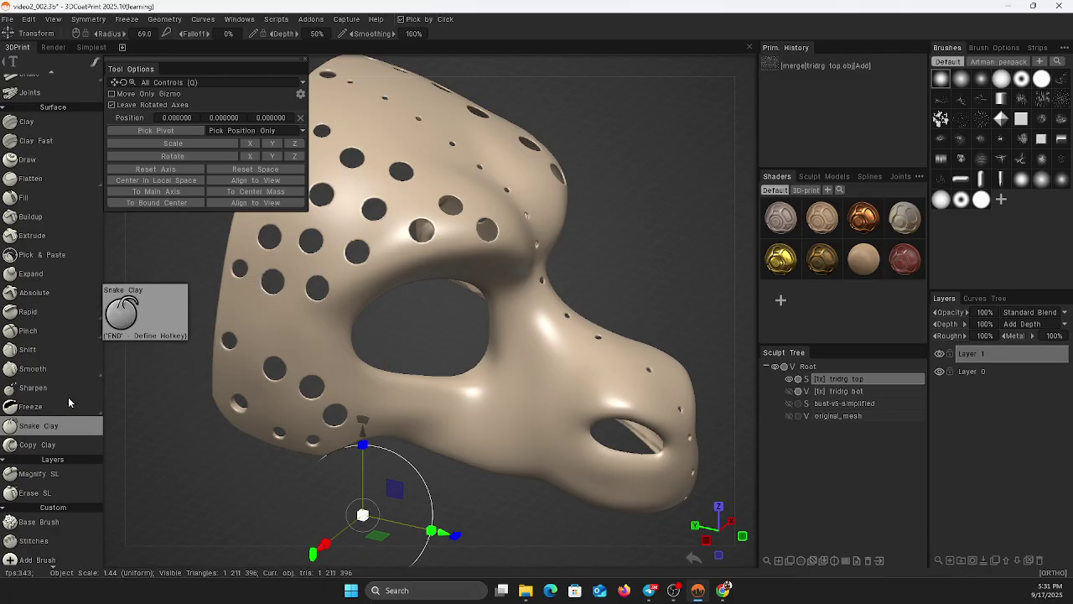
scroll(68, 397, up, 5)
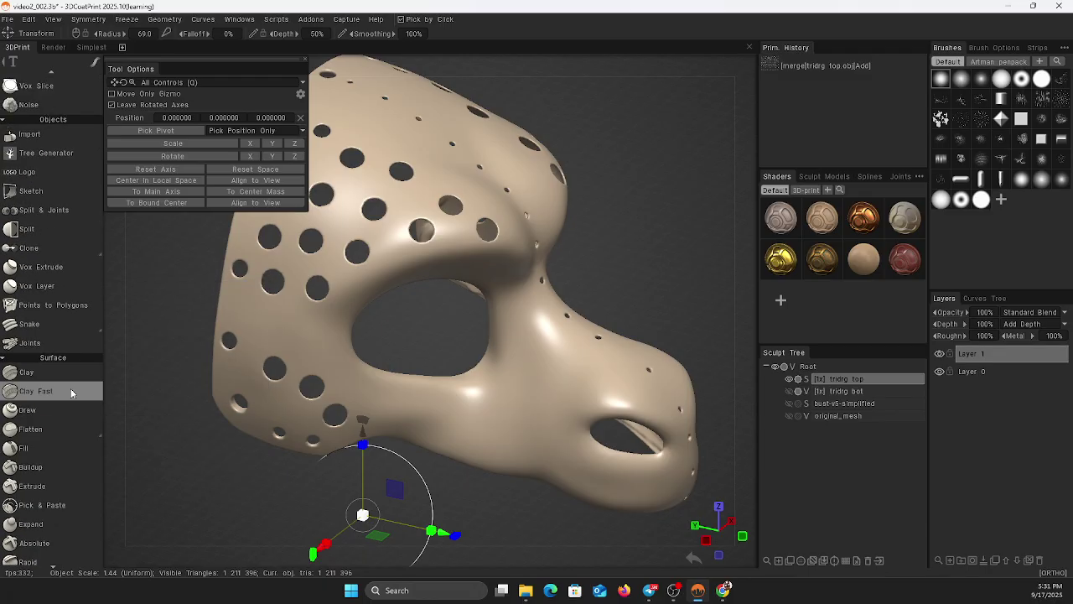
scroll(78, 286, up, 4)
scroll(79, 285, down, 9)
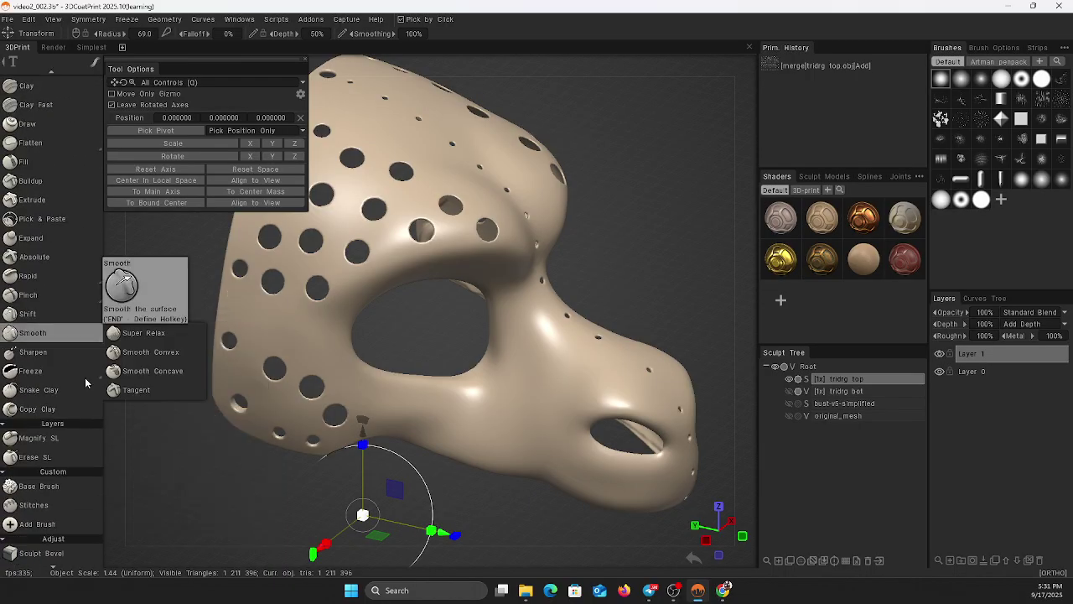
scroll(75, 394, down, 4)
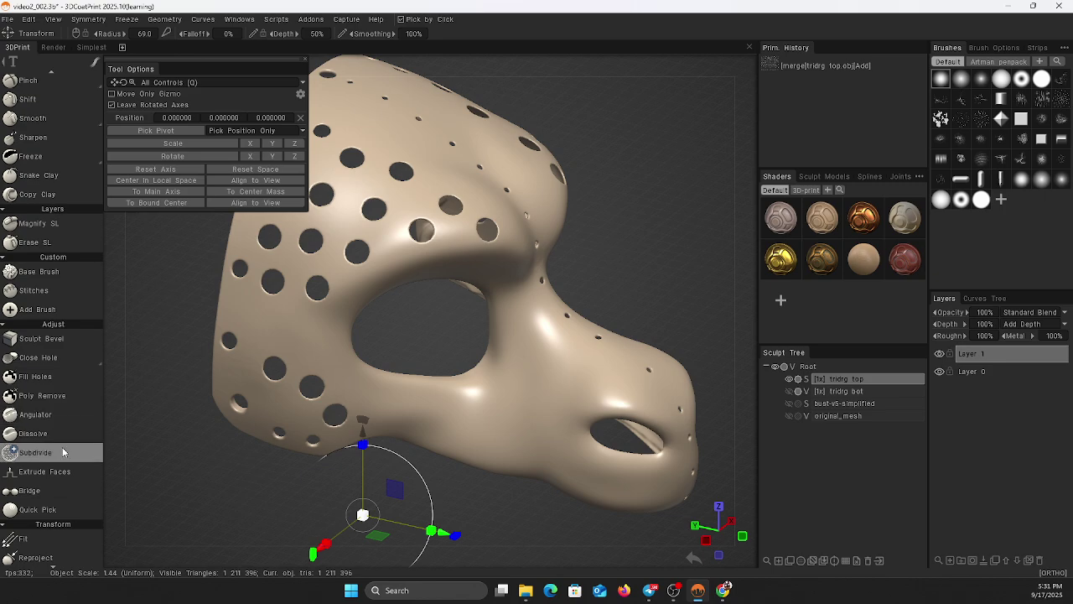
mouse_move(44, 358)
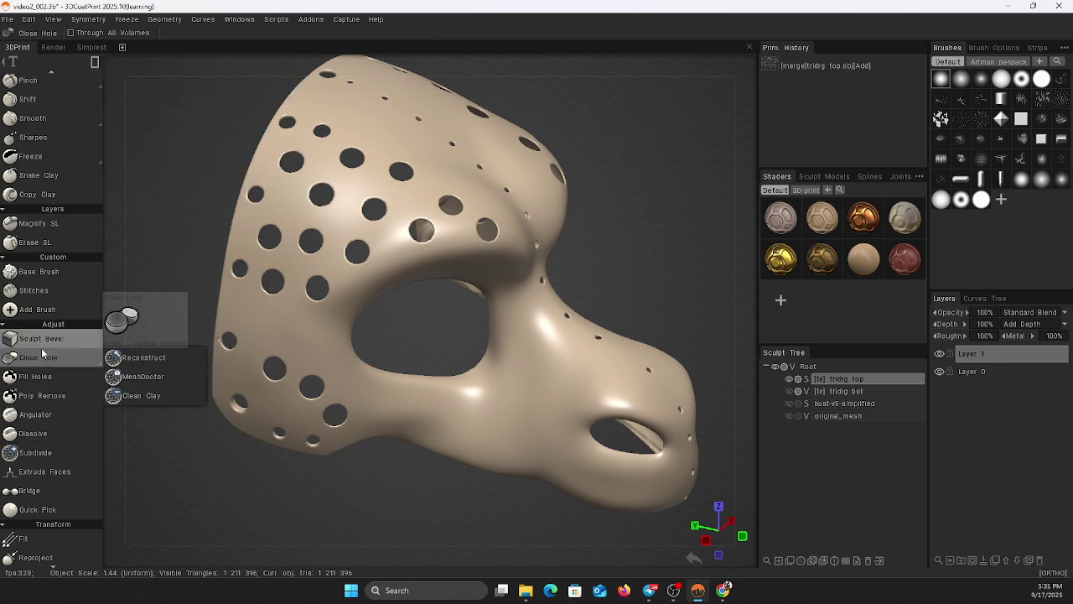
click(122, 359)
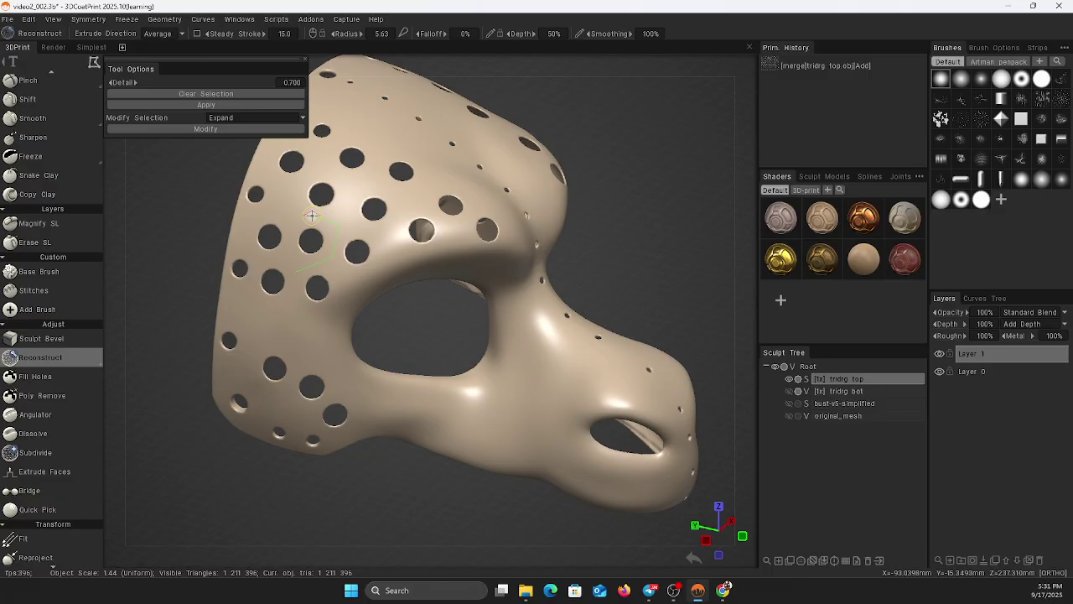
click(297, 273)
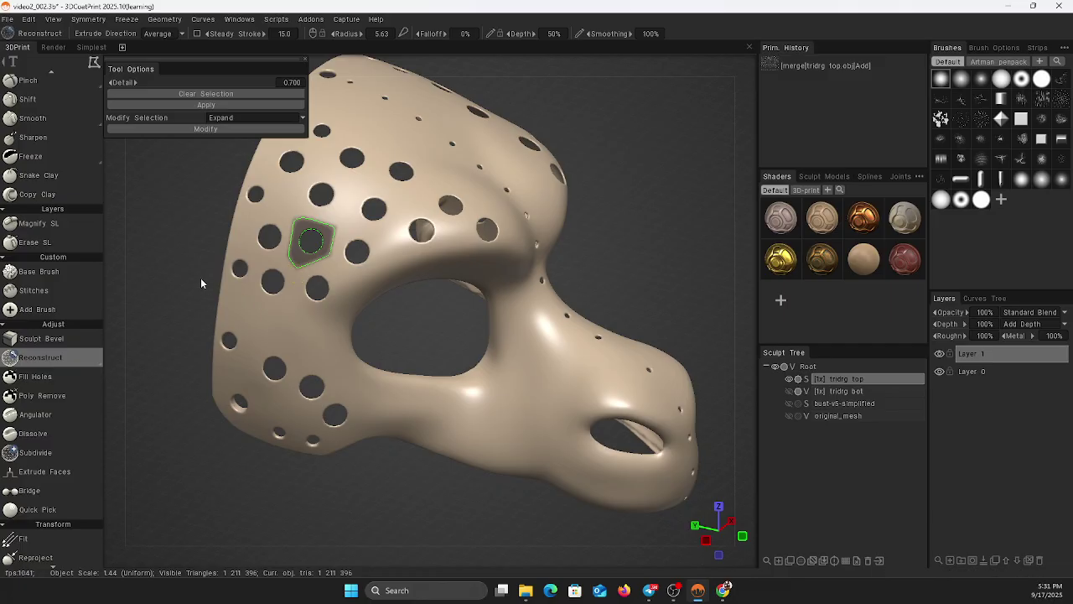
mouse_move(202, 277)
mouse_down()
mouse_move(208, 225)
mouse_move(195, 214)
mouse_move(191, 242)
mouse_up()
click(192, 104)
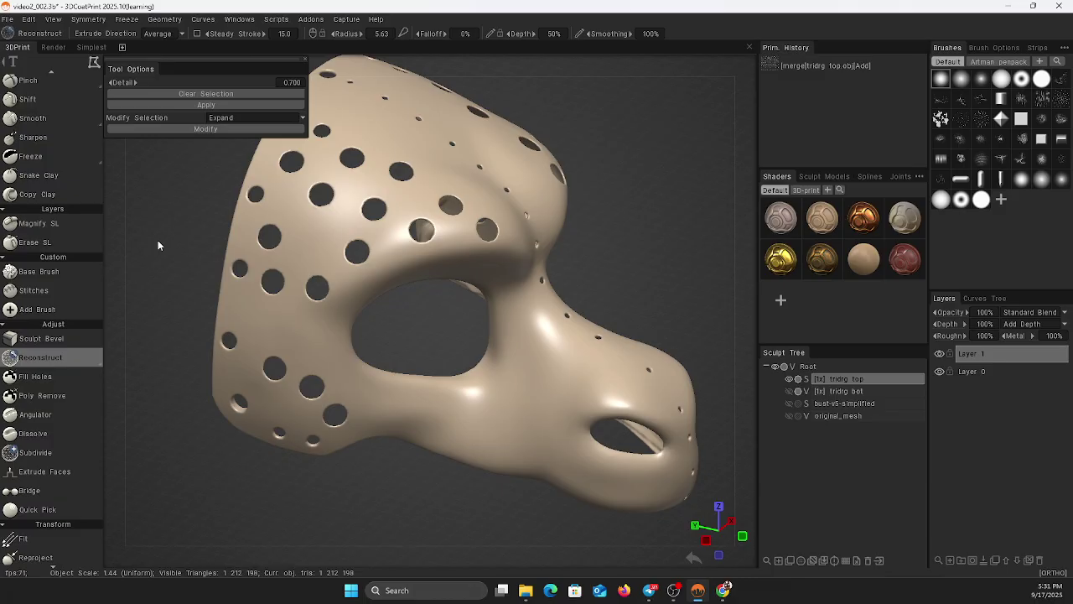
key(ctrl+z)
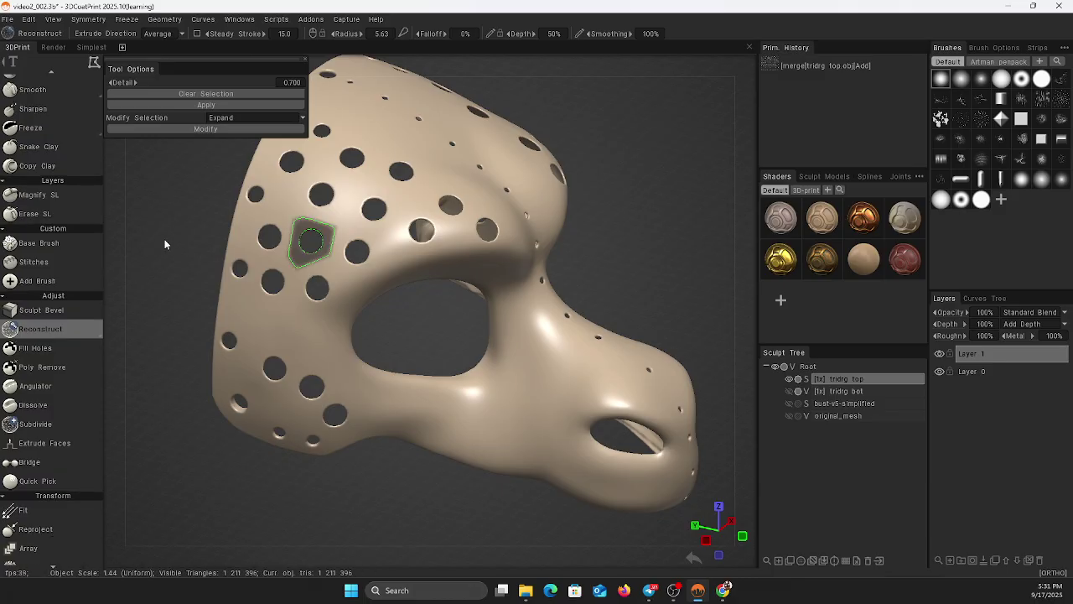
middle_drag(169, 235, 185, 284)
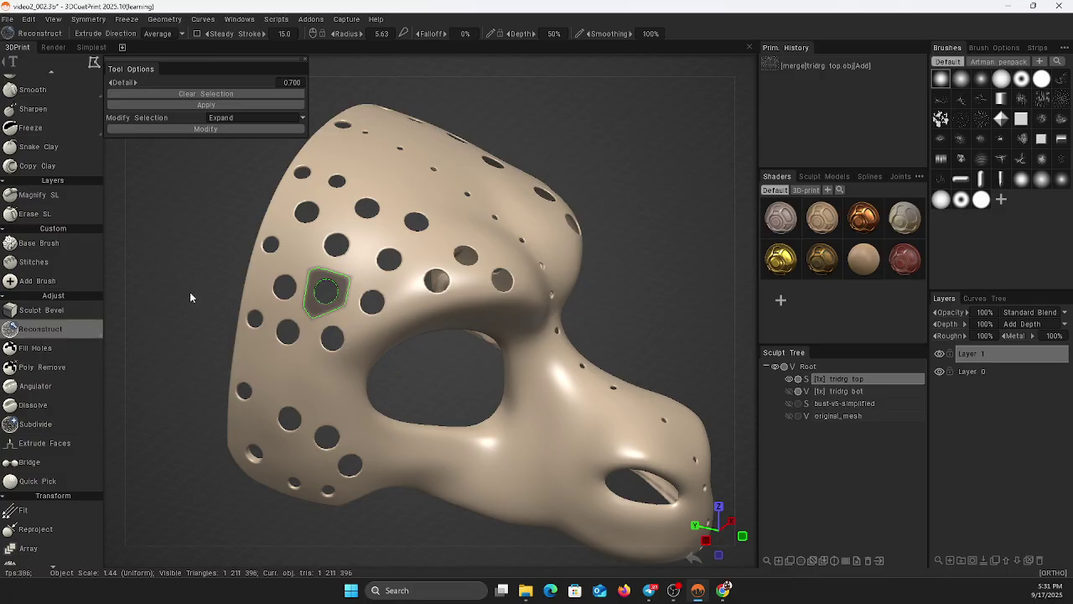
mouse_move(23, 325)
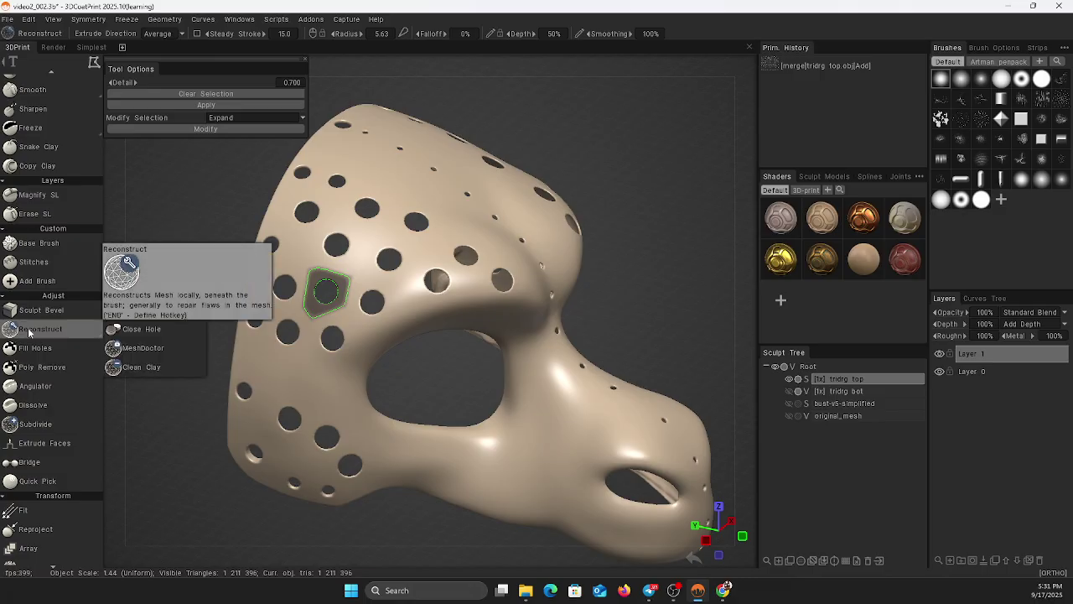
click(38, 349)
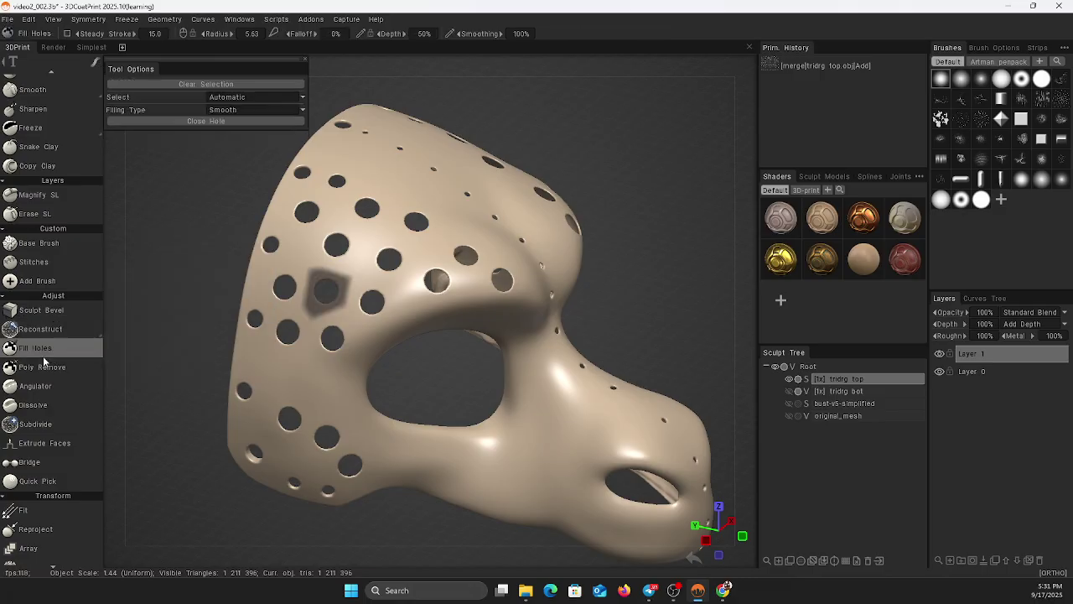
click(40, 328)
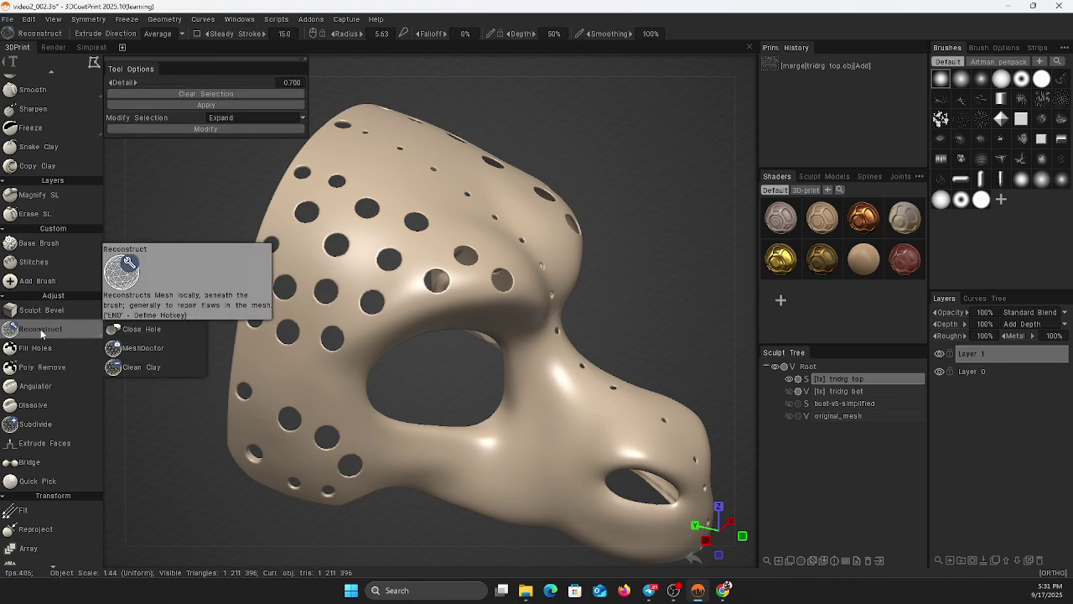
click(134, 328)
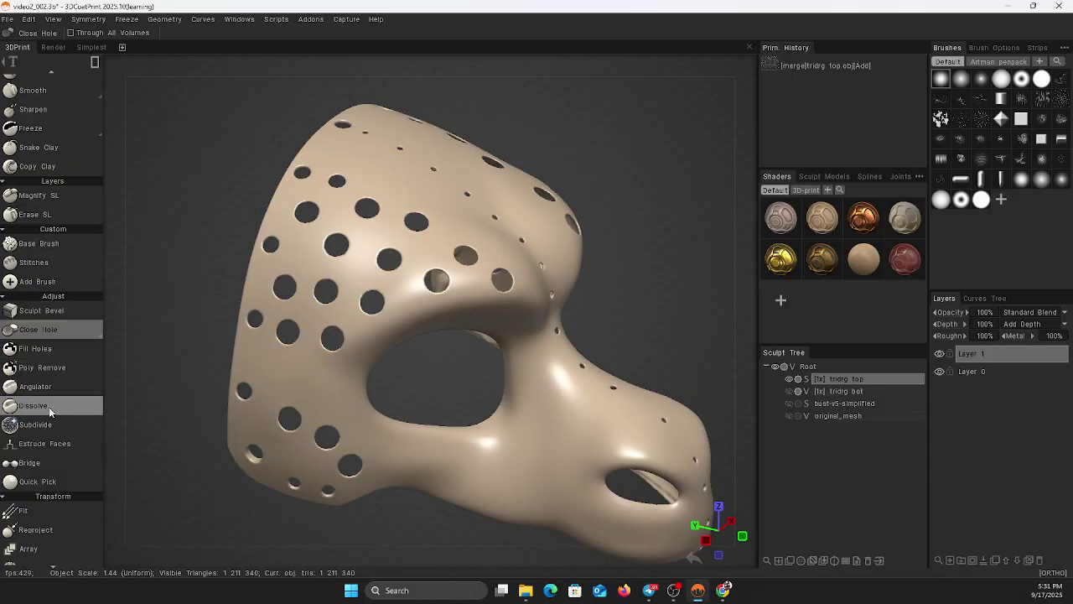
click(60, 311)
click(55, 345)
mouse_move(55, 330)
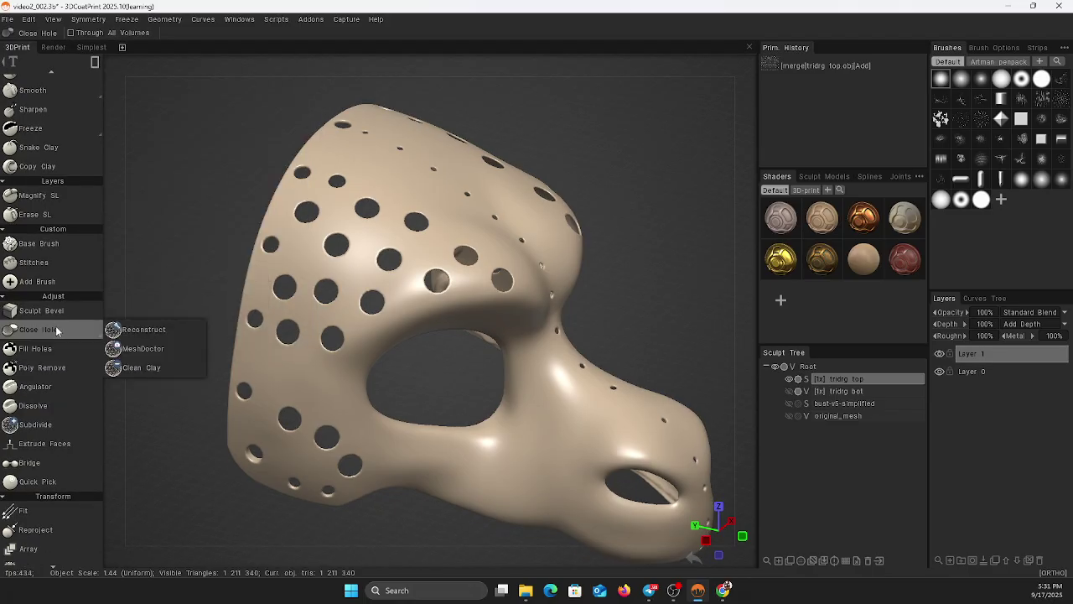
Try Reconstruct on a tight outline around a round hole behind the eye opening, undo it and clear the selection.
click(165, 334)
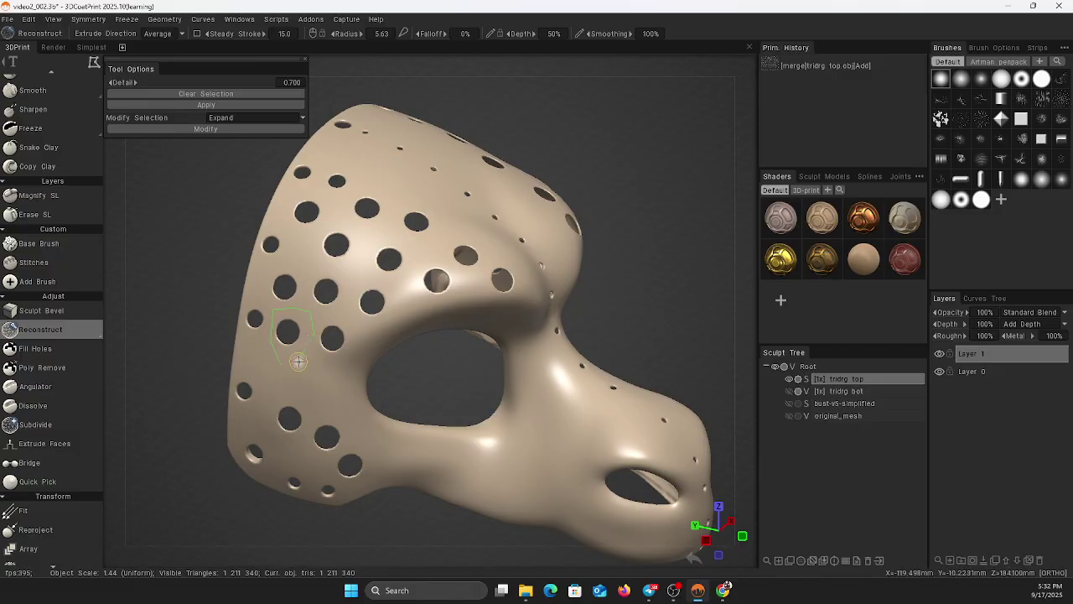
drag(281, 365, 279, 363)
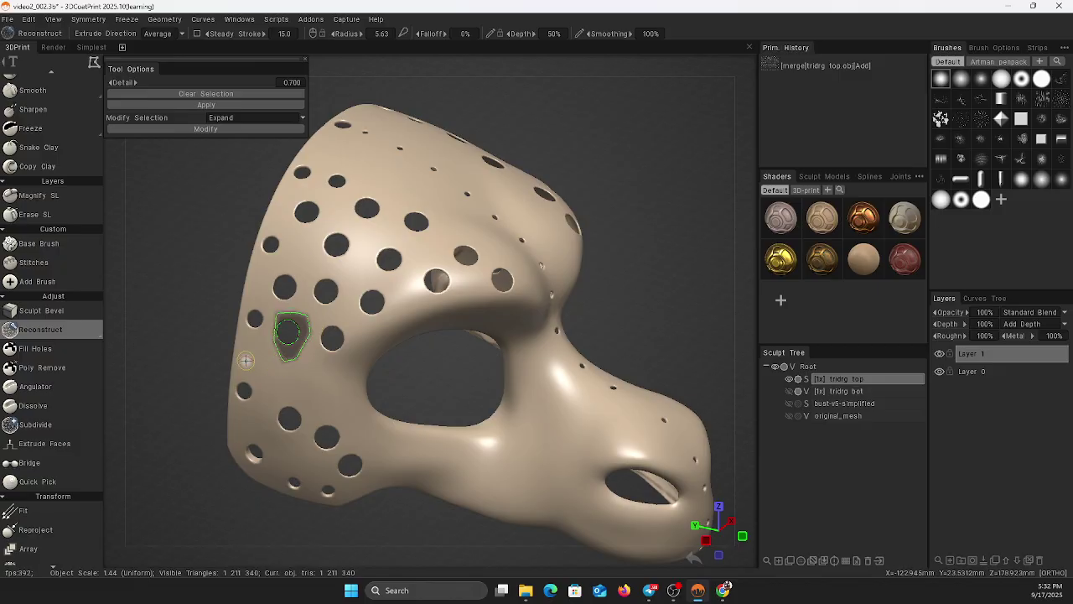
click(192, 105)
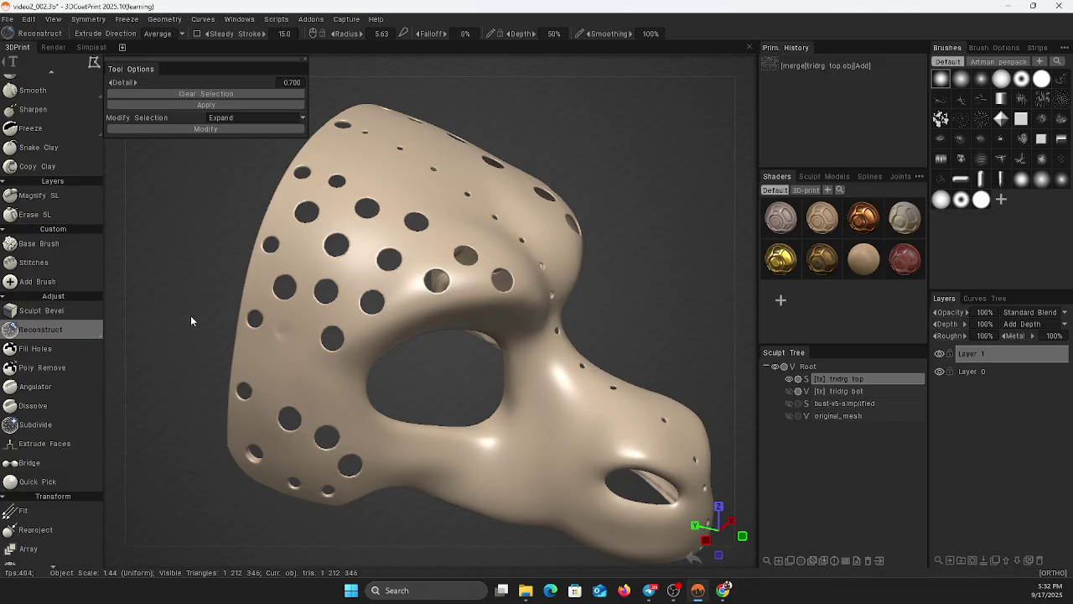
scroll(191, 322, up, 4)
middle_drag(366, 423, 530, 415)
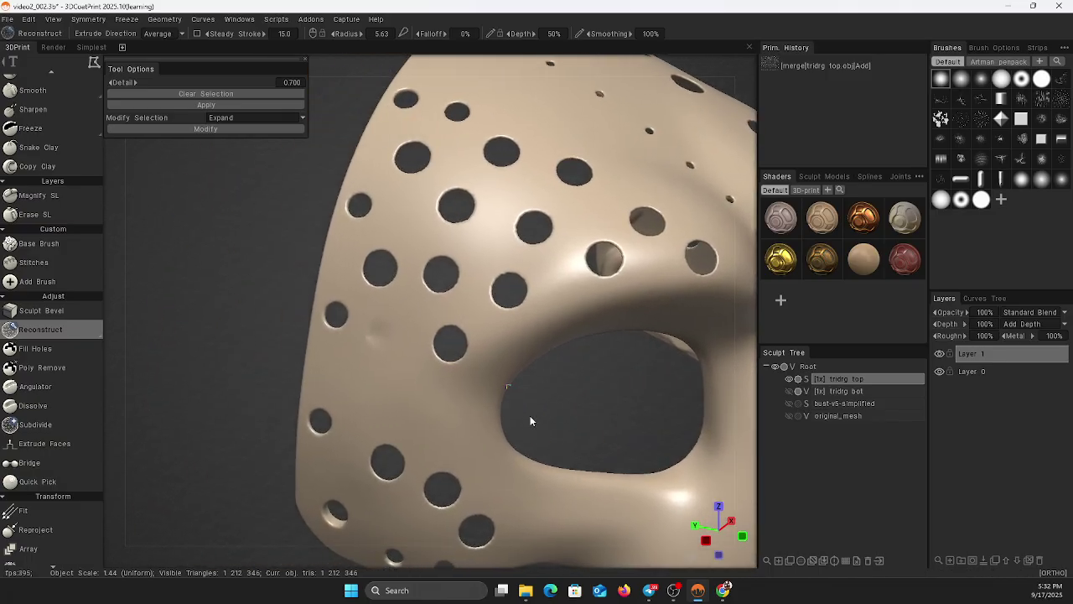
scroll(285, 372, up, 5)
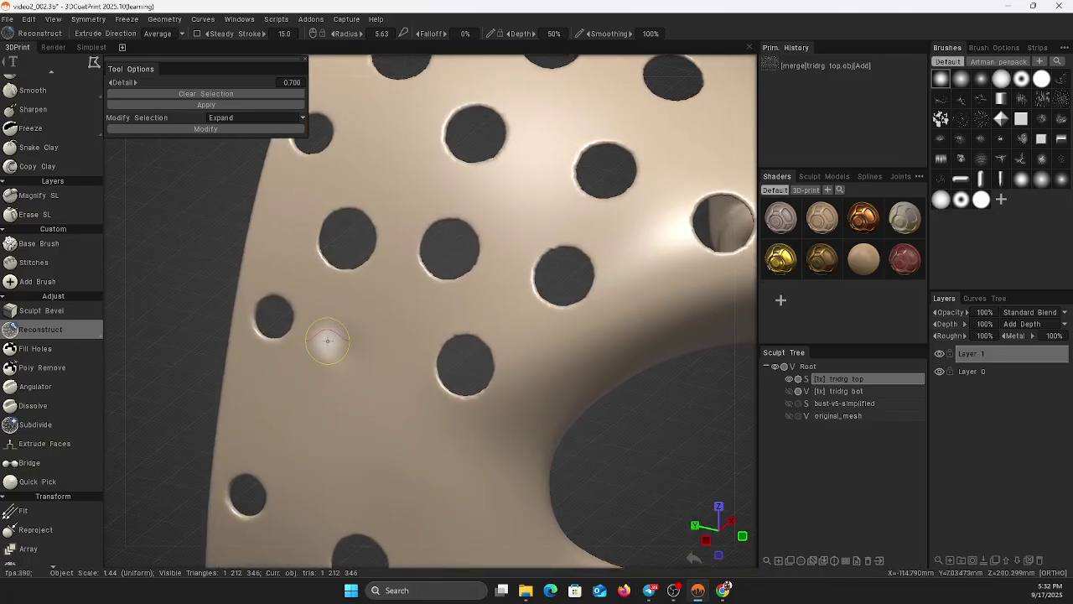
key(ctrl+z)
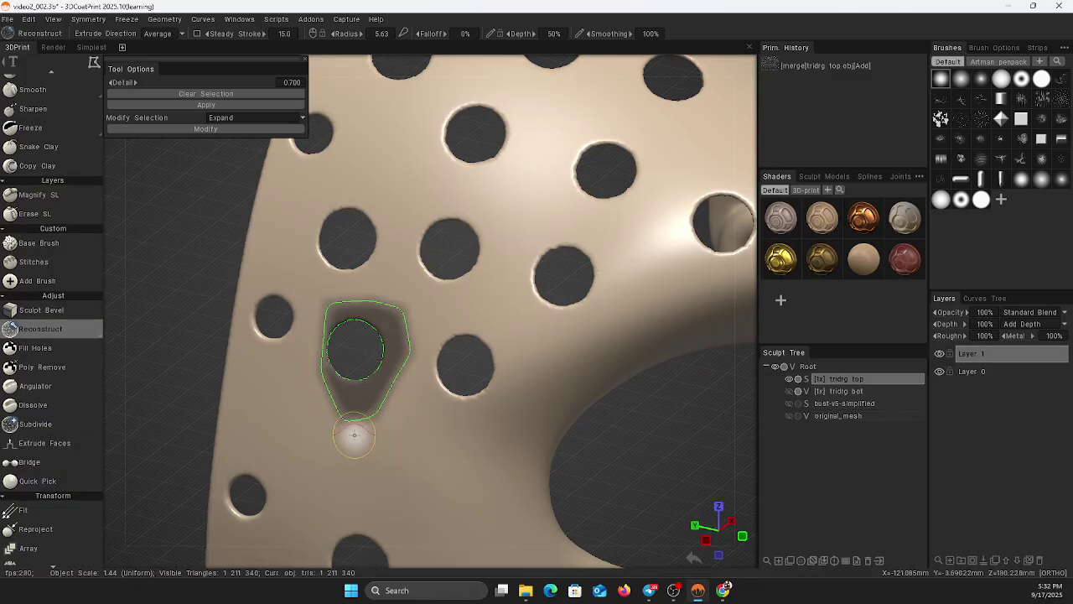
click(196, 95)
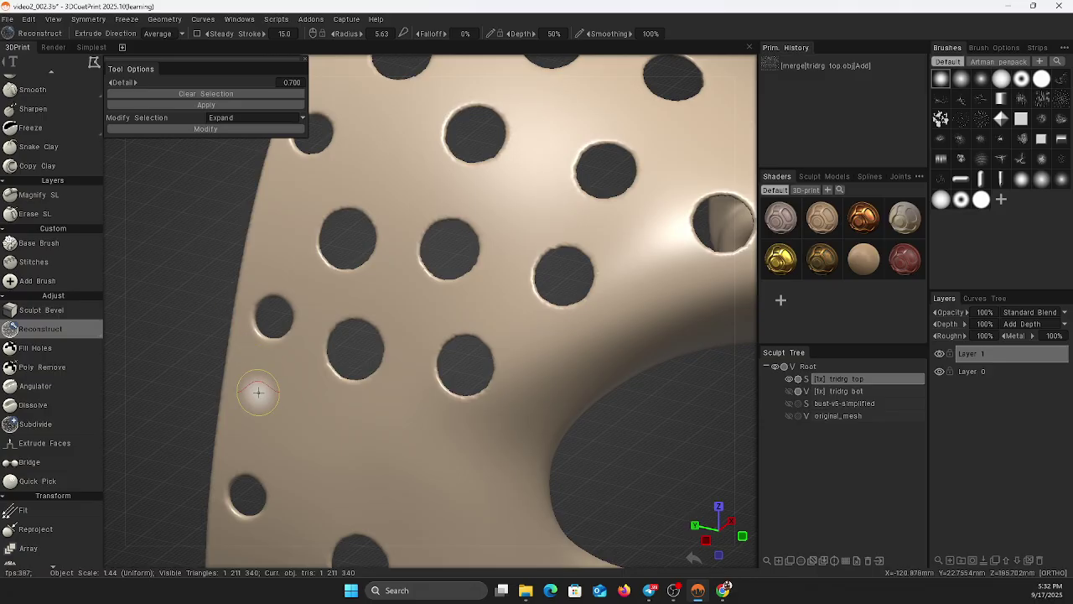
Try Reconstruct on a wider eight-sided outline around the same hole behind the eye opening.
click(289, 397)
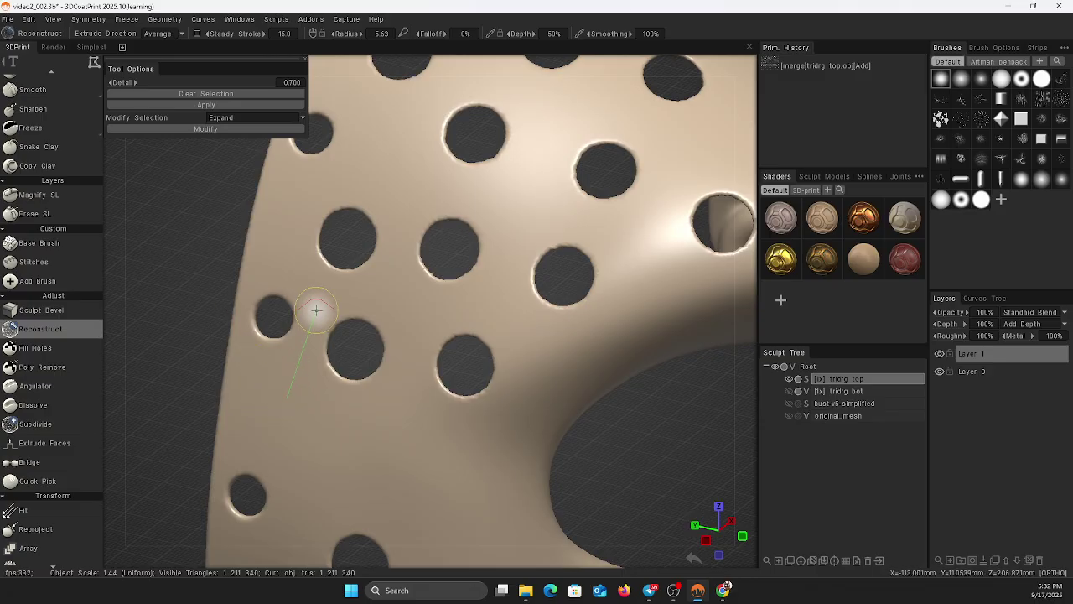
click(312, 296)
click(378, 289)
click(413, 307)
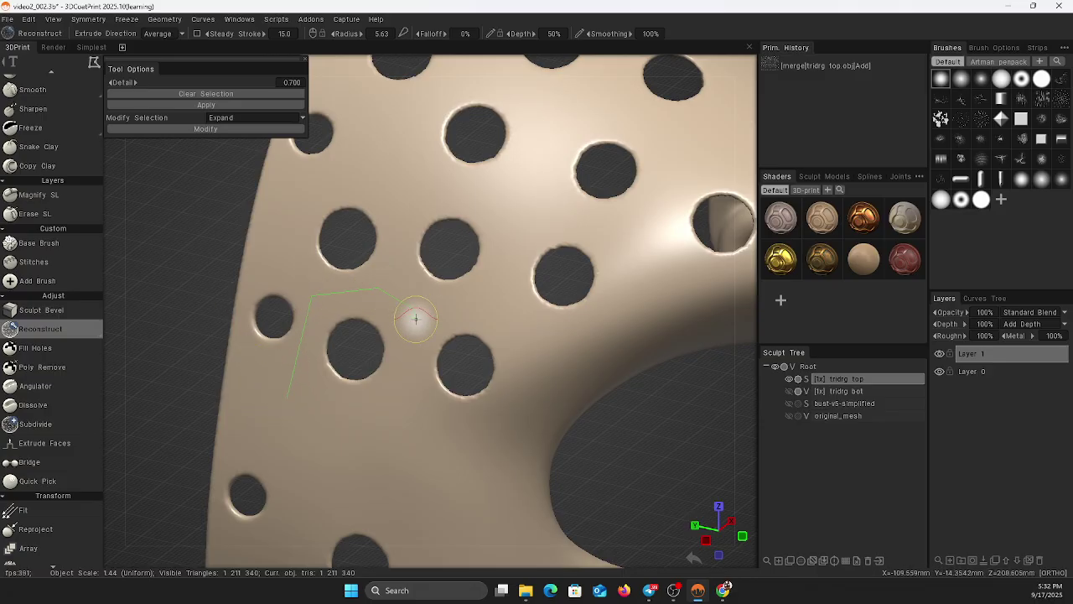
click(417, 350)
click(407, 400)
click(375, 426)
click(324, 426)
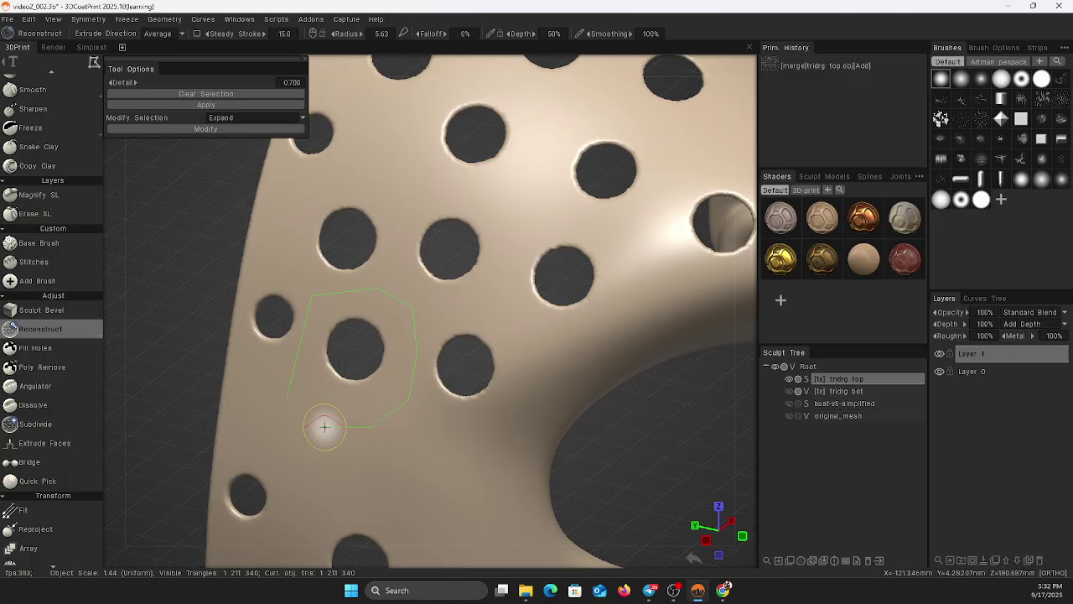
click(290, 401)
click(182, 106)
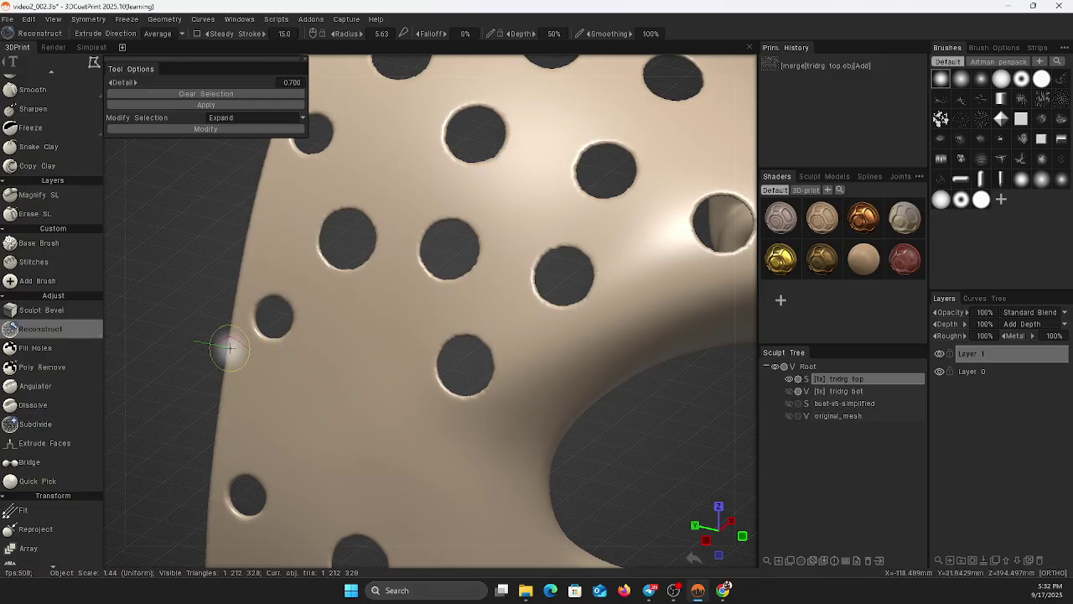
Inspect the reconstructed patch from the side, undo the reconstruction and clear the selected area.
alt+drag(184, 335, 167, 352)
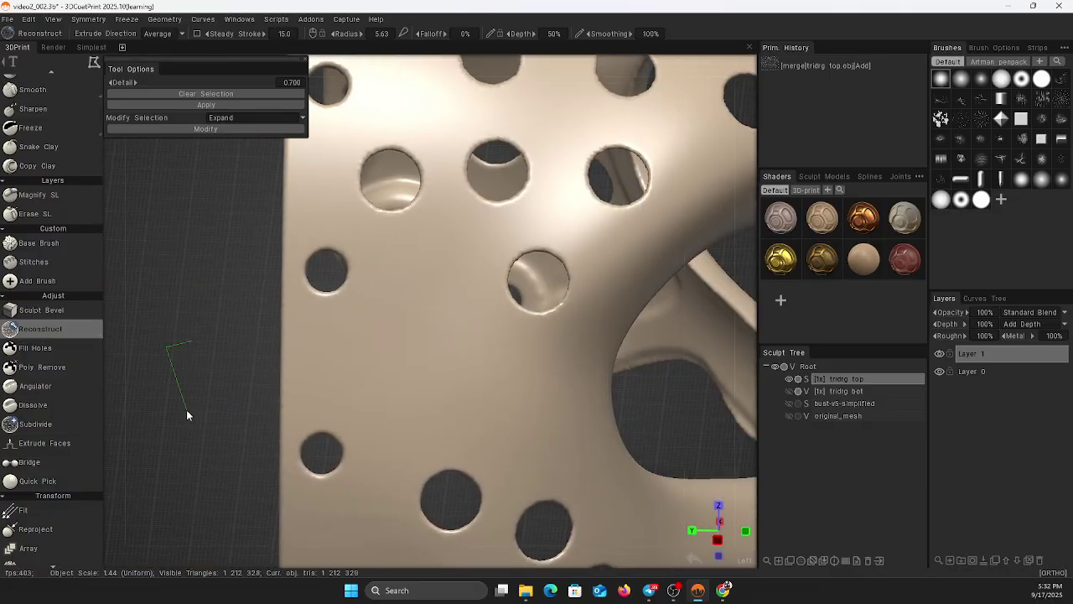
drag(182, 379, 197, 361)
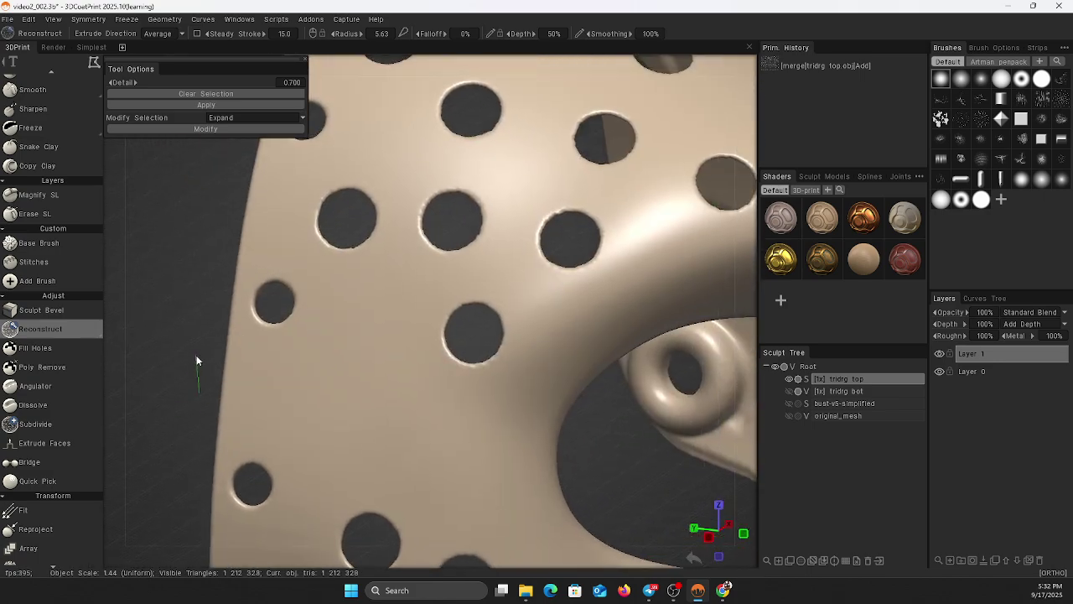
ctrl+click(182, 416)
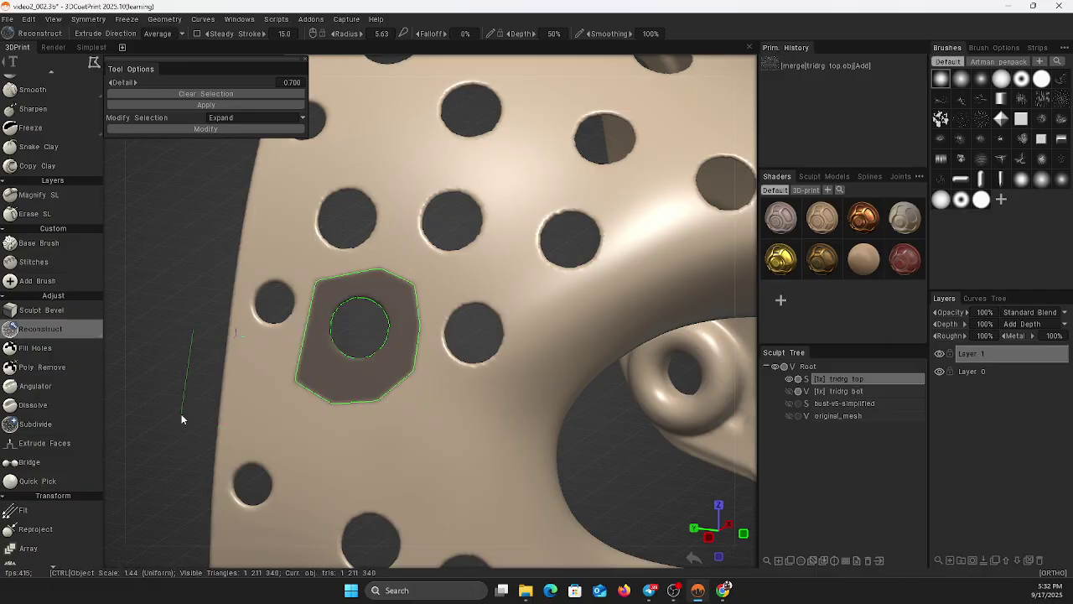
click(204, 93)
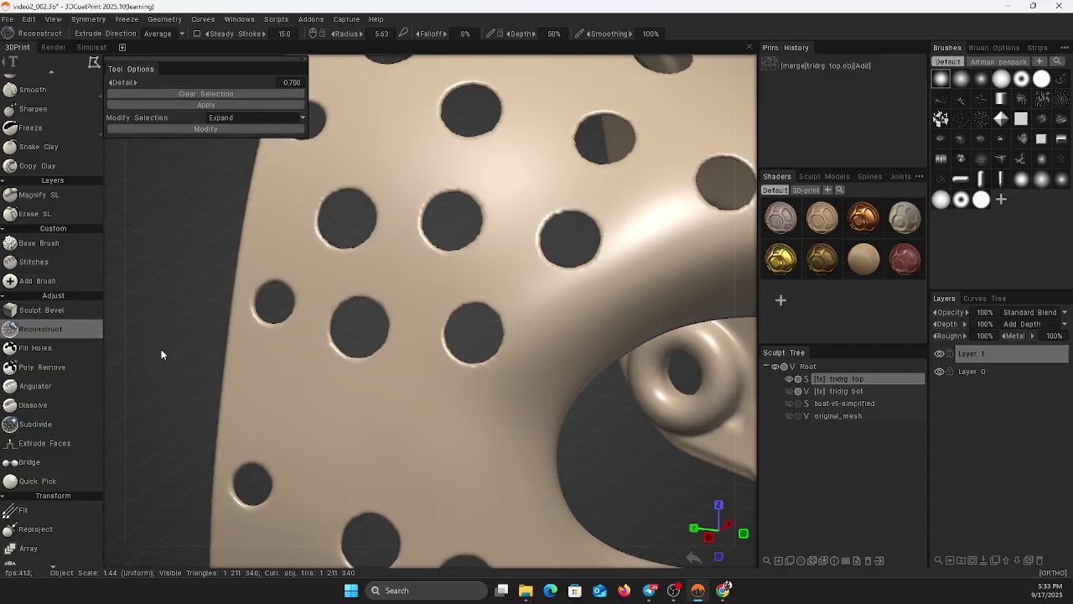
alt+drag(161, 350, 202, 343)
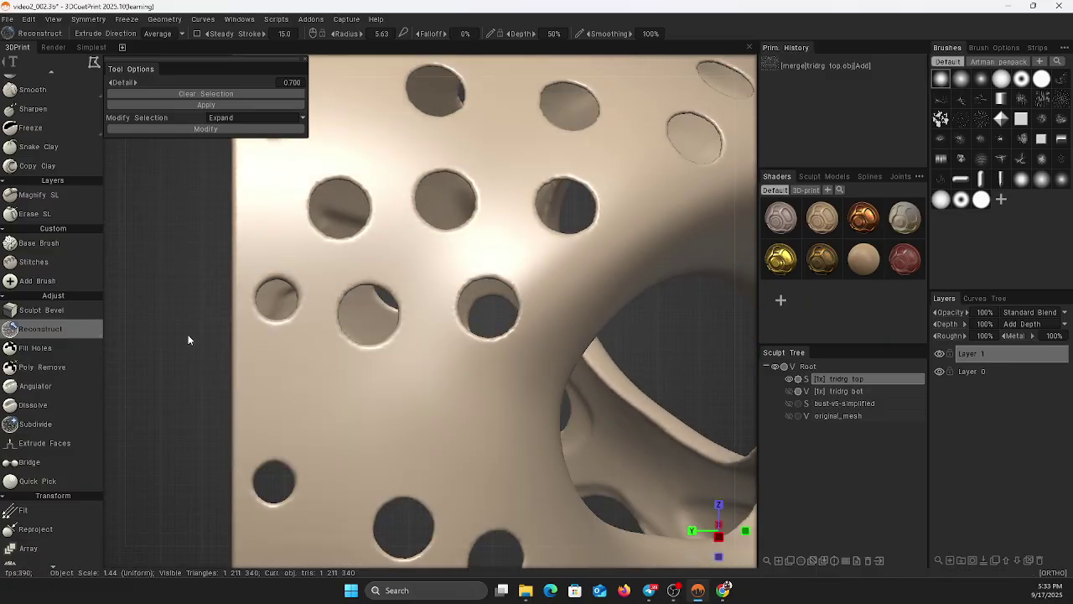
alt+middle_drag(199, 340, 144, 415)
alt+right_drag(167, 396, 38, 407)
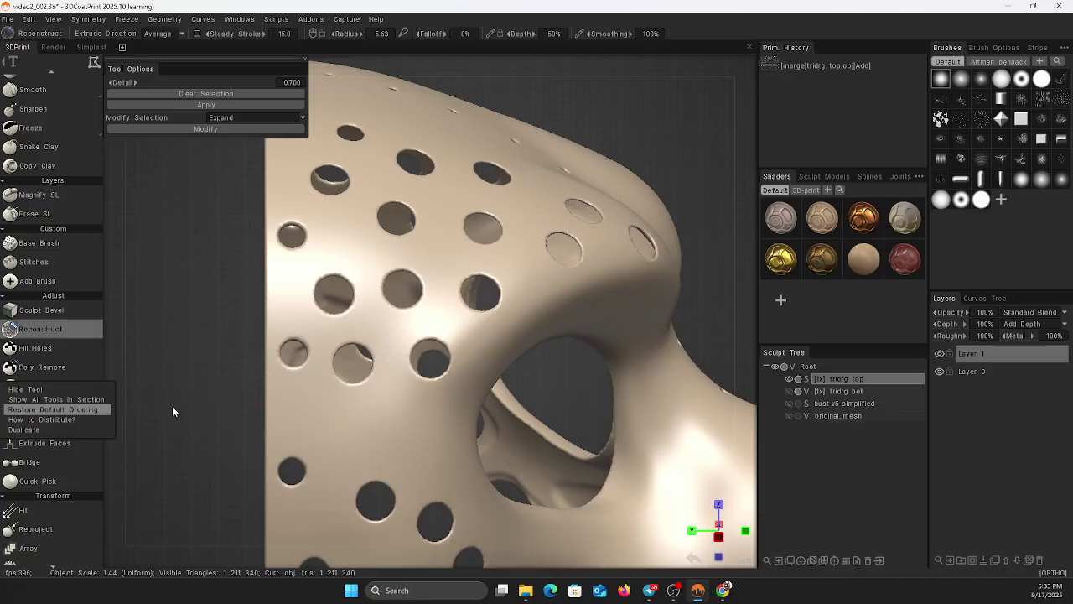
Try Reconstruct on an outline around two neighbouring round holes behind the eye opening of tridrg top, undo it and clear the selection.
alt+right_drag(237, 404, 215, 400)
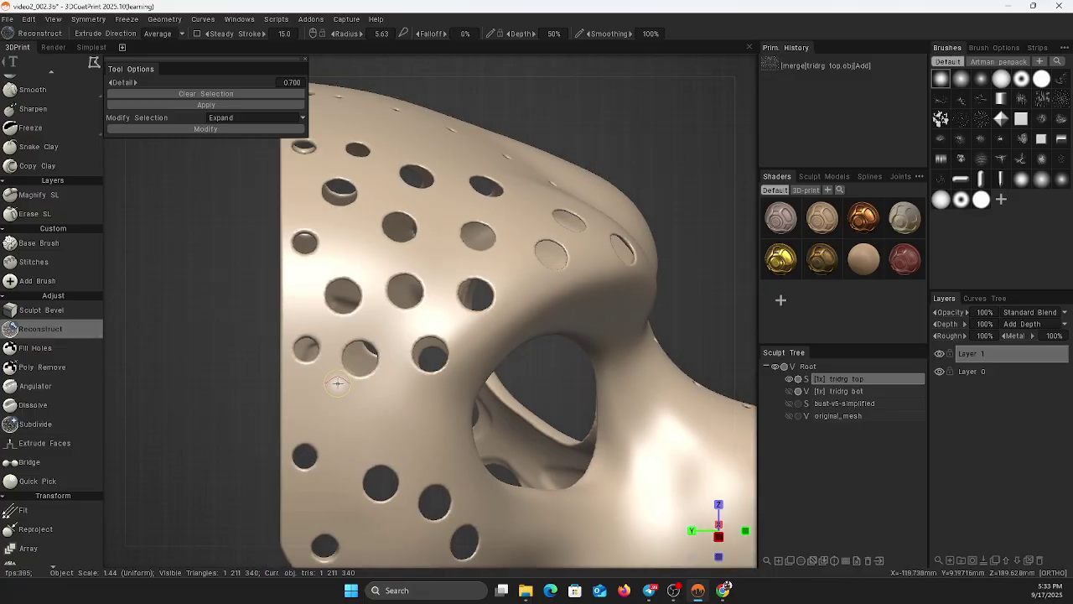
mouse_move(337, 384)
mouse_down()
mouse_move(306, 279)
mouse_move(348, 253)
mouse_move(376, 291)
mouse_move(396, 362)
mouse_move(366, 387)
mouse_move(340, 383)
mouse_up()
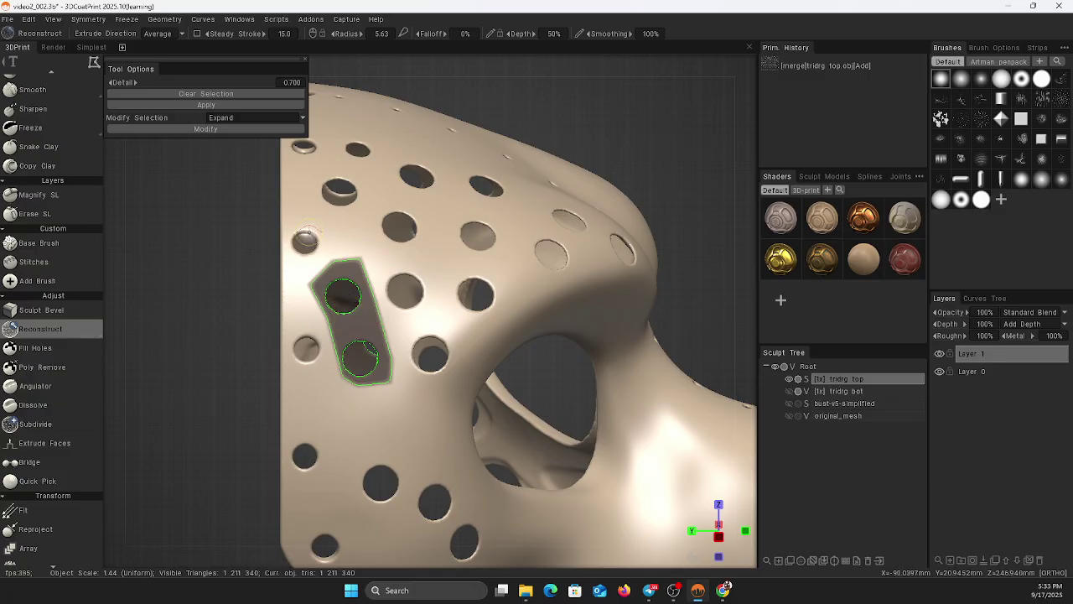
click(177, 105)
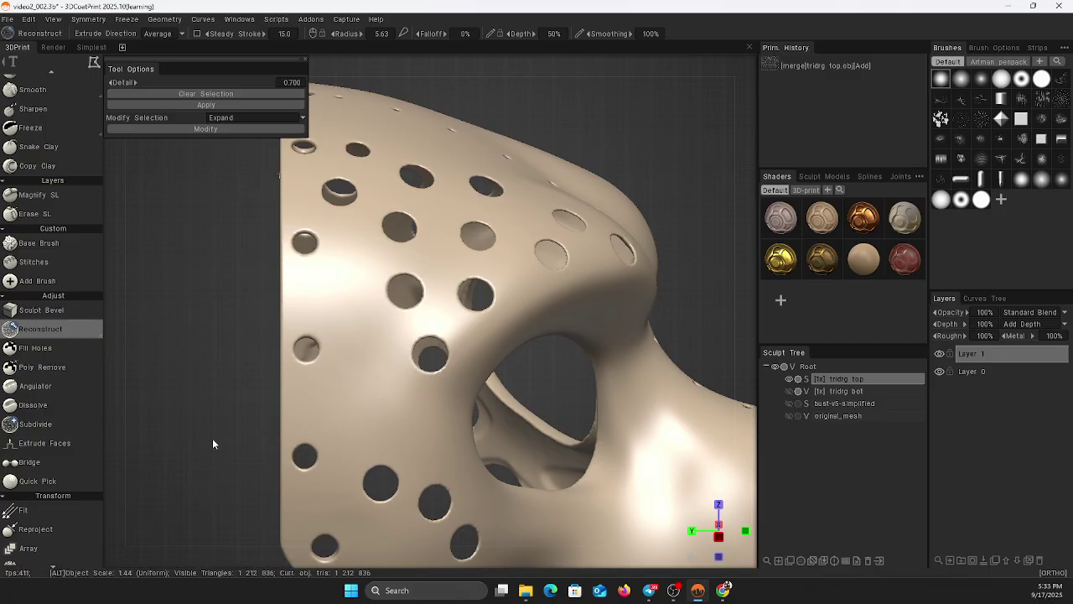
mouse_move(213, 438)
alt+mouse_down()
mouse_move(186, 432)
mouse_move(304, 421)
mouse_move(176, 425)
mouse_move(210, 425)
mouse_move(208, 438)
mouse_move(206, 426)
alt+mouse_up()
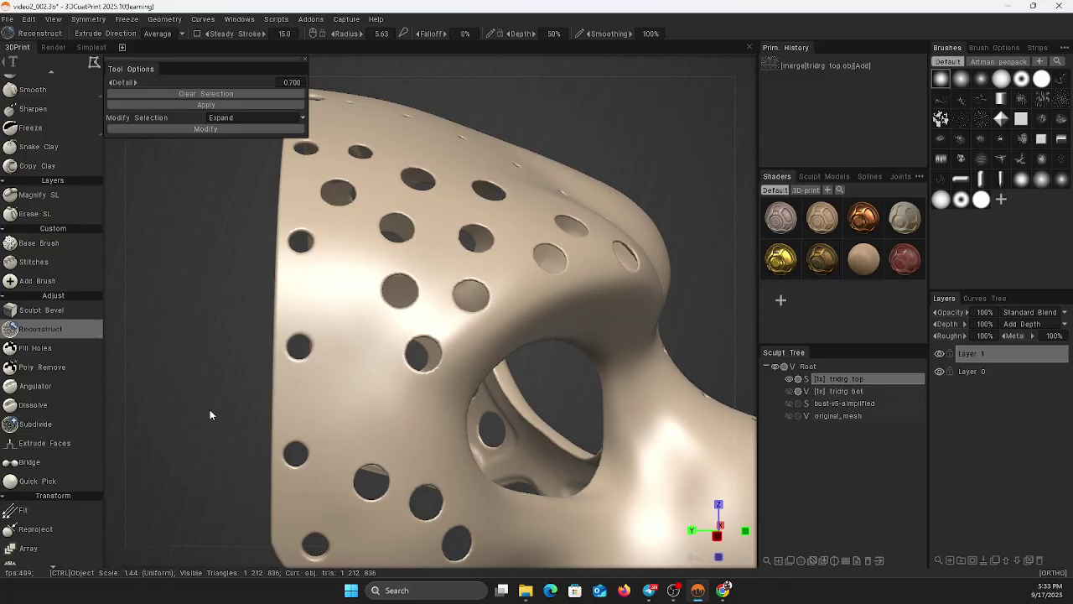
key(ctrl+z)
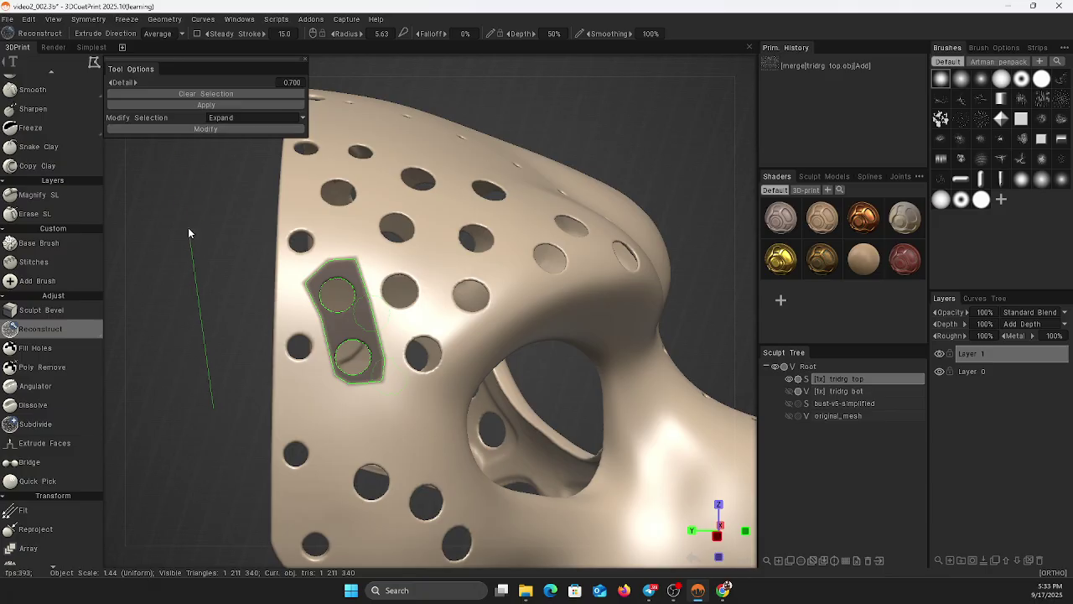
click(189, 93)
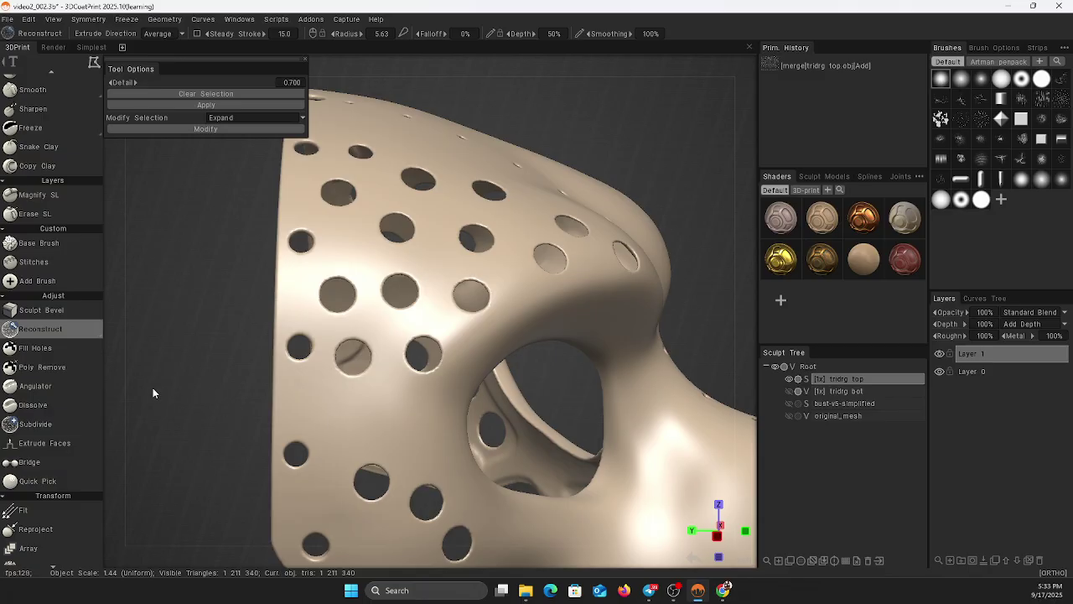
mouse_move(445, 407)
mouse_down()
mouse_move(493, 328)
mouse_move(564, 286)
mouse_move(601, 245)
mouse_move(508, 311)
mouse_up()
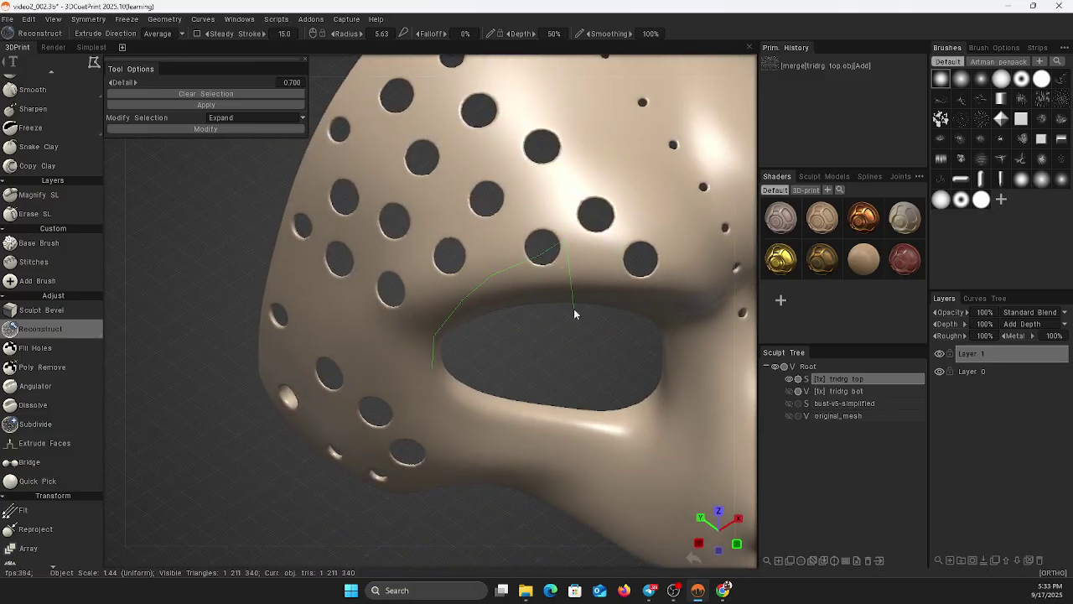
click(197, 313)
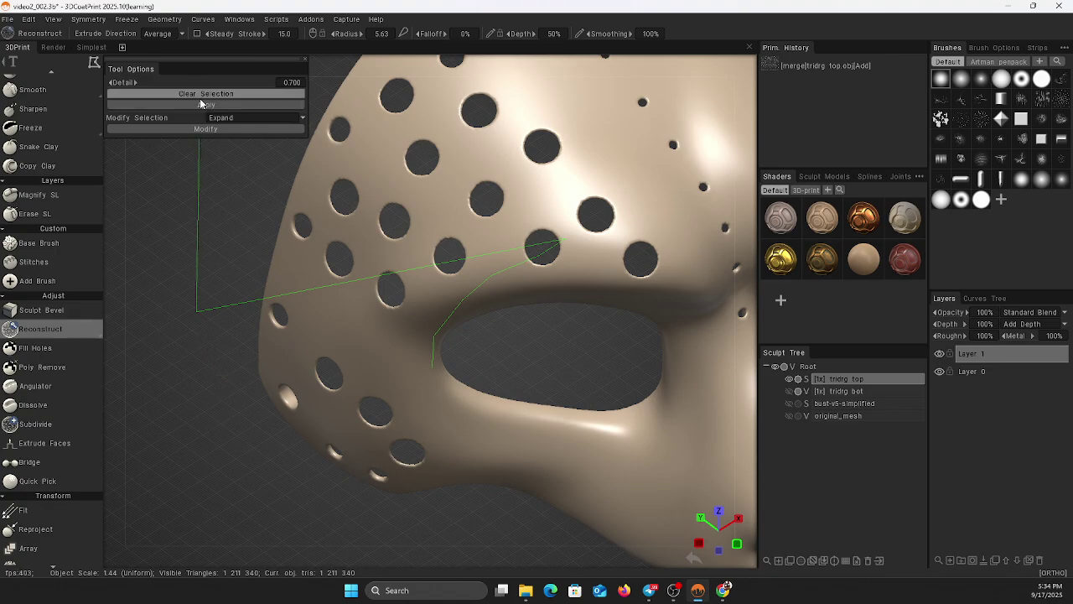
key(Escape)
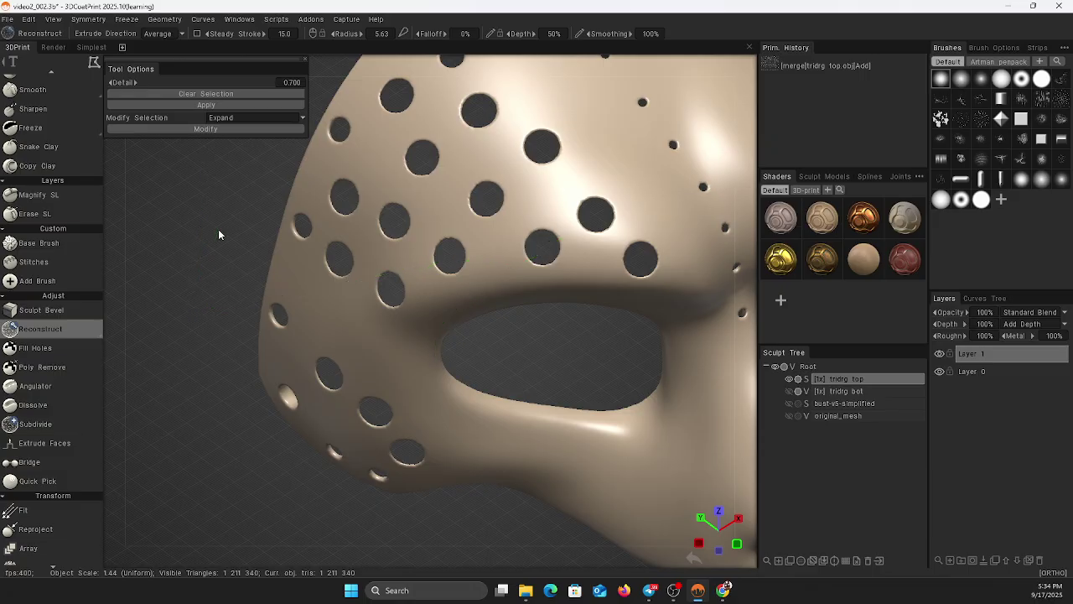
Reconstruct the L-shaped group of six holes behind the eye opening and the two remaining holes near the rear edge.
mouse_move(239, 228)
alt+mouse_down()
mouse_move(237, 257)
mouse_move(302, 214)
mouse_move(293, 184)
mouse_move(233, 226)
mouse_move(222, 343)
mouse_move(192, 362)
alt+mouse_up()
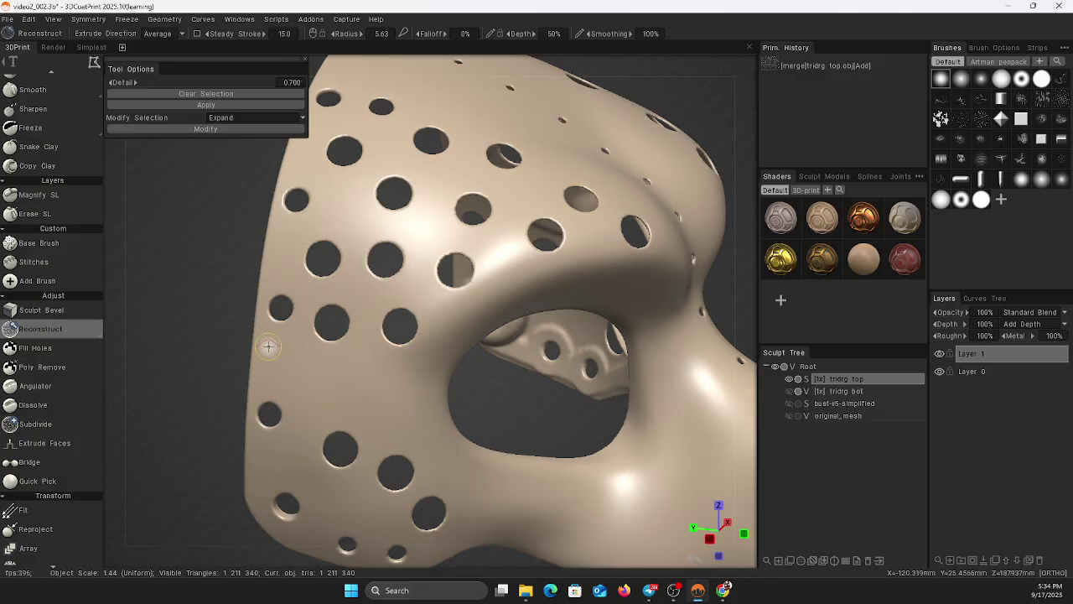
mouse_move(260, 342)
mouse_down()
mouse_move(347, 377)
mouse_move(432, 370)
mouse_move(440, 320)
mouse_move(424, 286)
mouse_up()
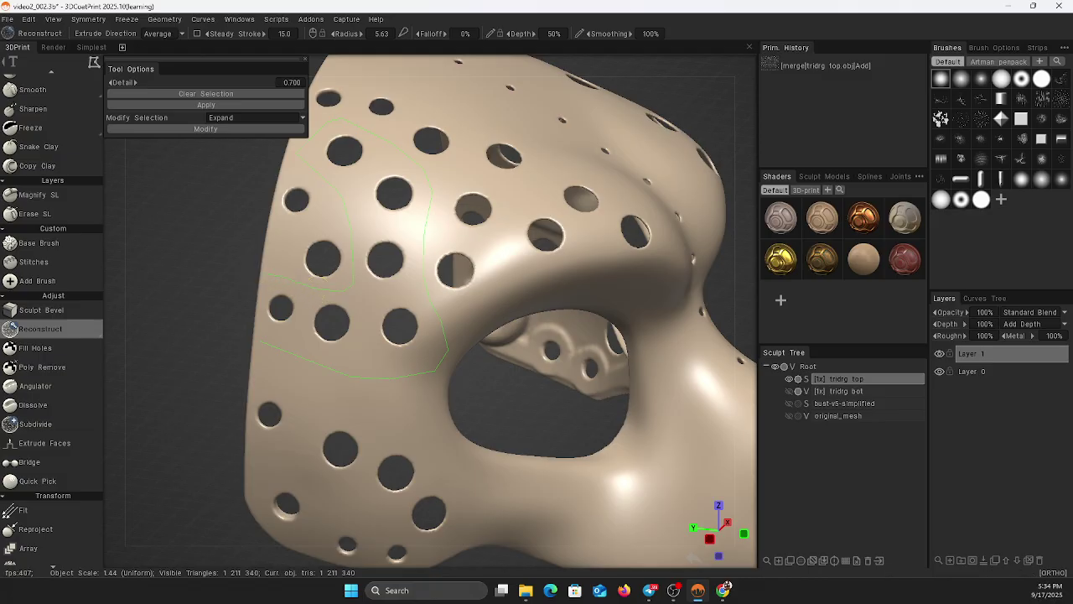
drag(260, 273, 255, 313)
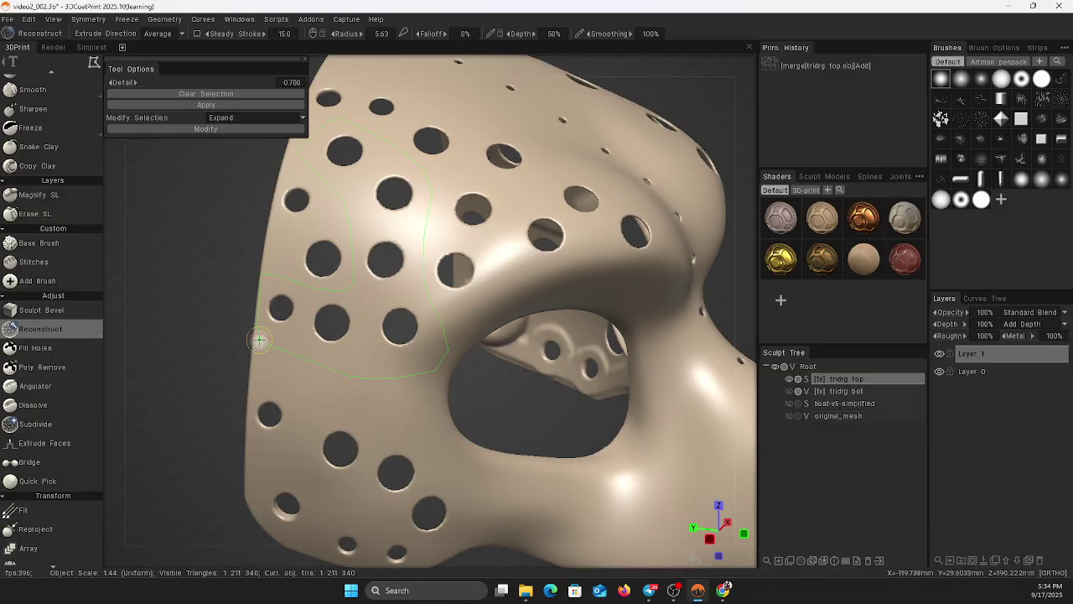
drag(260, 341, 262, 346)
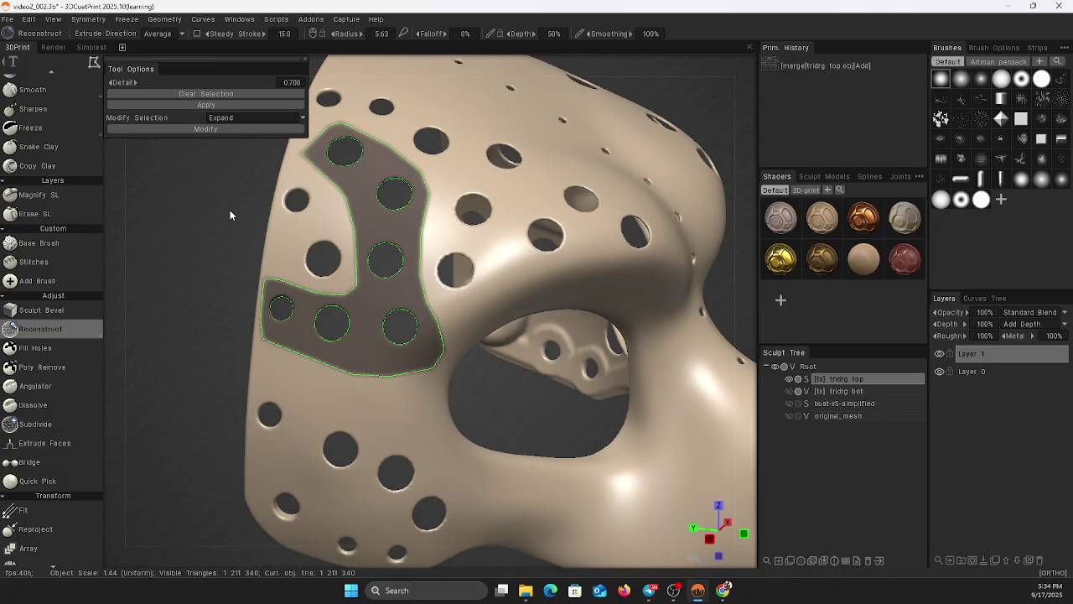
click(205, 105)
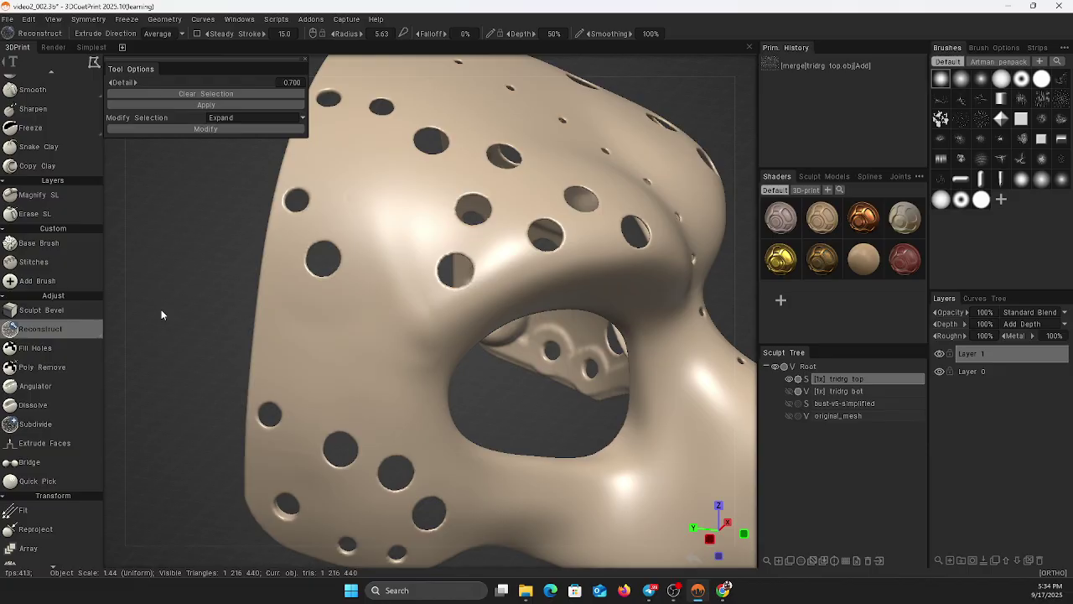
mouse_move(290, 283)
mouse_down()
mouse_move(332, 313)
mouse_move(364, 258)
mouse_move(337, 155)
mouse_move(285, 156)
mouse_move(272, 183)
mouse_move(272, 242)
mouse_move(288, 285)
mouse_up()
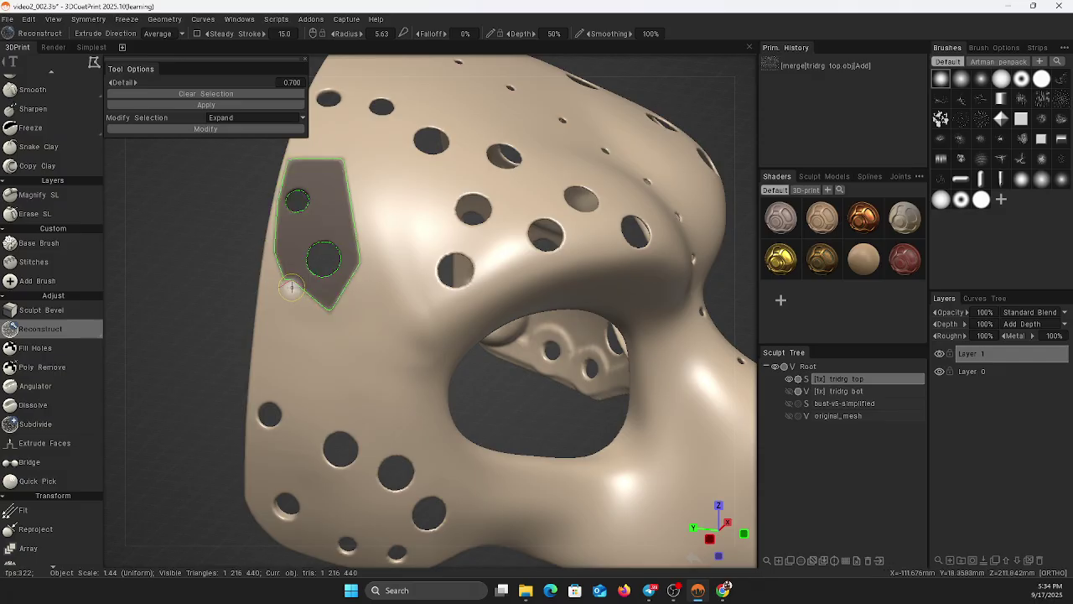
click(204, 104)
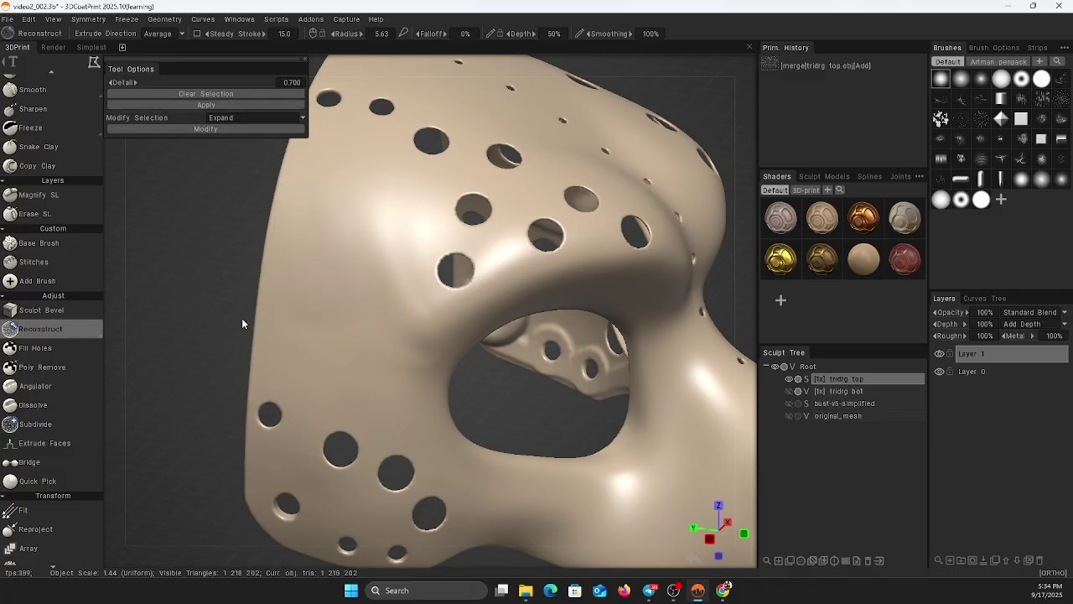
Reconstruct the area around the seven holes in the lower rear corner, below and behind the eye opening.
alt+drag(210, 363, 187, 224)
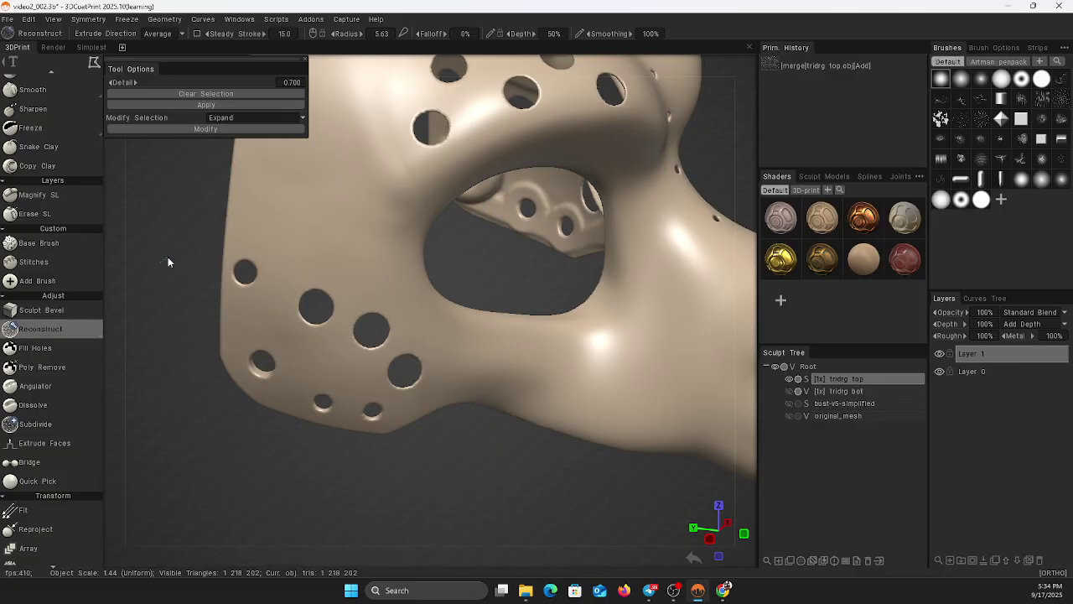
mouse_move(168, 240)
mouse_down()
mouse_move(175, 252)
mouse_move(158, 196)
mouse_move(216, 237)
mouse_move(342, 270)
mouse_move(409, 306)
mouse_move(448, 367)
mouse_move(450, 395)
mouse_move(372, 431)
mouse_move(314, 427)
mouse_move(261, 404)
mouse_move(223, 359)
mouse_move(219, 292)
mouse_move(235, 237)
mouse_up()
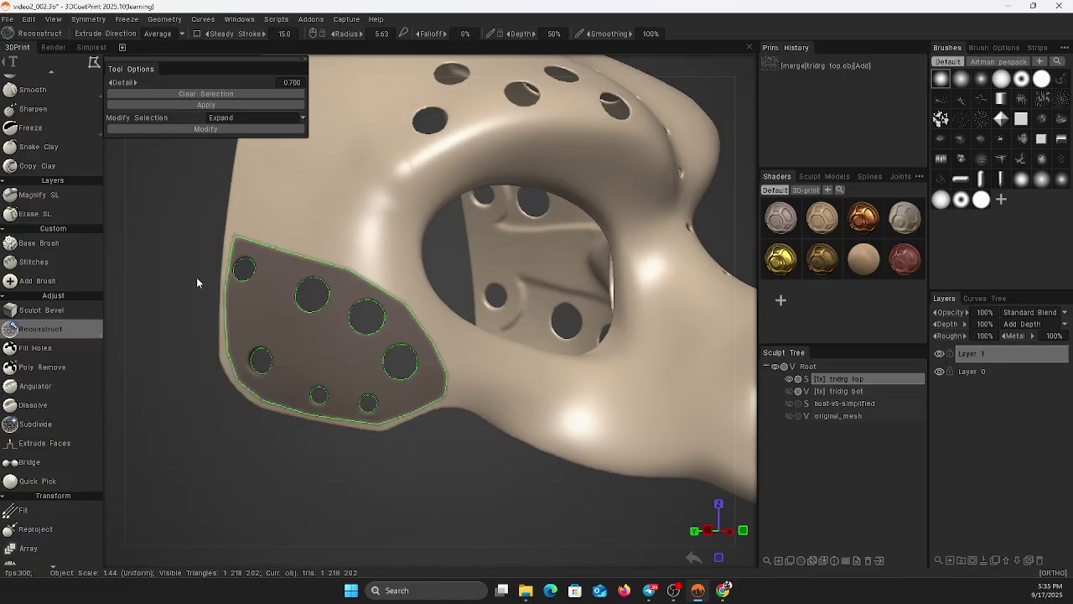
click(189, 105)
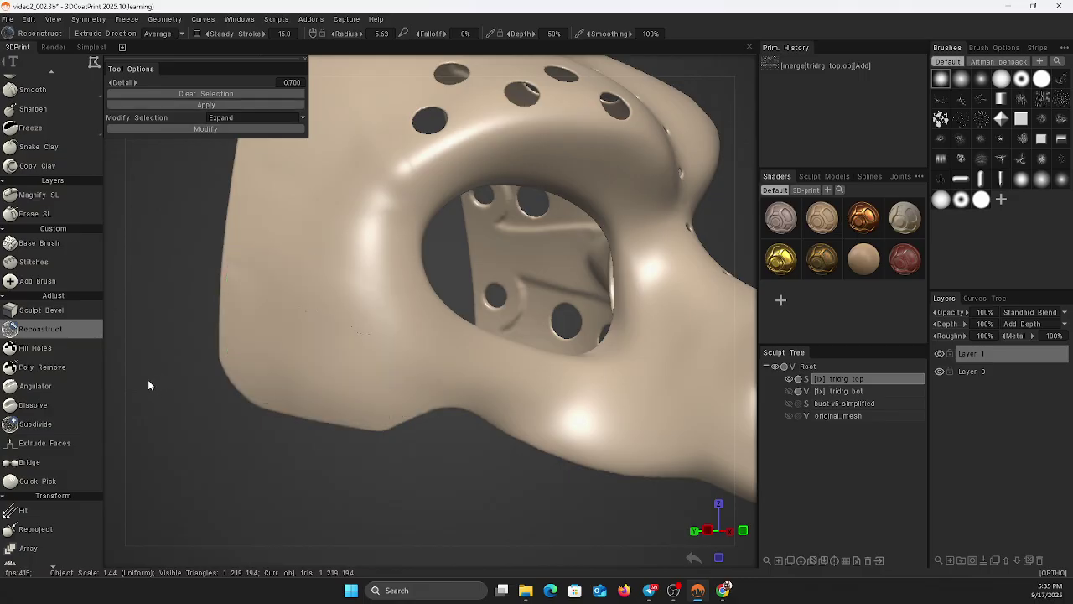
Reconstruct the forehead area around the eight round holes above the eye opening, between the brow and the centre line.
alt+drag(147, 379, 115, 499)
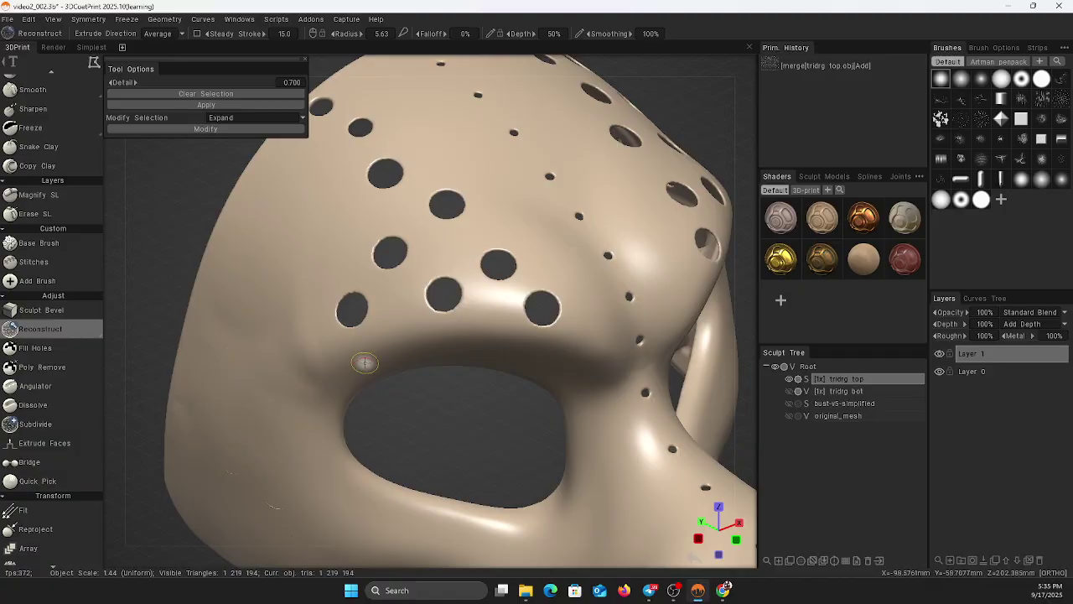
mouse_move(334, 356)
mouse_down()
mouse_move(417, 331)
mouse_move(545, 339)
mouse_move(578, 314)
mouse_up()
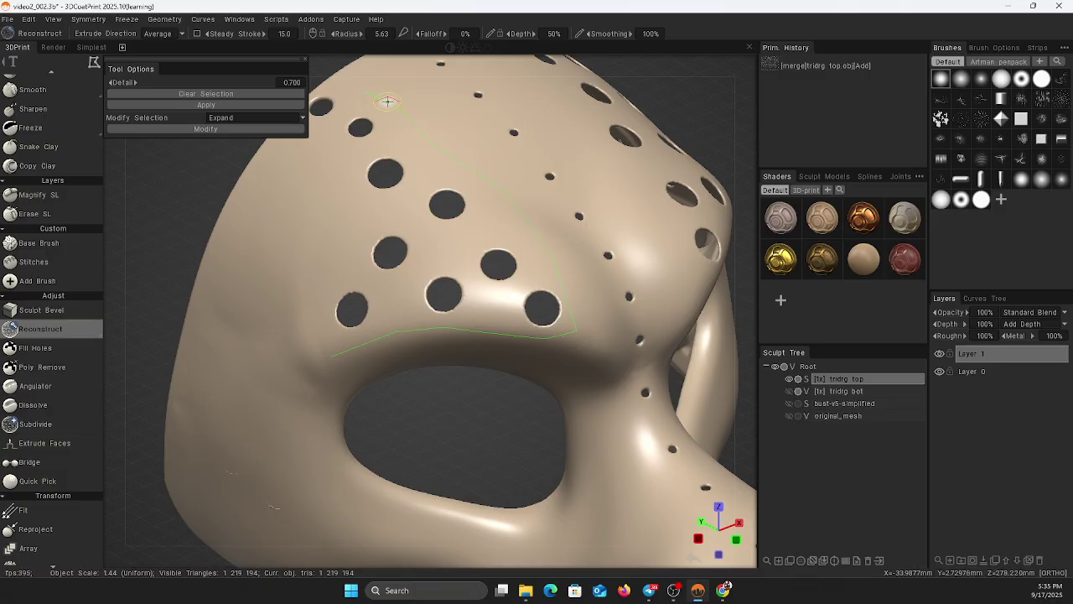
drag(388, 102, 353, 112)
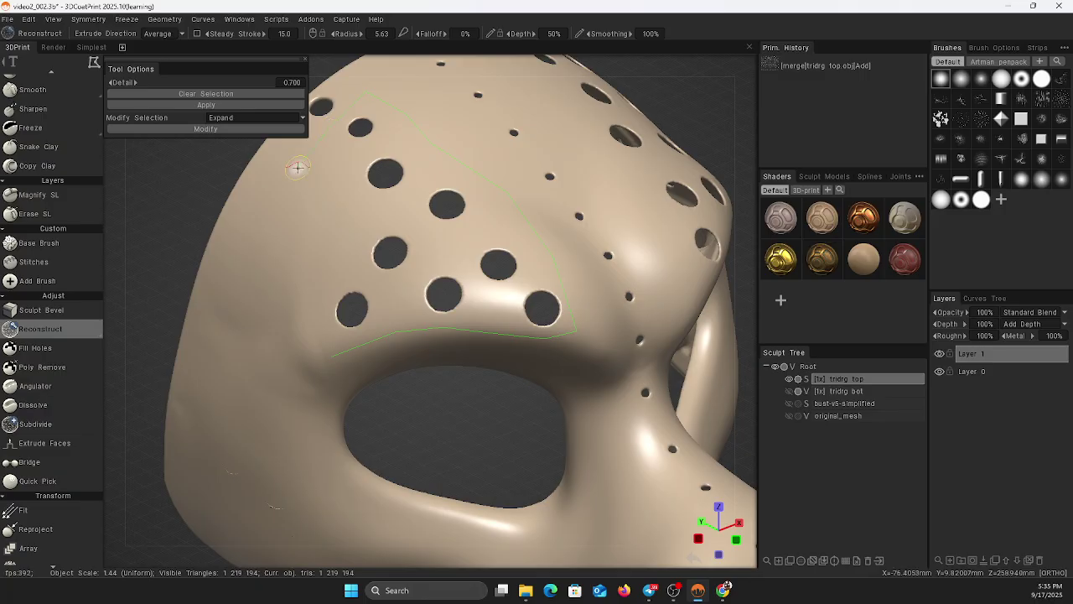
mouse_move(300, 202)
mouse_down()
mouse_move(300, 306)
mouse_move(331, 355)
mouse_up()
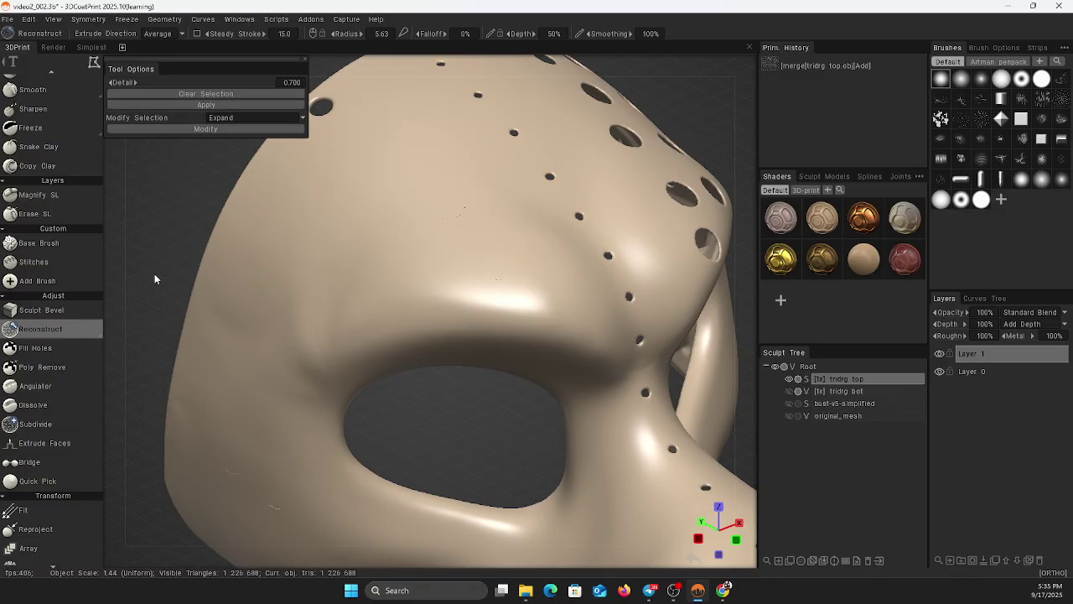
Reconstruct a small outlined area around the single remaining side hole near the rear edge of the head.
drag(156, 278, 215, 457)
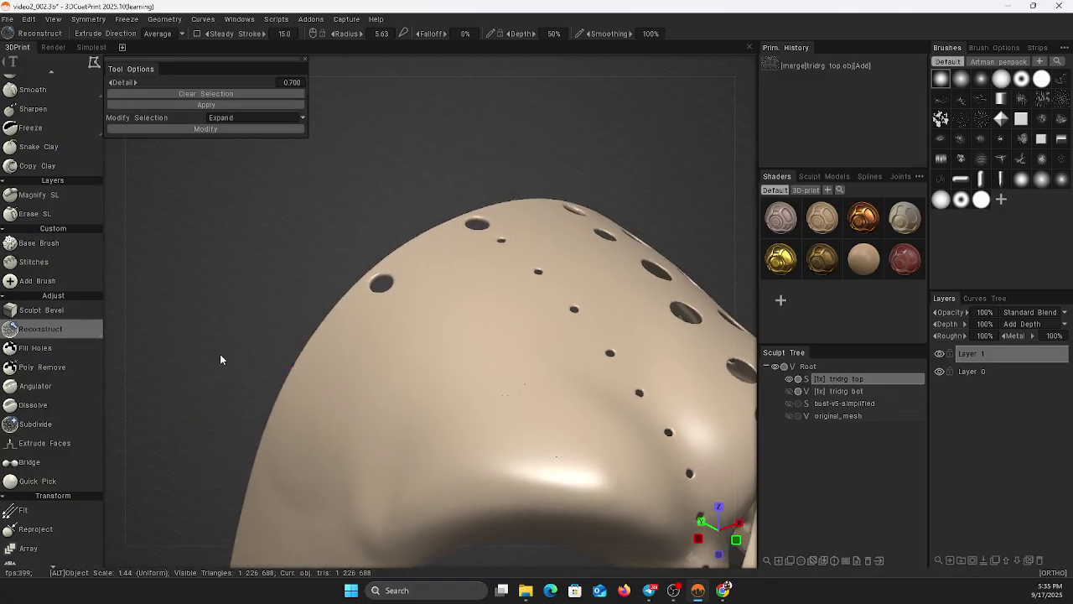
alt+drag(221, 358, 301, 392)
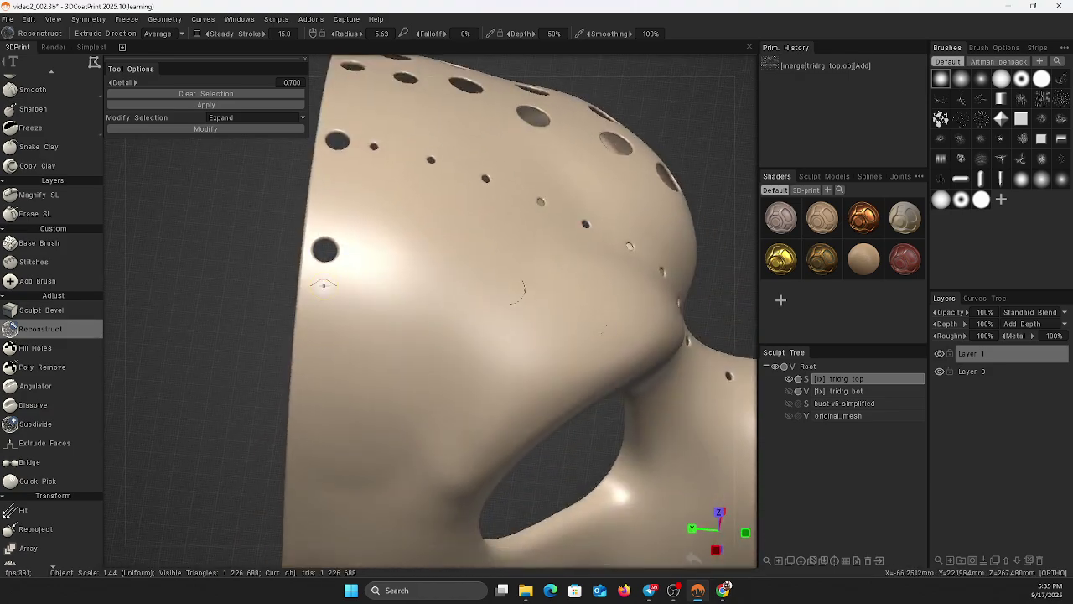
drag(370, 241, 307, 209)
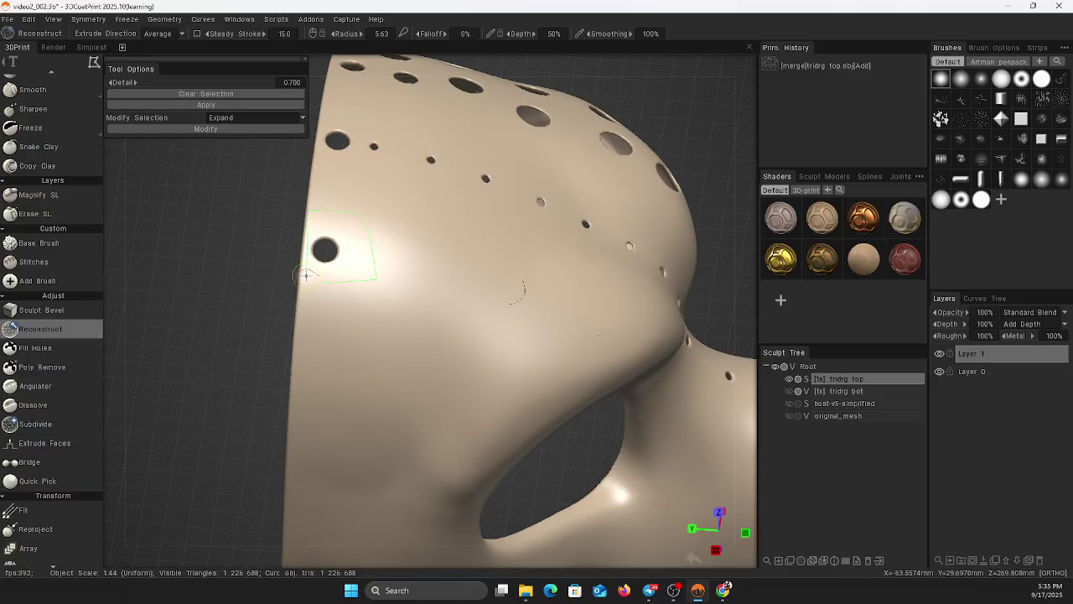
click(324, 280)
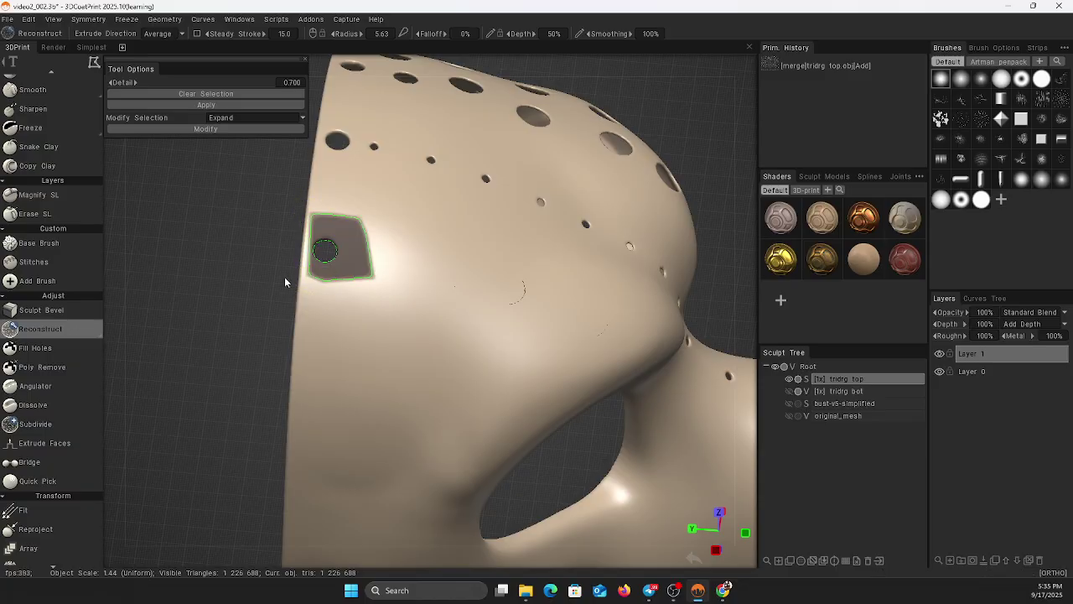
click(195, 105)
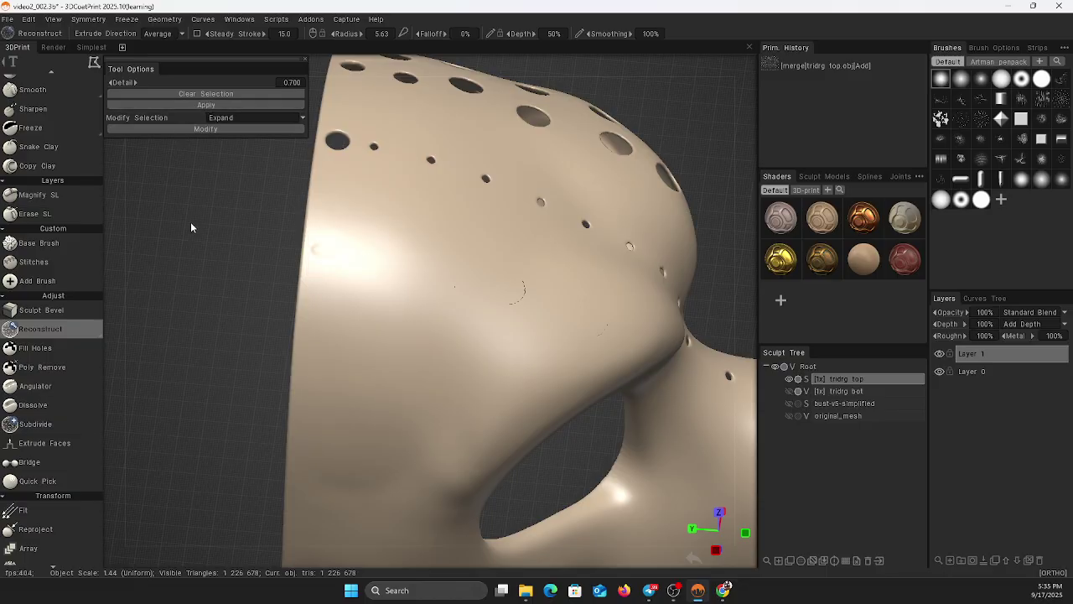
click(160, 276)
Reconstruct a long narrow strip around the centre-line holes from the top of the forehead down to the upper nose bridge.
alt+drag(193, 347, 47, 294)
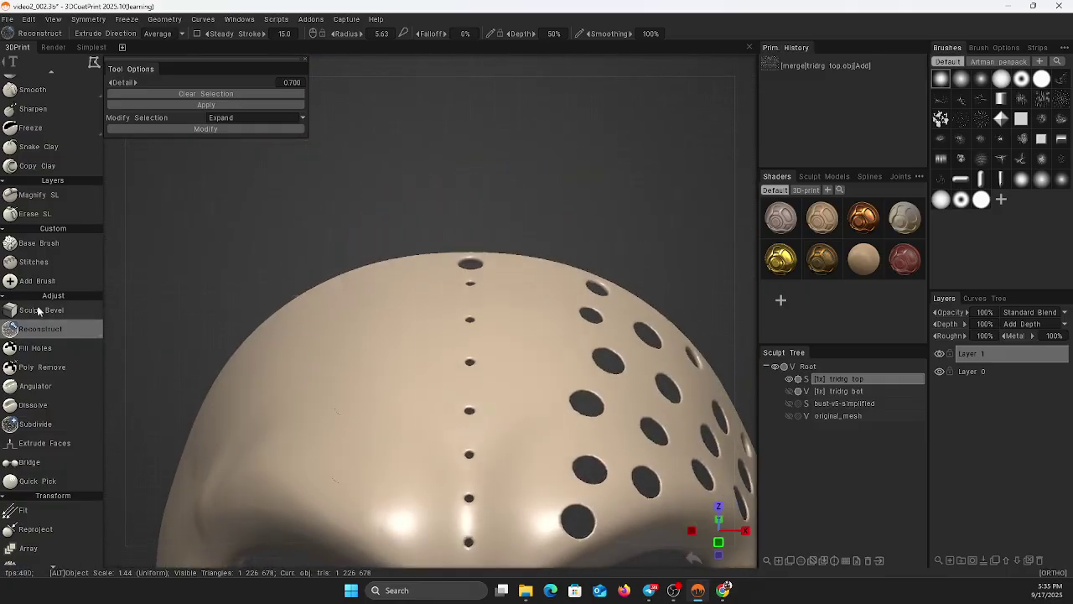
drag(271, 299, 334, 87)
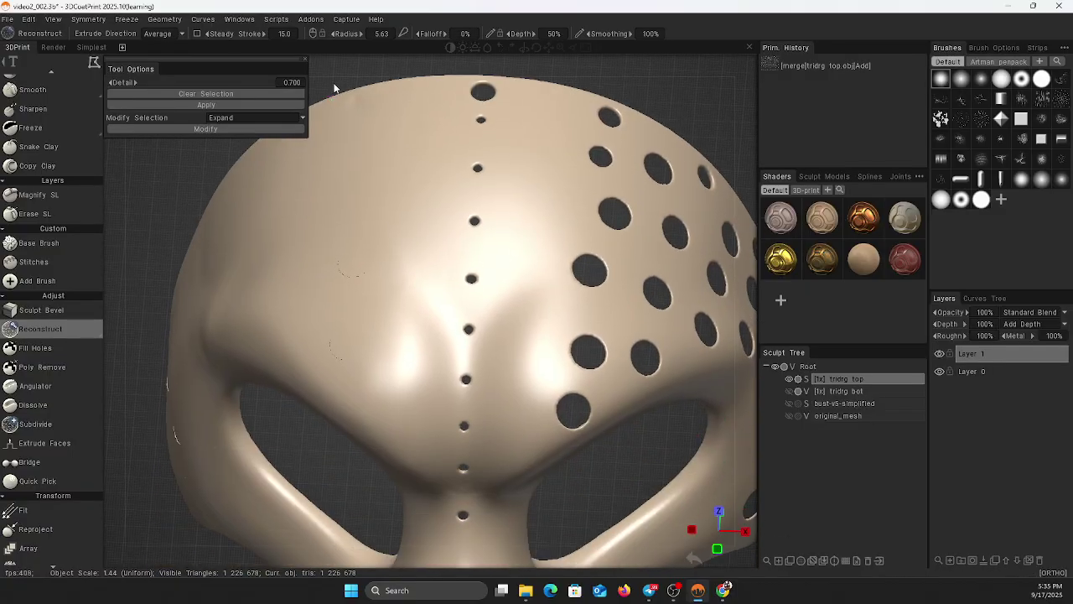
middle_drag(641, 477, 629, 452)
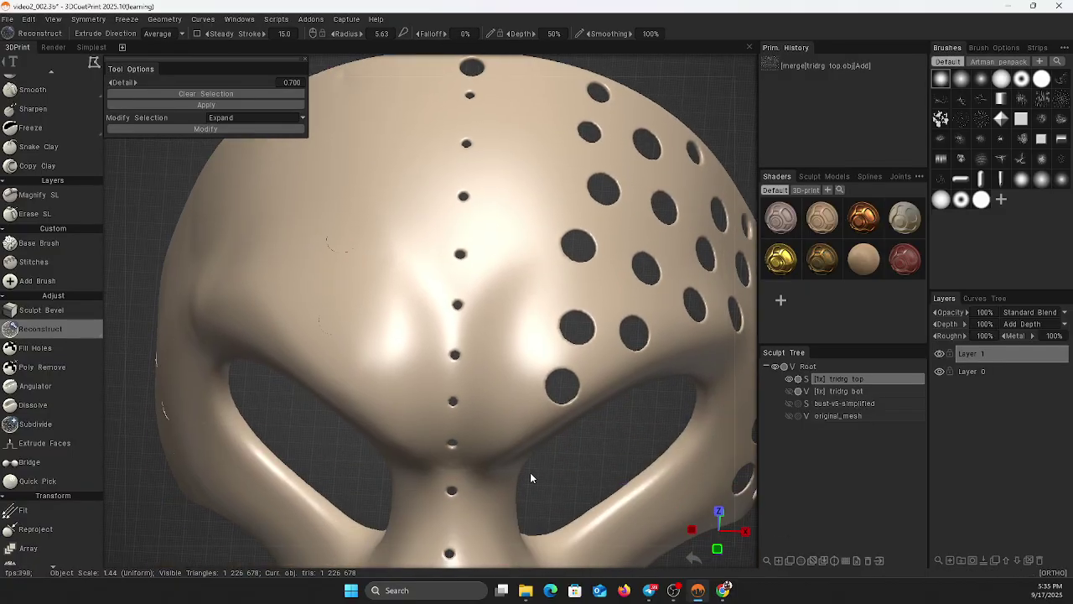
click(443, 517)
click(470, 514)
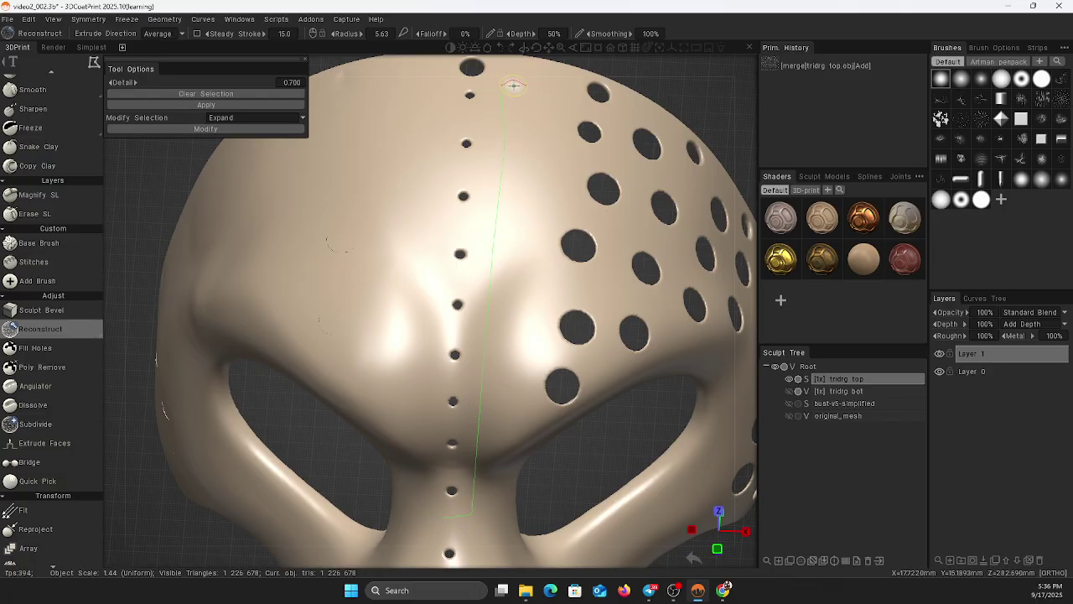
middle_drag(518, 86, 516, 132)
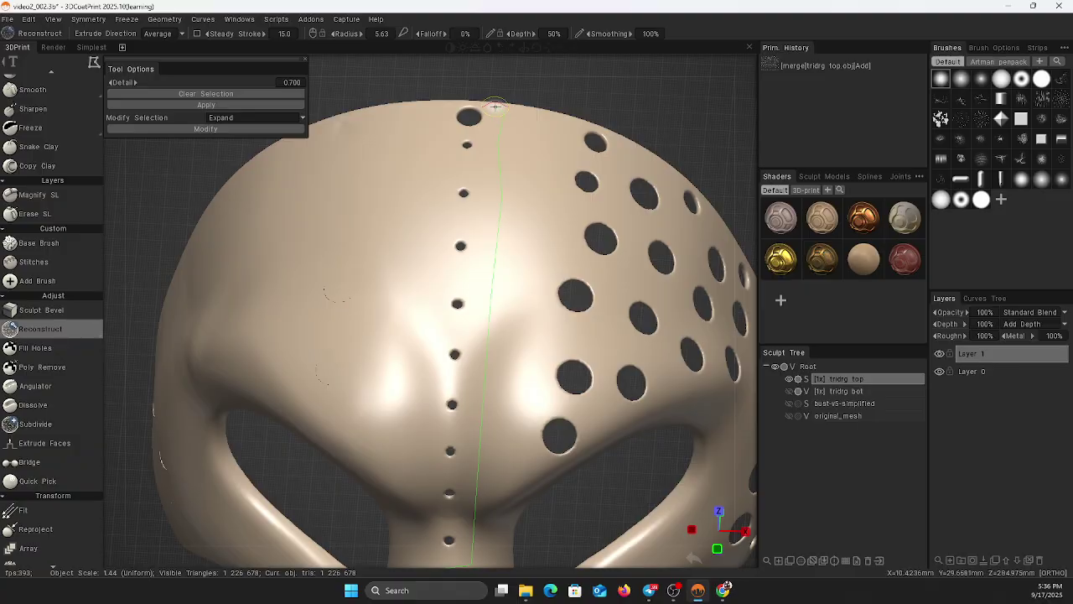
click(490, 102)
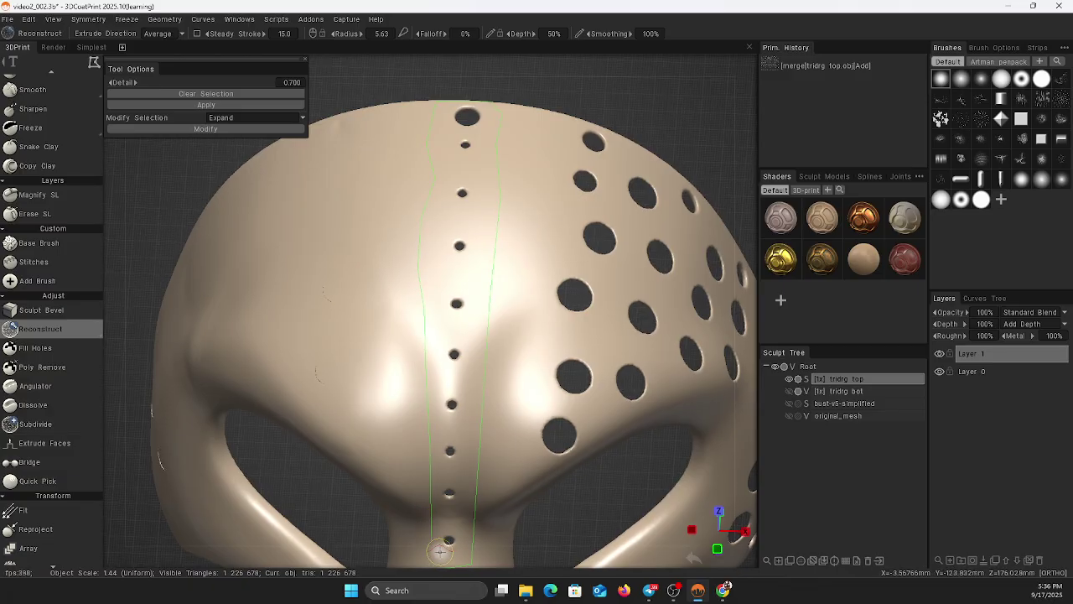
middle_drag(439, 550, 435, 505)
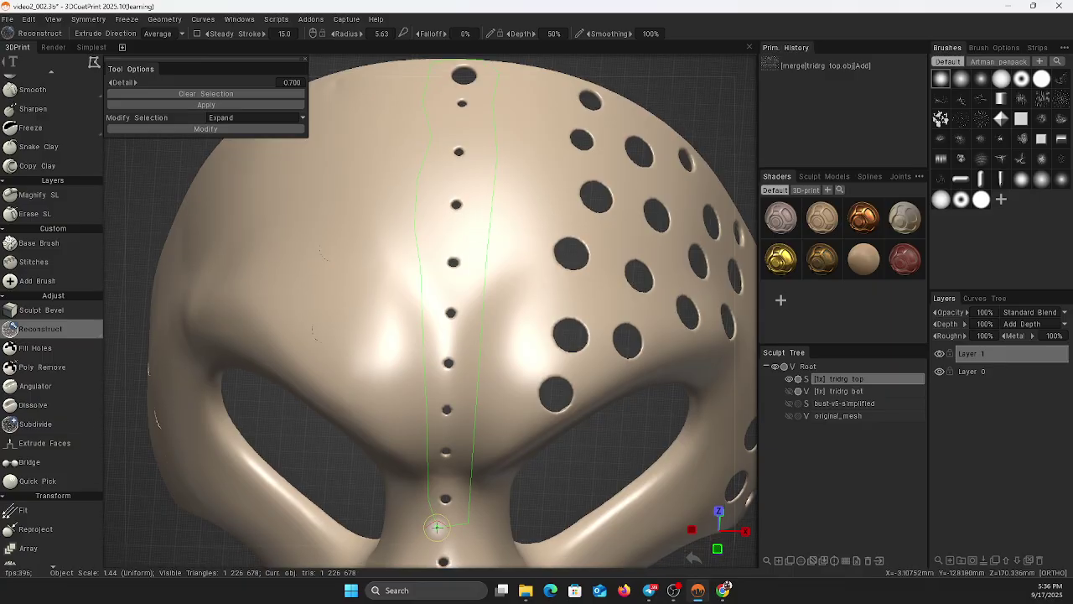
click(437, 526)
click(207, 105)
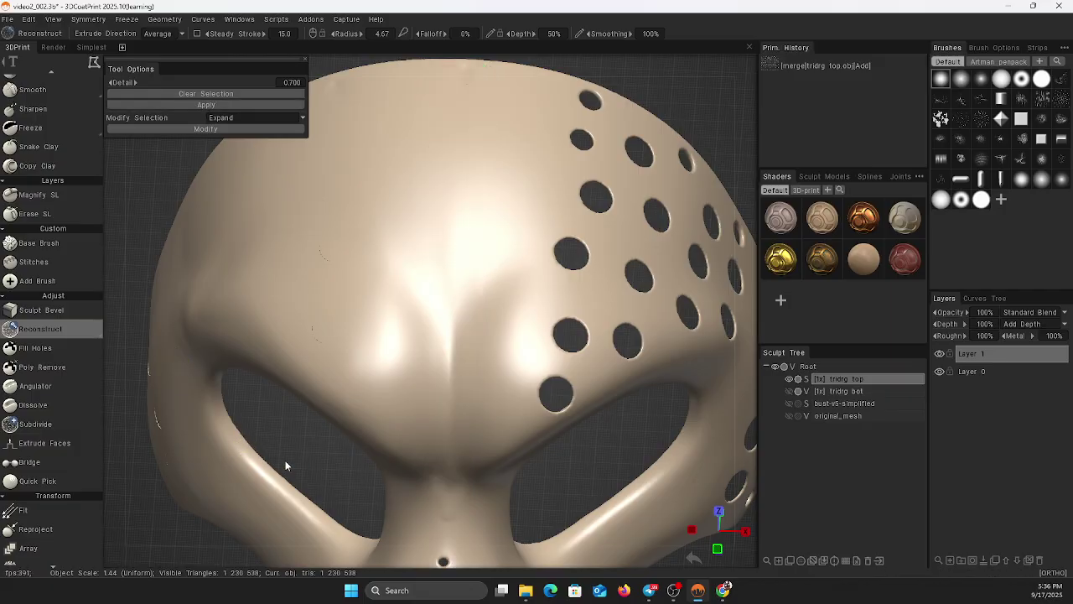
Reconstruct a narrow strip around the remaining centre-line holes running down the snout, from below the eyes to just above the muzzle edge.
scroll(285, 465, down, 5)
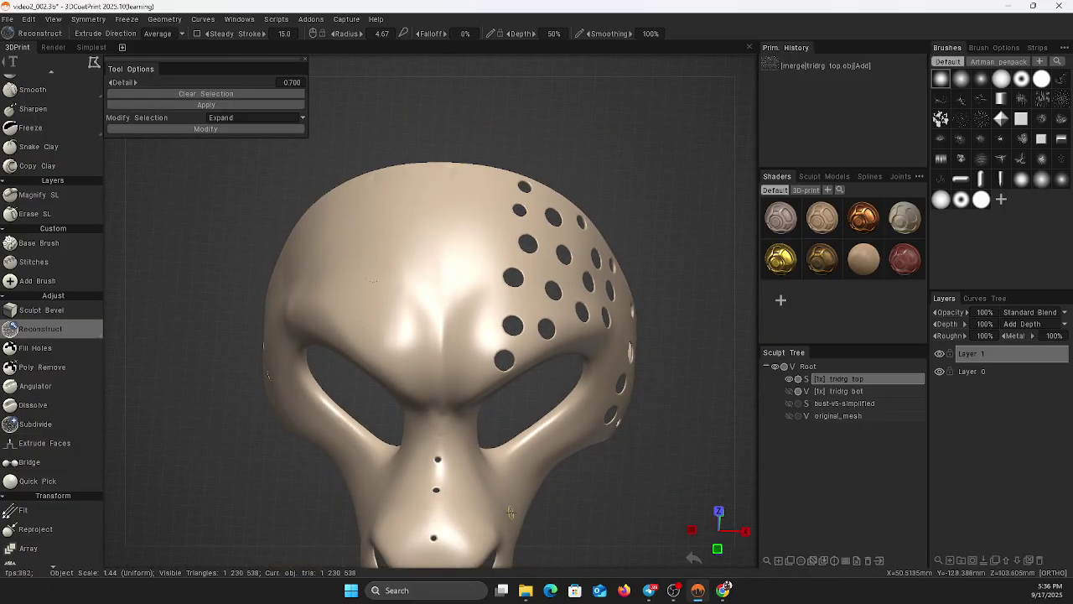
middle_drag(547, 509, 550, 387)
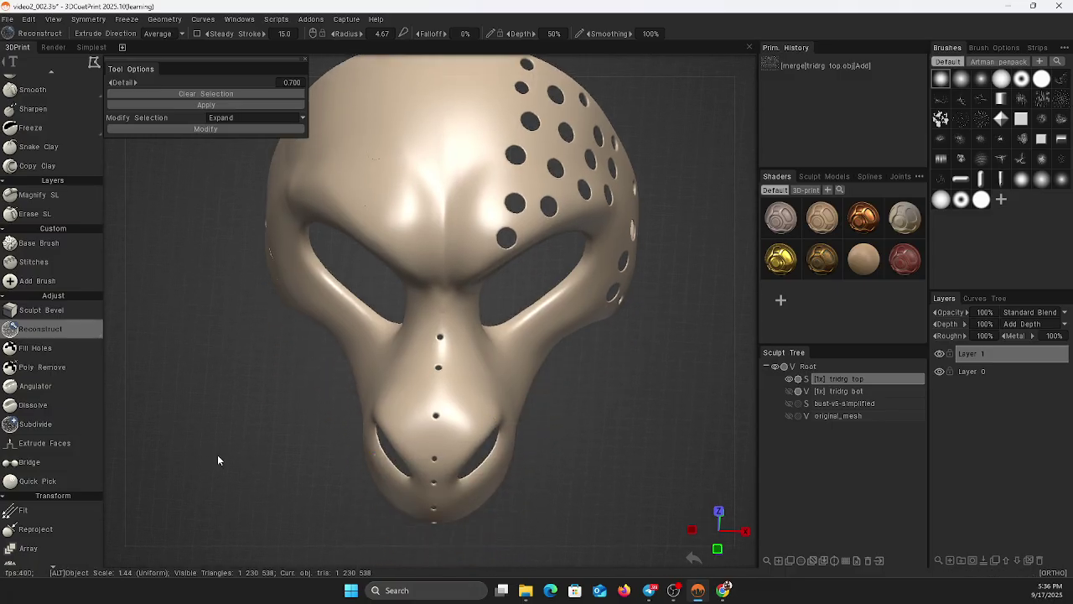
mouse_move(218, 458)
alt+mouse_down()
mouse_move(227, 395)
mouse_move(224, 426)
alt+mouse_up()
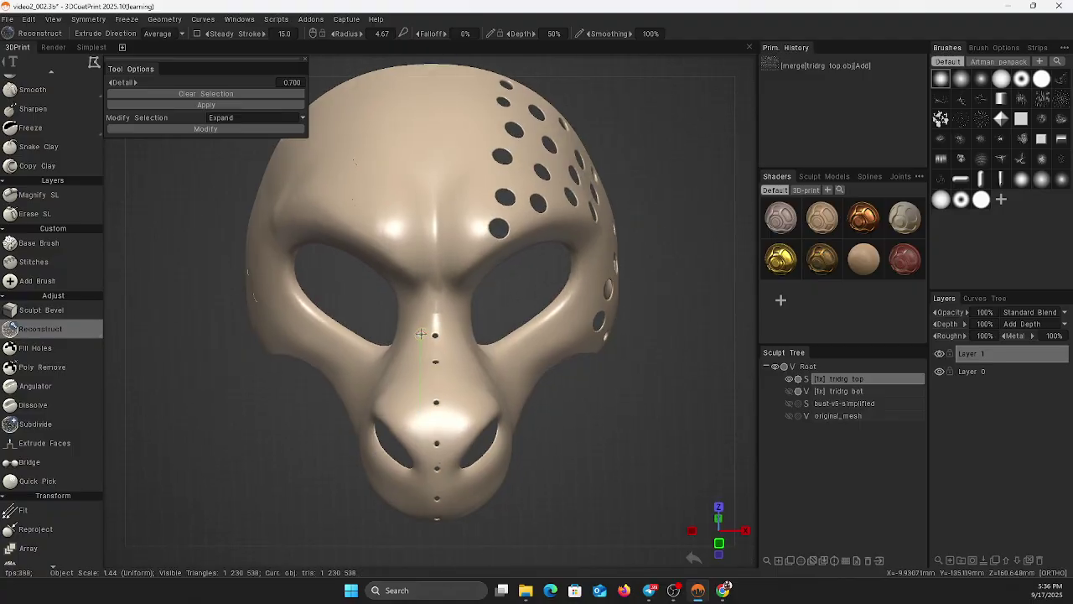
mouse_move(453, 326)
mouse_down()
mouse_move(450, 508)
mouse_move(431, 510)
mouse_move(421, 482)
mouse_move(420, 420)
mouse_up()
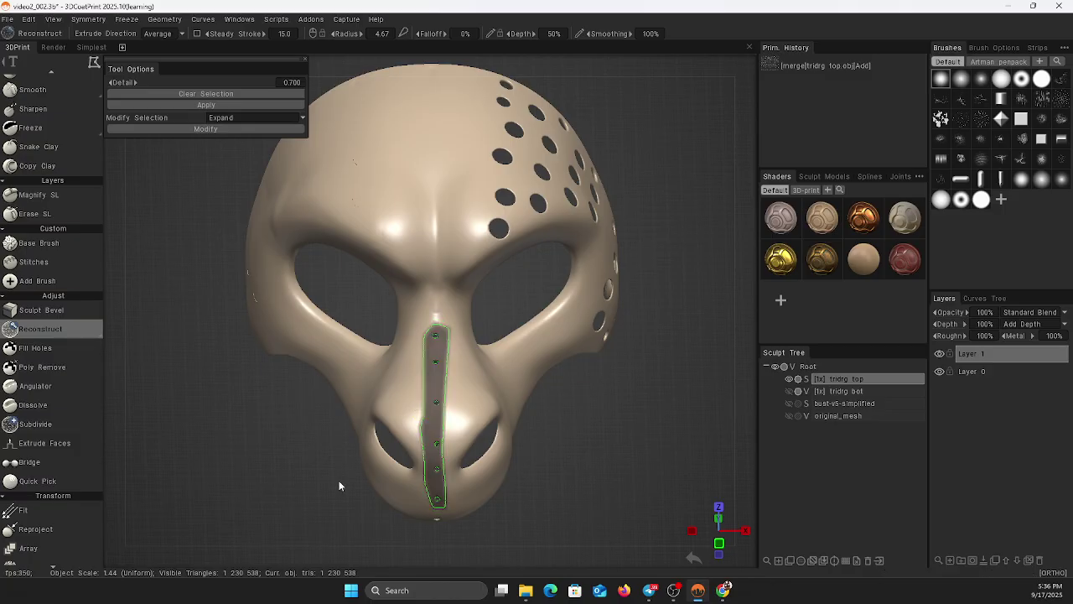
click(188, 108)
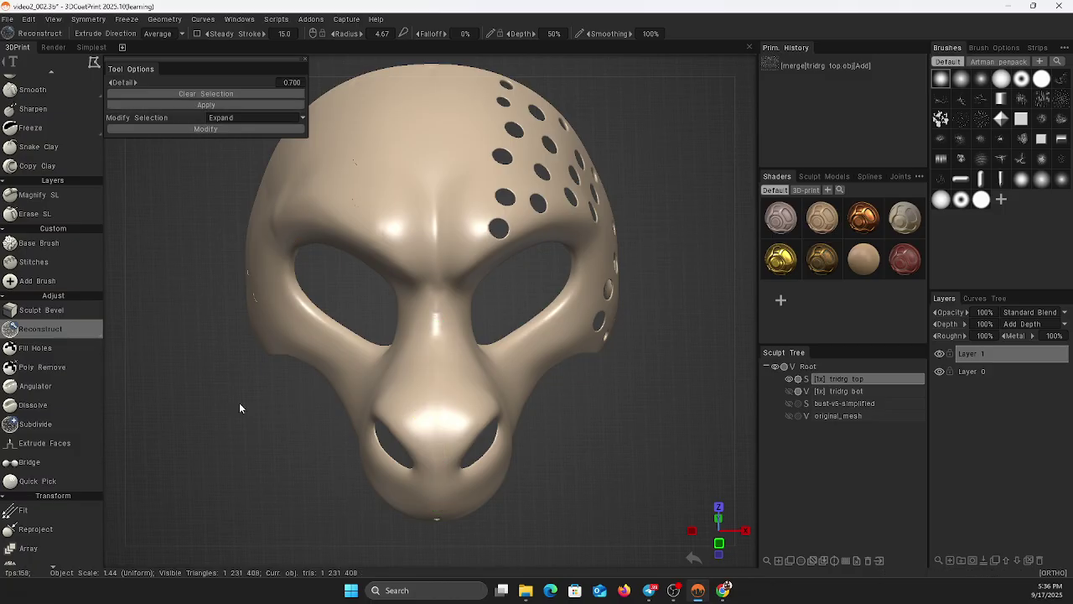
Reconstruct a small outlined area around the last centre hole on the muzzle tip, seen from below, near its lower edge.
drag(239, 403, 283, 298)
middle_drag(441, 249, 423, 410)
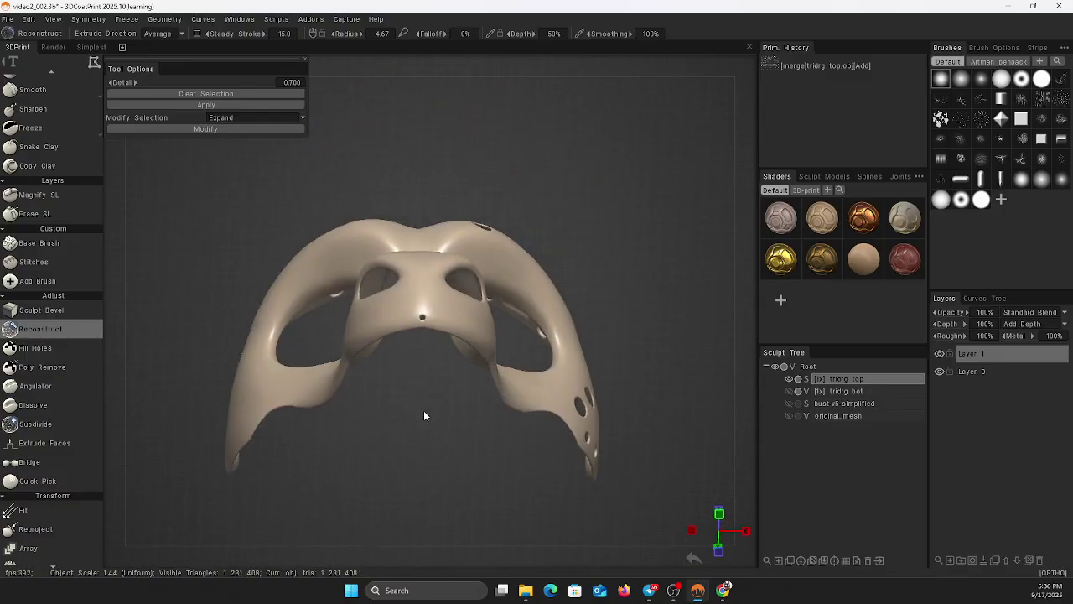
alt+drag(424, 415, 394, 419)
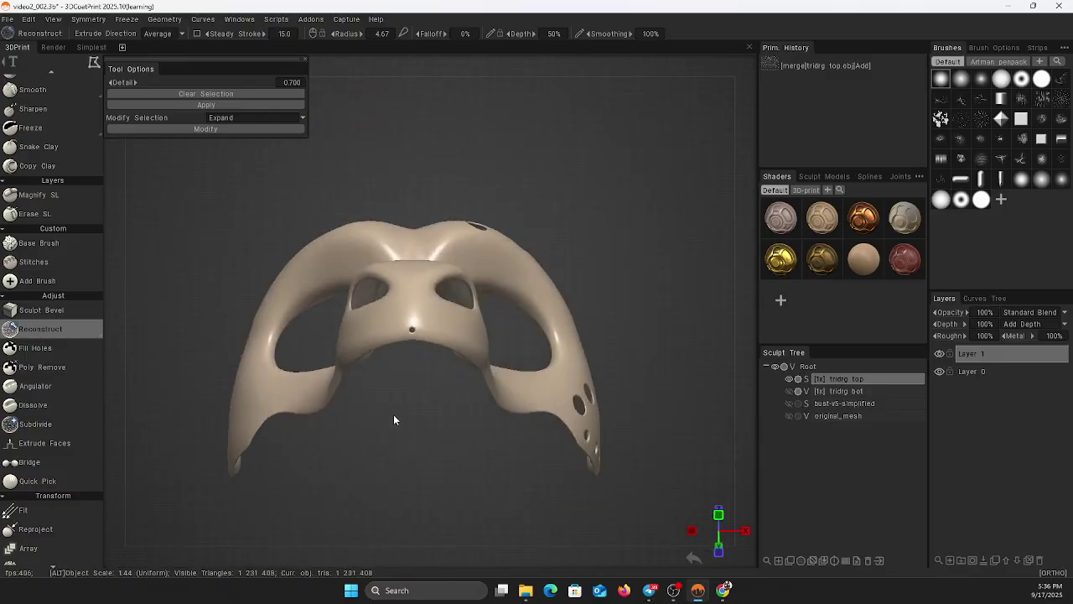
mouse_move(394, 420)
alt+right_down()
mouse_move(515, 424)
mouse_move(669, 408)
alt+right_up()
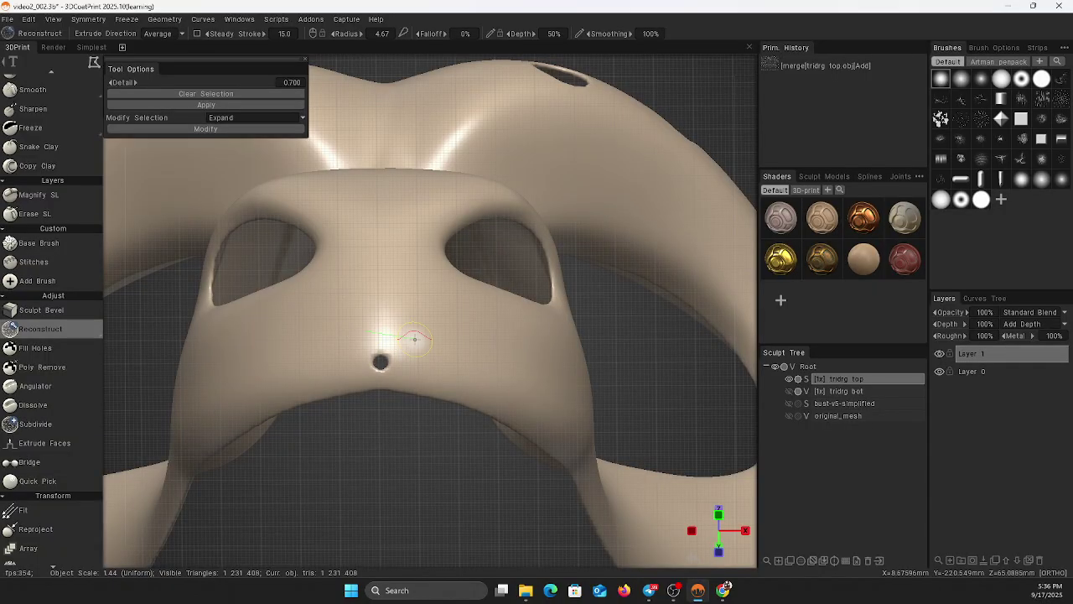
mouse_move(414, 338)
mouse_down()
mouse_move(405, 367)
mouse_move(377, 381)
mouse_move(346, 370)
mouse_move(345, 343)
mouse_move(369, 333)
mouse_up()
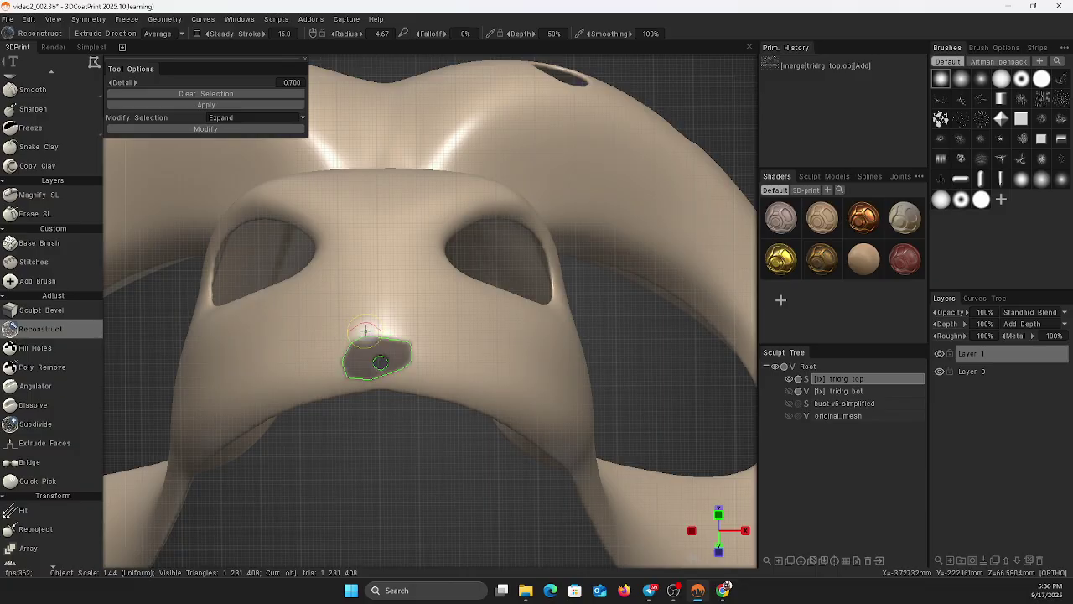
click(202, 108)
Examine the reconstructed mask from the front and below, checking the forehead, snout and closed side for leftover holes or flaws.
mouse_move(416, 469)
alt+mouse_down()
mouse_move(366, 476)
mouse_move(424, 488)
mouse_move(240, 502)
mouse_move(382, 478)
mouse_move(351, 485)
alt+mouse_up()
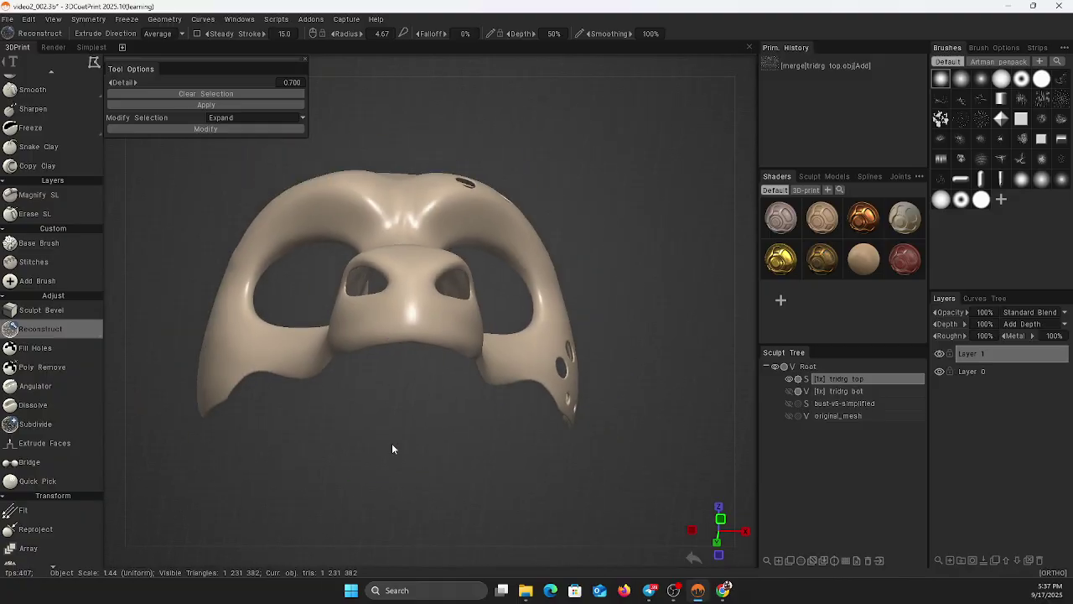
mouse_move(392, 443)
mouse_down()
mouse_move(318, 454)
mouse_move(438, 457)
mouse_move(314, 468)
mouse_move(501, 493)
mouse_move(530, 514)
mouse_up()
alt+middle_drag(349, 448, 578, 568)
alt+drag(480, 503, 332, 510)
middle_drag(453, 480, 289, 492)
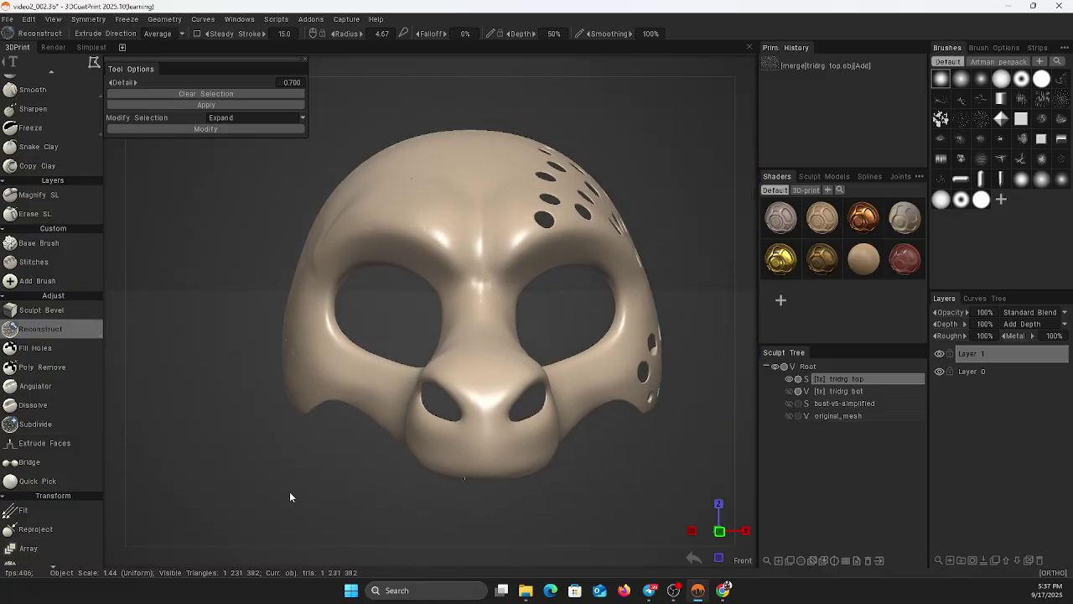
mouse_move(289, 497)
alt+mouse_down()
mouse_move(299, 499)
mouse_move(271, 500)
mouse_move(349, 506)
mouse_move(294, 495)
alt+mouse_up()
alt+right_drag(251, 404, 428, 391)
alt+middle_drag(367, 349, 461, 348)
alt+right_drag(217, 410, 106, 411)
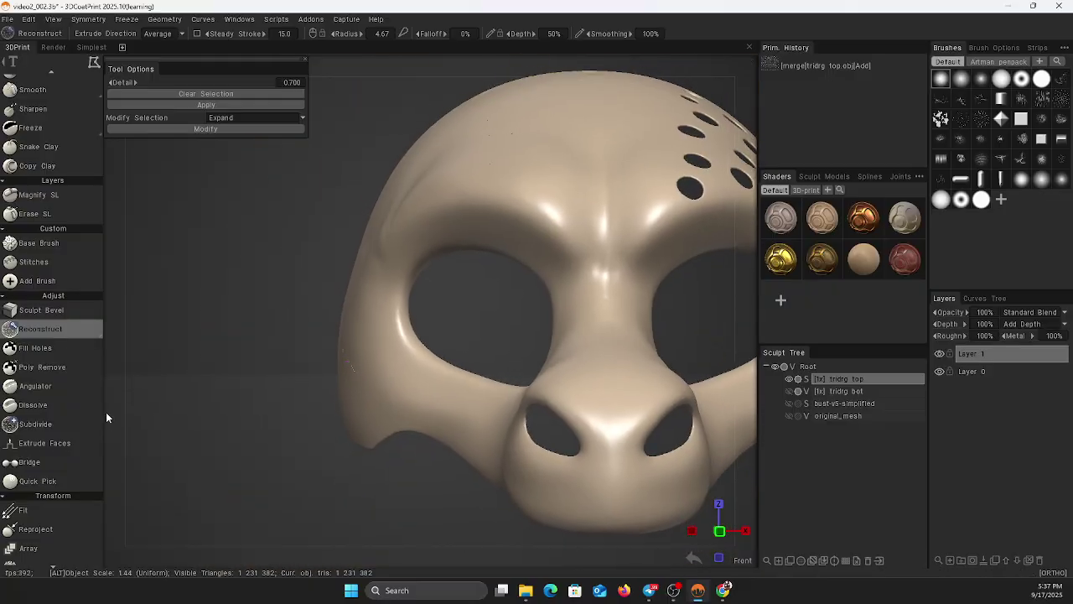
alt+middle_drag(353, 431, 213, 438)
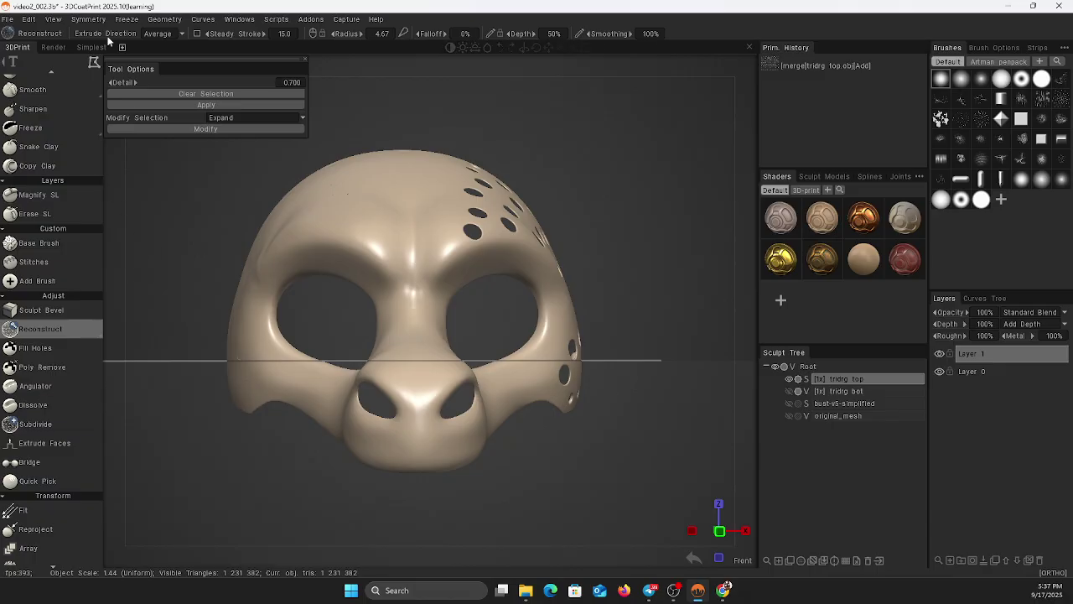
Set the X, Y, Z Mirror symmetry to only the X axis in Global Space, keeping the symmetry plane shown.
click(87, 19)
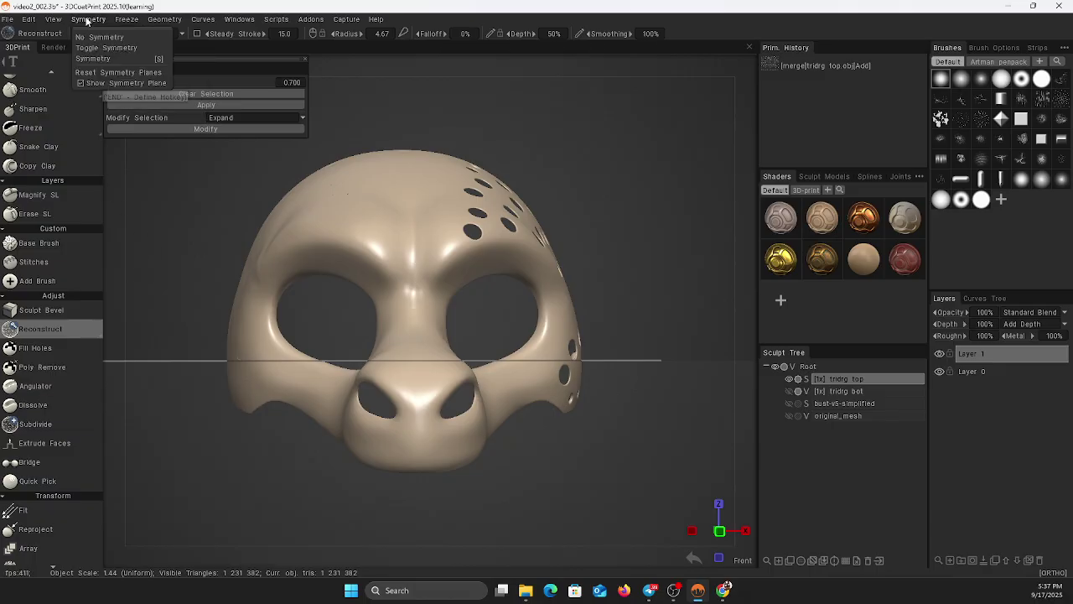
click(95, 59)
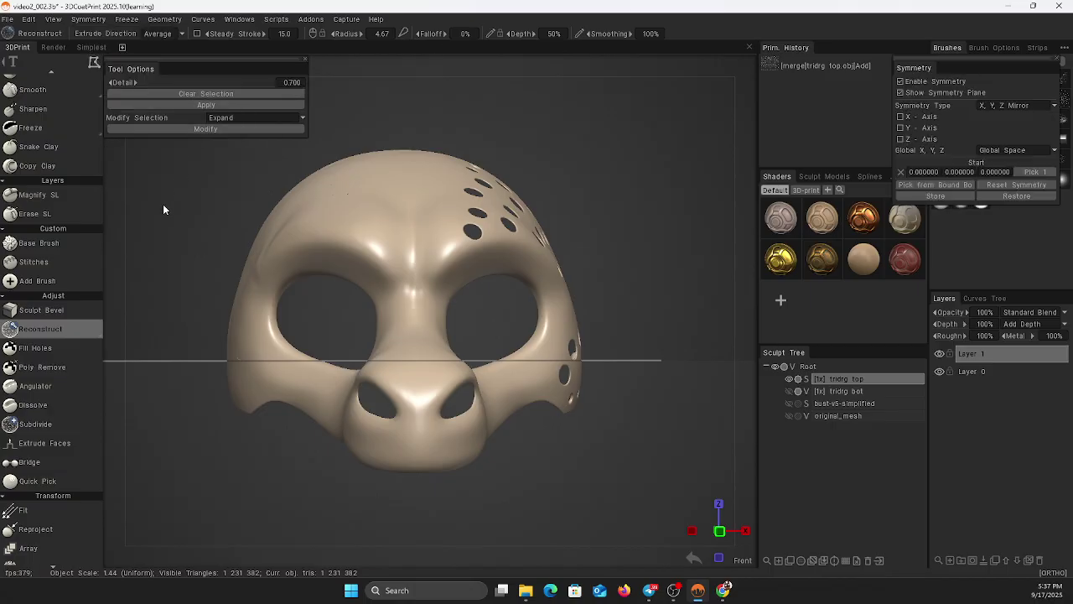
mouse_move(984, 66)
mouse_down()
mouse_move(376, 185)
mouse_move(210, 377)
mouse_move(210, 415)
mouse_up()
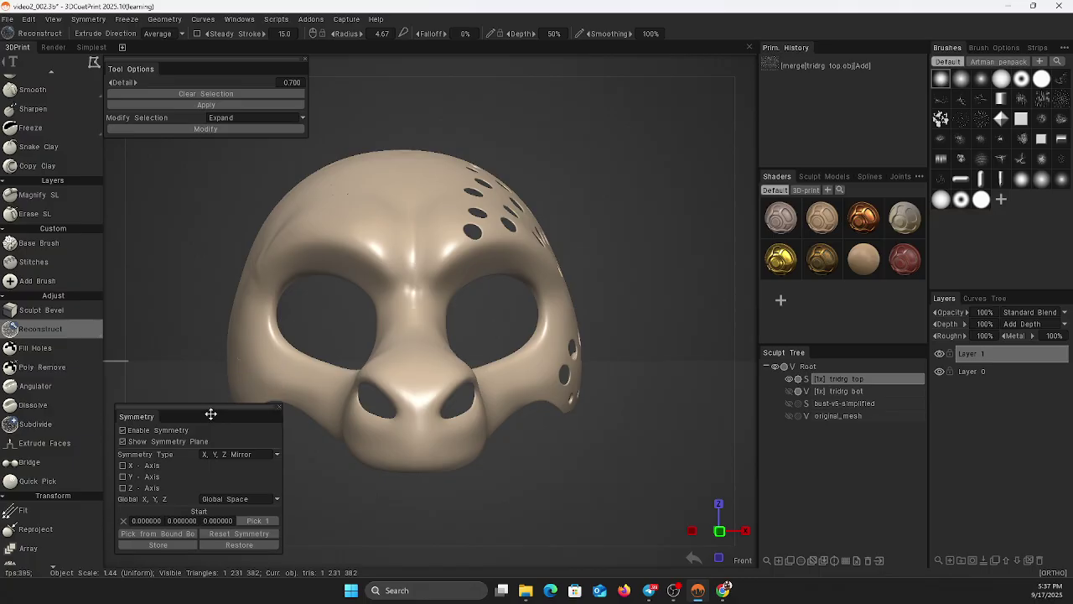
click(123, 477)
click(124, 477)
click(123, 466)
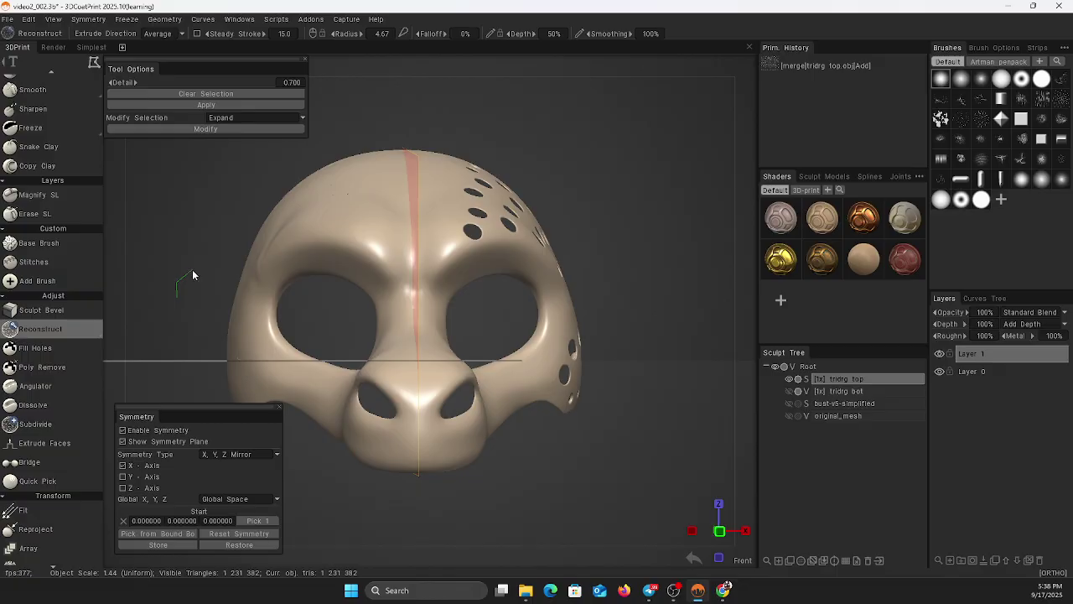
Switch to the Smooth brush with a radius of 17.4 and 5% smoothing for the closed side of the mask.
scroll(92, 218, up, 6)
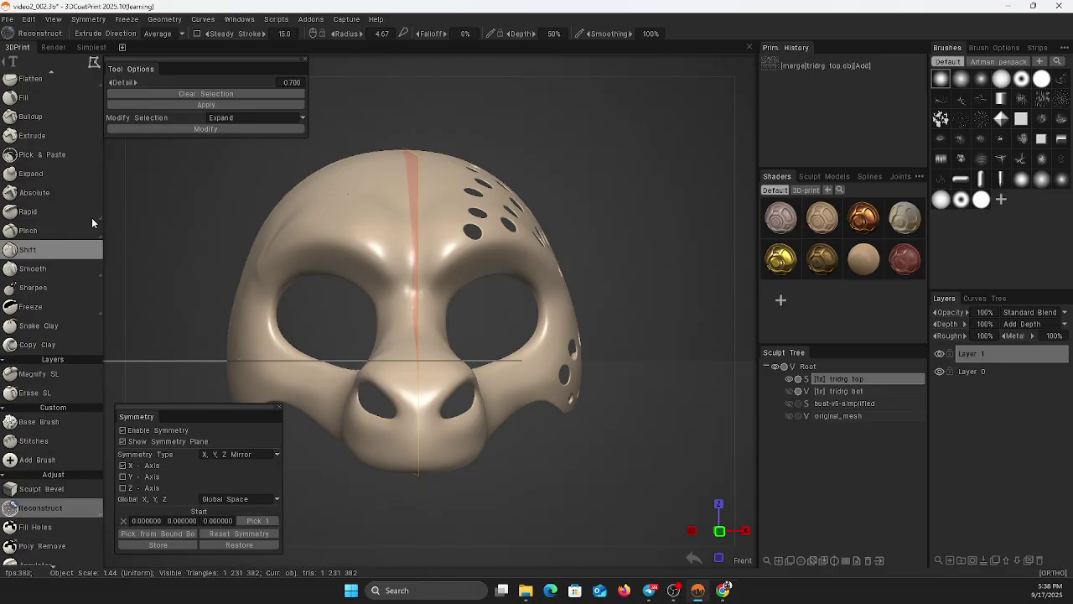
scroll(84, 212, down, 4)
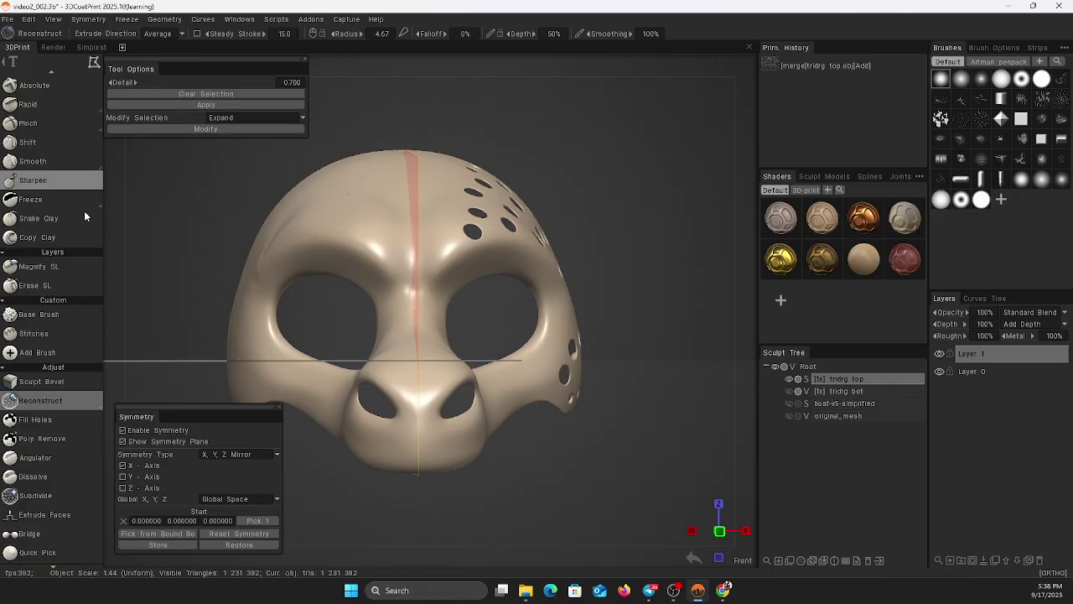
mouse_move(43, 160)
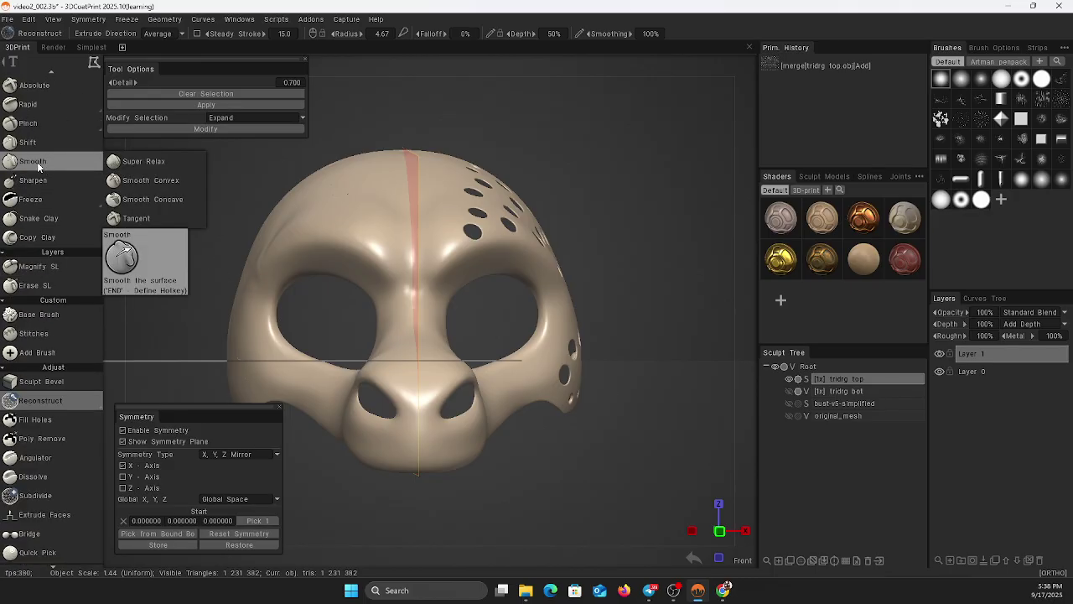
click(38, 163)
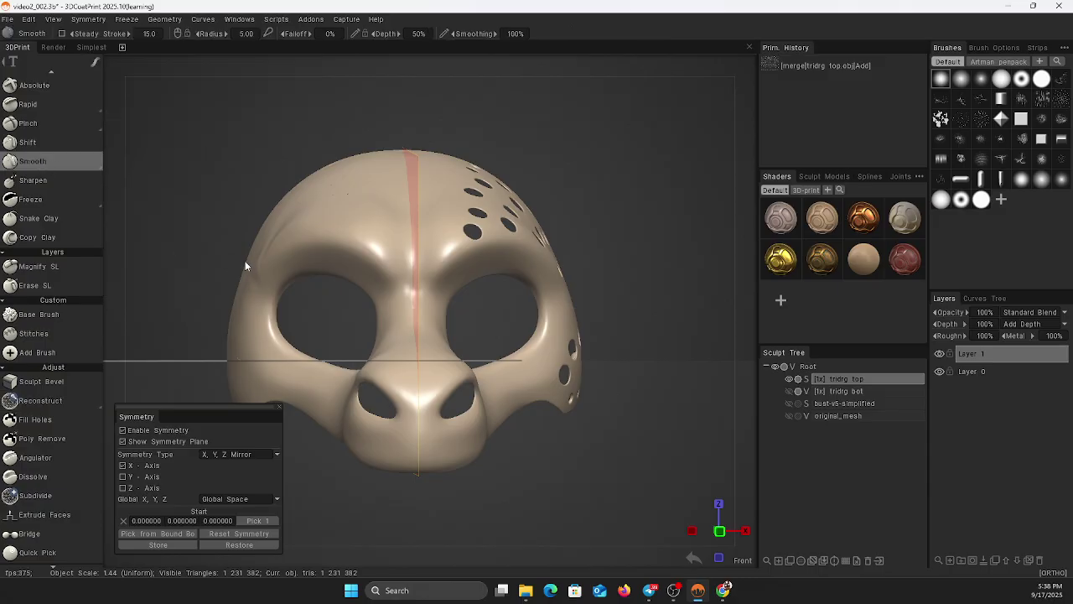
drag(216, 233, 253, 291)
mouse_move(50, 167)
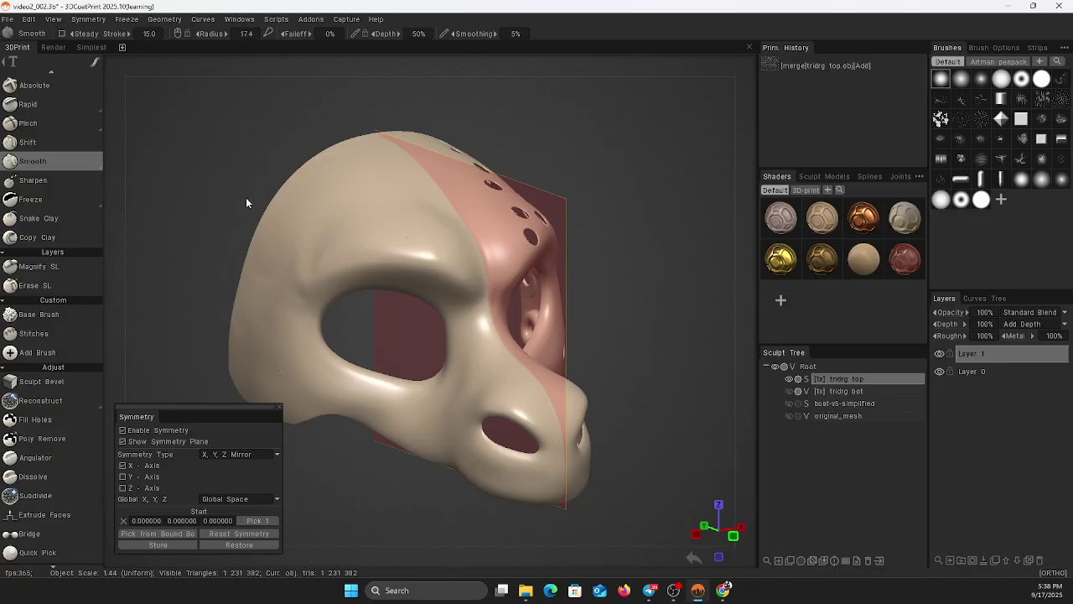
Mirror the hole-free half of tridrg top across the X symmetry plane onto the perforated half.
drag(195, 194, 144, 181)
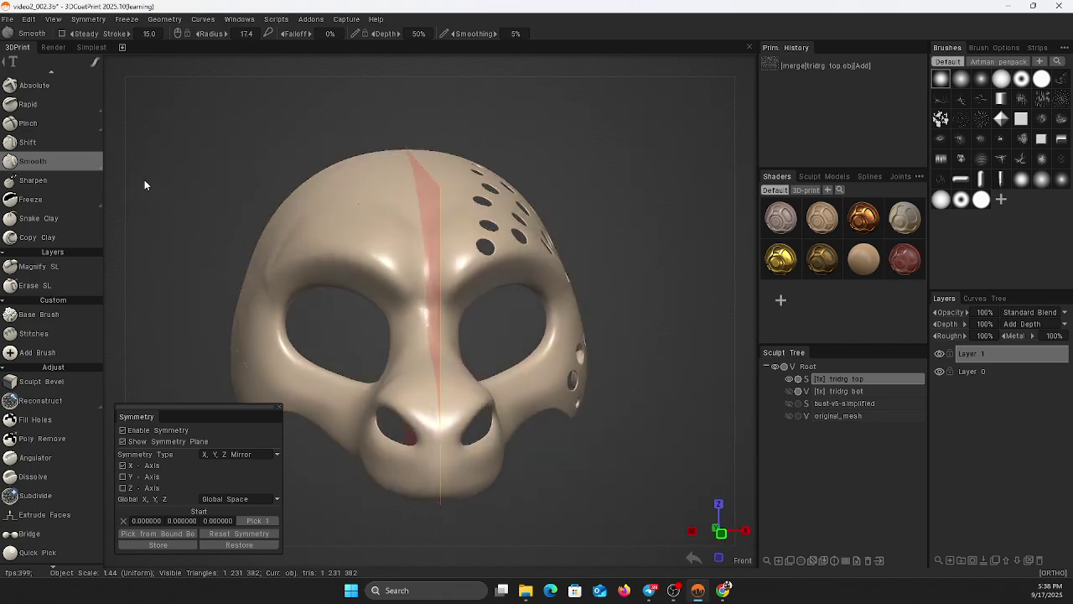
click(164, 19)
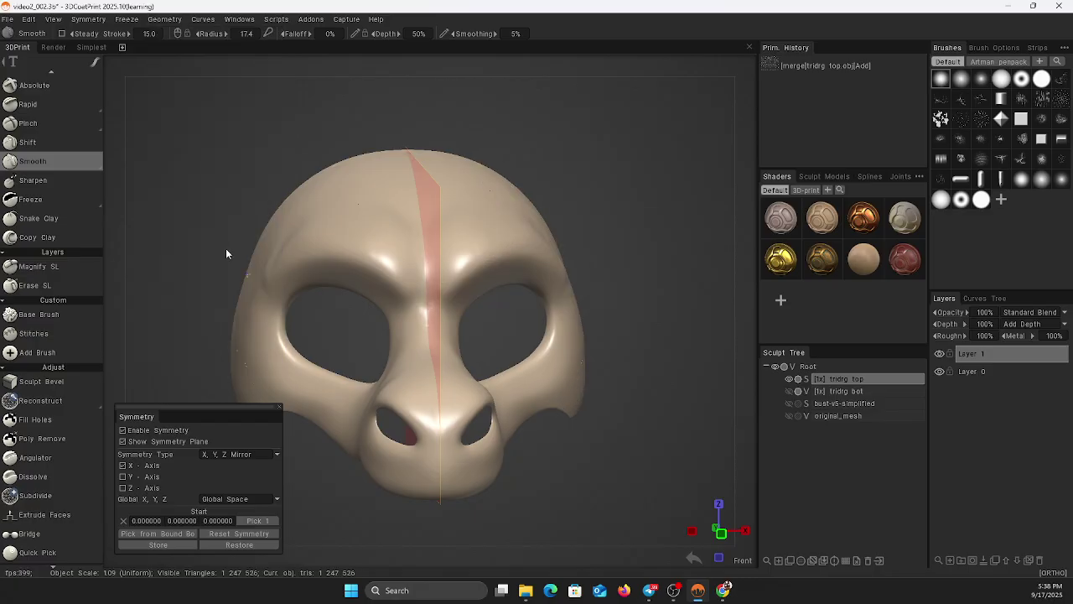
drag(226, 250, 248, 238)
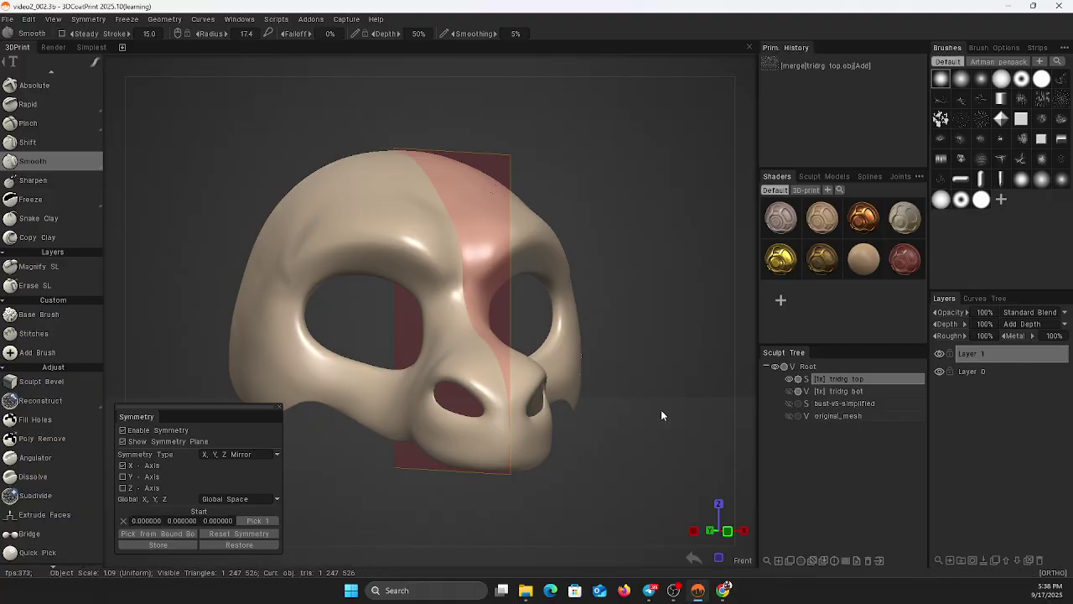
Show the tridrg bot jaw mesh together with tridrg top and bring the jaw into view.
drag(661, 410, 681, 395)
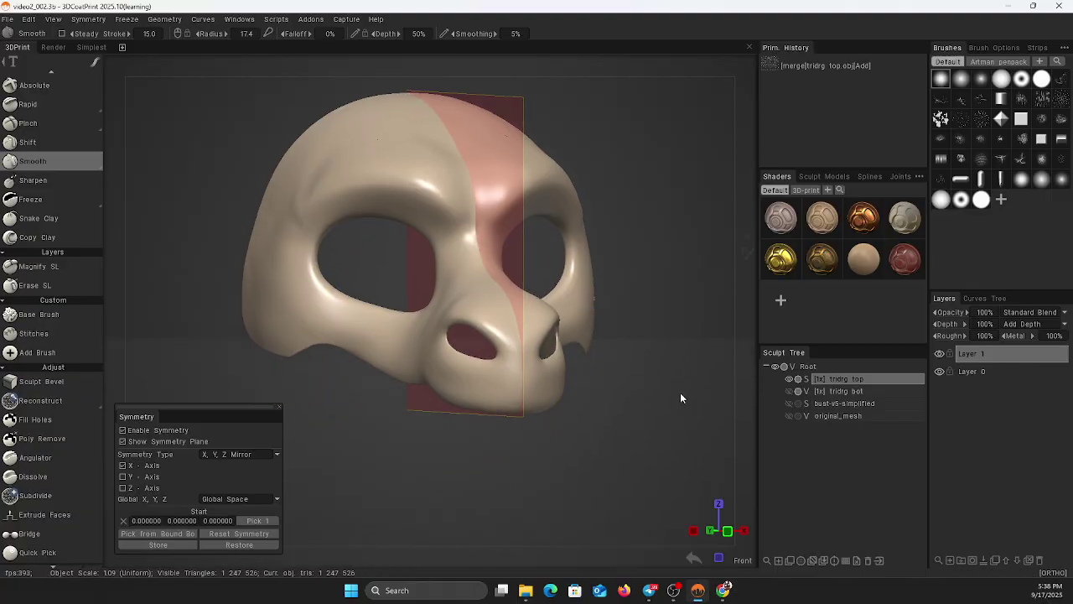
click(790, 391)
middle_drag(446, 462, 498, 411)
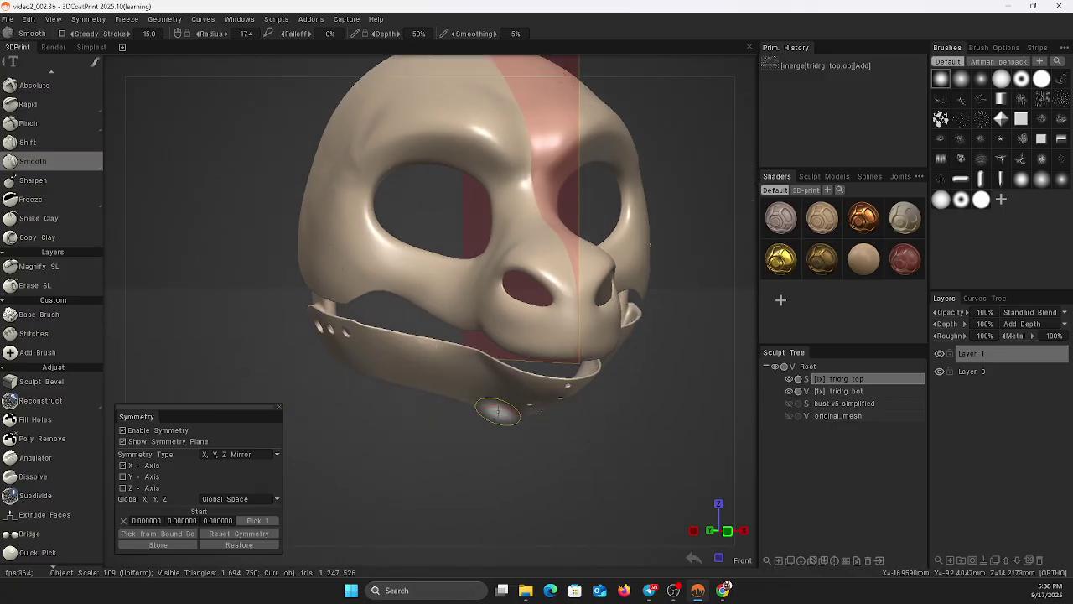
Make tridrg bot the current mesh and use Reconstruct to close the three holes at the hinge end of its left side.
drag(379, 453, 512, 444)
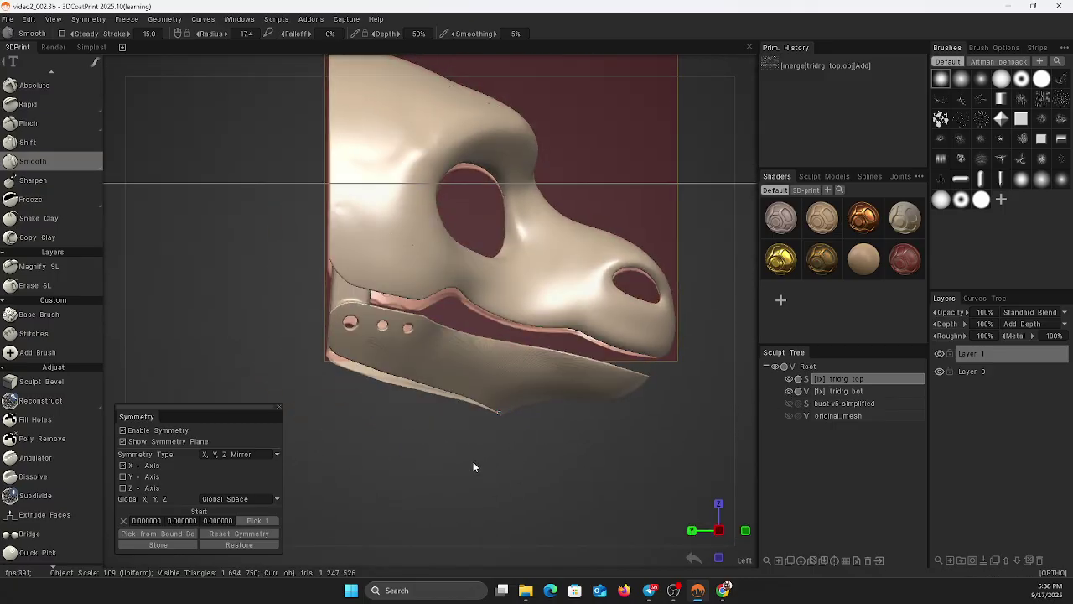
right_drag(473, 461, 636, 452)
drag(436, 457, 410, 485)
scroll(81, 330, down, 1)
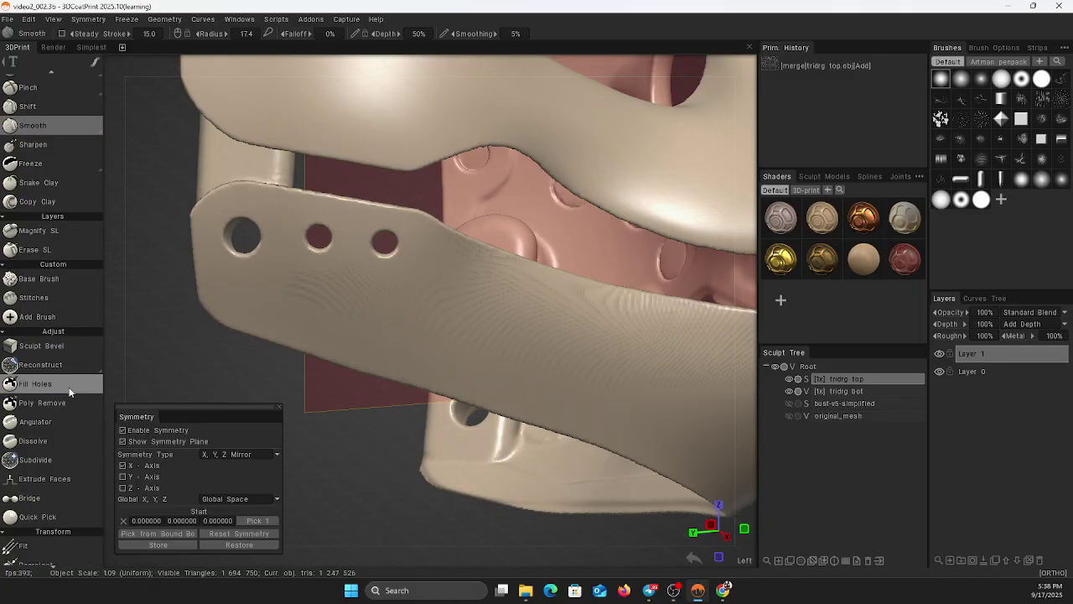
click(55, 368)
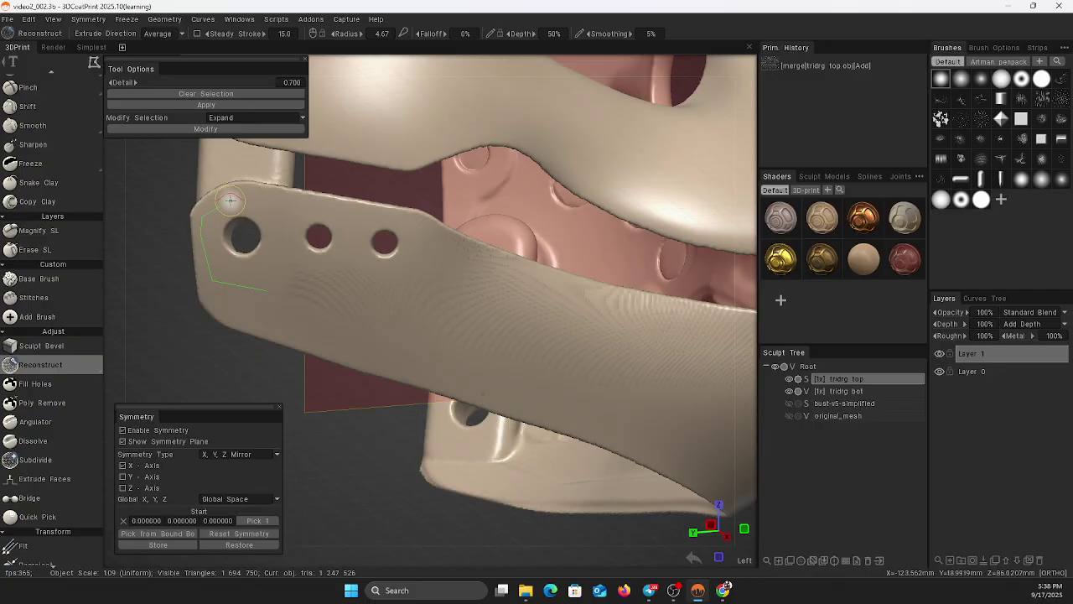
mouse_move(355, 213)
mouse_down()
mouse_move(417, 220)
mouse_move(444, 252)
mouse_move(369, 303)
mouse_move(276, 299)
mouse_move(230, 266)
mouse_move(211, 228)
mouse_up()
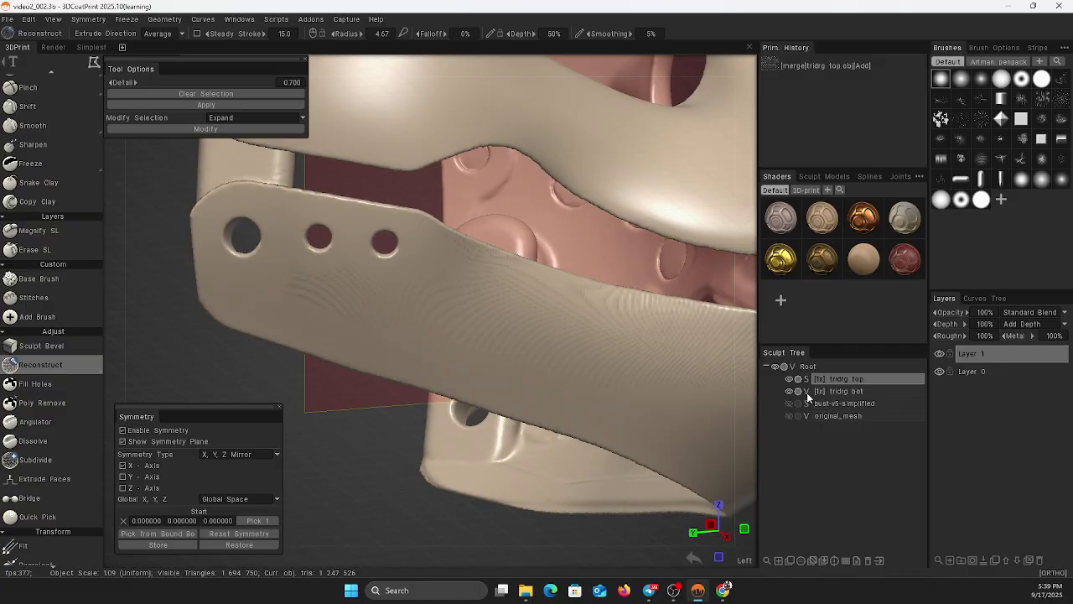
click(839, 391)
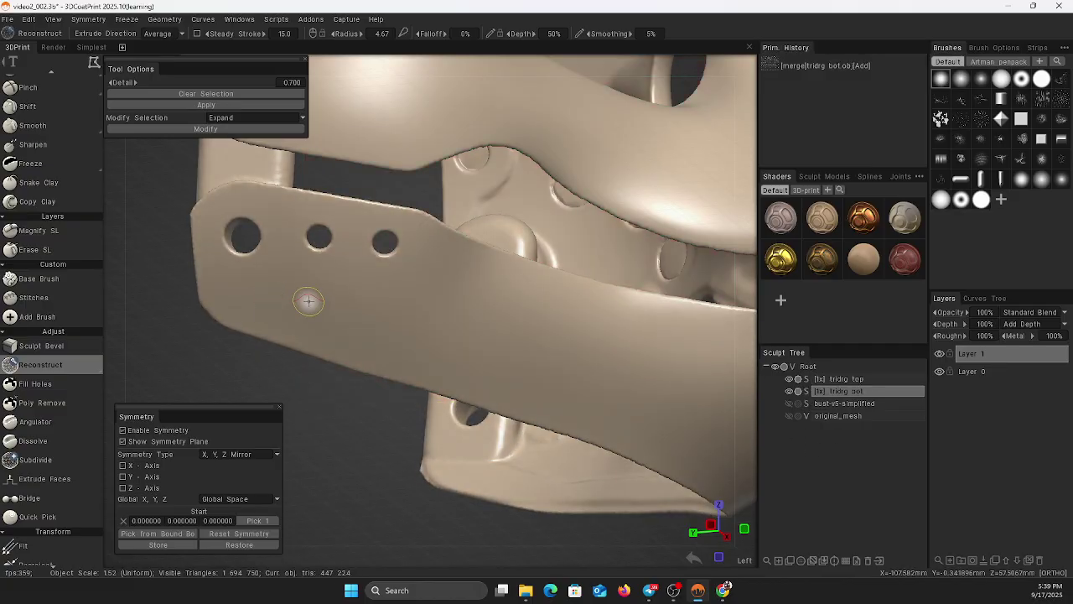
mouse_move(307, 298)
mouse_down()
mouse_move(234, 288)
mouse_move(209, 261)
mouse_up()
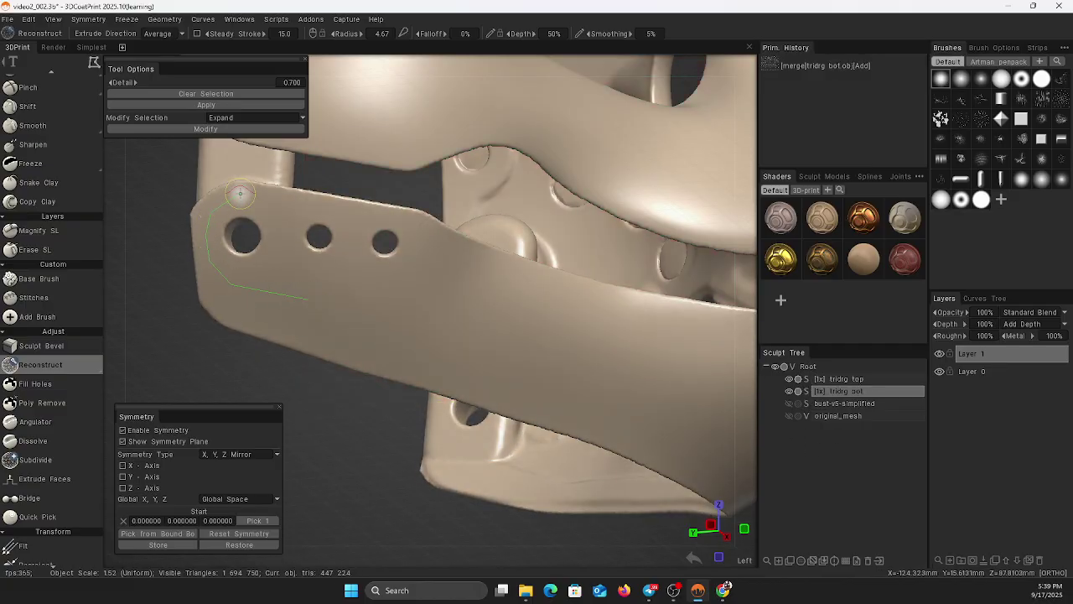
mouse_move(240, 194)
mouse_down()
mouse_move(367, 214)
mouse_move(411, 232)
mouse_move(439, 262)
mouse_move(359, 304)
mouse_move(302, 301)
mouse_up()
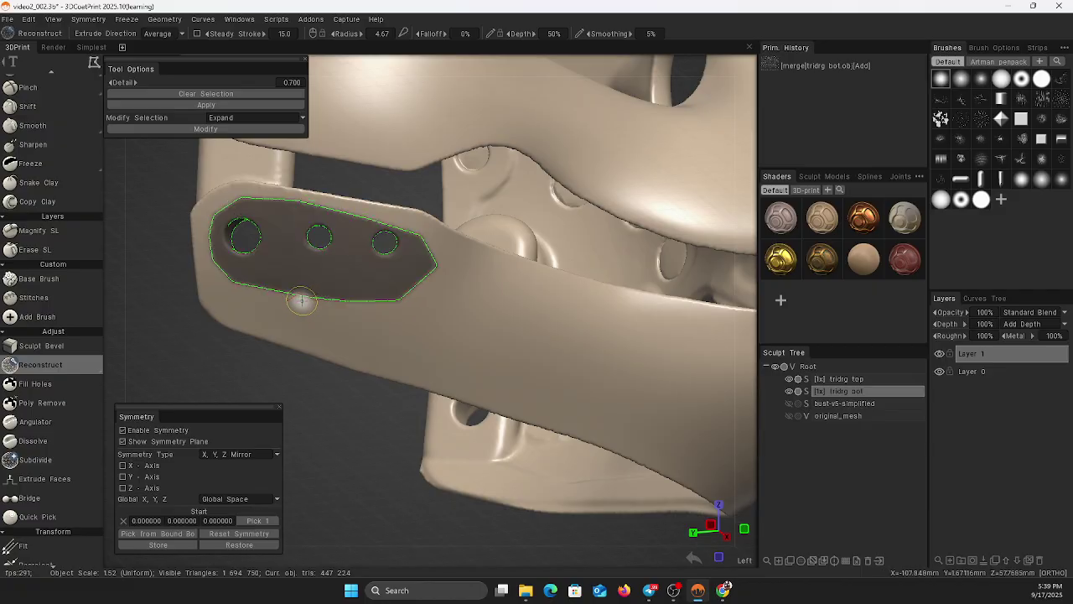
click(187, 105)
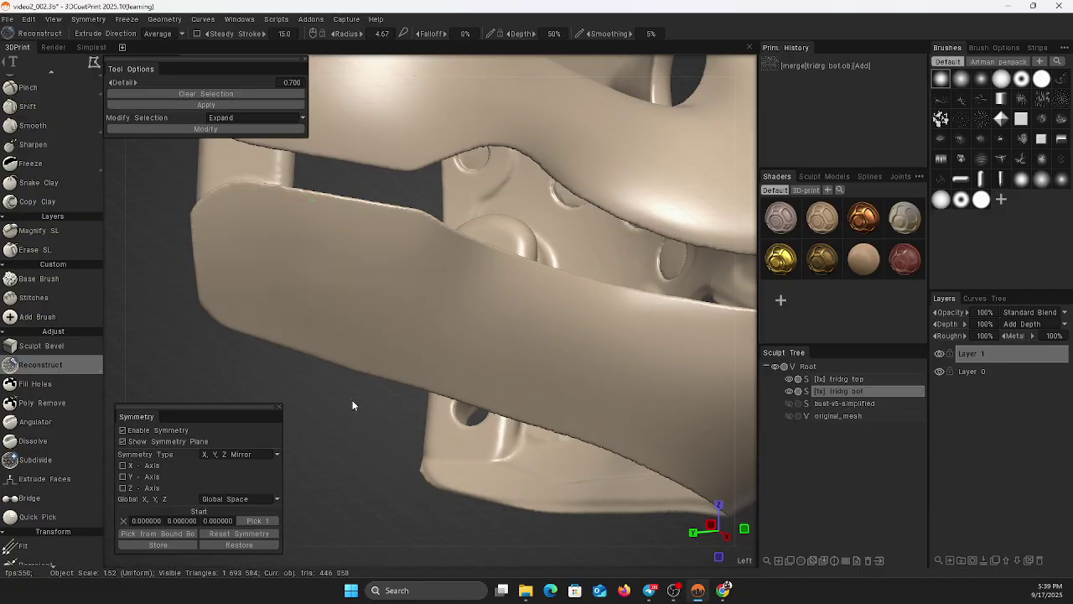
Outline the vertical row of holes at the front centre of the tridrg bot jaw and close them with Reconstruct.
alt+drag(342, 431, 489, 370)
alt+middle_drag(588, 347, 468, 387)
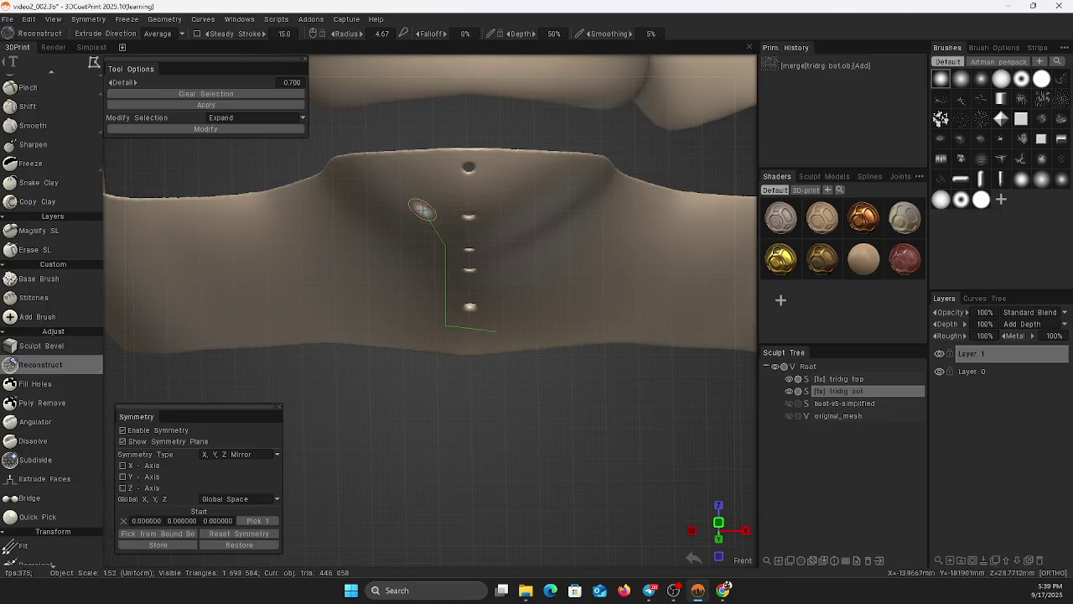
click(418, 188)
click(428, 170)
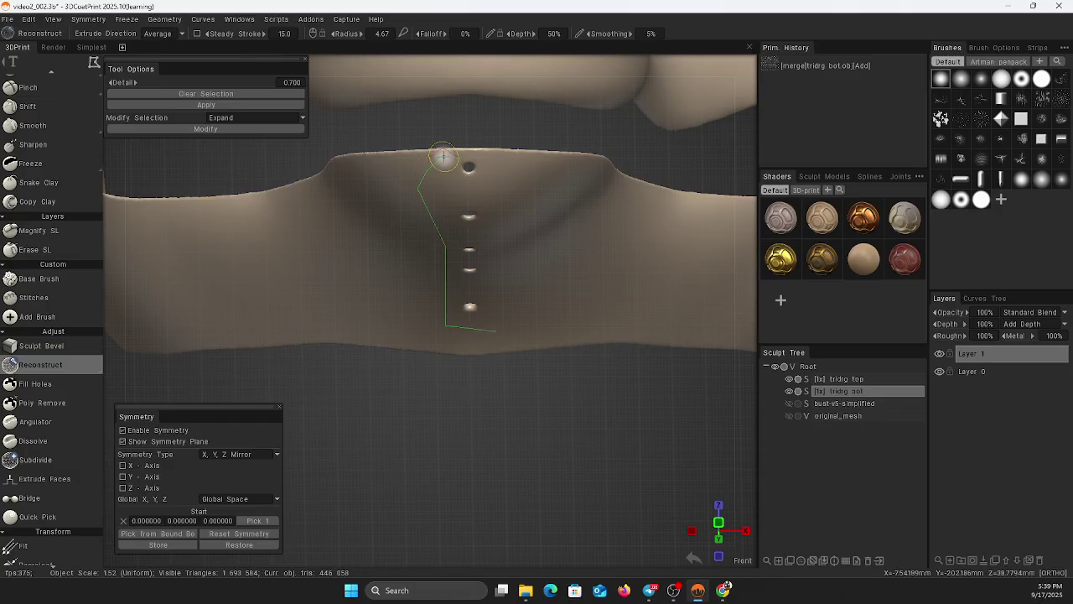
click(444, 156)
click(496, 154)
click(526, 164)
click(536, 219)
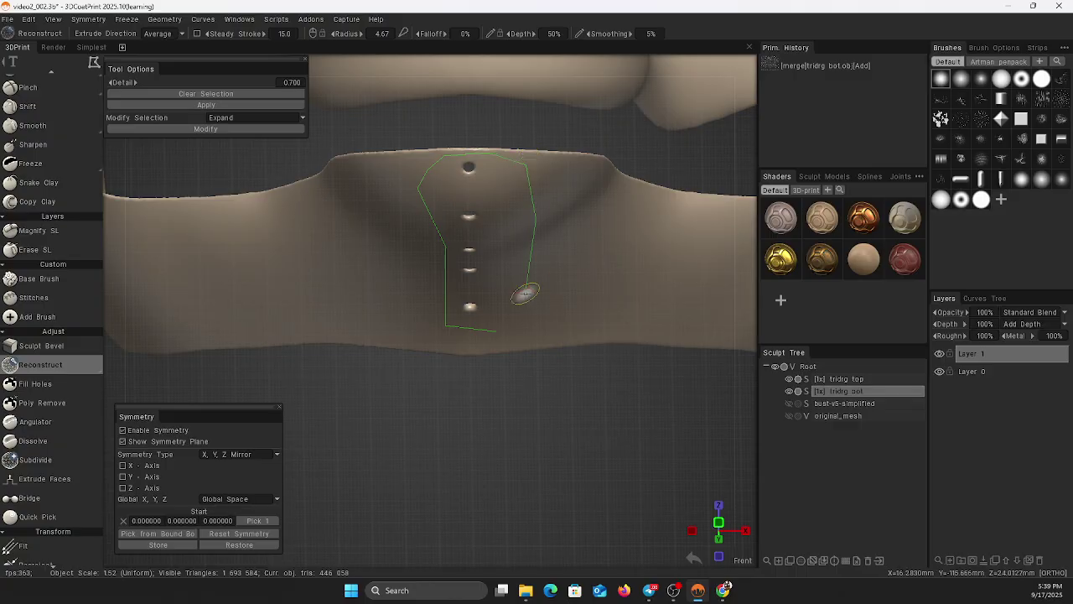
click(526, 292)
click(493, 330)
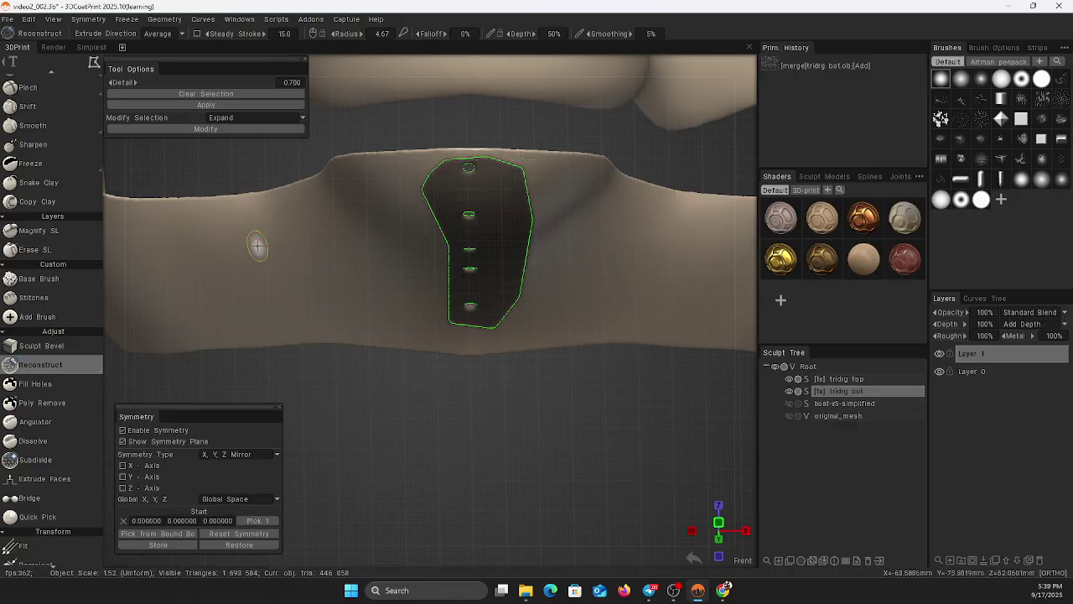
click(205, 106)
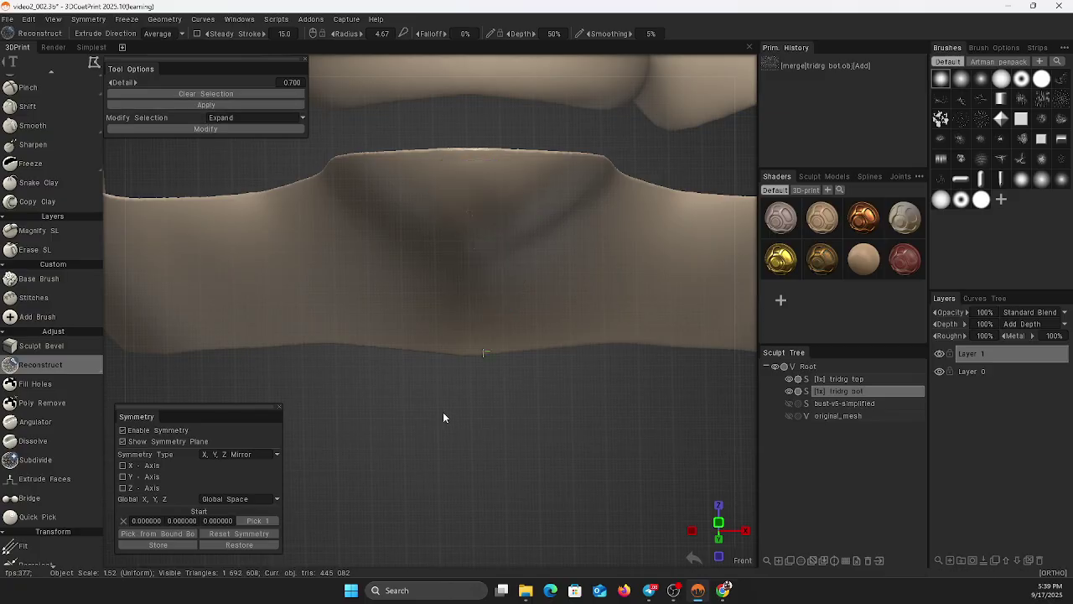
Enable X-axis mirror symmetry for tridrg bot and mirror its hole-free half onto the side that still has hinge holes.
right_drag(443, 412, 226, 458)
right_drag(586, 404, 504, 404)
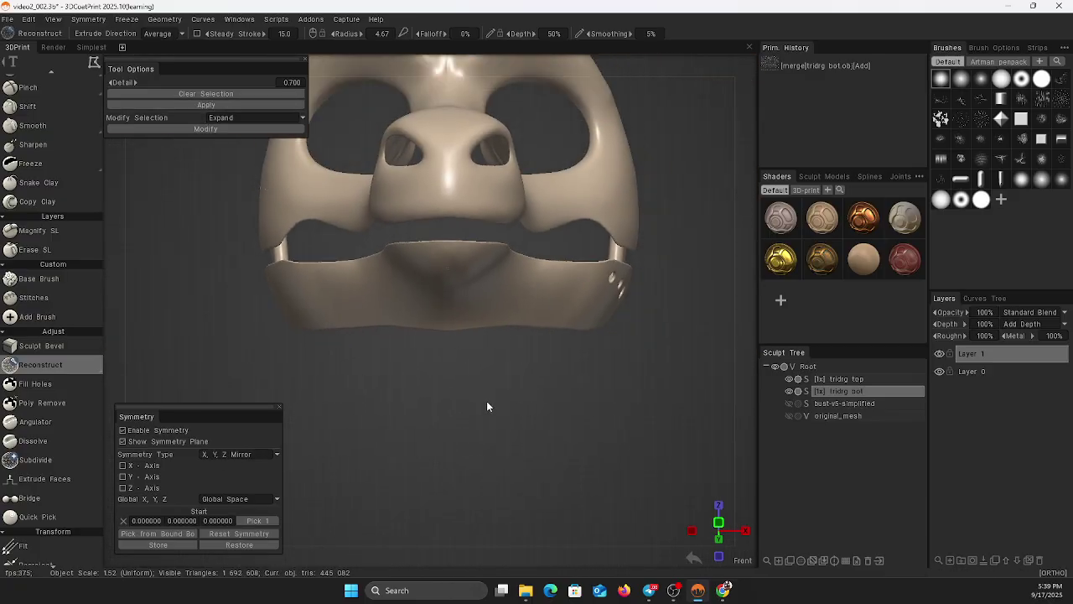
key(s)
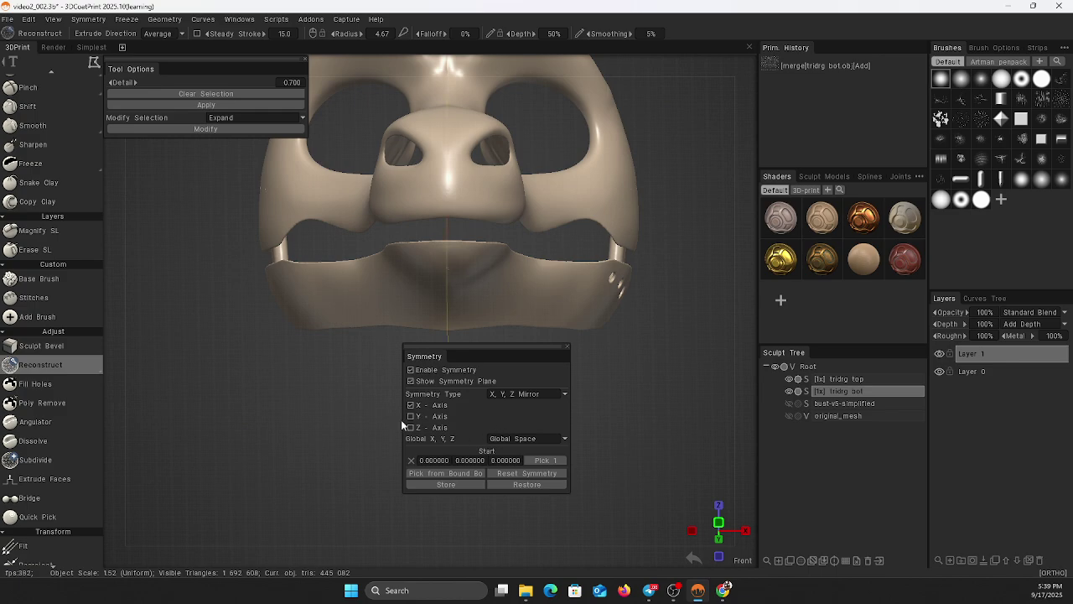
scroll(59, 308, up, 3)
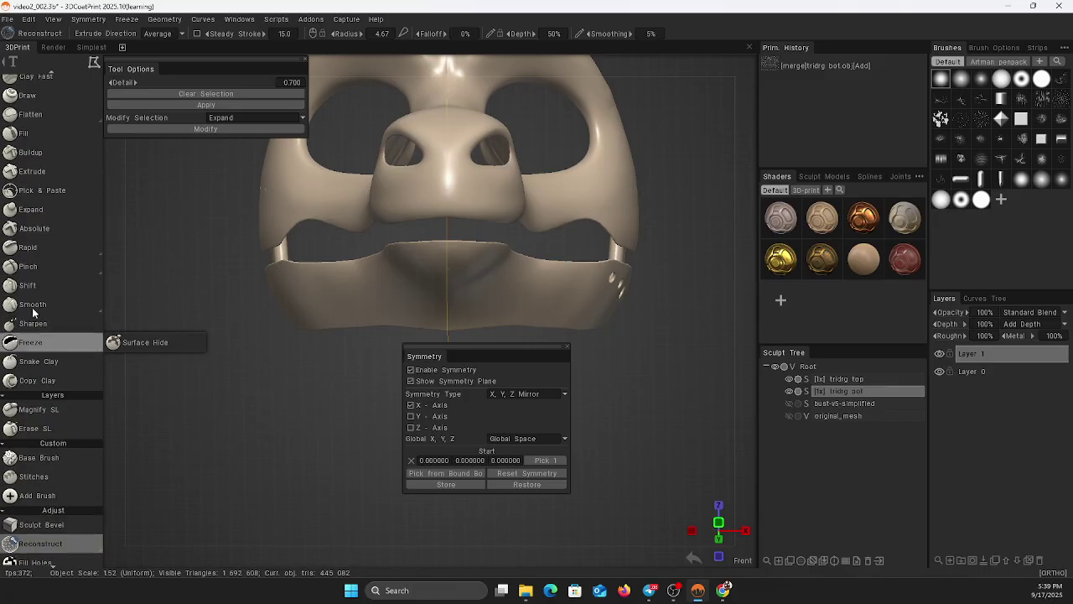
click(59, 304)
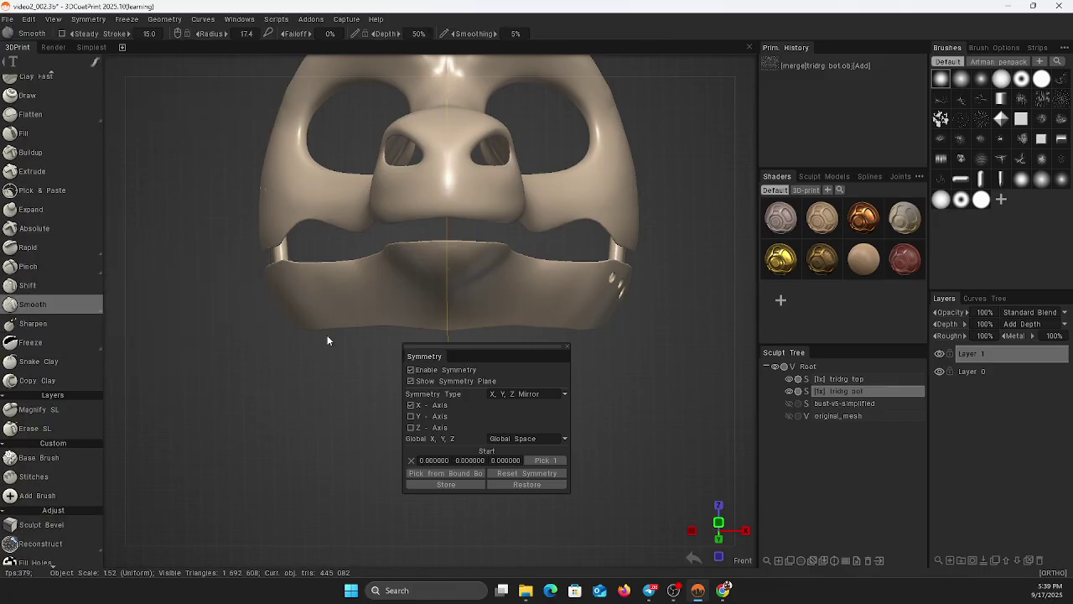
click(162, 15)
click(159, 94)
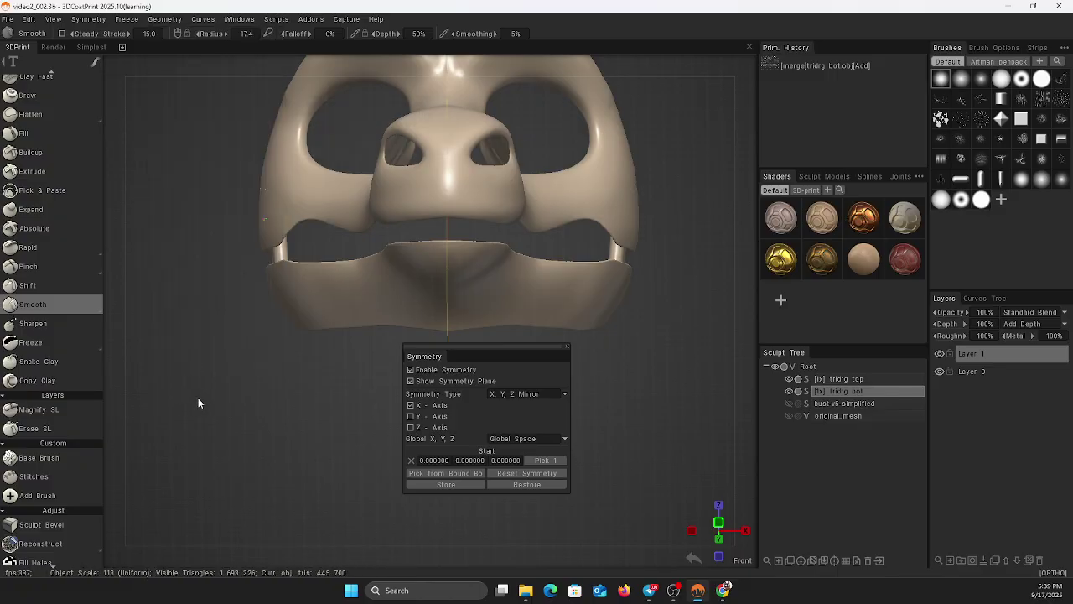
Close the Symmetry settings and show original_mesh unghosted together with tridrg top and tridrg bot.
middle_drag(198, 403, 221, 433)
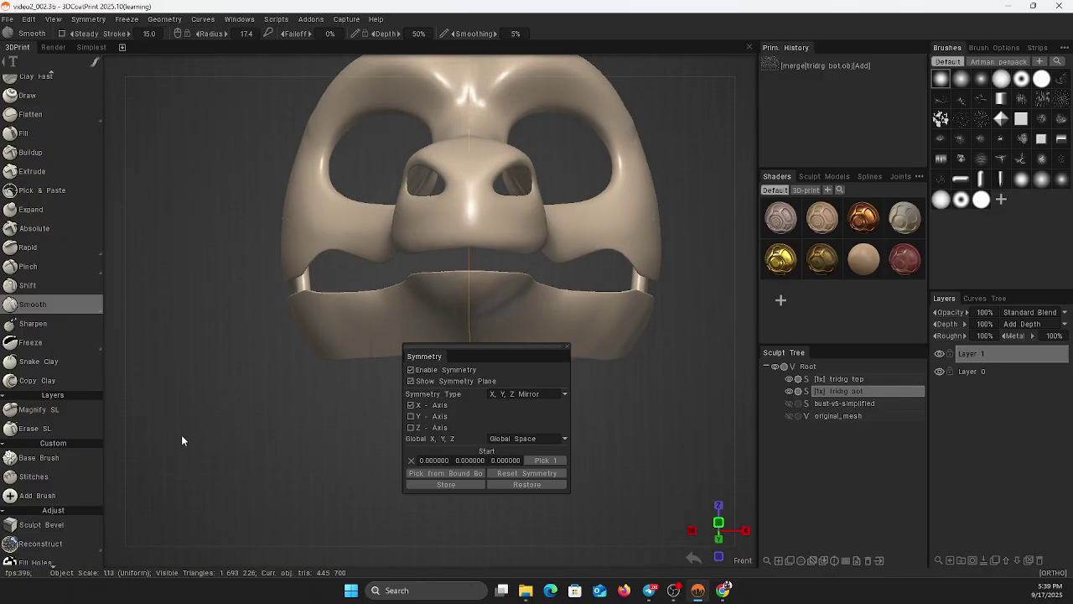
alt+drag(204, 442, 317, 435)
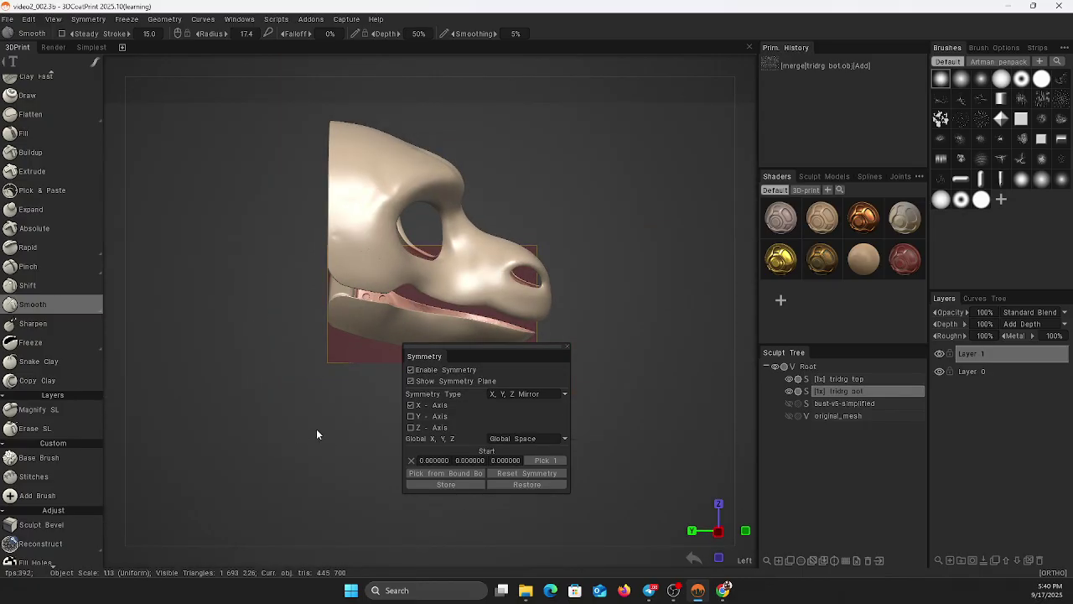
click(567, 347)
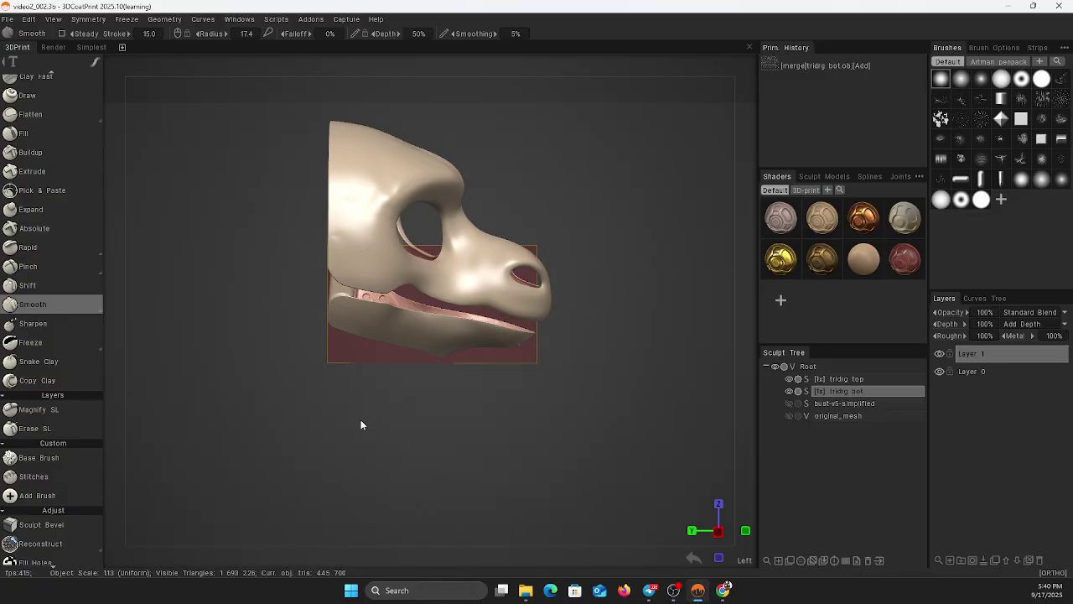
scroll(401, 413, up, 1)
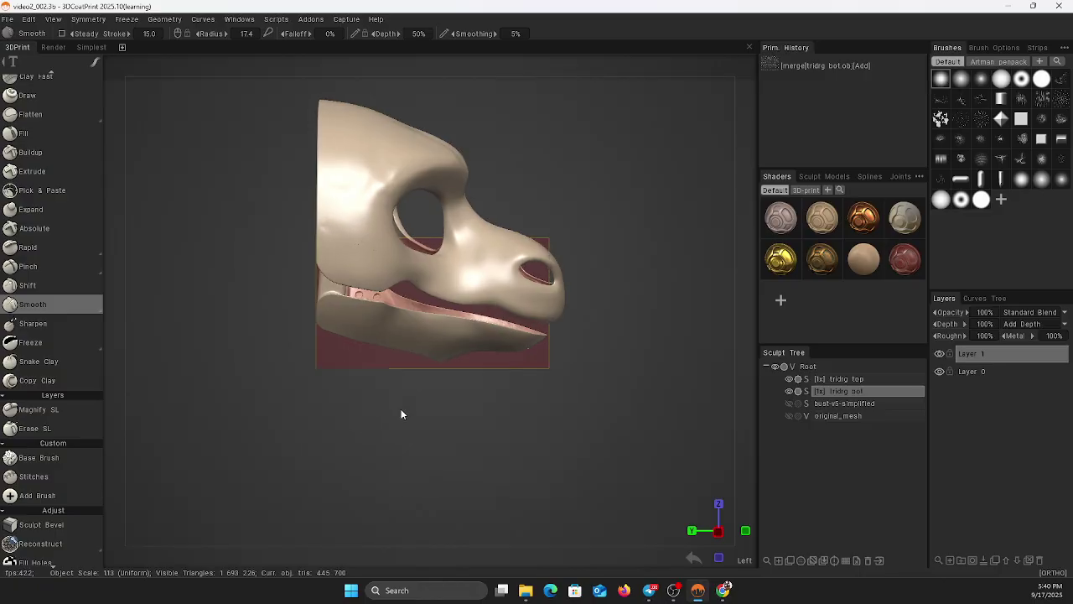
click(789, 416)
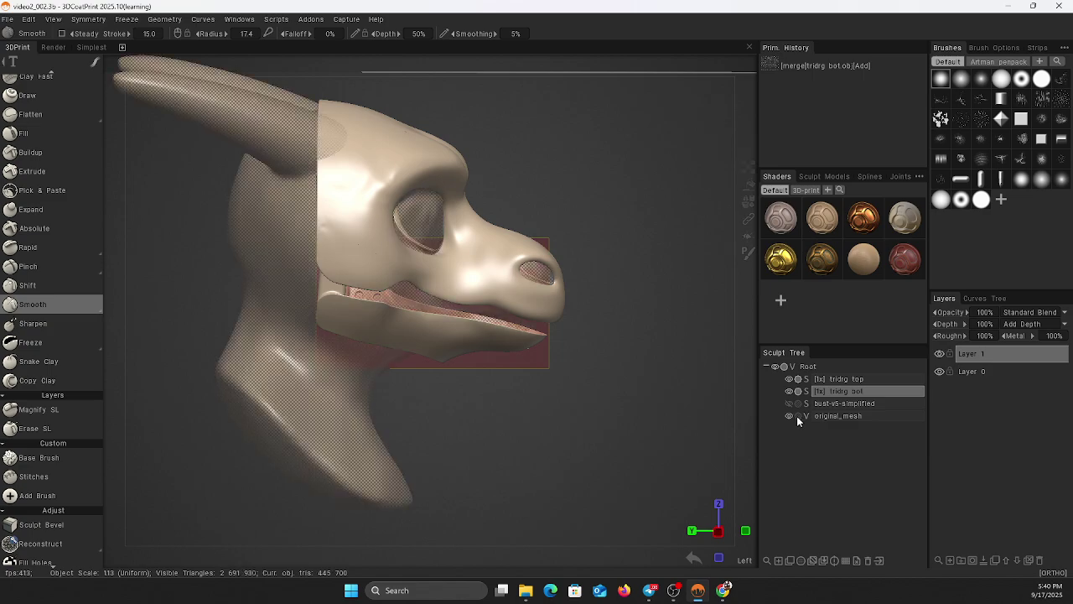
drag(509, 475, 550, 458)
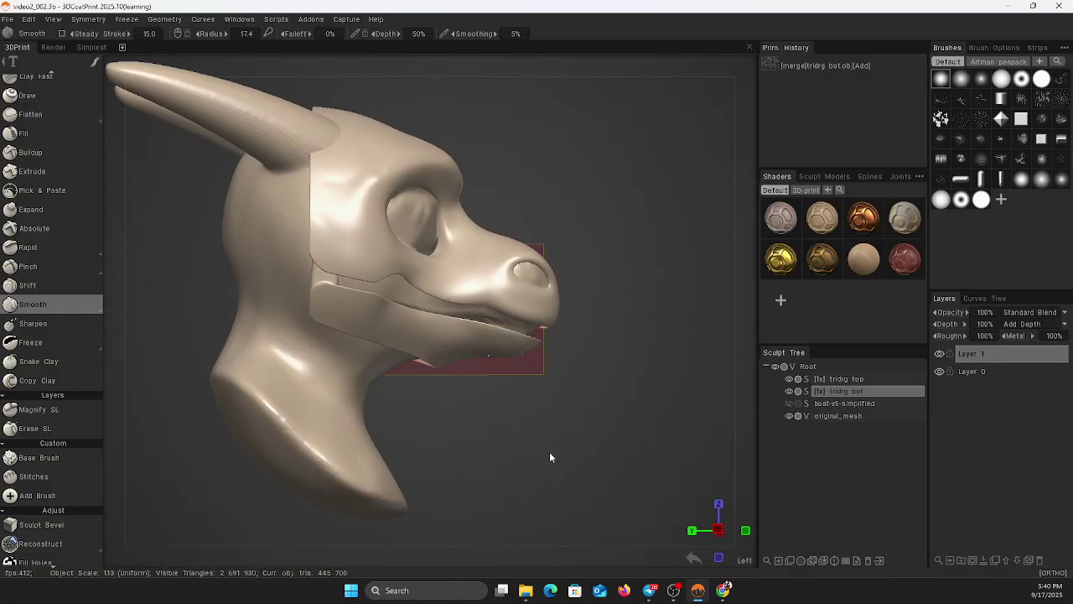
Make a plain clone of original_mesh, without instancing, symmetry or degrading.
click(838, 416)
right_click(828, 417)
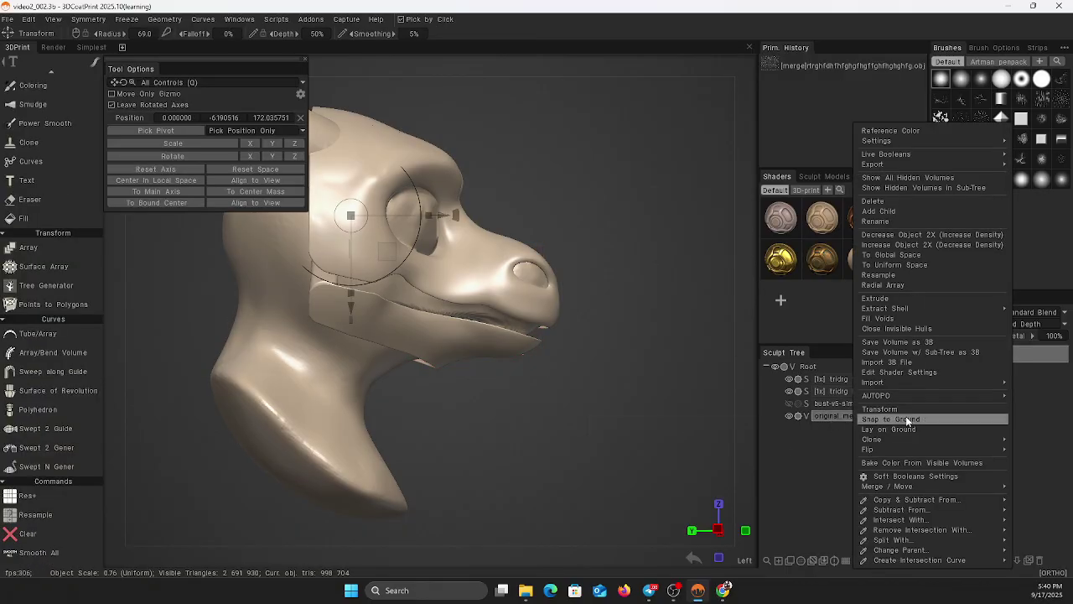
mouse_move(921, 442)
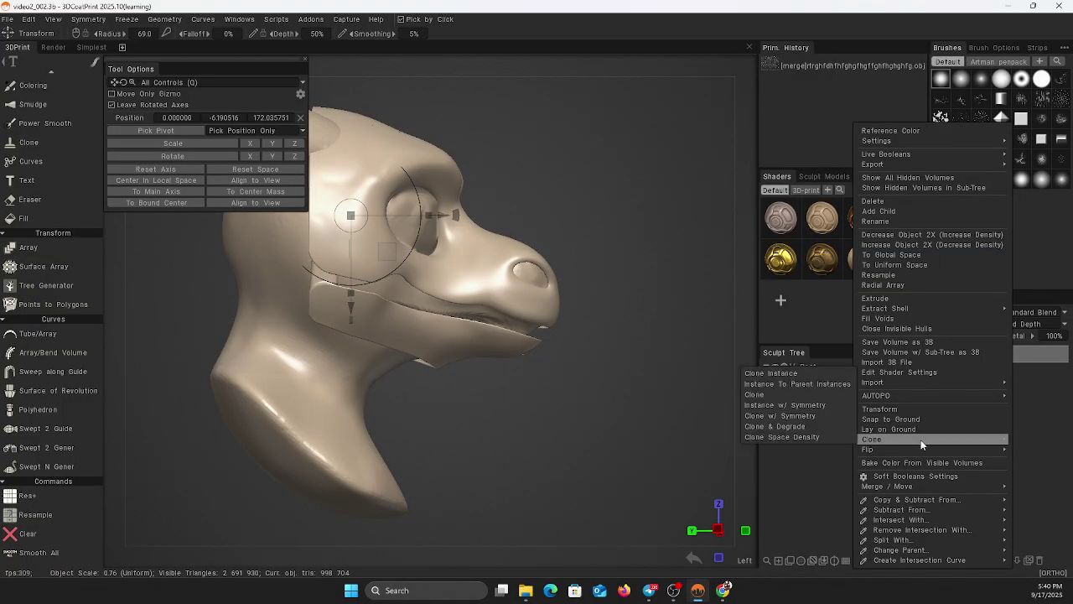
click(765, 394)
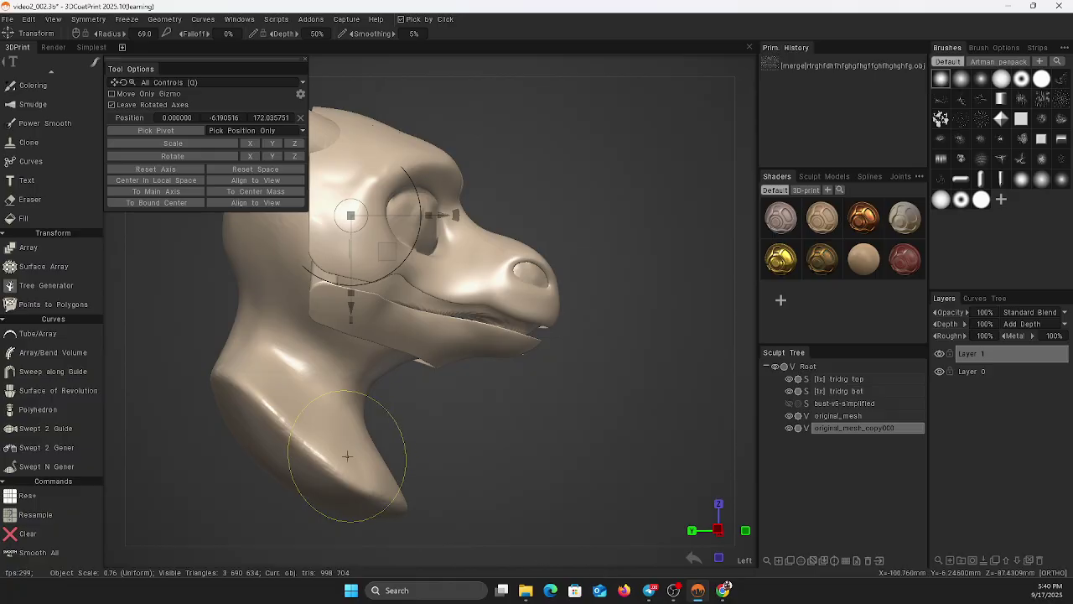
Adjust the cloned head slightly along the Y axis, bringing its Y position to -4.712131.
middle_drag(583, 155, 607, 204)
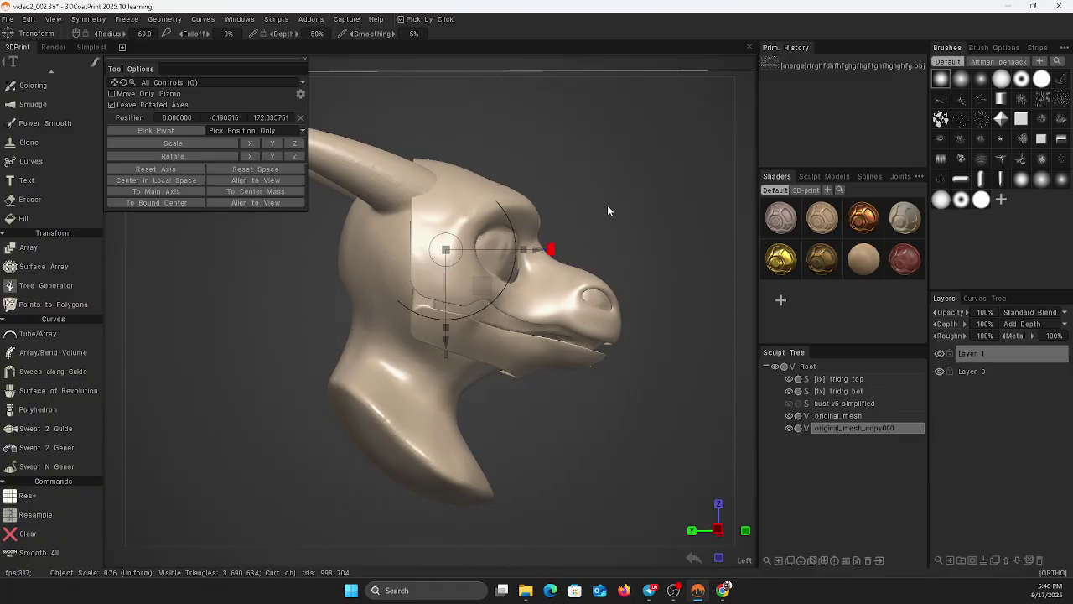
right_drag(607, 204, 592, 210)
middle_drag(629, 198, 591, 234)
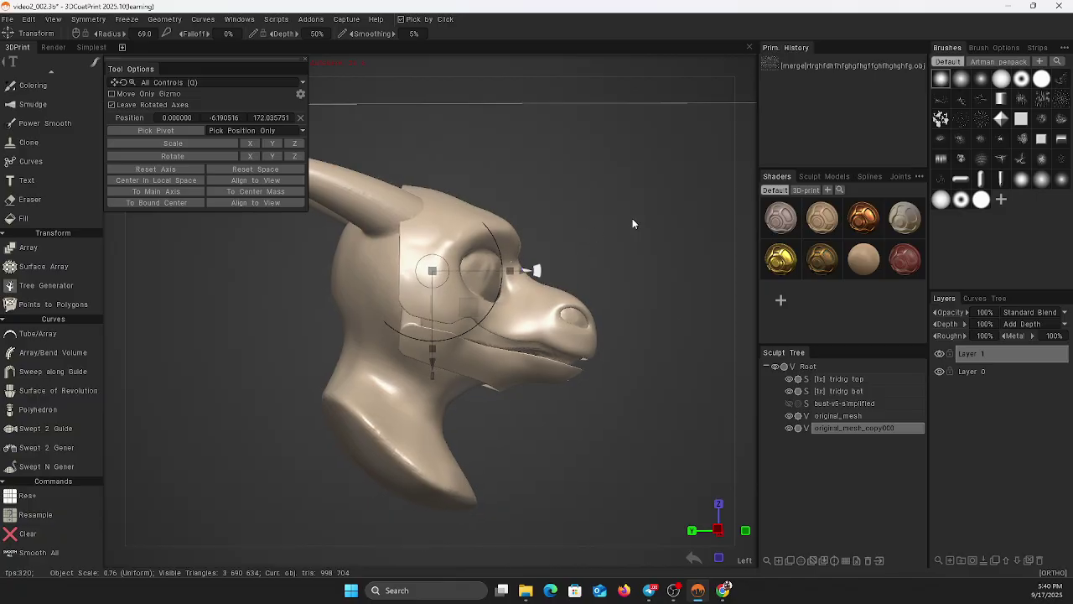
drag(538, 270, 536, 270)
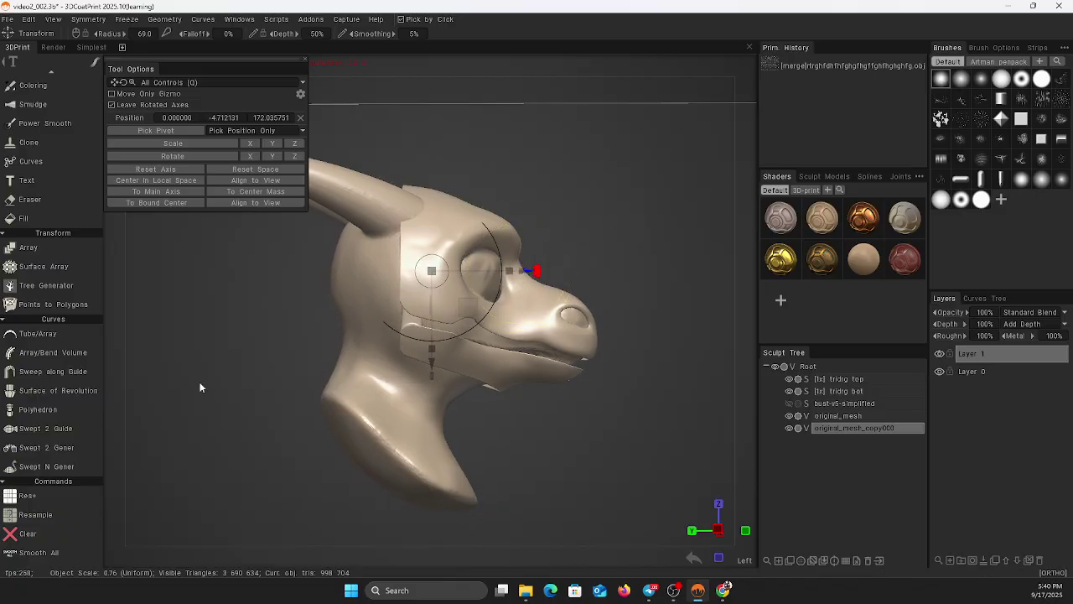
Scale the cloned head up slightly and uniformly about its centre, working from the back view.
mouse_move(201, 385)
mouse_down()
mouse_move(358, 408)
mouse_move(447, 386)
mouse_move(547, 394)
mouse_up()
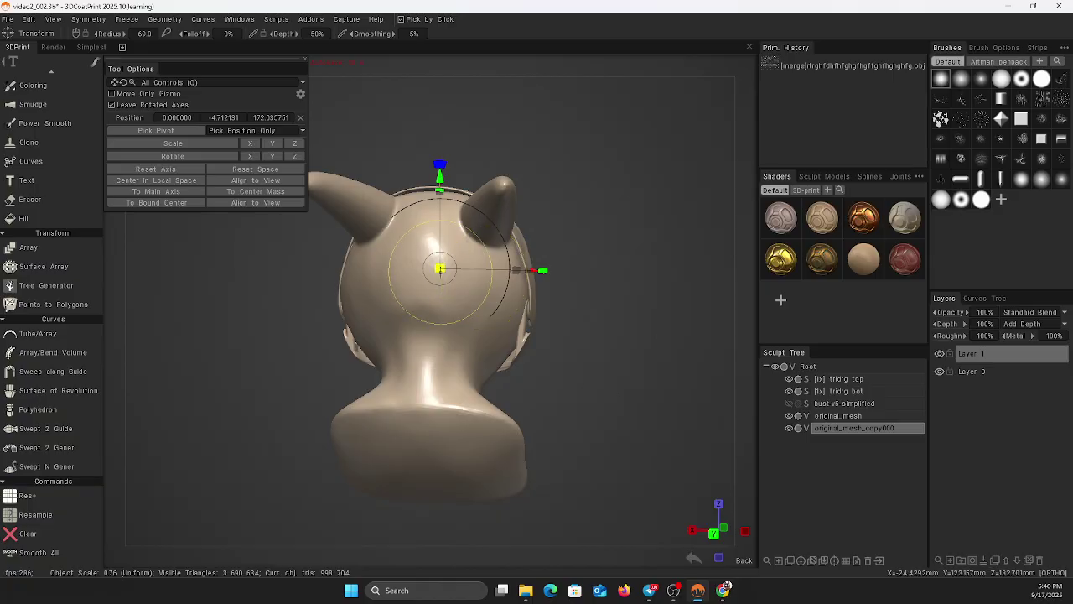
drag(441, 268, 444, 268)
mouse_move(605, 418)
mouse_down()
mouse_move(363, 394)
mouse_move(464, 389)
mouse_move(467, 409)
mouse_up()
Hide original_mesh and check how the enlarged copy covers the head base from the side and front.
click(797, 417)
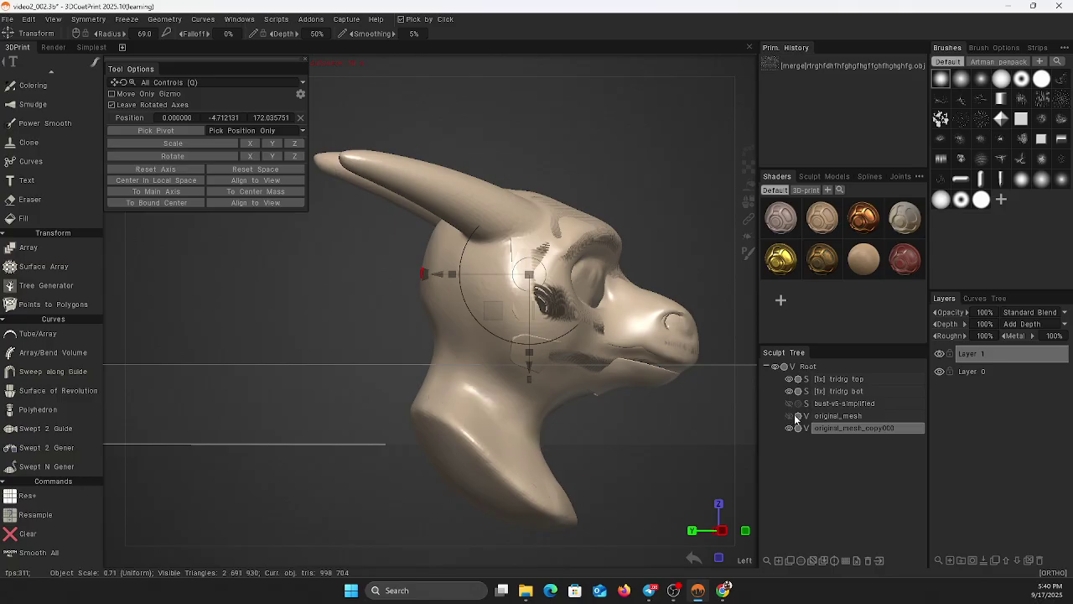
drag(729, 432, 540, 442)
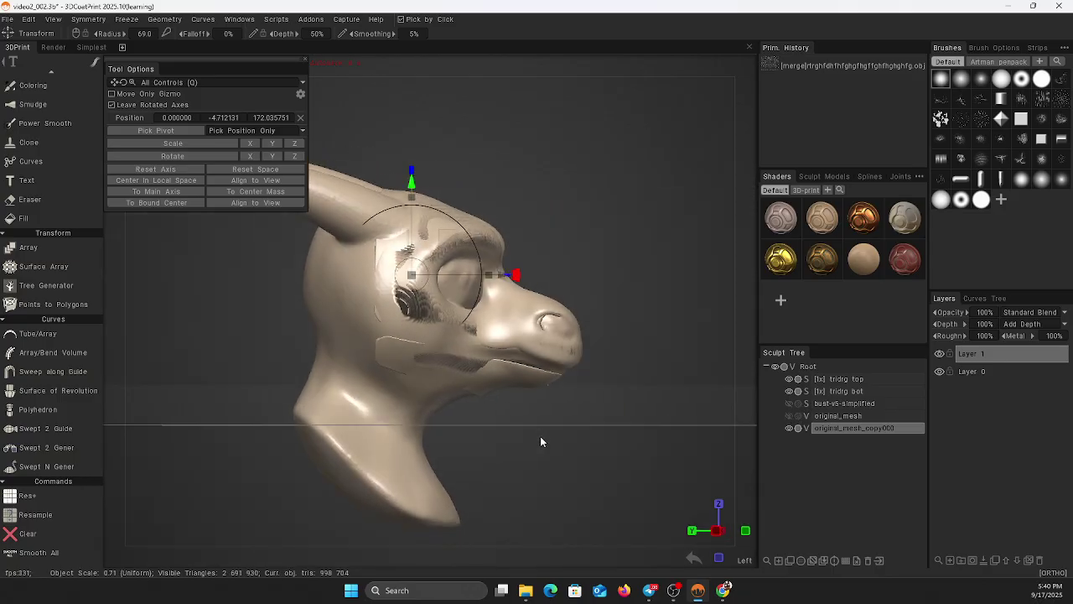
key(KP_2)
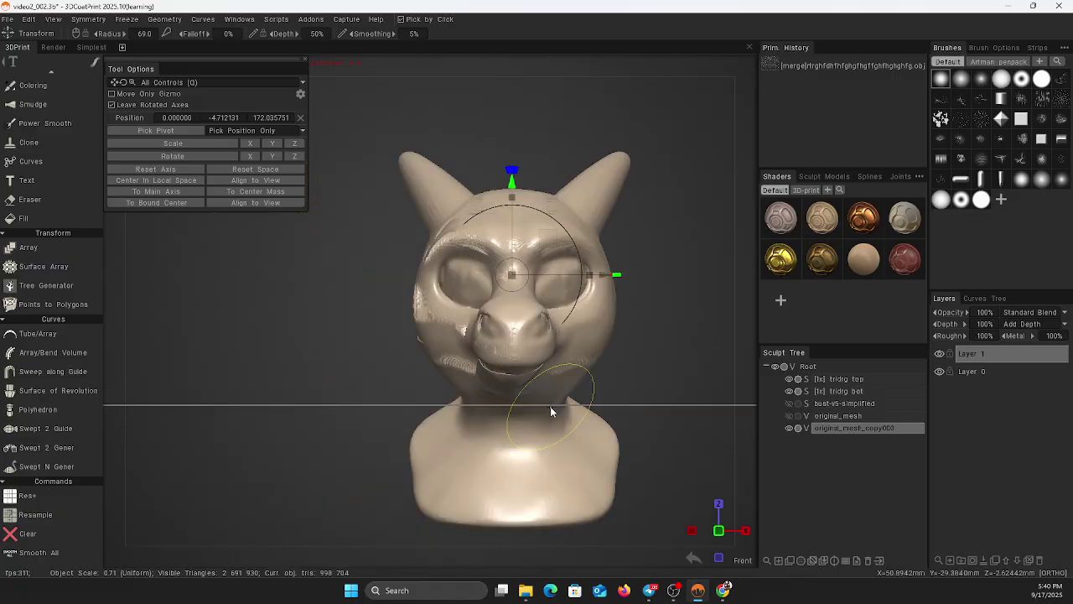
key(KP_8)
key(KP_2)
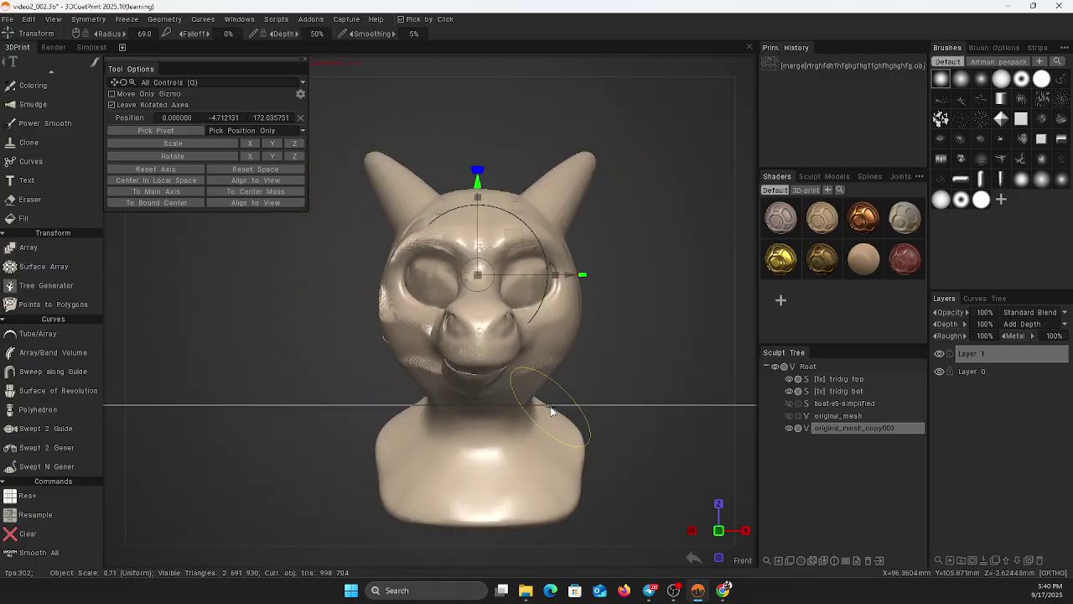
Compare the enlarged head copy with the base parts from the front, back and both side views.
key(KP_6)
key(KP_6)
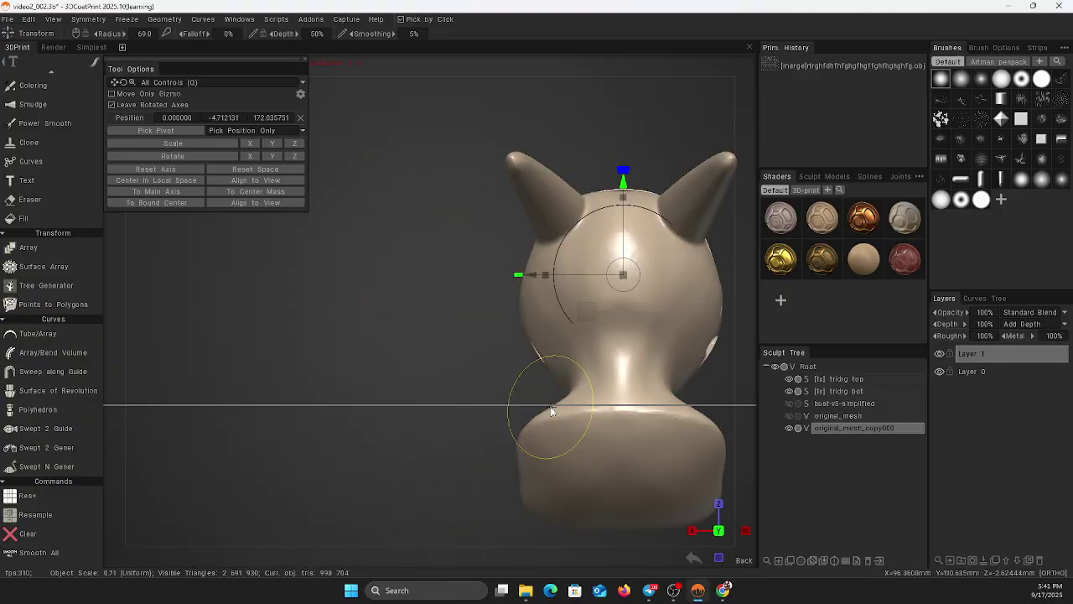
key(KP_2)
key(KP_6)
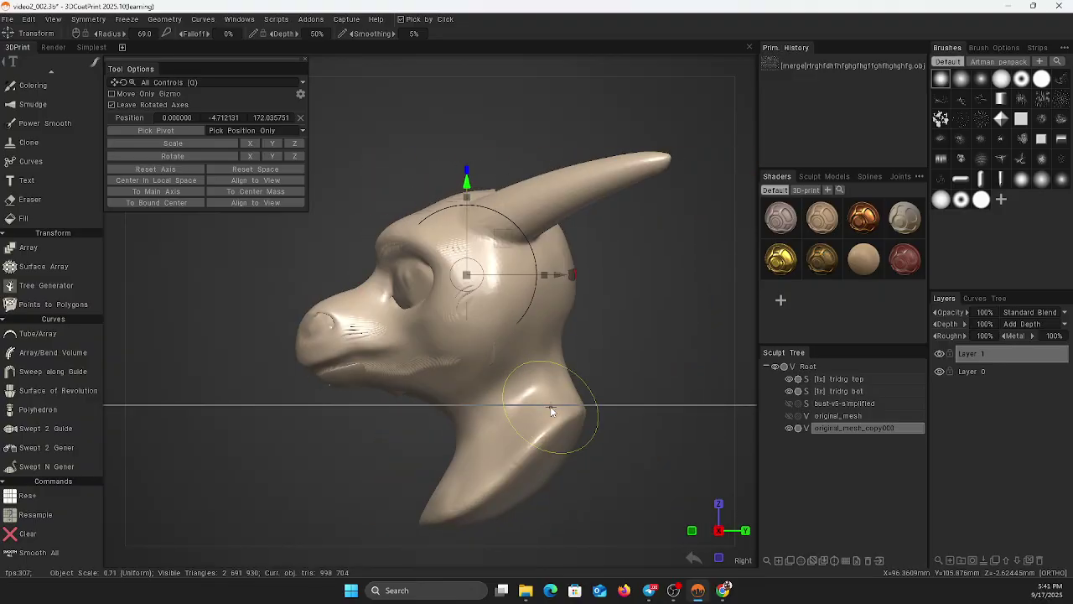
key(KP_4)
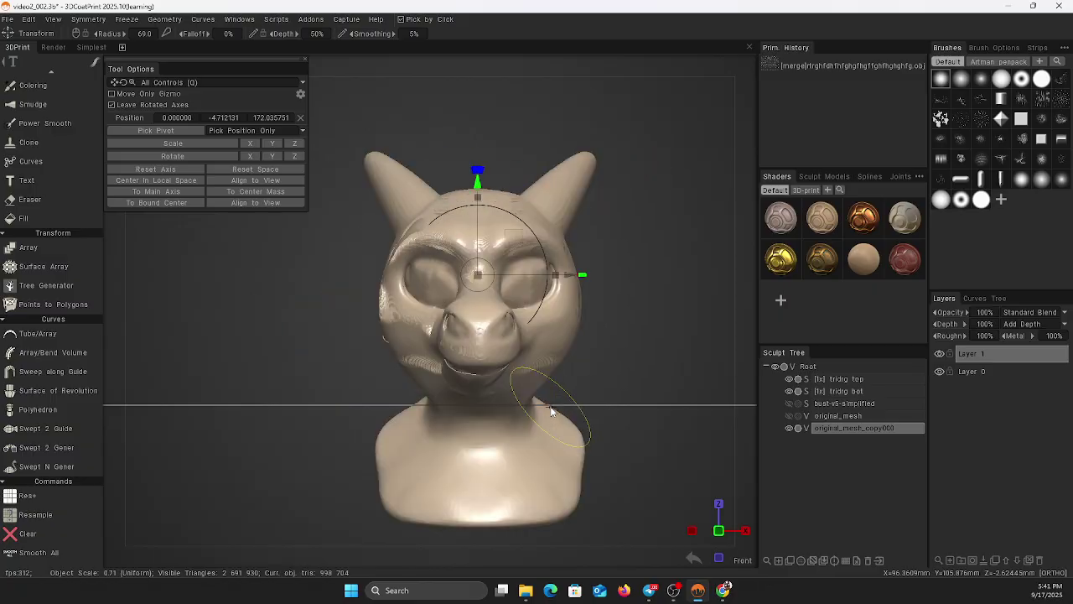
key(KP_4)
key(KP_4)
key(KP_4)
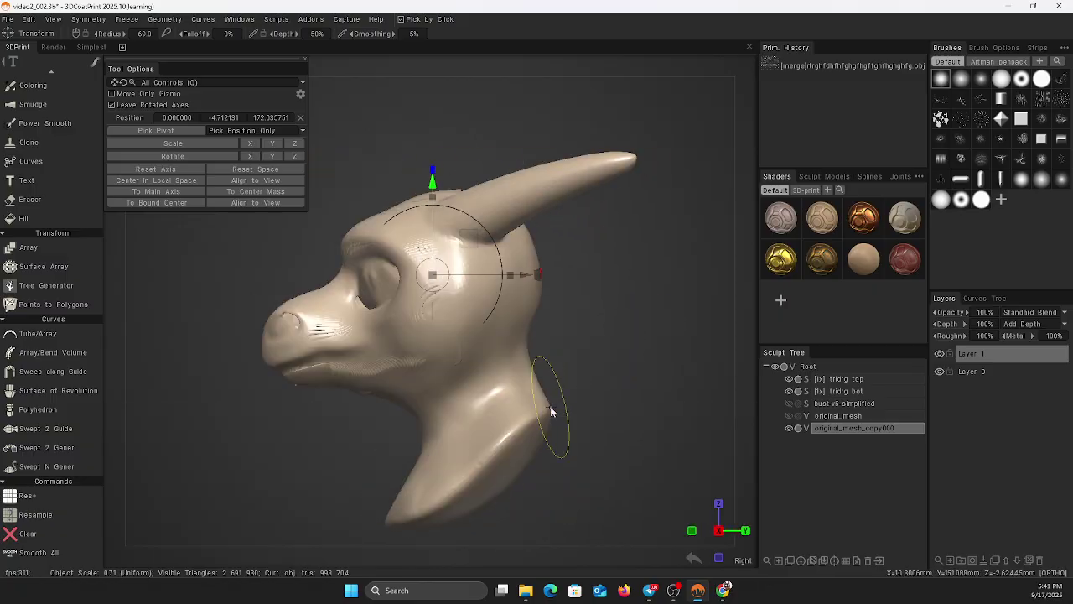
key(KP_4)
key(KP_4)
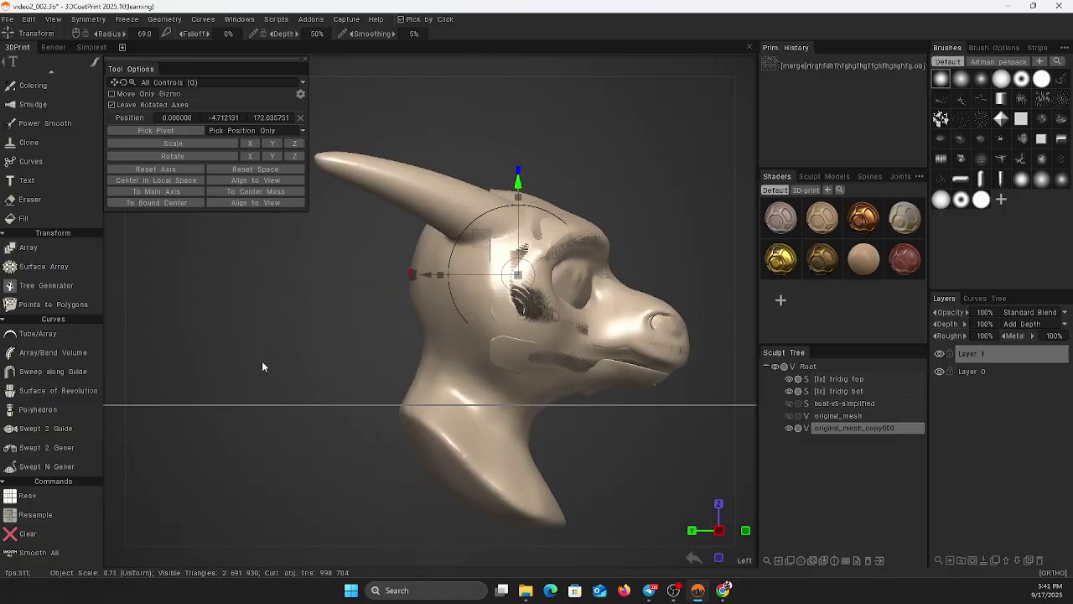
middle_drag(305, 346, 249, 341)
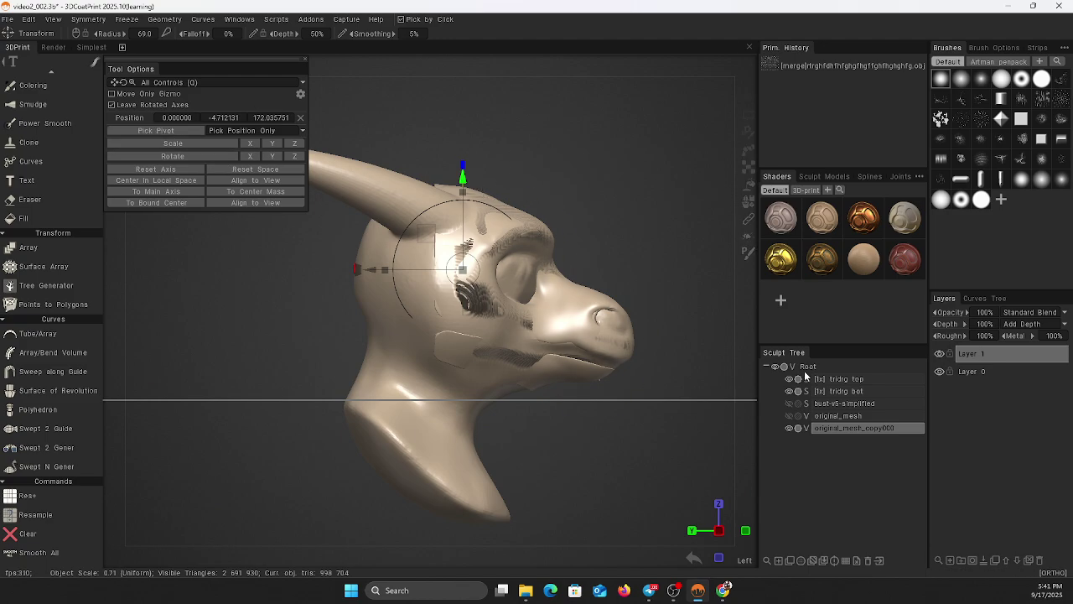
Hide tridrg bot and tridrg top and set up the Cut Off tool with a polygonal outline.
click(788, 391)
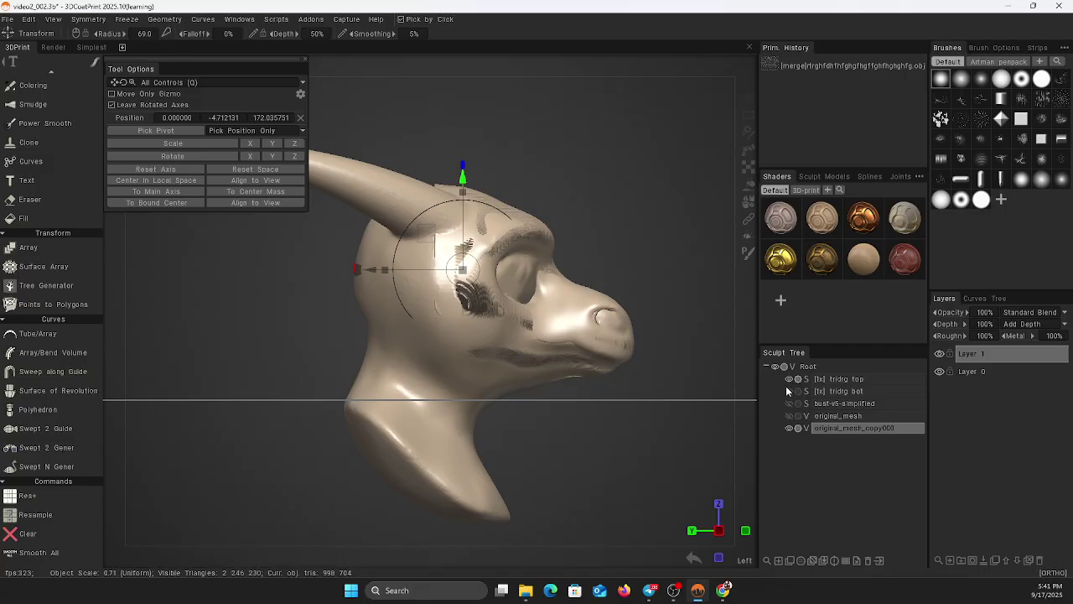
click(789, 379)
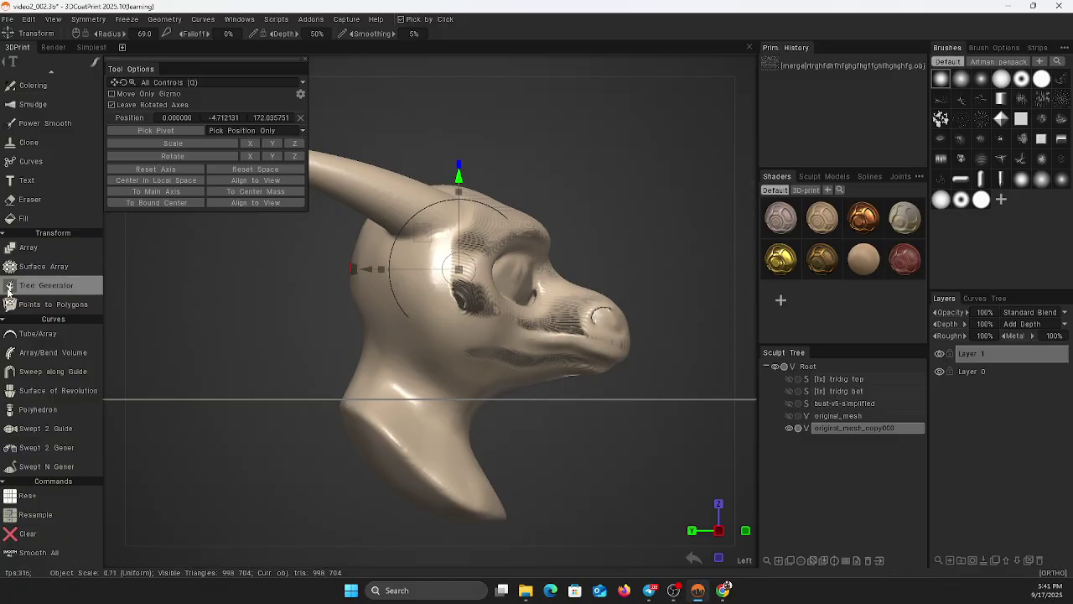
scroll(53, 432, up, 5)
scroll(50, 431, up, 10)
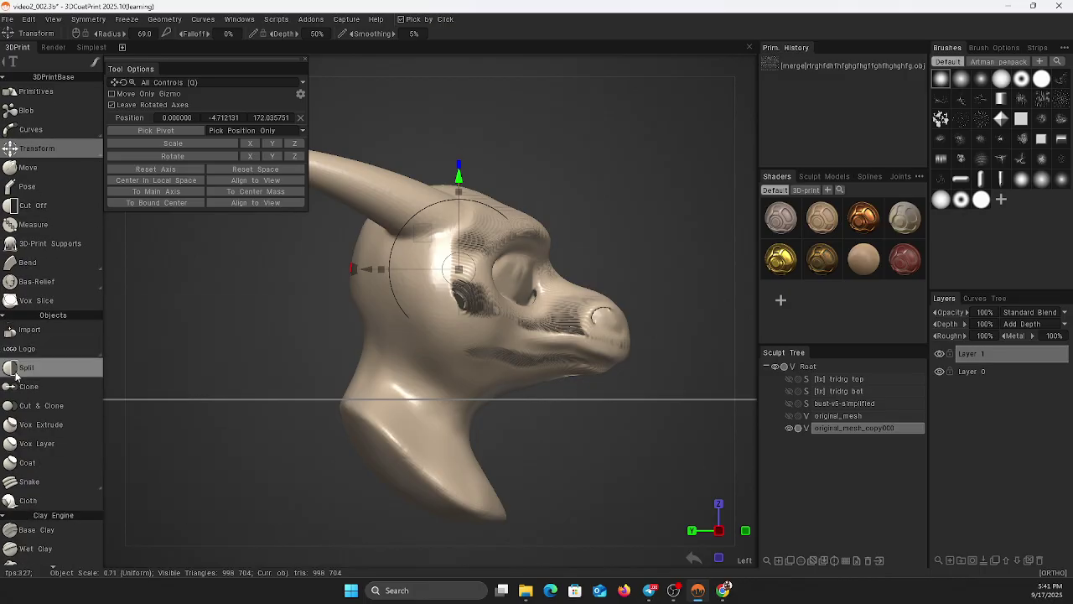
click(30, 205)
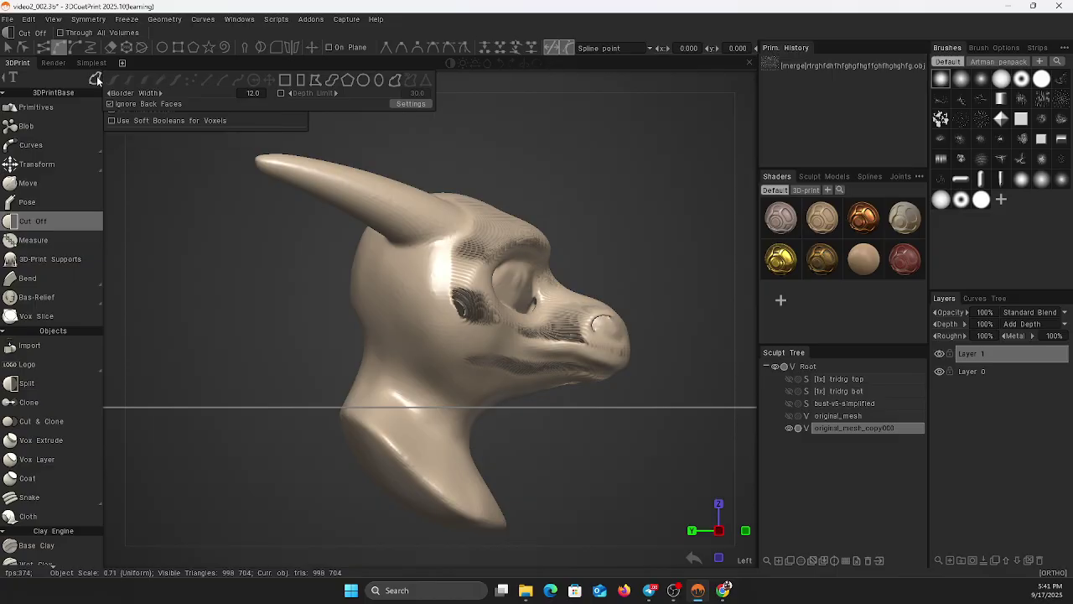
key(ctrl)
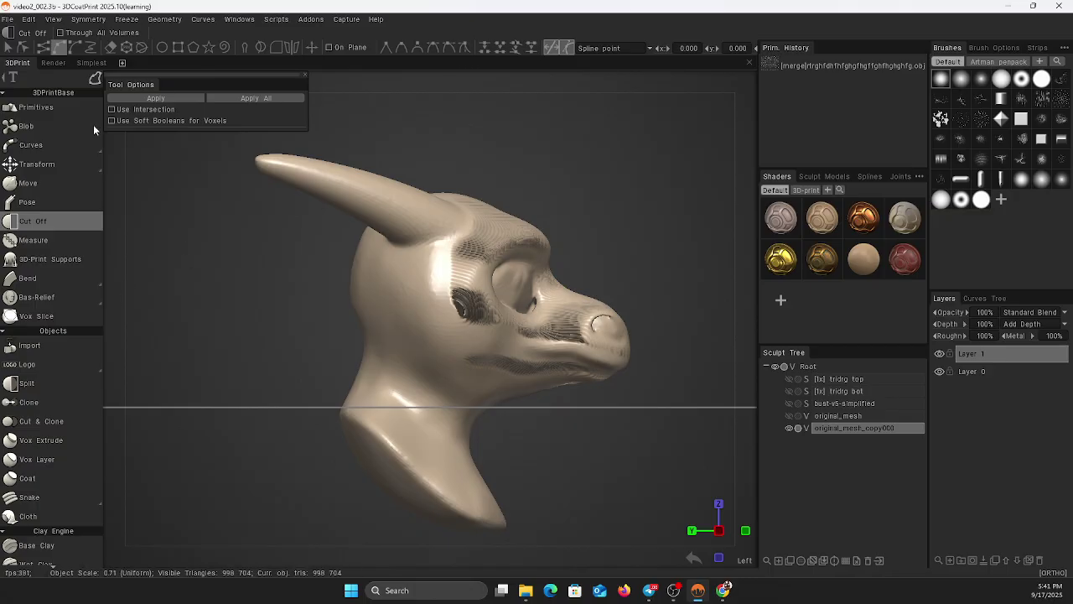
mouse_move(93, 81)
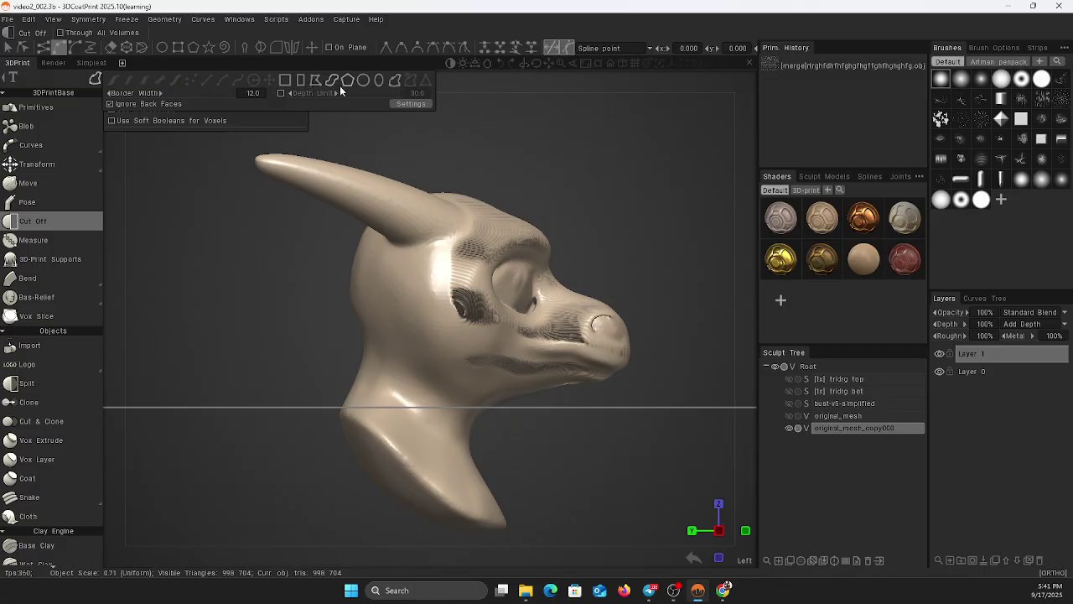
click(314, 80)
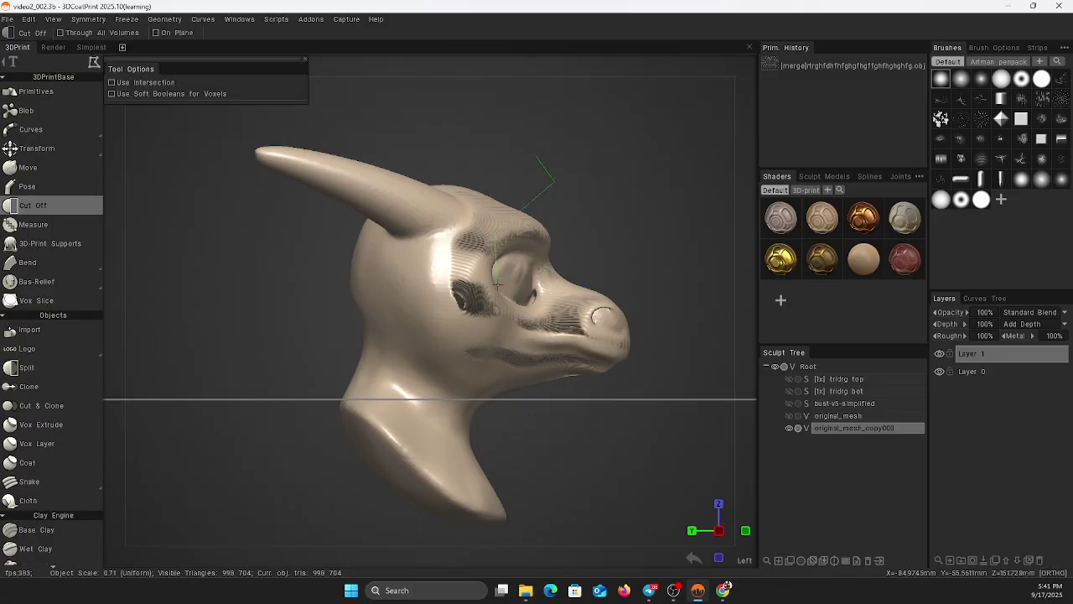
Try cutting the front of the face off the head copy with a polygon through the eye, and undo the cut.
drag(498, 285, 510, 401)
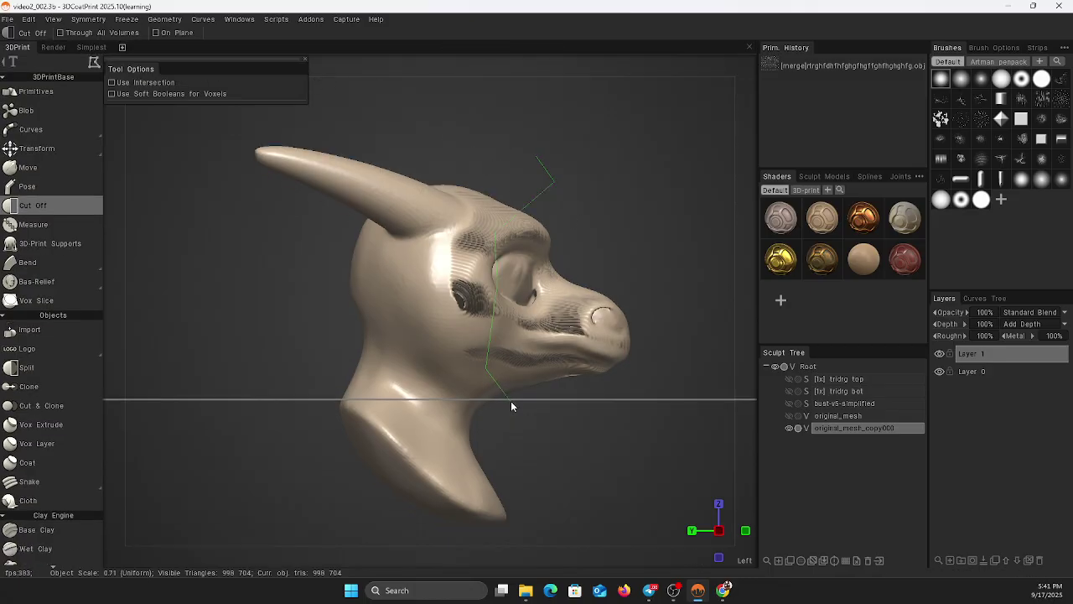
click(536, 157)
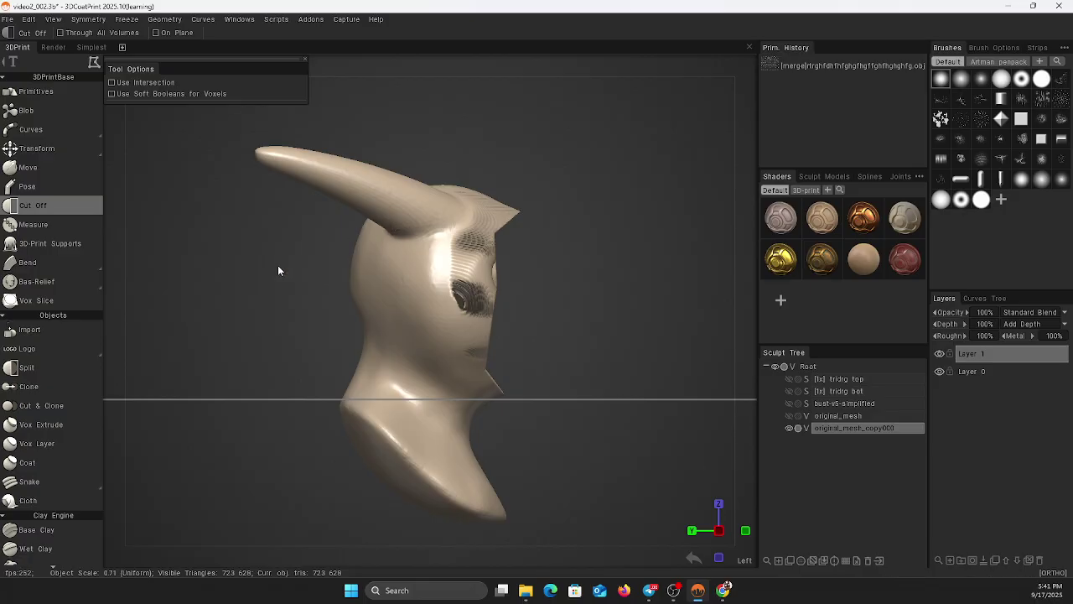
key(ctrl+z)
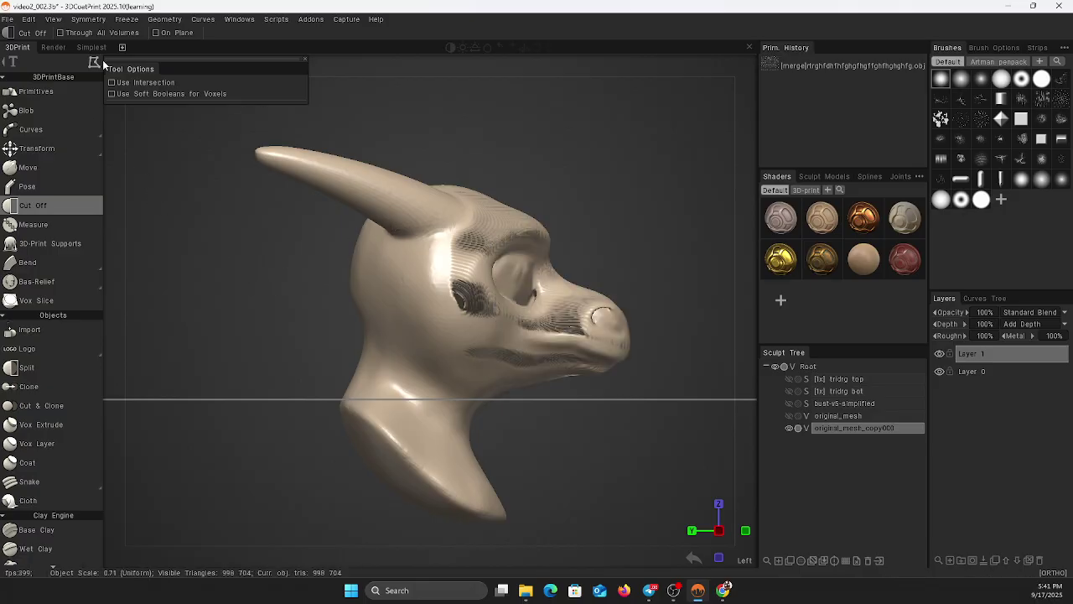
Try cutting a square hole through the side of the head copy with a rectangular outline, and undo it.
mouse_move(99, 62)
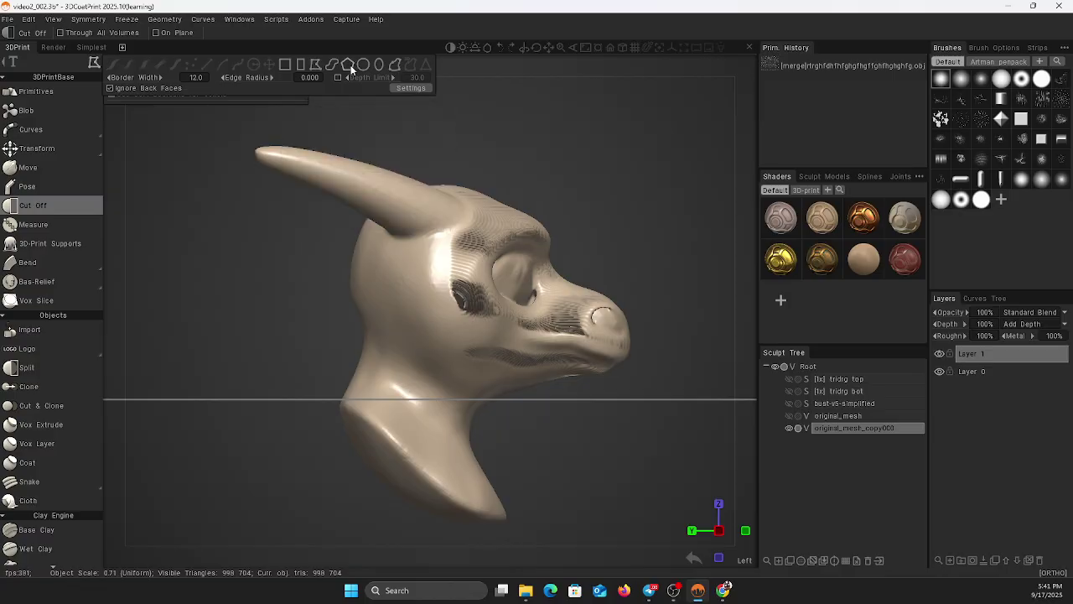
click(285, 64)
drag(391, 277, 446, 333)
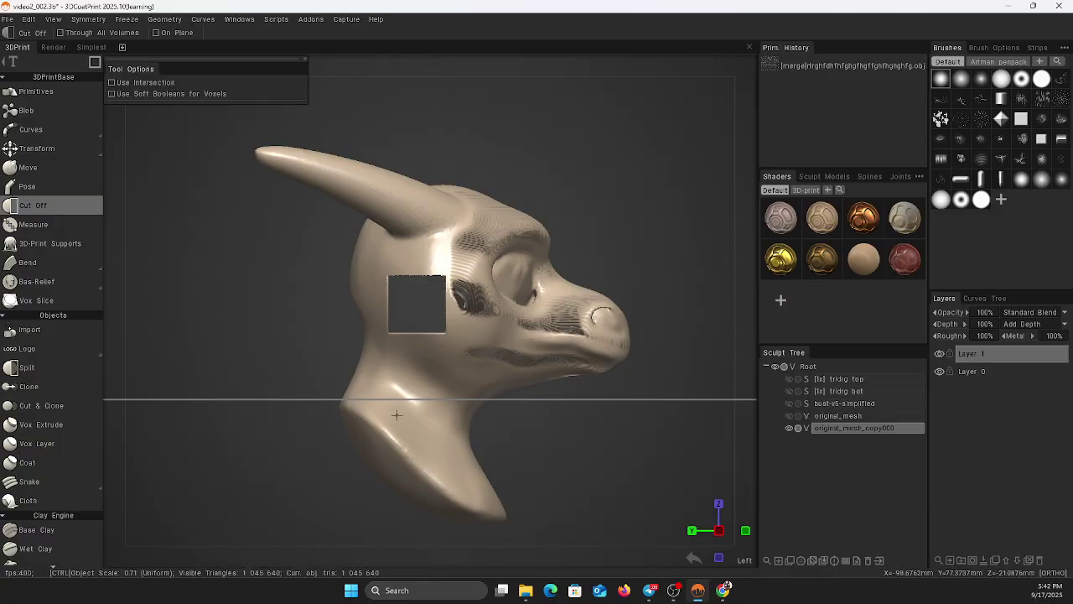
key(ctrl+z)
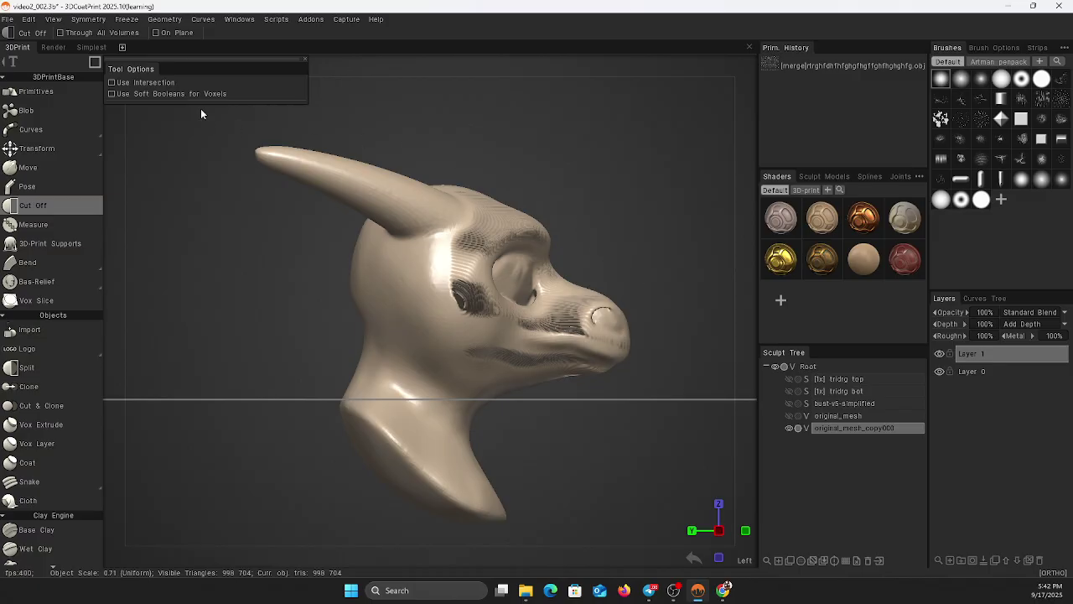
Try a polygonal cut from the crown to the throat, compare it with the base parts shown, and undo it.
click(94, 62)
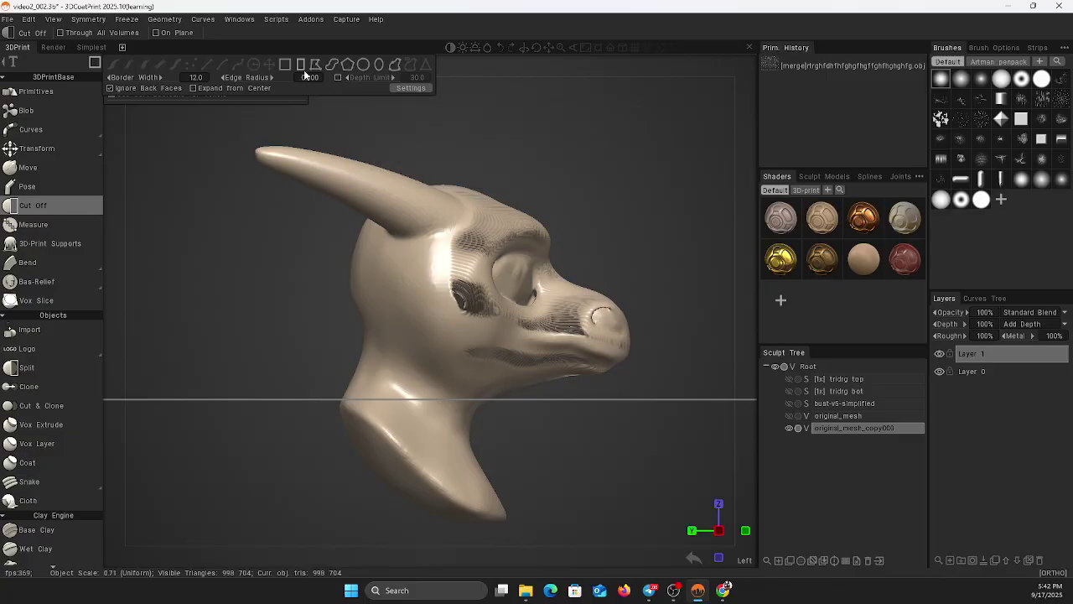
click(316, 66)
click(531, 163)
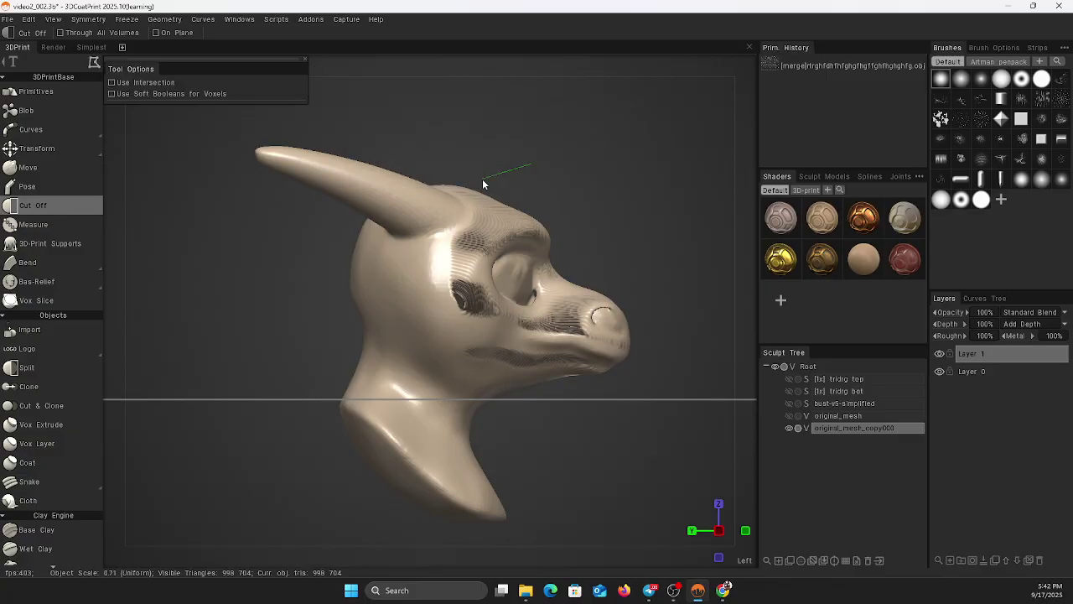
mouse_move(455, 192)
mouse_down()
mouse_move(472, 206)
mouse_move(448, 238)
mouse_move(451, 297)
mouse_move(502, 418)
mouse_move(588, 432)
mouse_move(660, 251)
mouse_move(583, 171)
mouse_move(529, 164)
mouse_up()
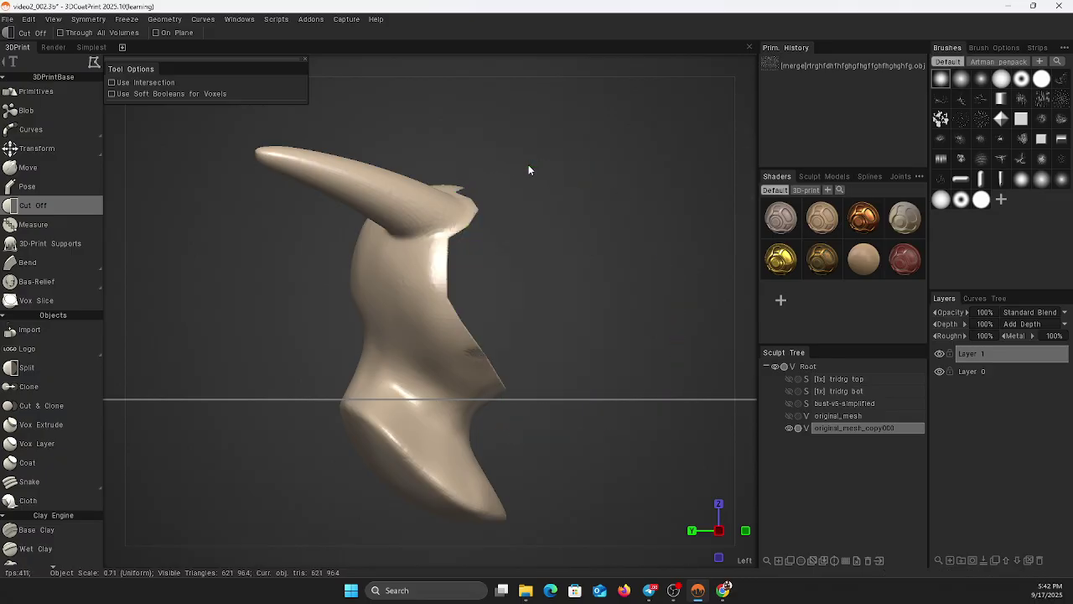
click(788, 391)
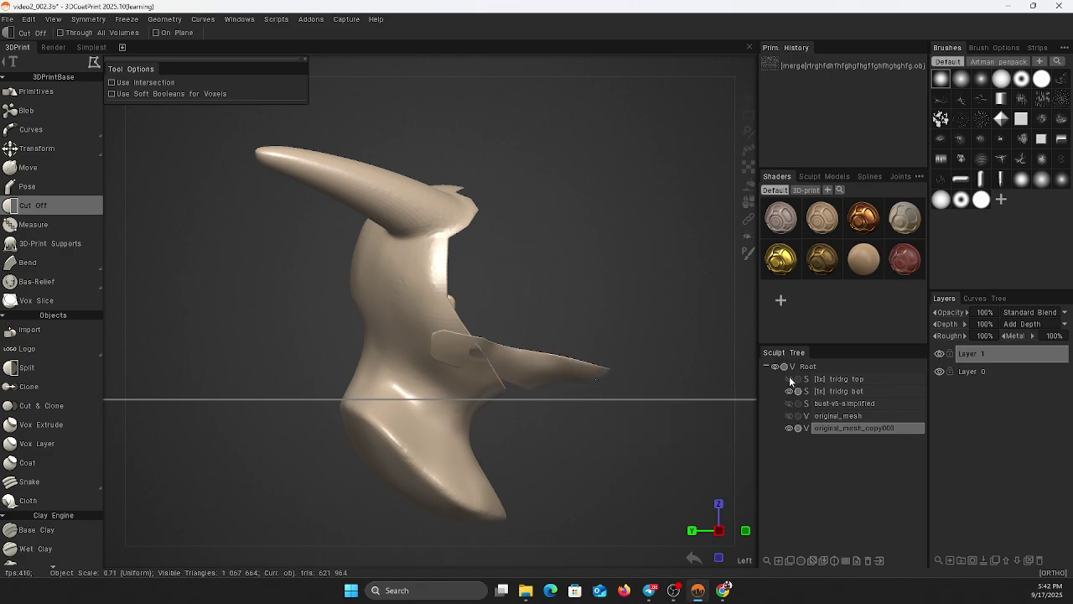
click(789, 379)
middle_drag(637, 447, 601, 445)
key(ctrl+z)
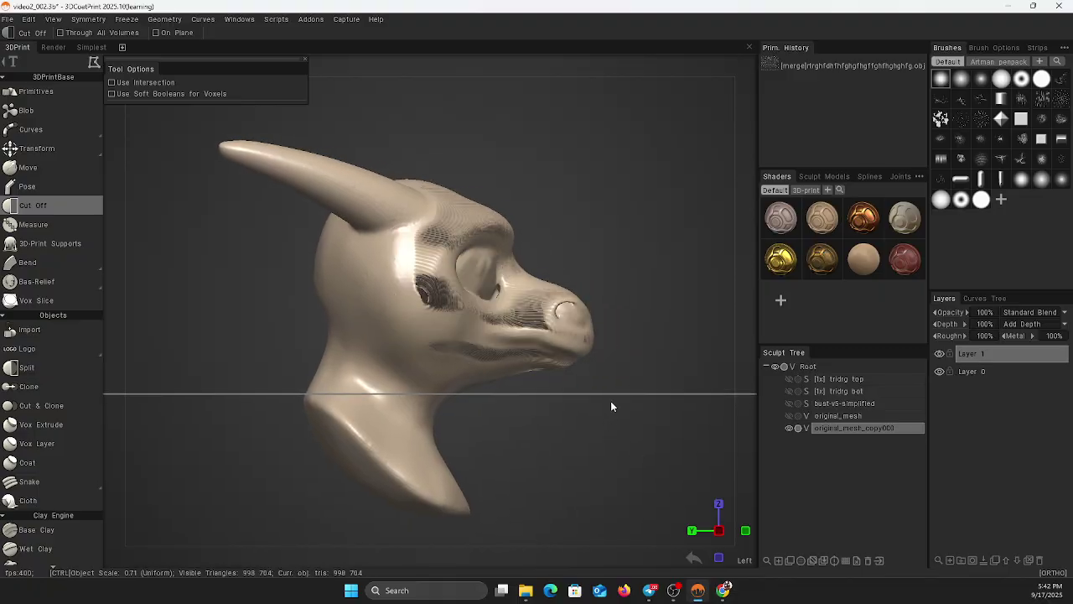
Show tridrg bot and tridrg top again and give original_mesh_copy000 the red shader.
click(789, 392)
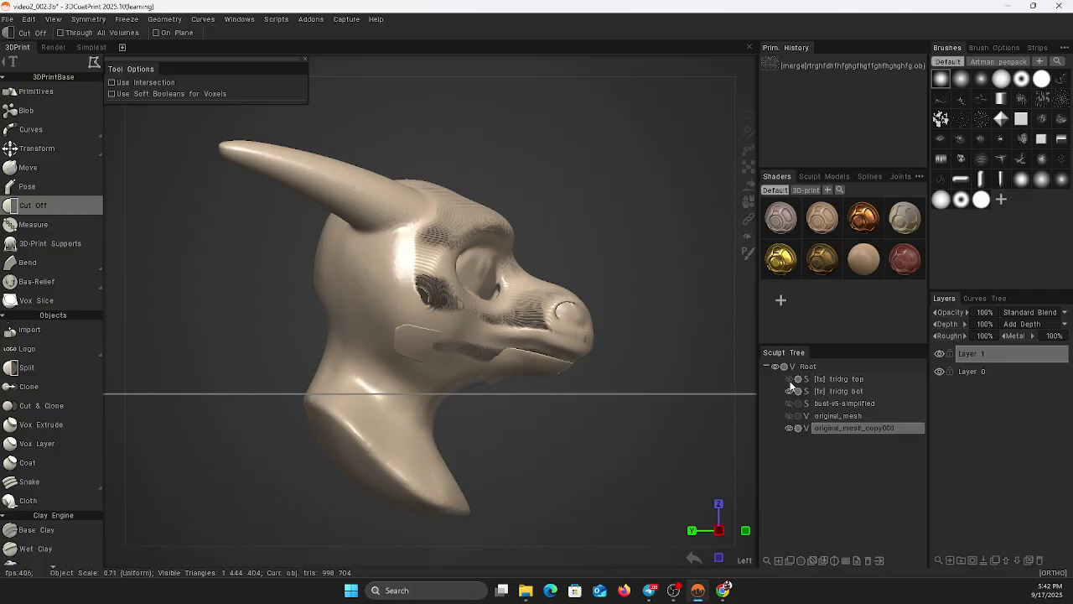
click(791, 379)
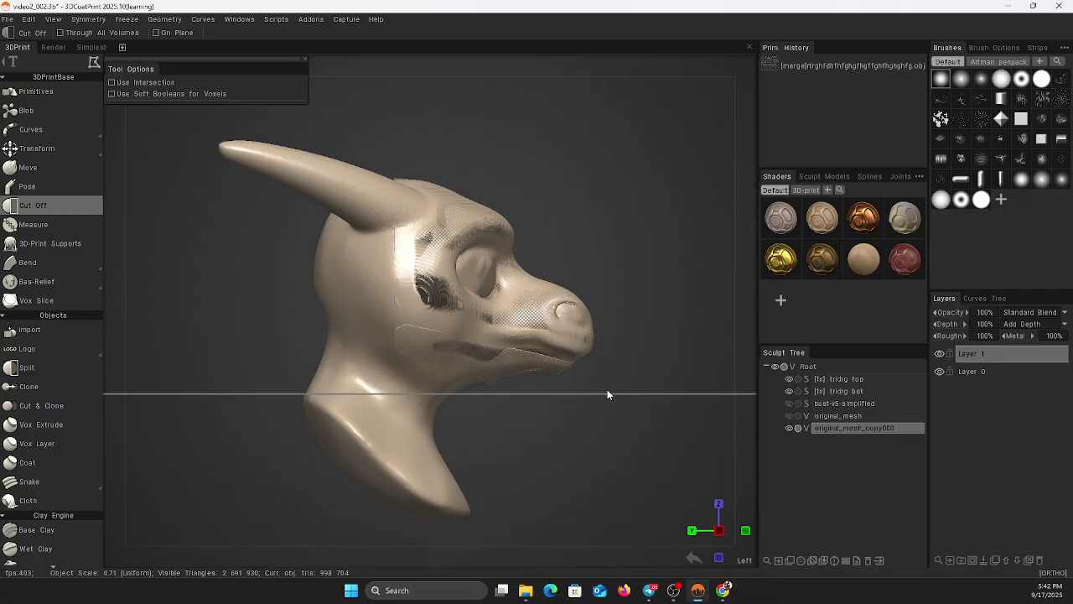
click(900, 257)
middle_drag(678, 244, 644, 238)
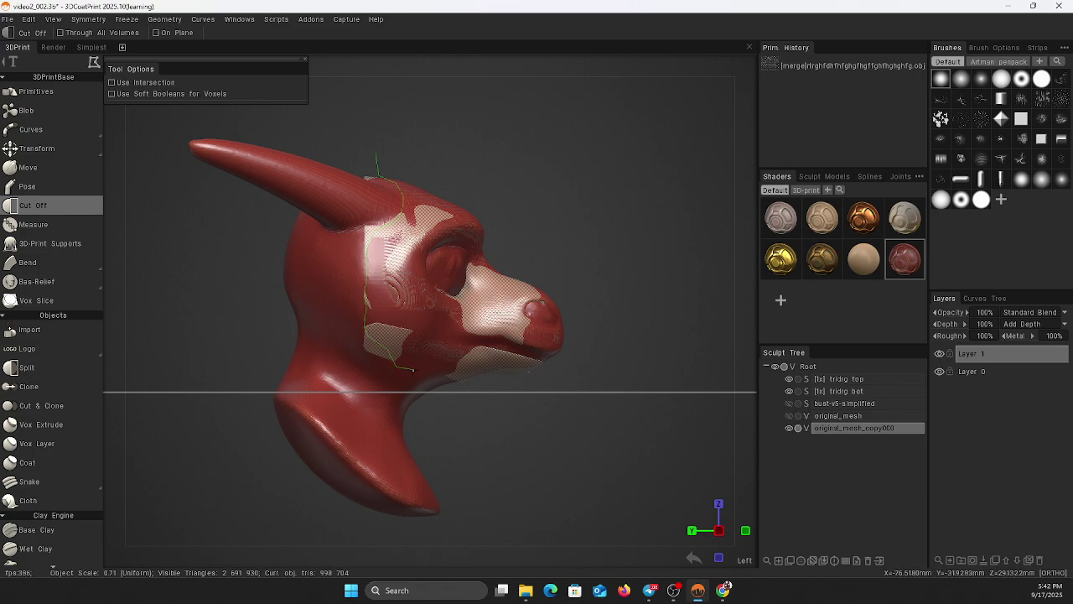
Restart the outline, try cutting the face off the head copy along the base's rear edge from crown to throat, and undo it.
key(Escape)
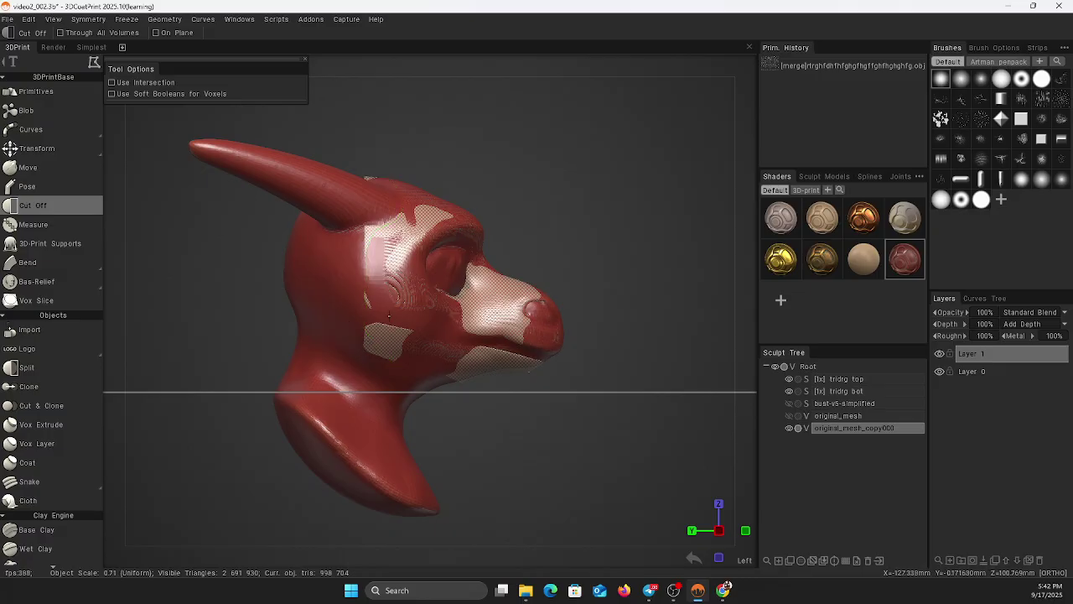
click(369, 159)
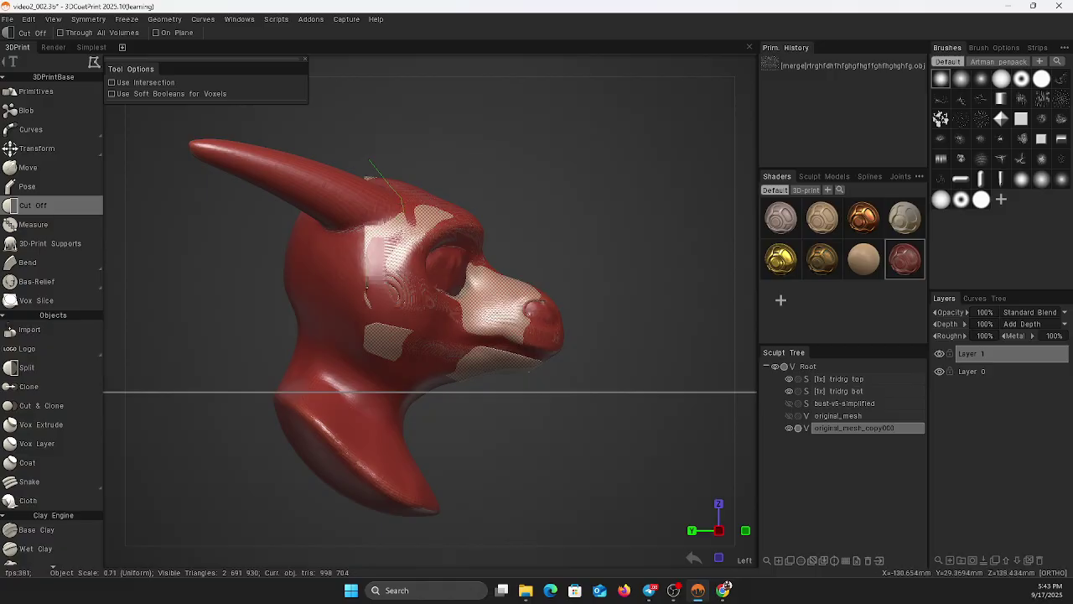
mouse_move(366, 289)
mouse_down()
mouse_move(364, 337)
mouse_move(391, 356)
mouse_move(549, 391)
mouse_move(596, 240)
mouse_move(429, 151)
mouse_up()
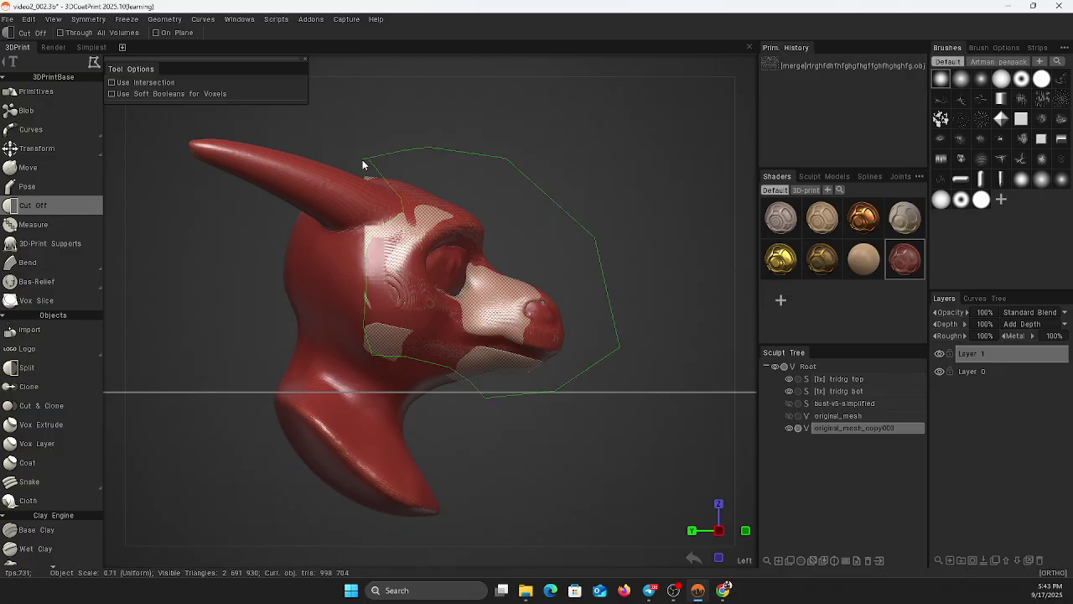
drag(365, 159, 366, 162)
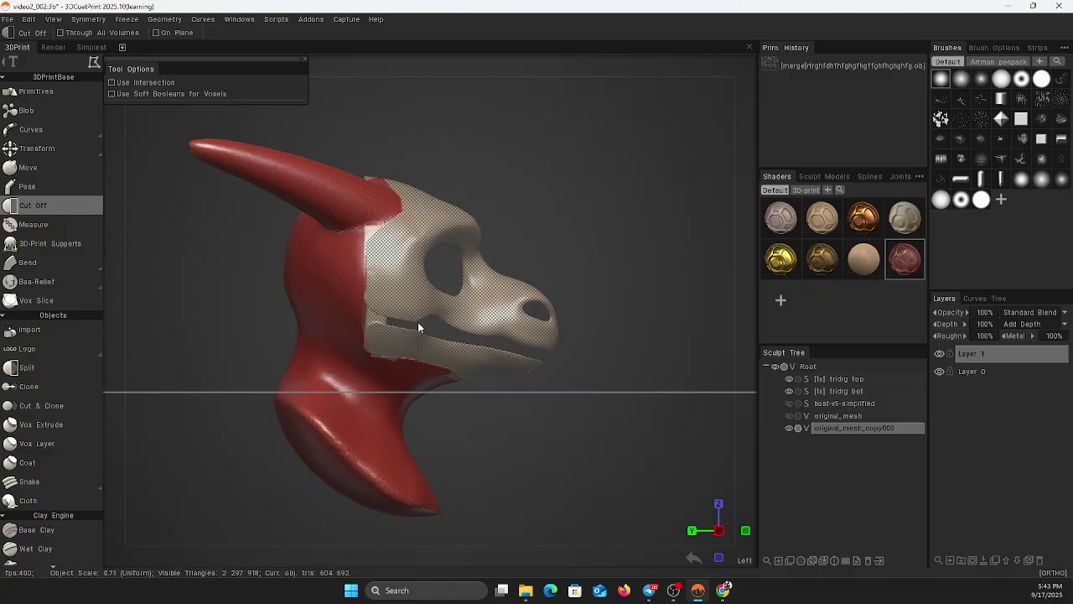
key(ctrl+z)
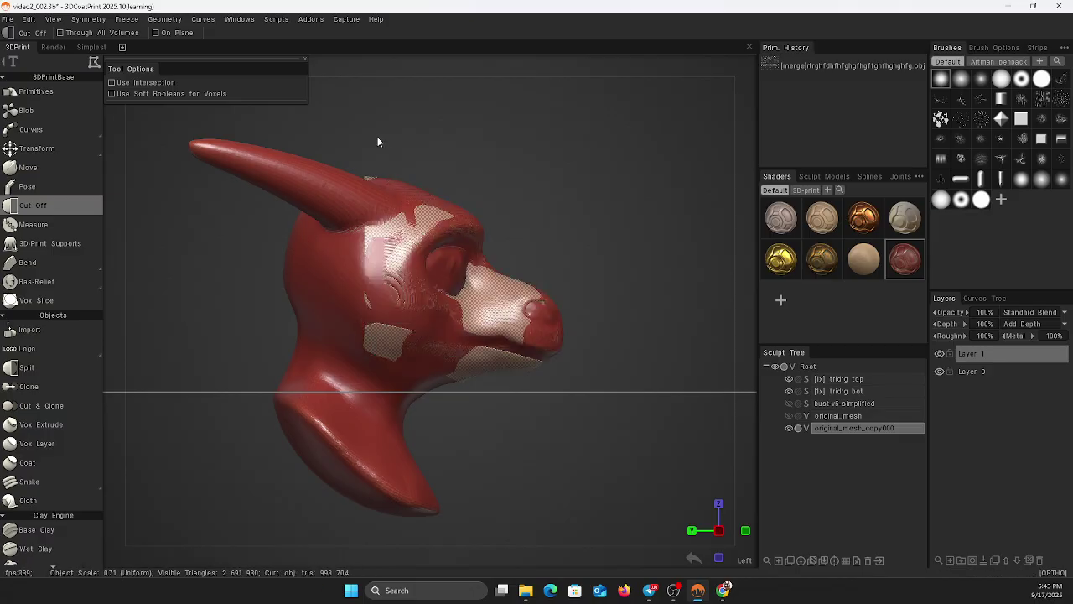
Cut the face off original_mesh_copy000 with a polygonal outline from the crown past the cheek to the throat, turning off ghost mode for tridrg bot.
click(349, 153)
click(364, 176)
click(379, 179)
click(400, 199)
click(401, 213)
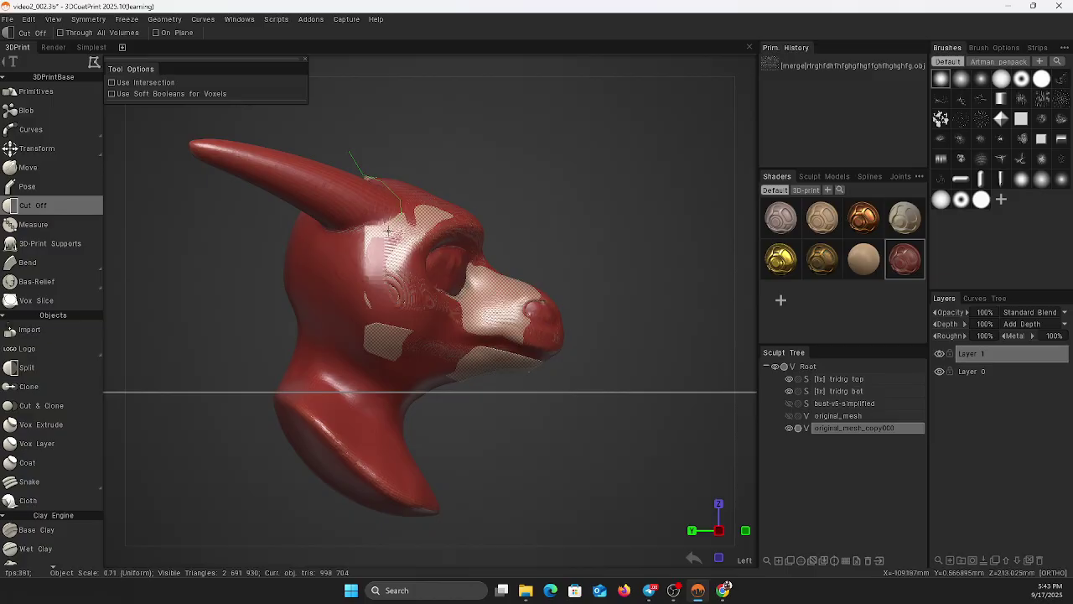
click(417, 304)
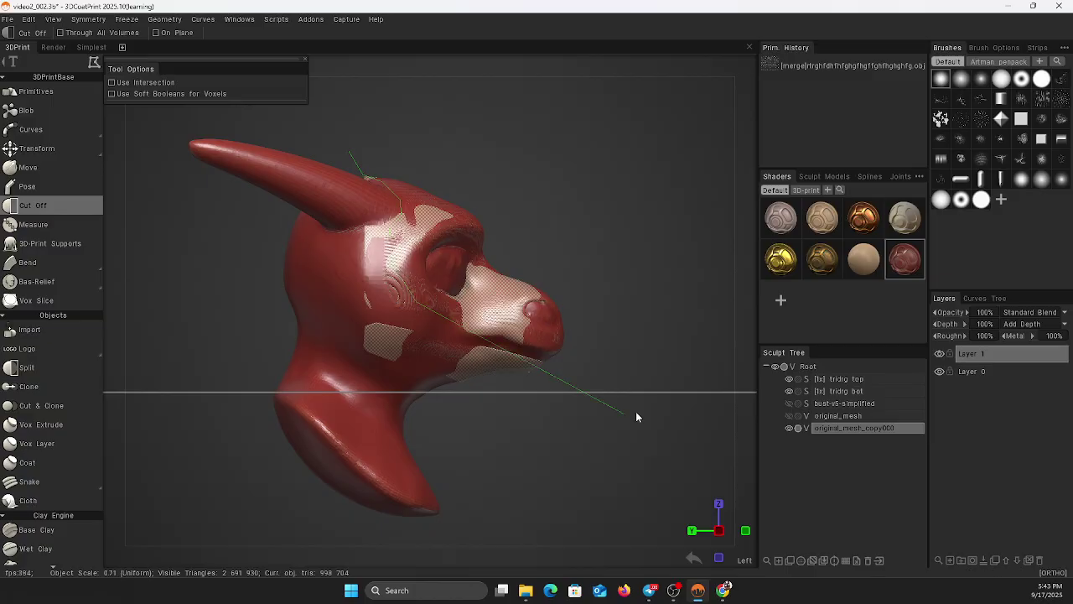
click(799, 428)
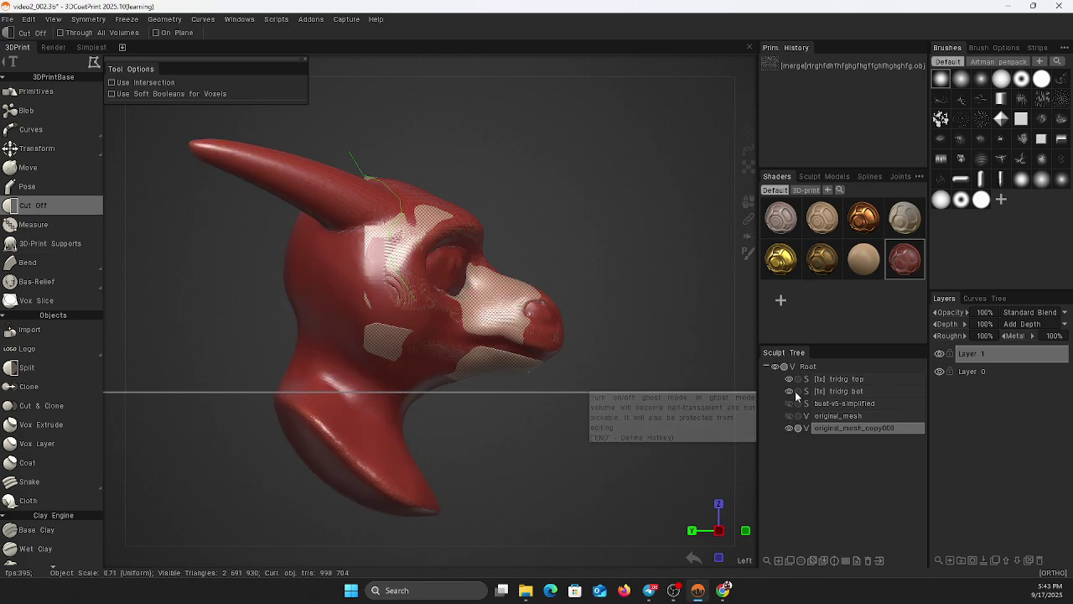
click(798, 392)
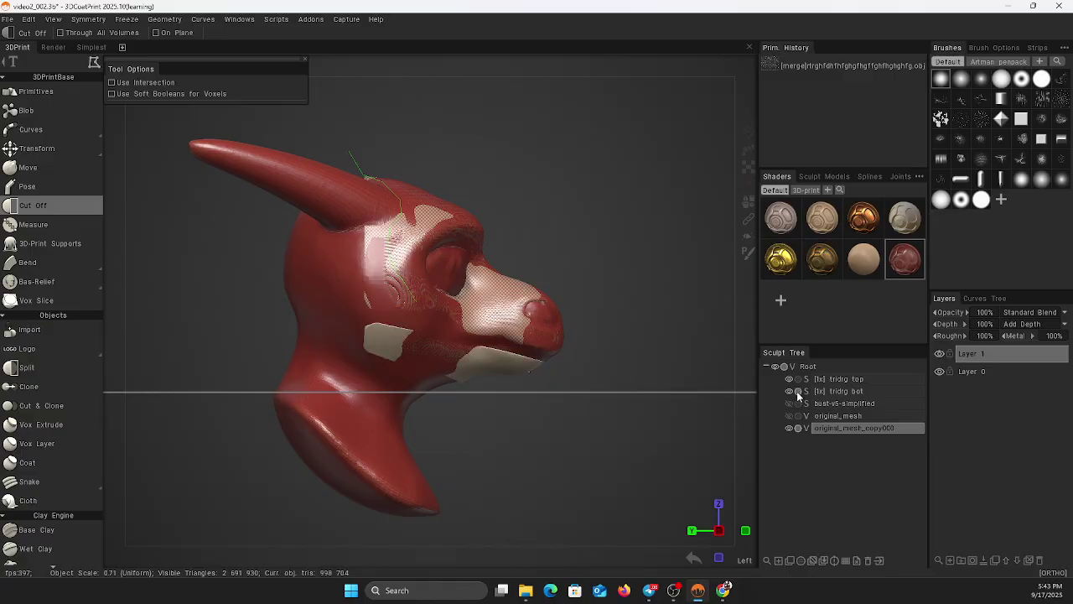
click(799, 429)
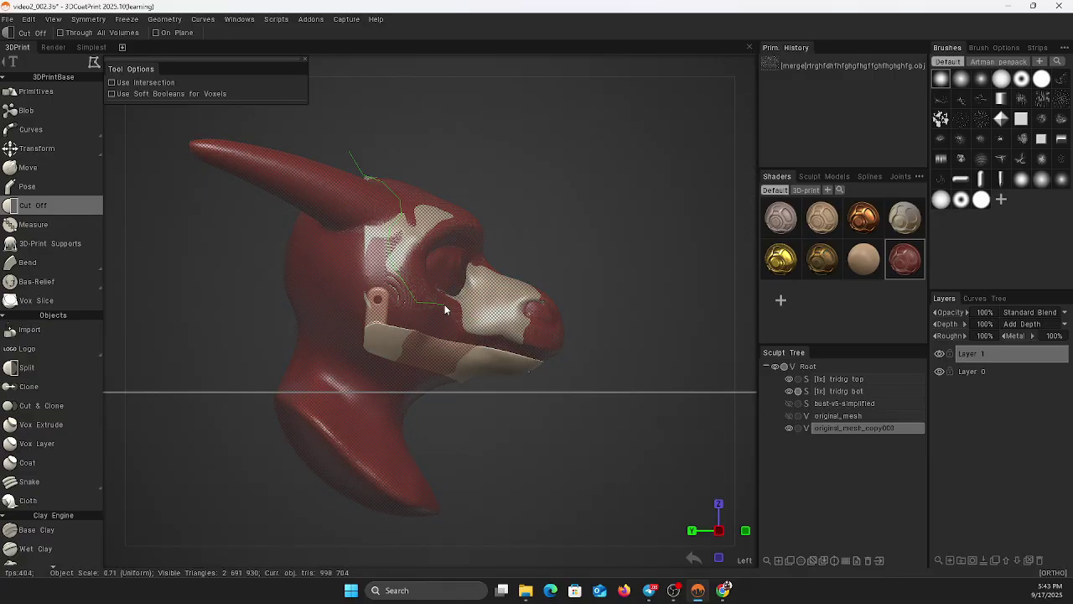
click(799, 430)
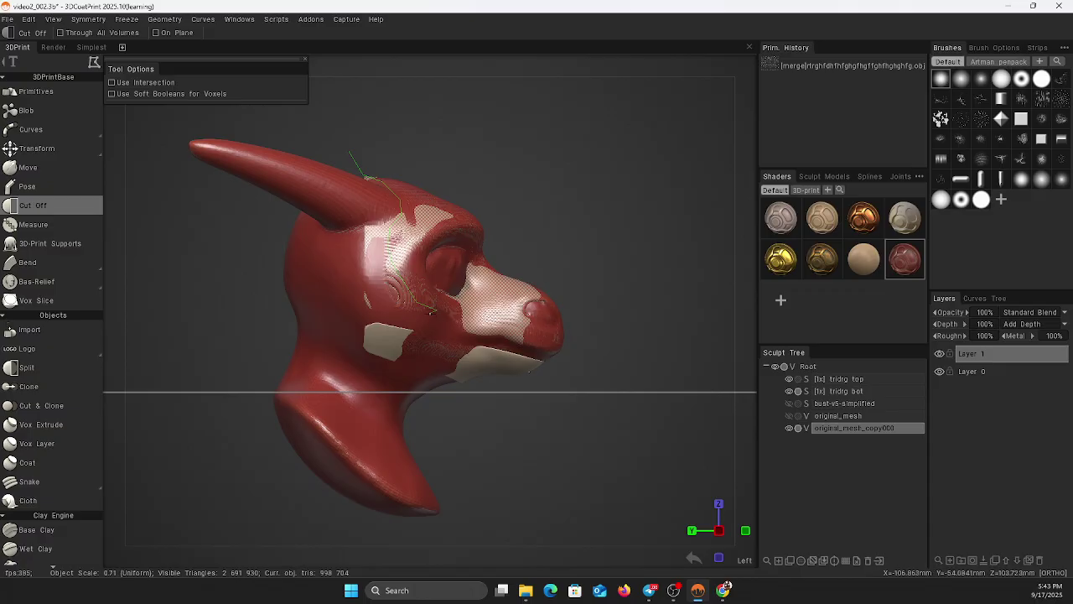
mouse_move(427, 333)
mouse_down()
mouse_move(464, 386)
mouse_move(612, 356)
mouse_move(504, 140)
mouse_move(349, 150)
mouse_up()
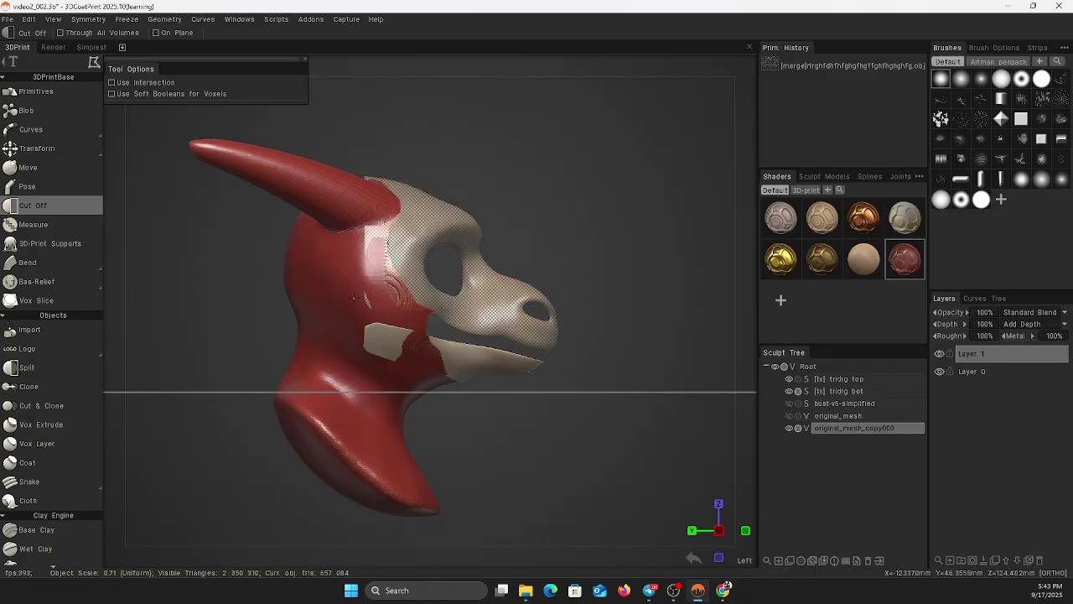
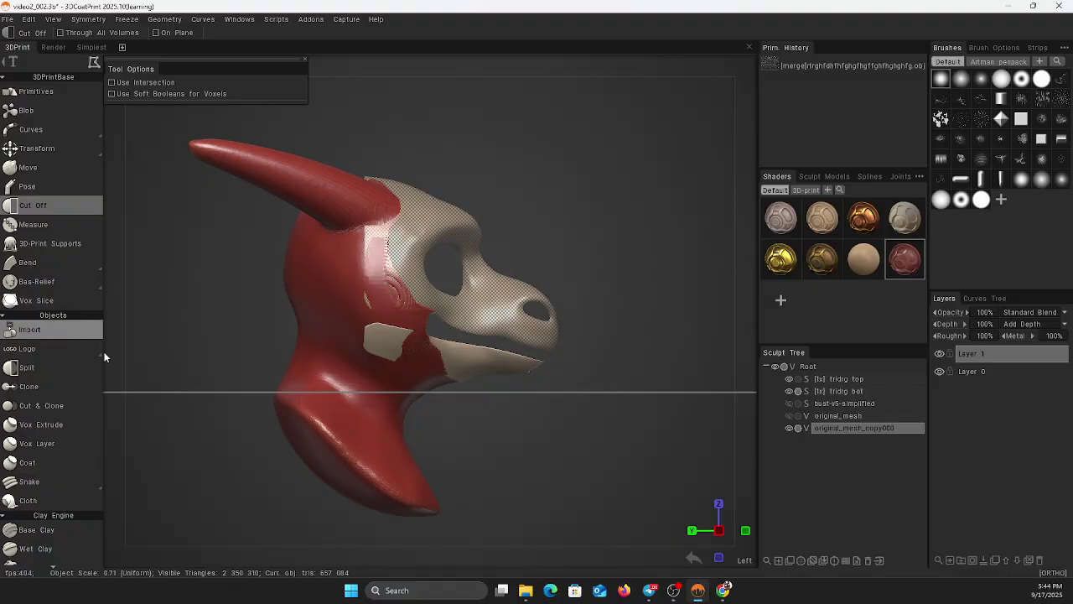
Hide original_mesh_copy000 and examine the head base's upper part, jaw and hinges from the side and front, including in perspective.
click(788, 429)
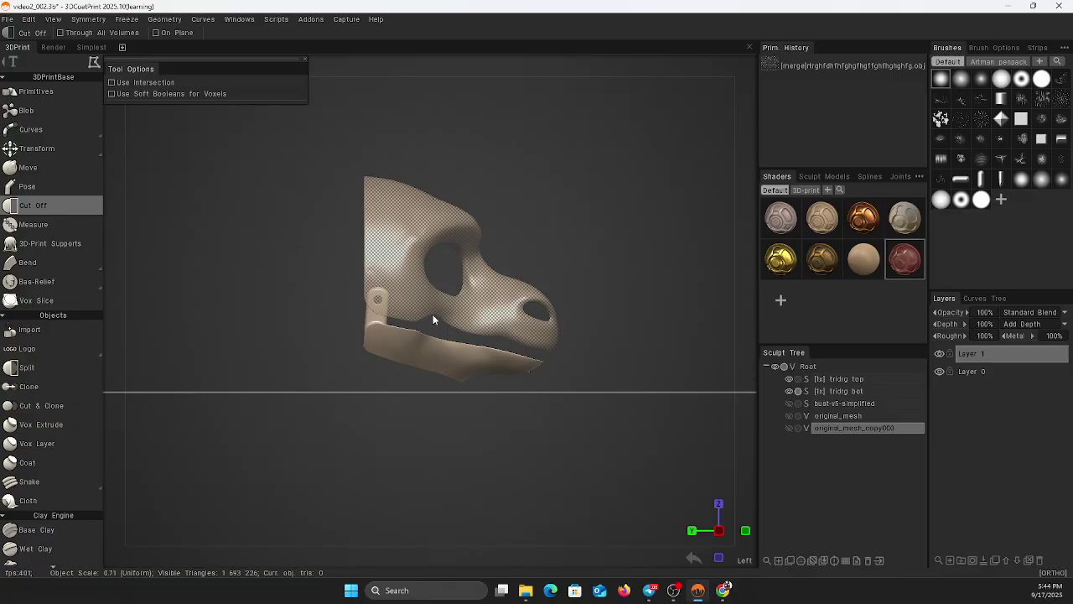
scroll(447, 422, up, 5)
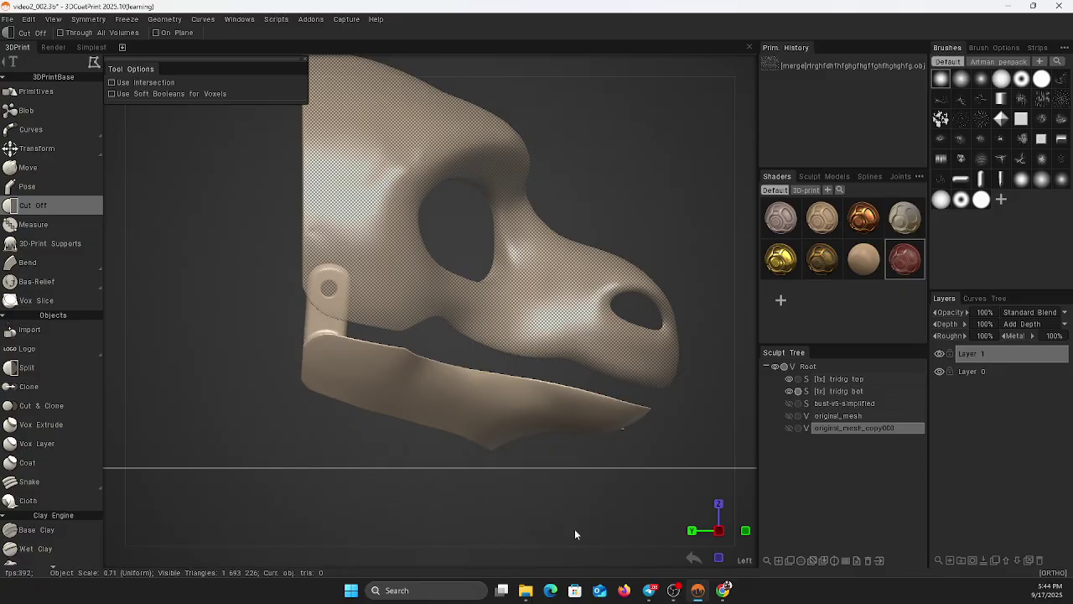
middle_drag(366, 459, 251, 458)
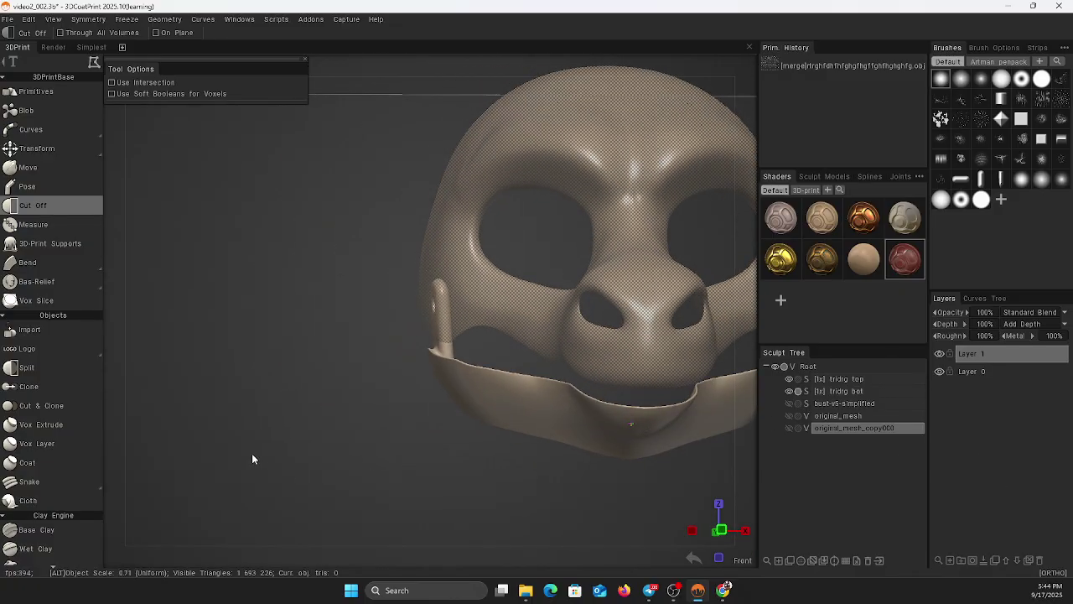
middle_drag(477, 471, 332, 482)
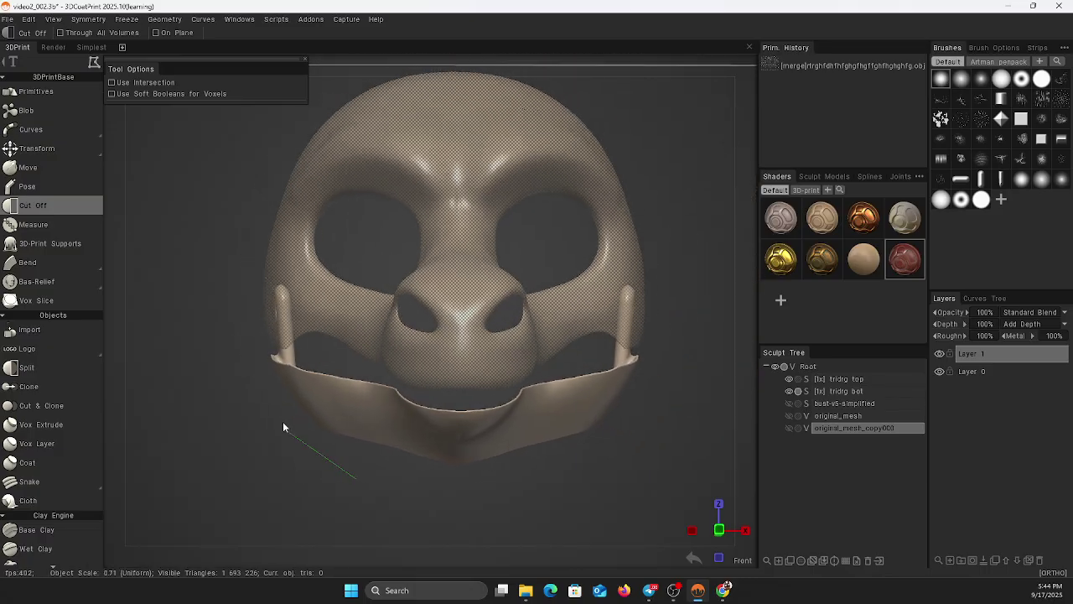
mouse_move(67, 260)
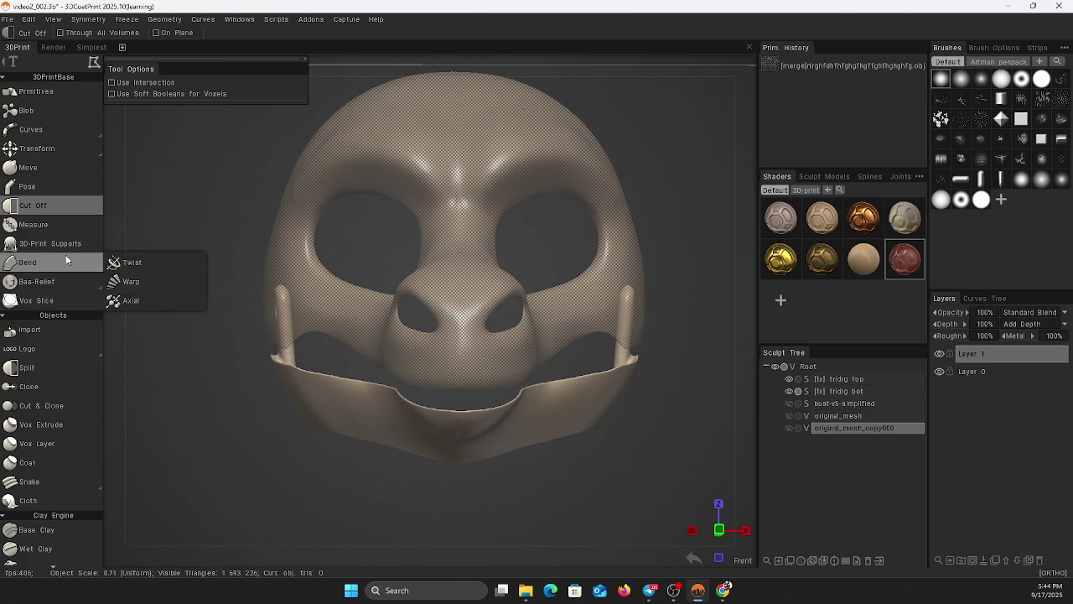
key(KP_5)
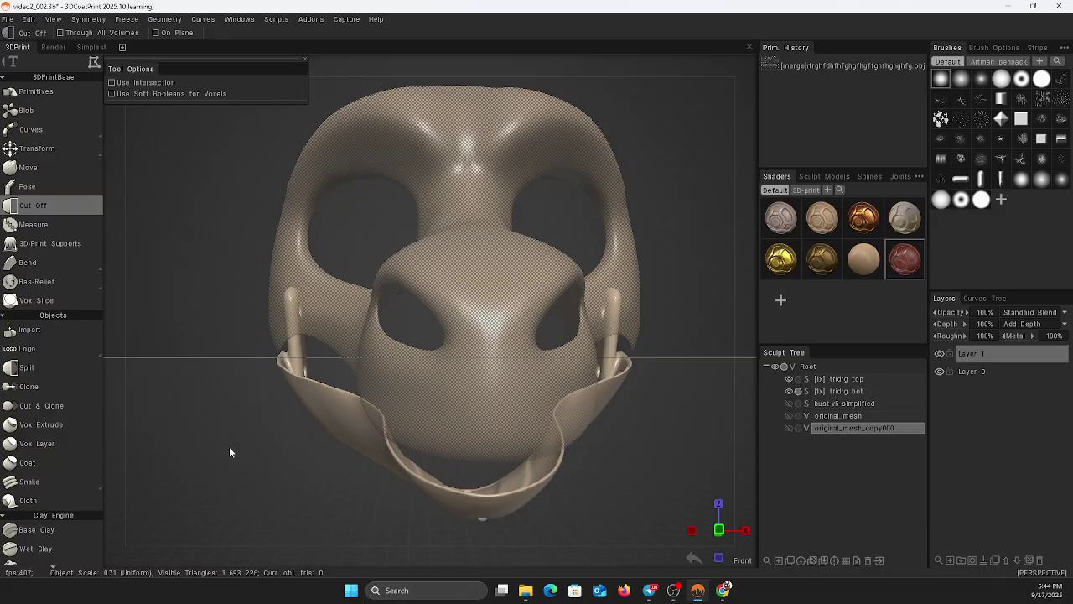
mouse_move(240, 449)
alt+mouse_down()
mouse_move(151, 460)
mouse_move(251, 443)
mouse_move(246, 451)
alt+mouse_up()
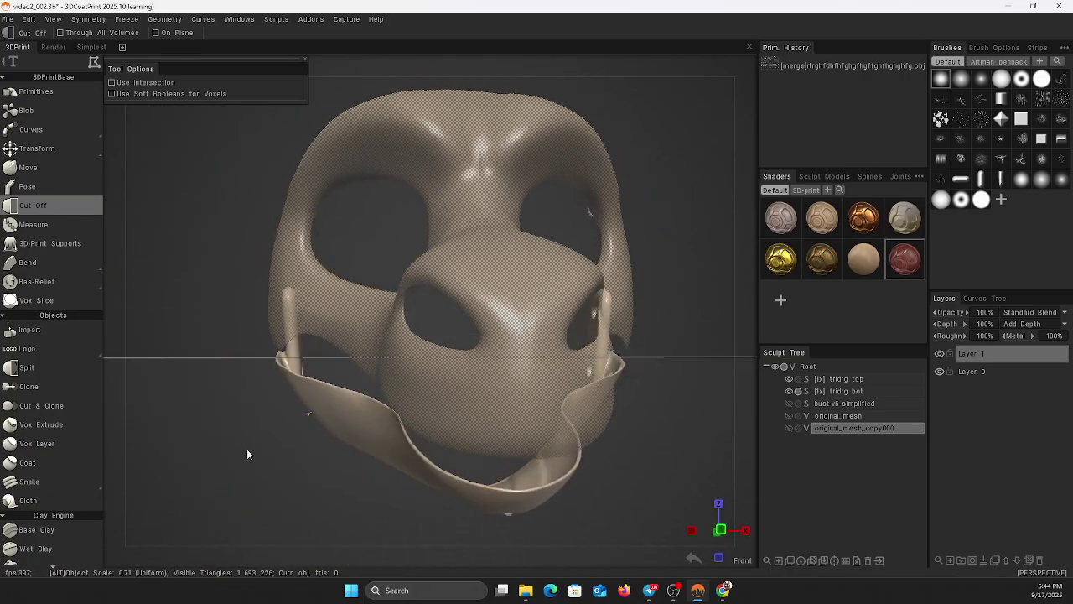
scroll(243, 470, down, 5)
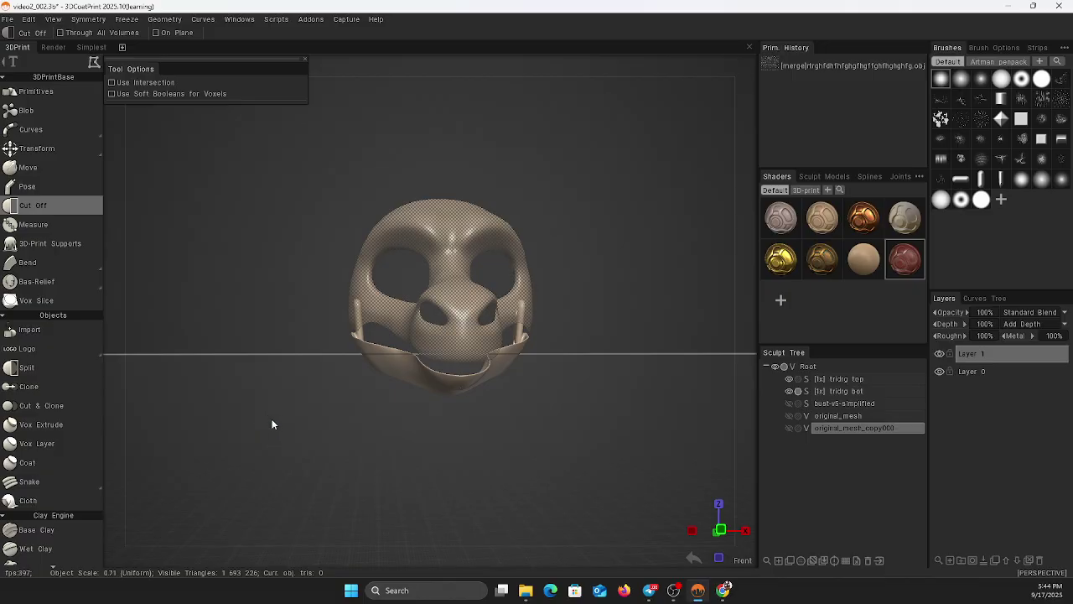
alt+drag(271, 436, 356, 414)
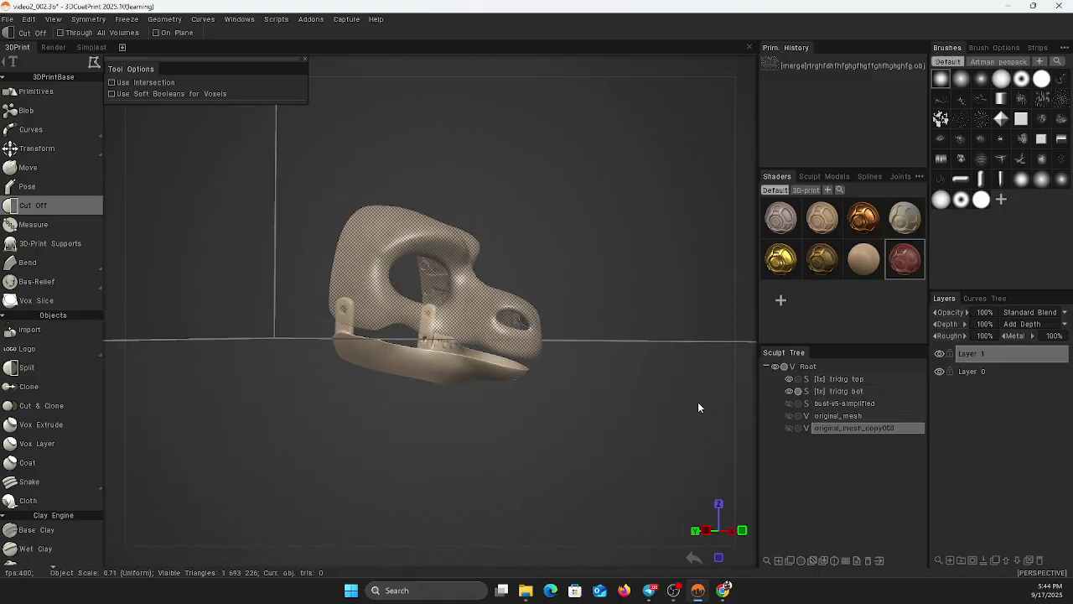
Turn off ghost mode for tridrg top, inspect the solid base from both sides, and show original_mesh_copy000 again.
click(798, 379)
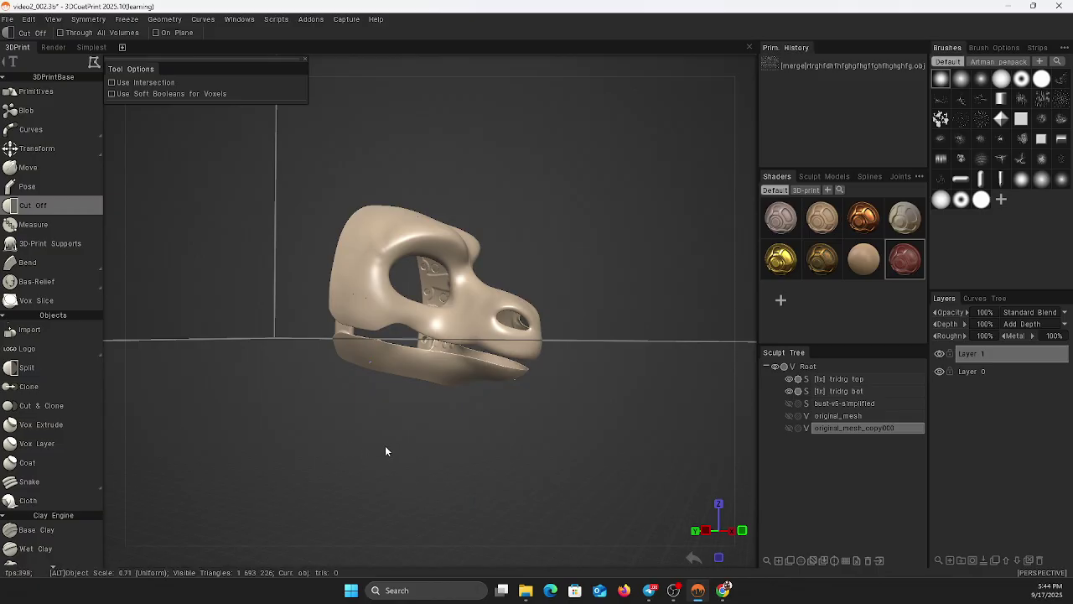
alt+drag(386, 447, 165, 435)
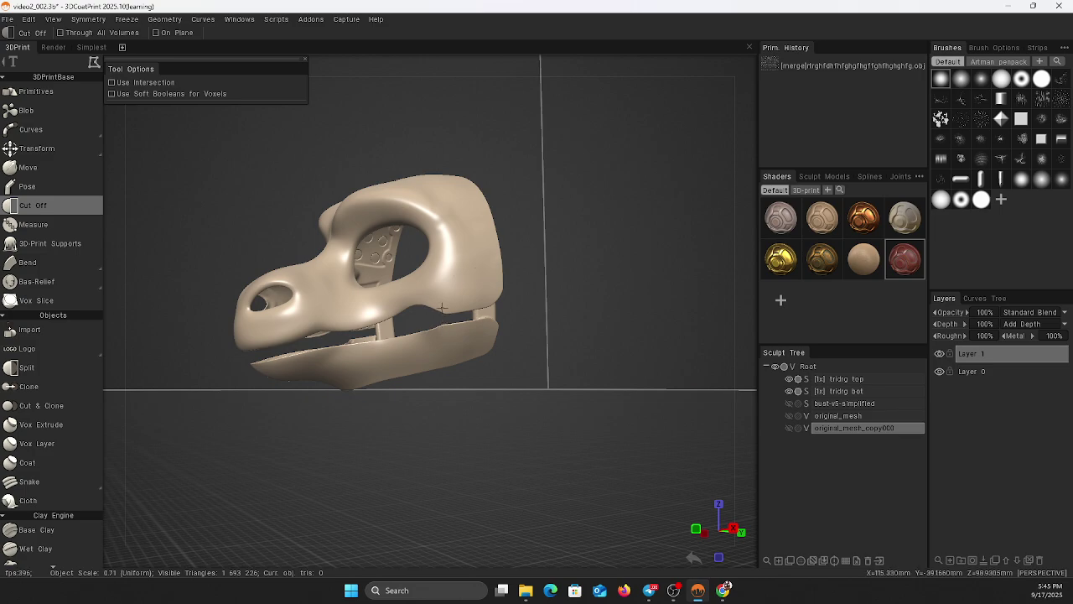
alt+drag(415, 415, 642, 431)
alt+drag(398, 460, 442, 462)
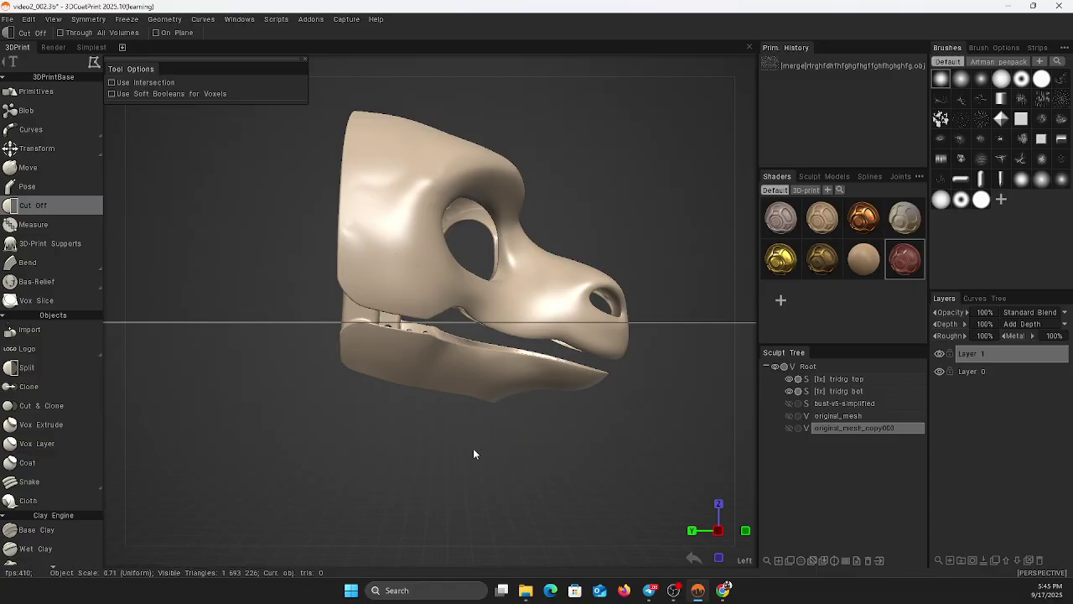
click(787, 428)
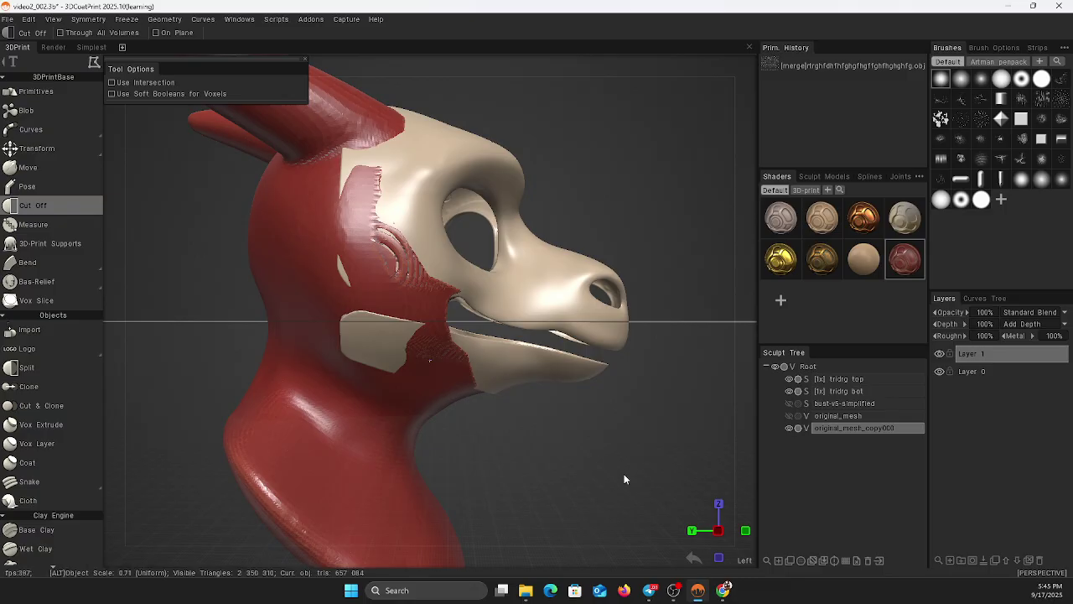
mouse_move(623, 474)
alt+mouse_down()
mouse_move(601, 474)
mouse_move(625, 474)
alt+mouse_up()
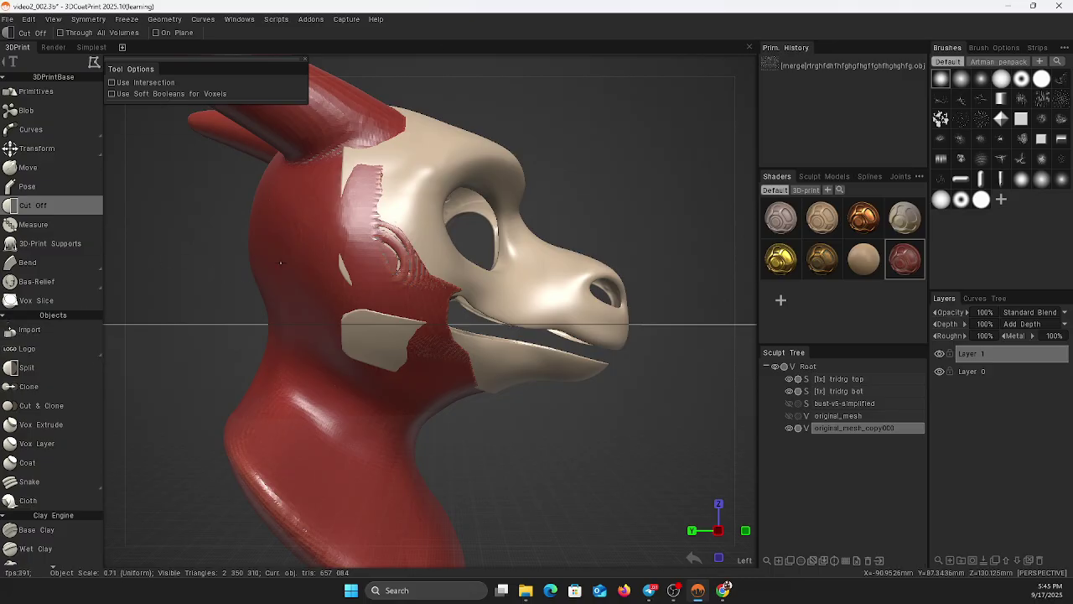
Try a polygonal hole through the rear side of the head copy, check it from behind, undo it, and return to the orthographic left view.
click(301, 256)
click(293, 325)
click(332, 288)
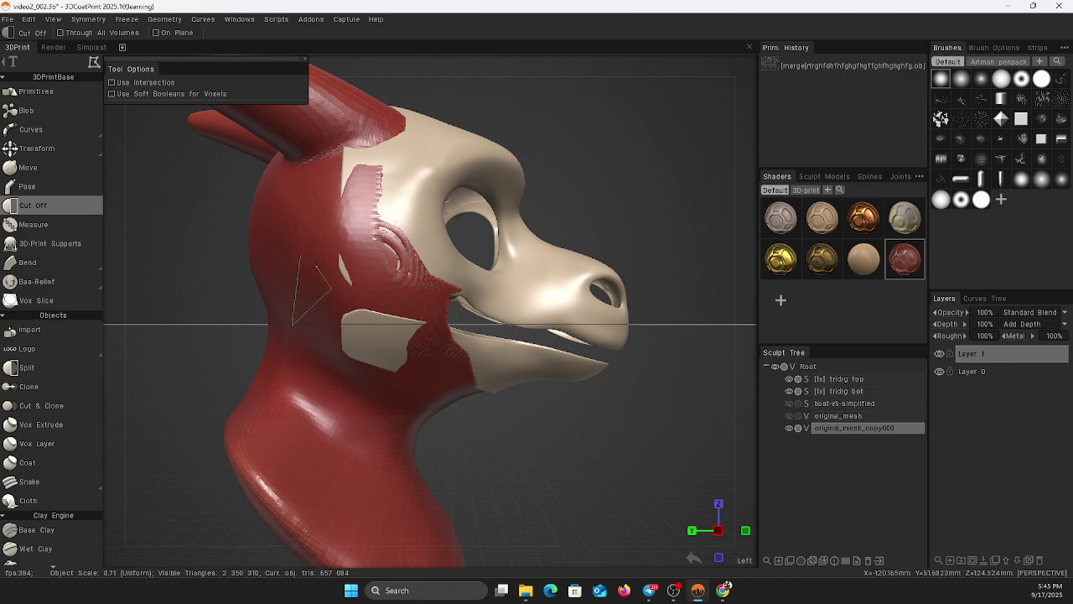
click(299, 223)
click(301, 256)
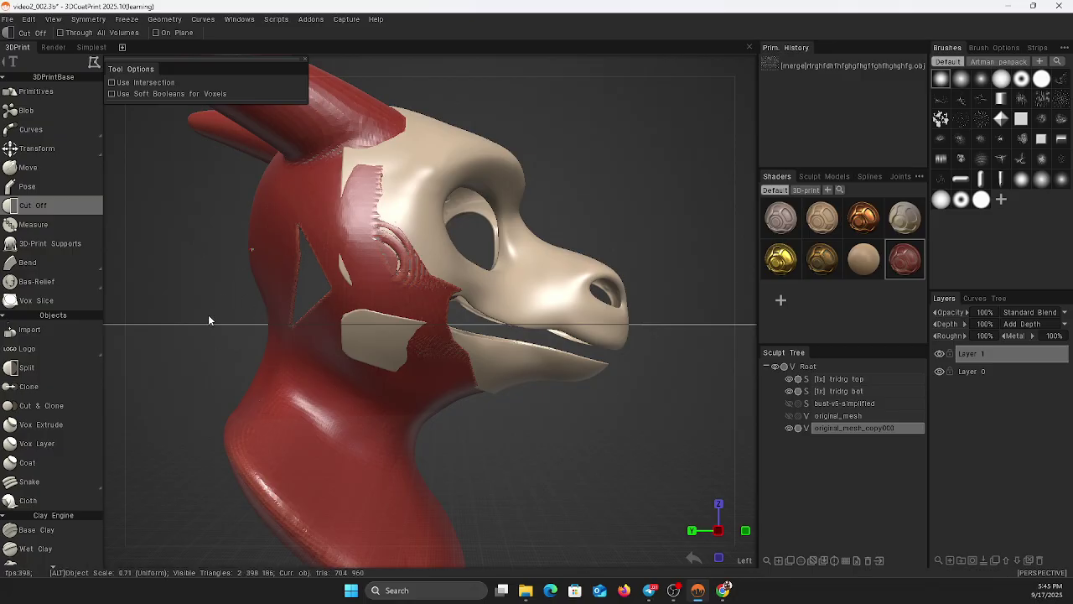
alt+drag(209, 319, 346, 331)
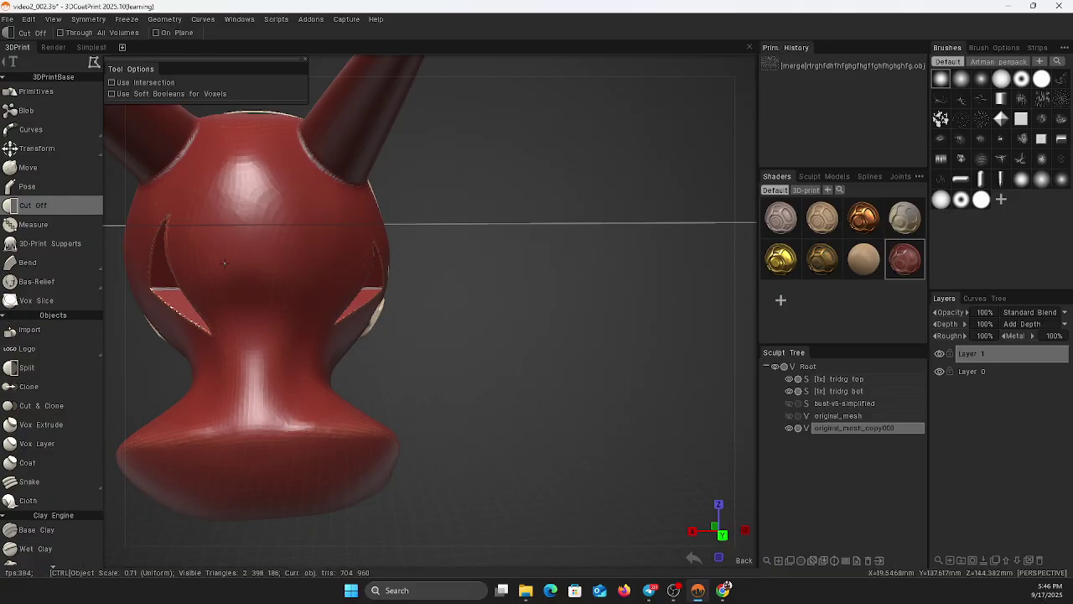
key(ctrl+z)
key(F5)
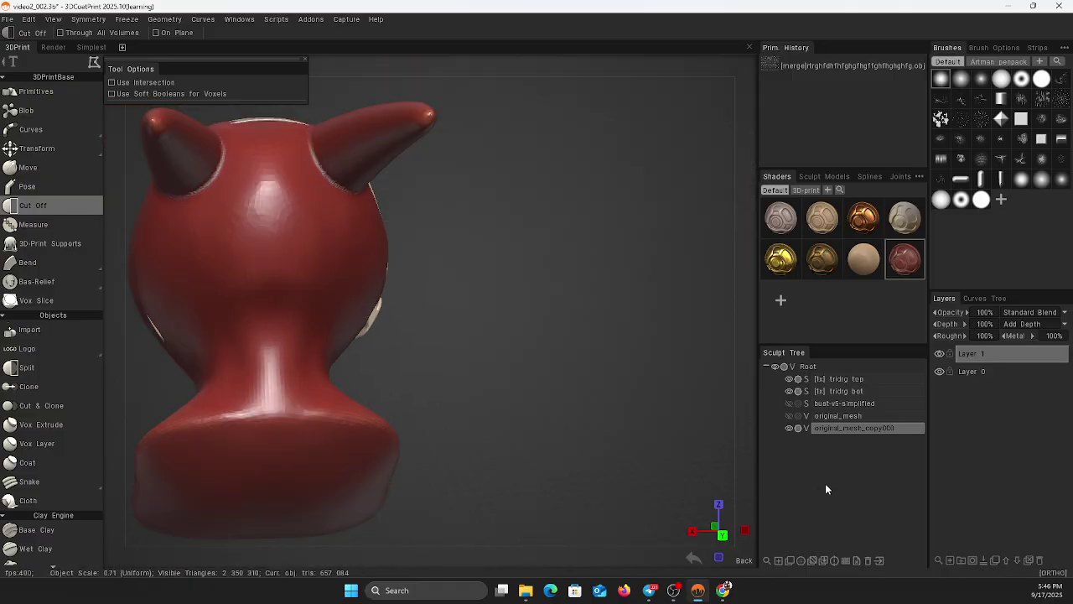
key(KP_4)
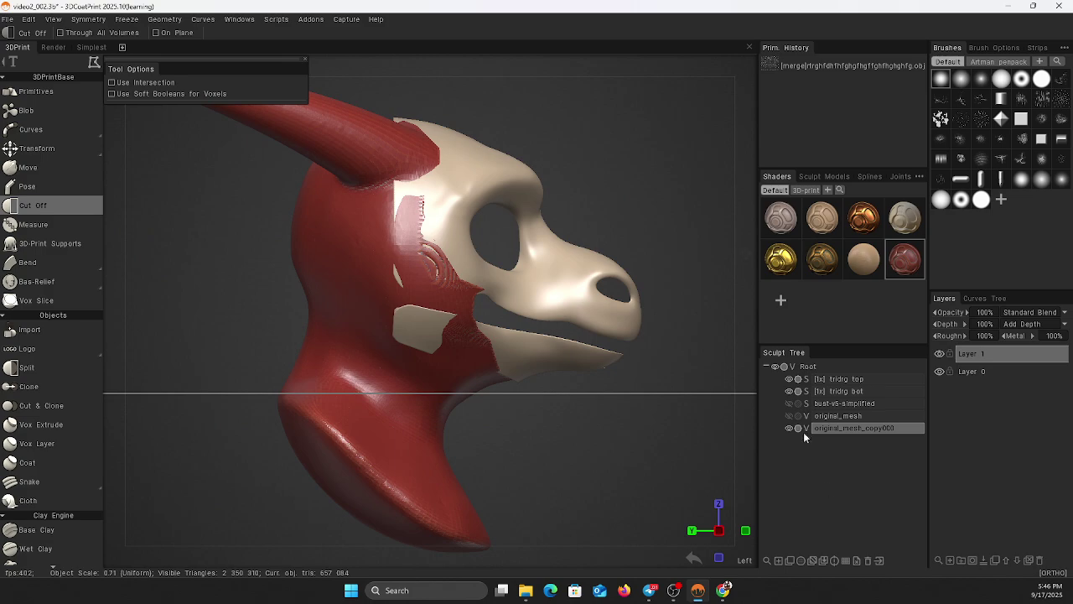
Switch the cut outline to the freehand lasso, try trimming the head copy's throat edge behind the jaw, and undo the cut.
middle_drag(635, 458, 541, 445)
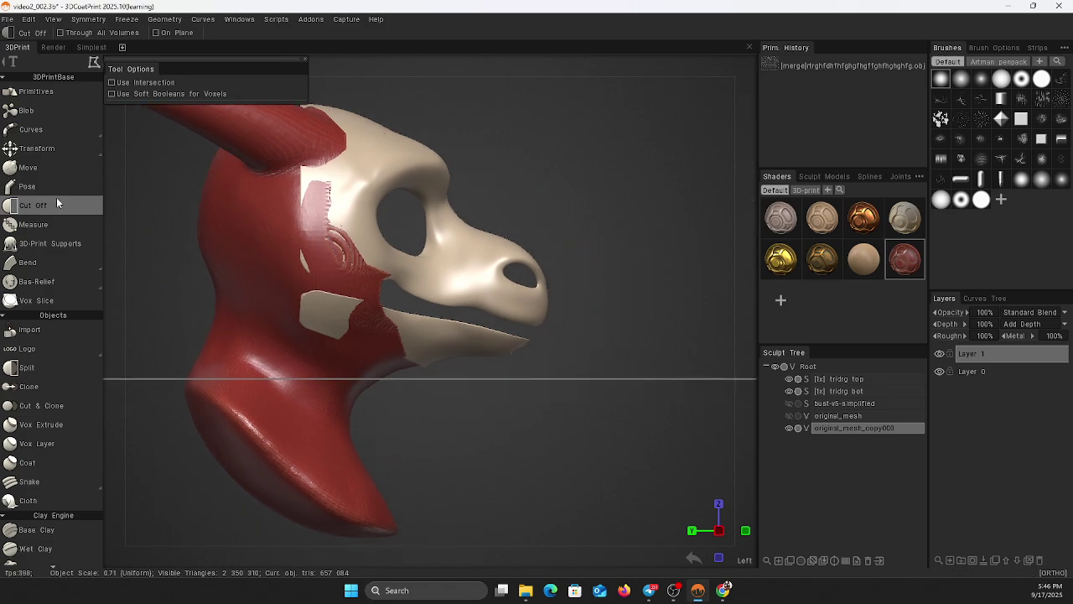
click(92, 62)
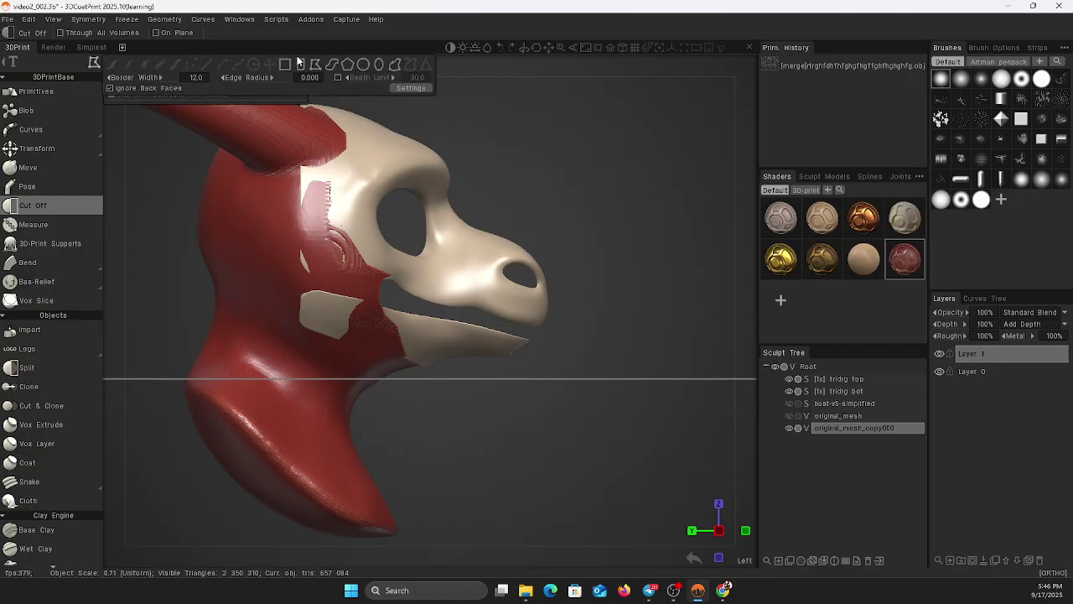
click(332, 65)
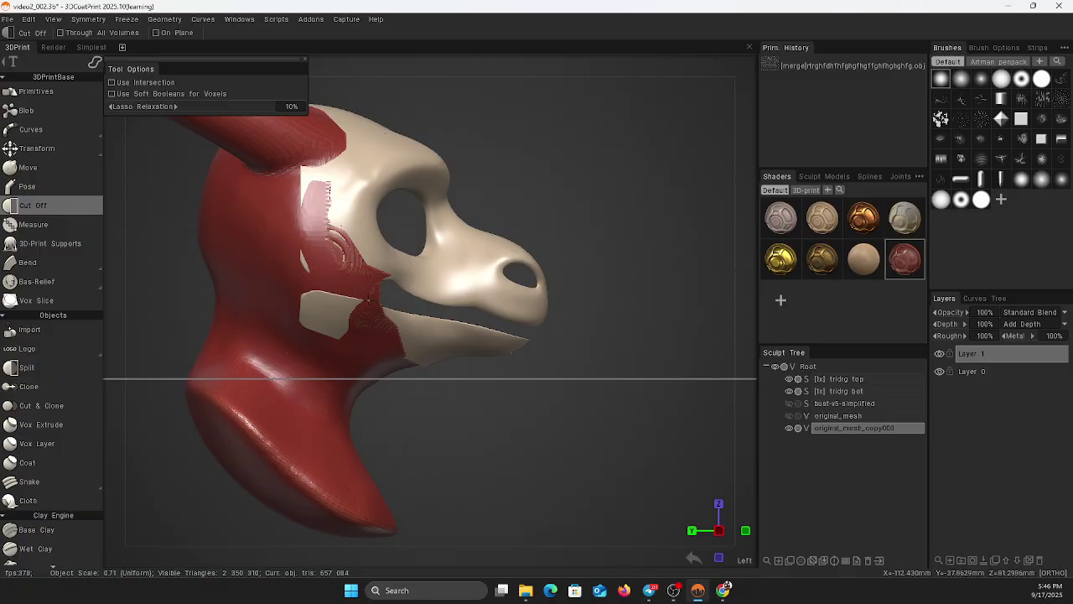
mouse_move(369, 299)
mouse_down()
mouse_move(358, 314)
mouse_move(369, 361)
mouse_move(451, 392)
mouse_up()
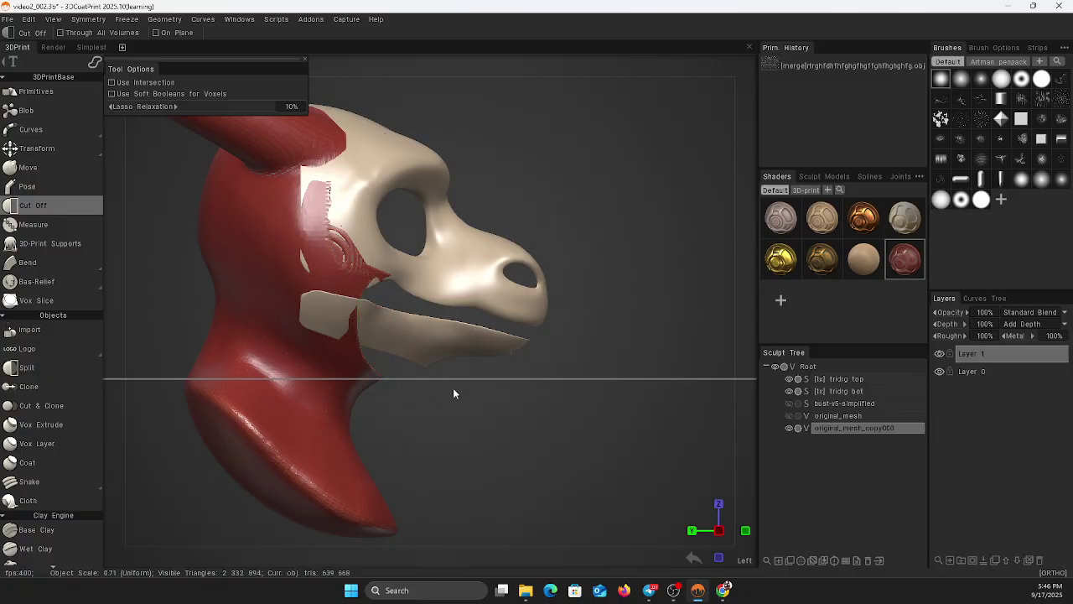
key(ctrl+z)
Cut a small rounded notch into the head copy's front edge at the mouth corner with the lasso and check it from the side.
right_drag(463, 404, 717, 366)
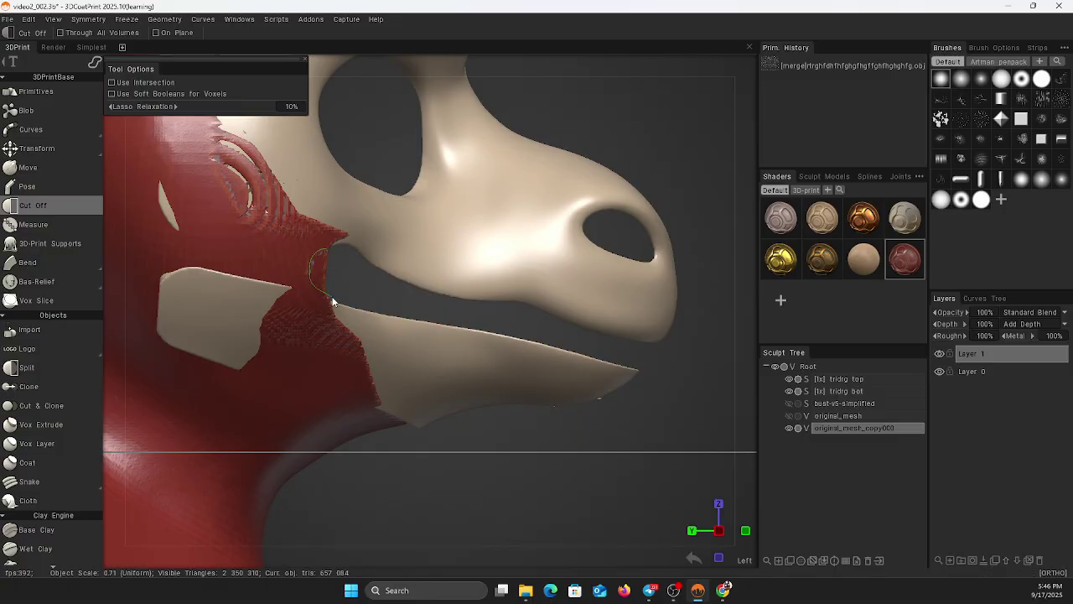
right_drag(341, 288, 509, 449)
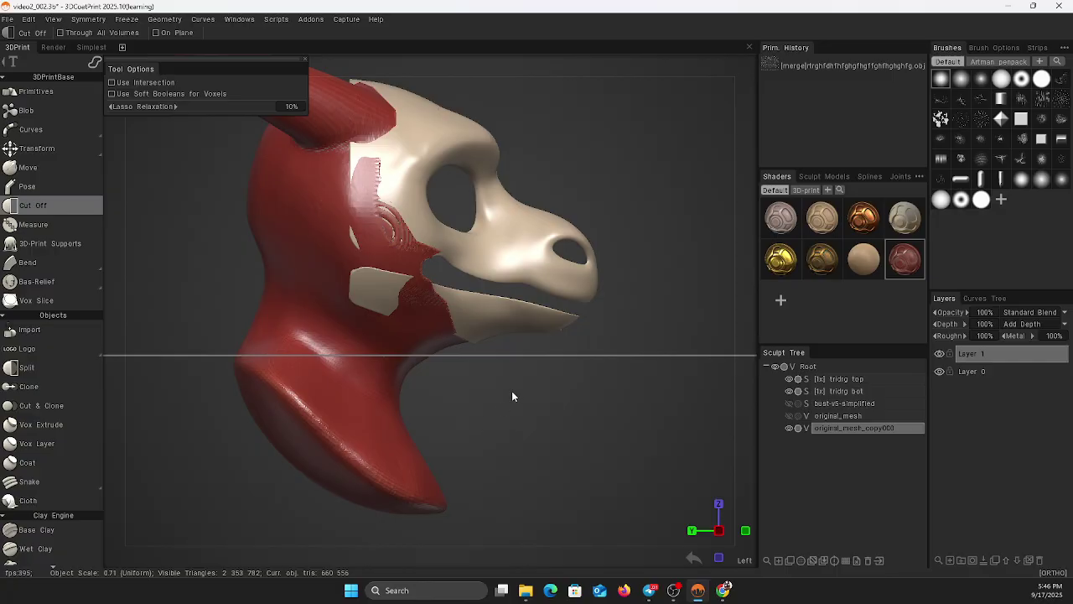
middle_drag(511, 391, 526, 441)
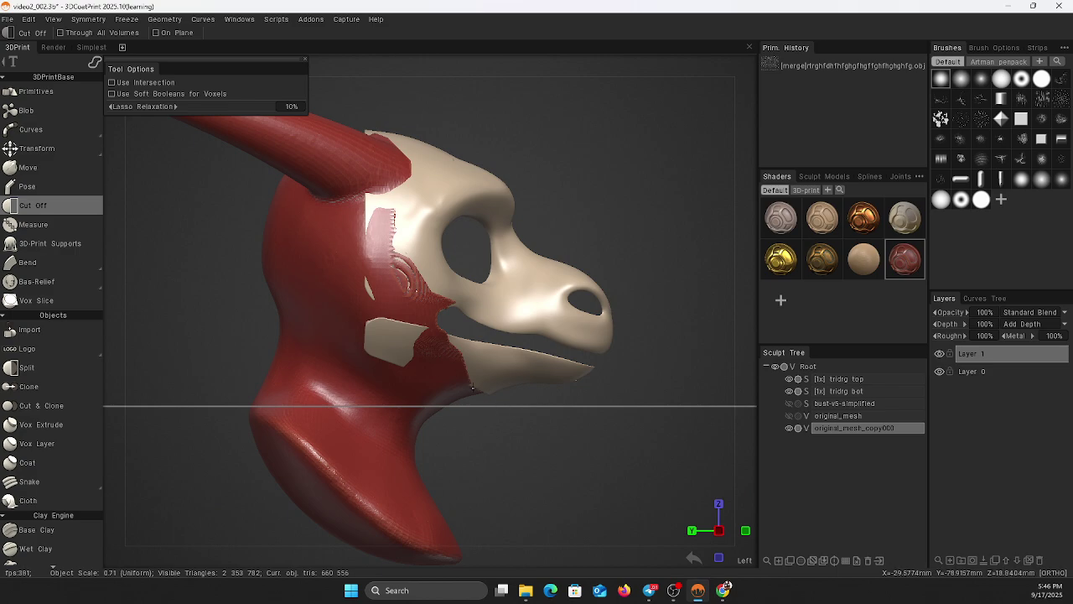
middle_drag(554, 442, 538, 433)
alt+drag(512, 430, 488, 440)
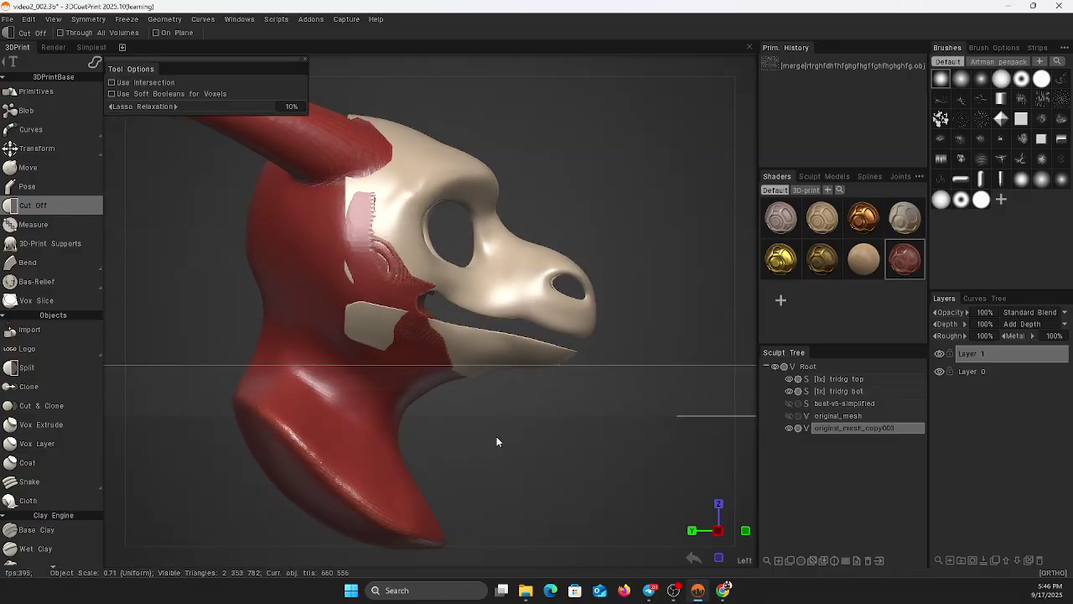
Show bust-v5-simplified and turn on ghost mode for original_mesh_copy000 to compare the bust with the head in side view.
middle_drag(497, 436, 563, 423)
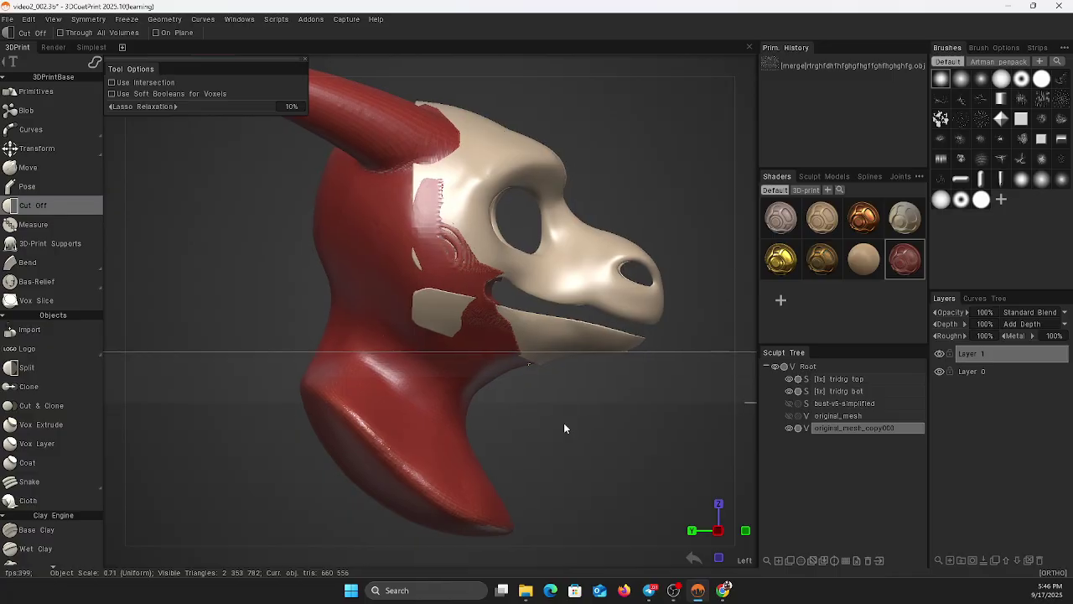
click(788, 405)
drag(652, 422, 580, 470)
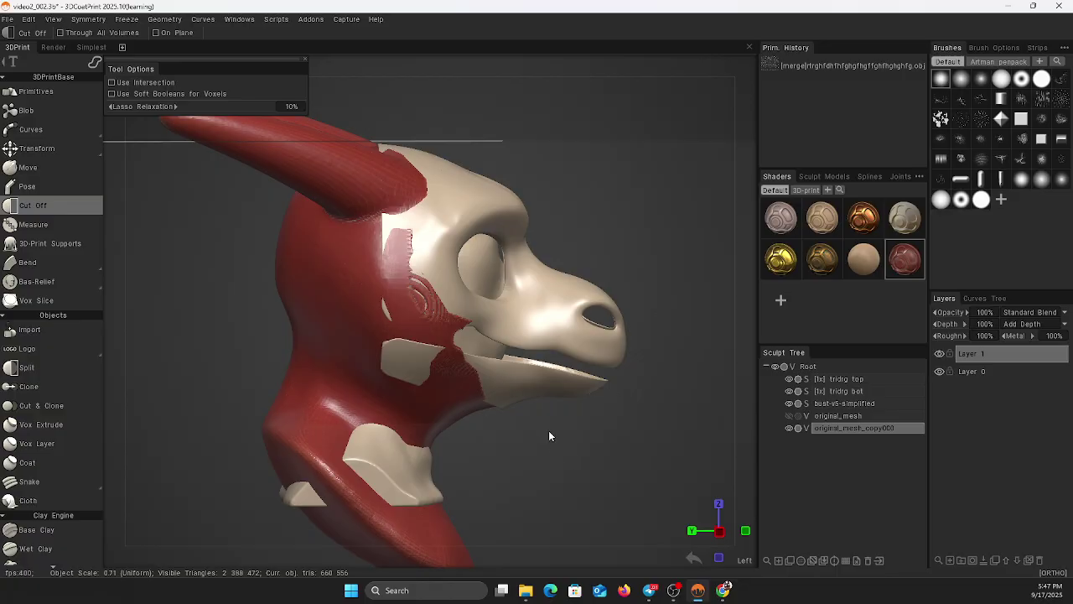
drag(549, 436, 562, 417)
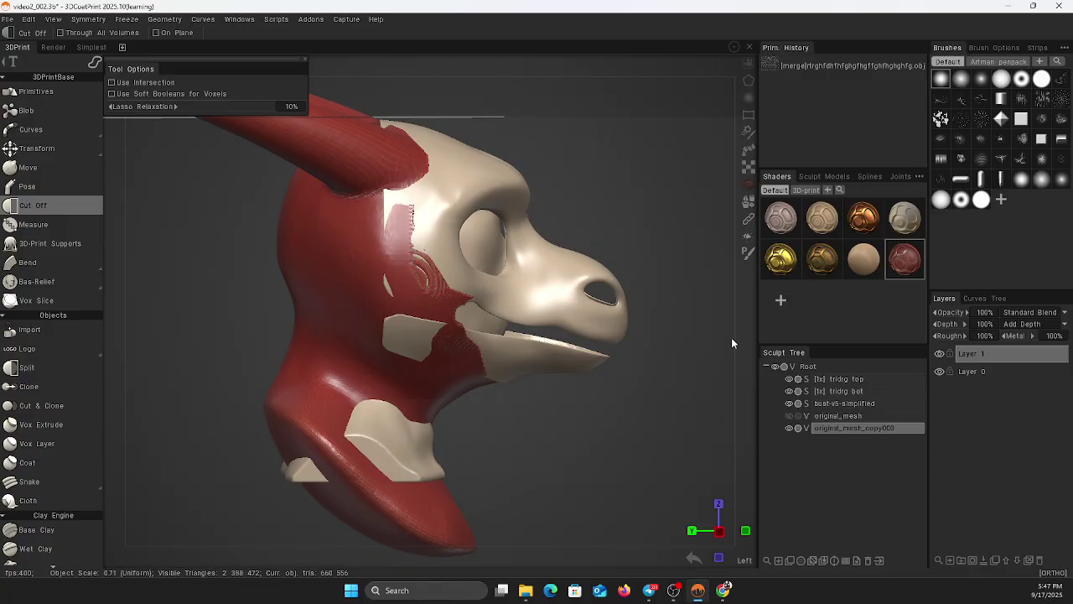
click(799, 428)
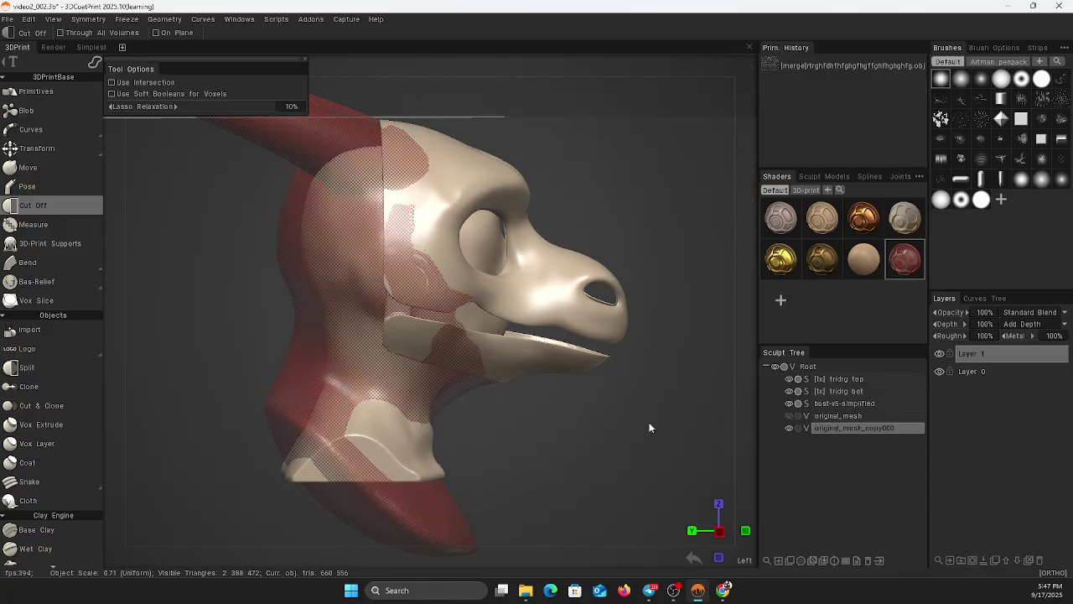
drag(650, 427, 582, 387)
Move bust-v5-simplified inside the head with Transform, placing it at about Y 26.09 and Z -61.30.
click(864, 404)
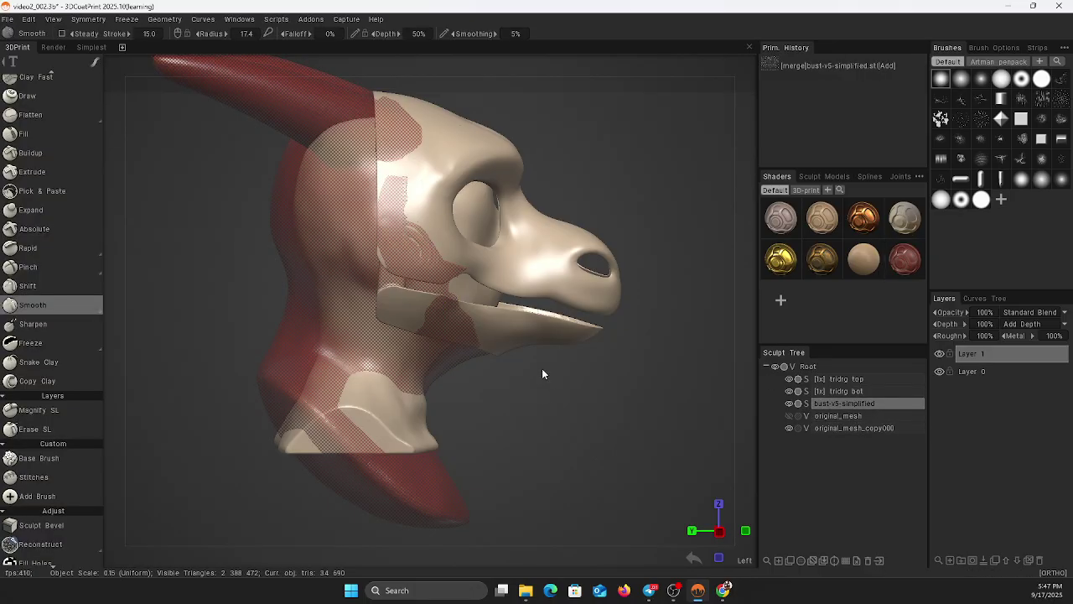
scroll(46, 132, up, 10)
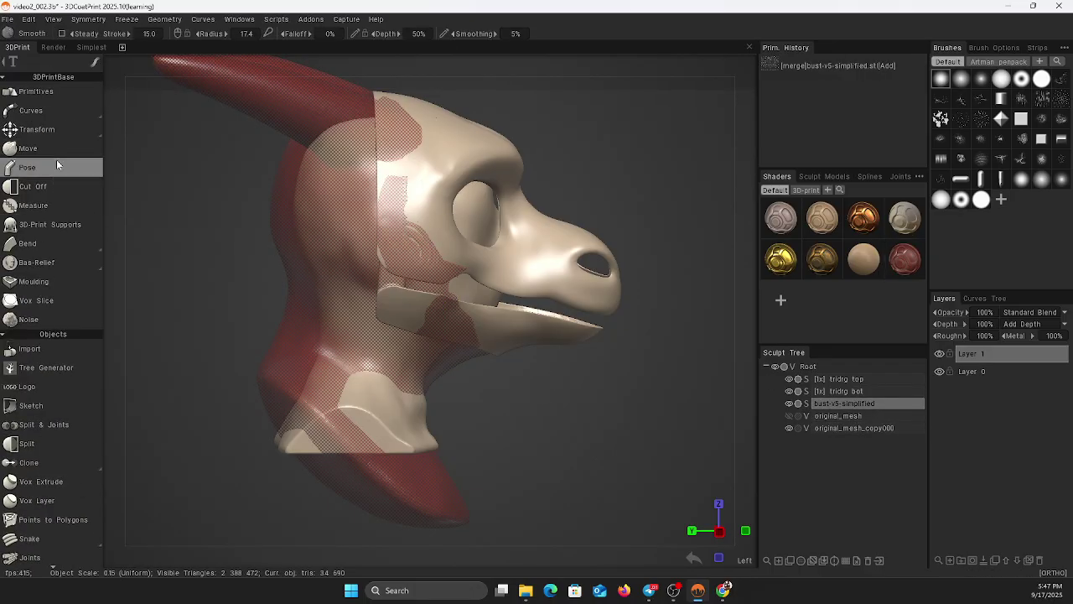
click(39, 132)
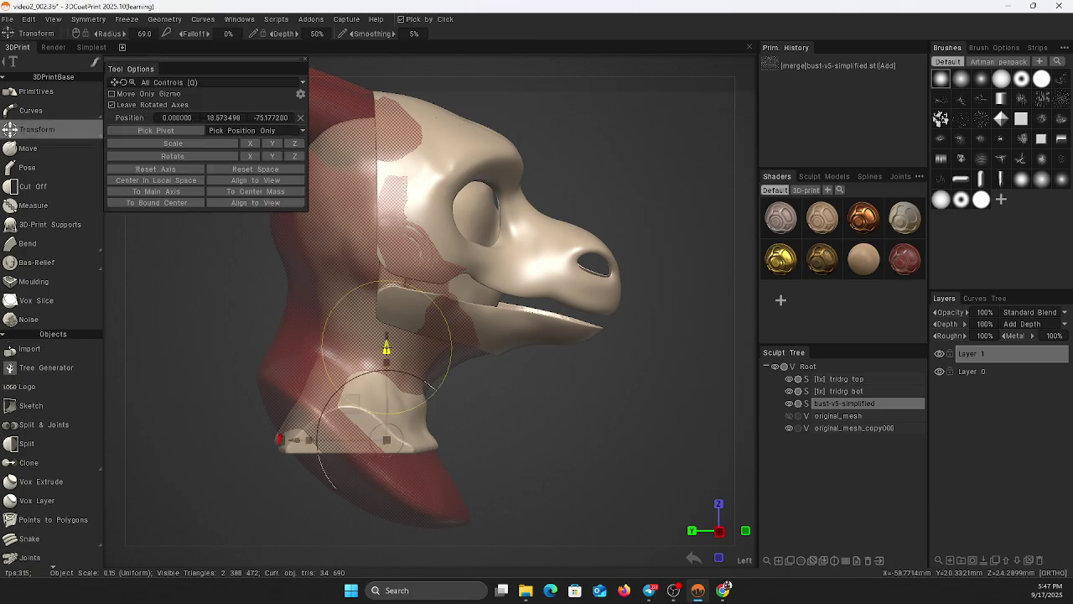
mouse_move(387, 346)
mouse_down()
mouse_move(386, 386)
mouse_move(386, 362)
mouse_up()
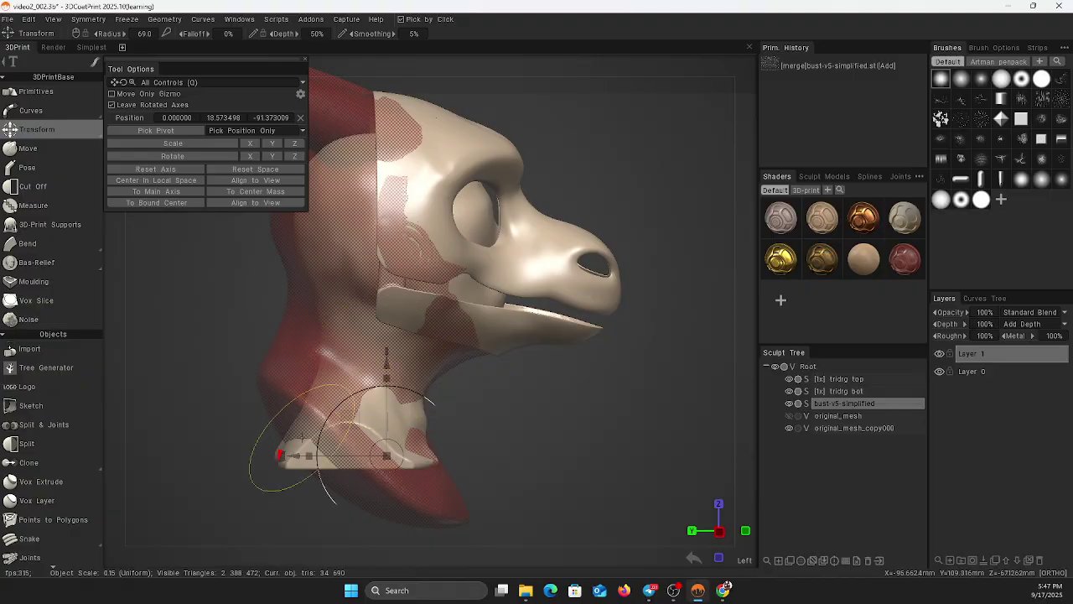
drag(280, 455, 267, 456)
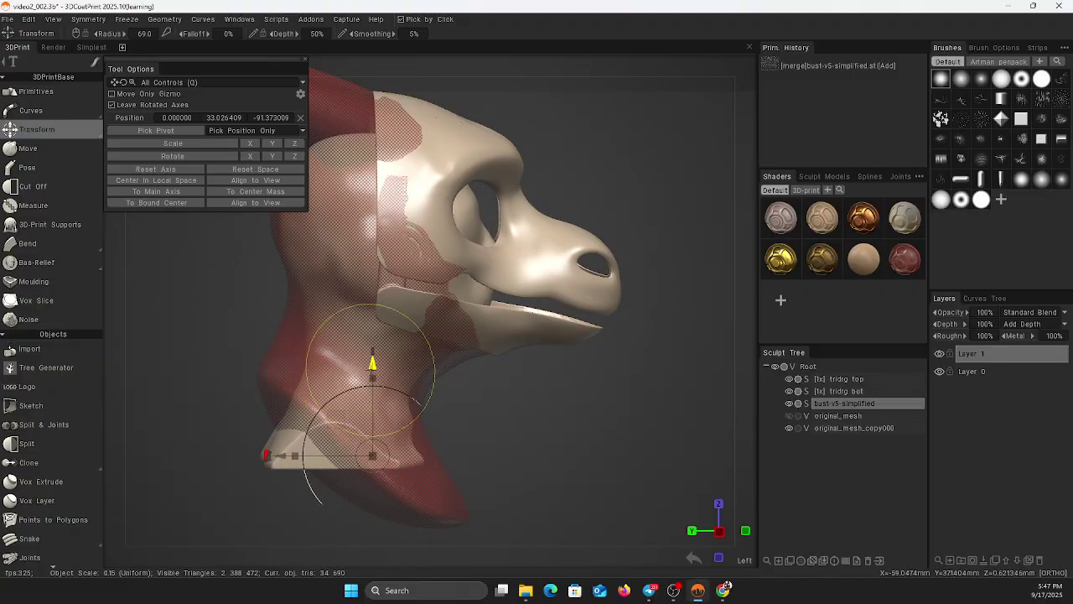
mouse_move(373, 362)
mouse_down()
mouse_move(372, 522)
mouse_move(372, 372)
mouse_move(347, 343)
mouse_move(365, 346)
mouse_move(367, 358)
mouse_up()
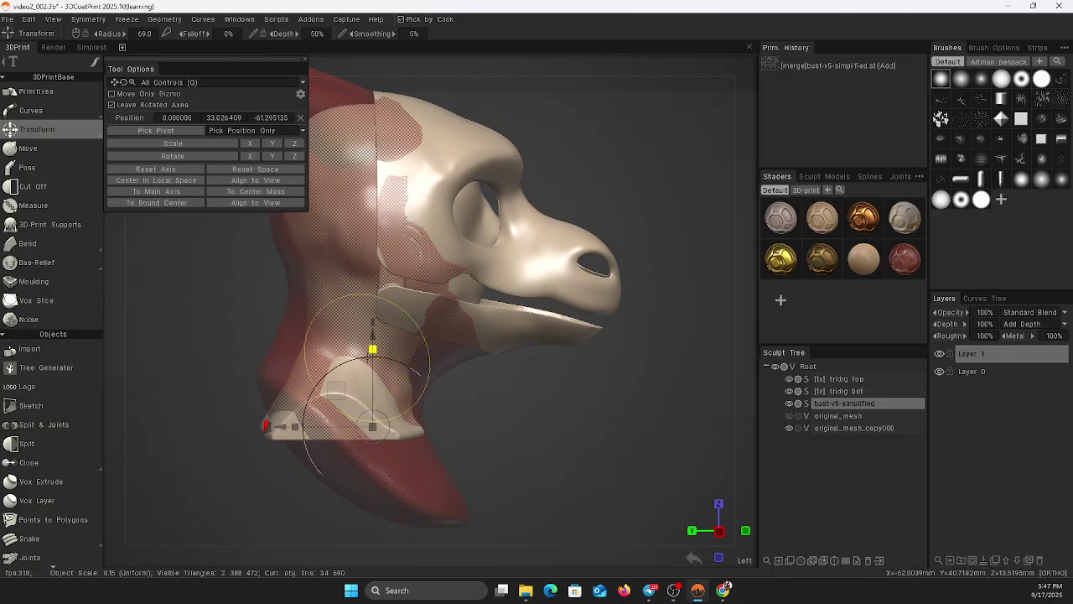
drag(279, 427, 273, 426)
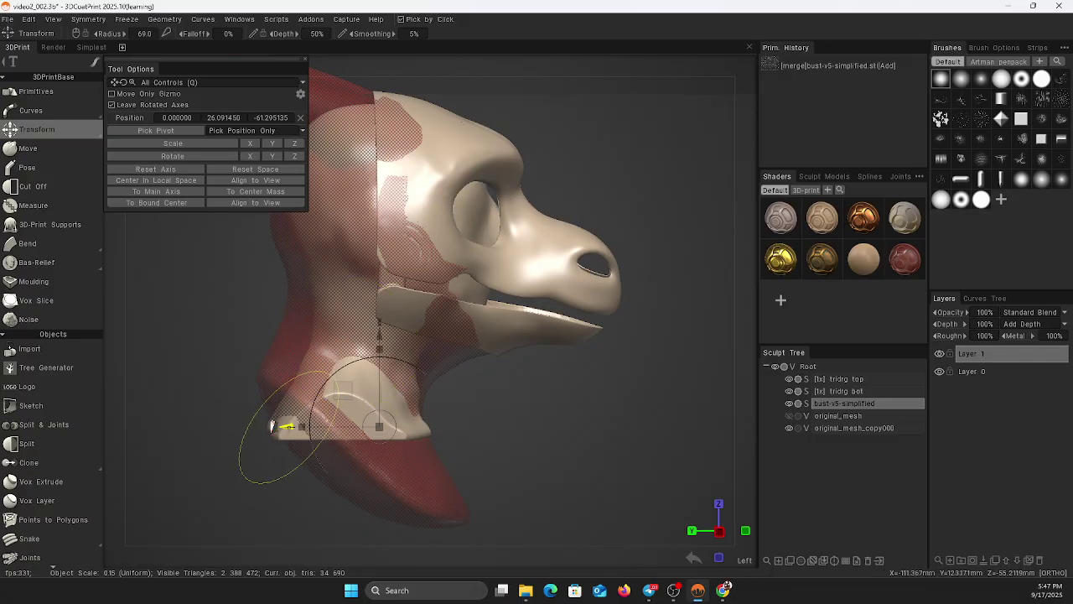